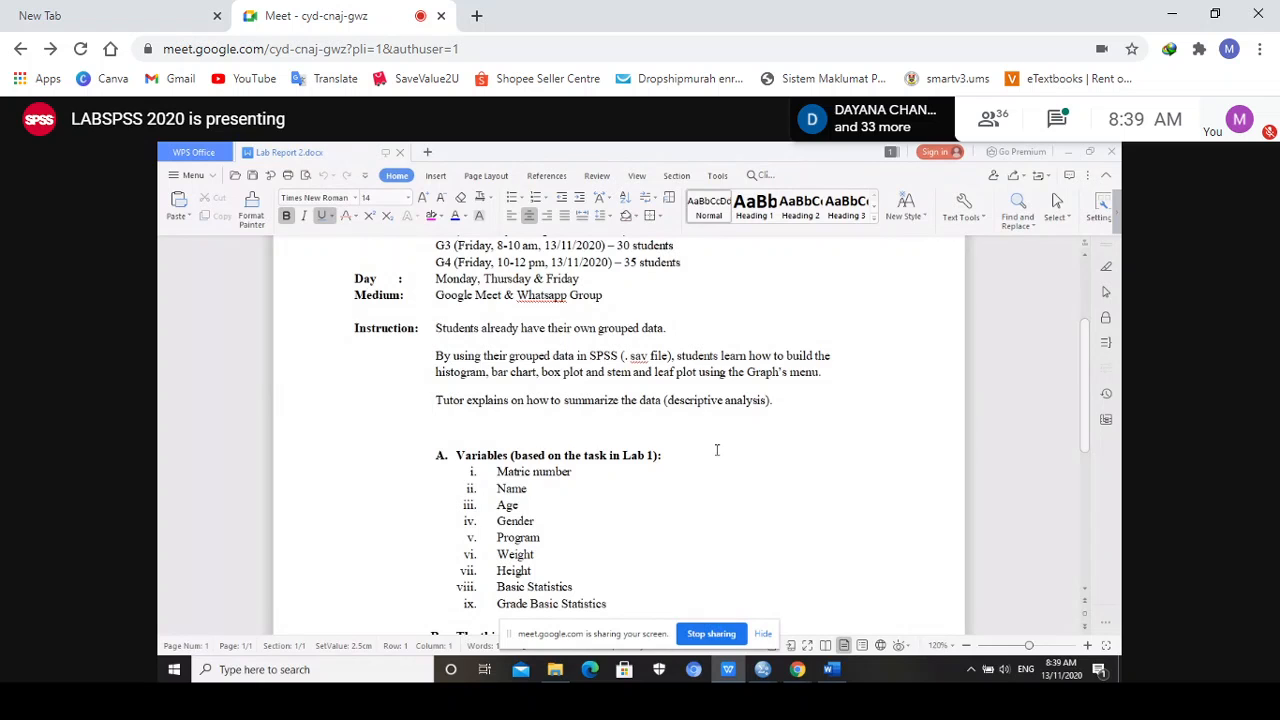
# Turn on live captions for the meeting
pyautogui.click(982, 632)
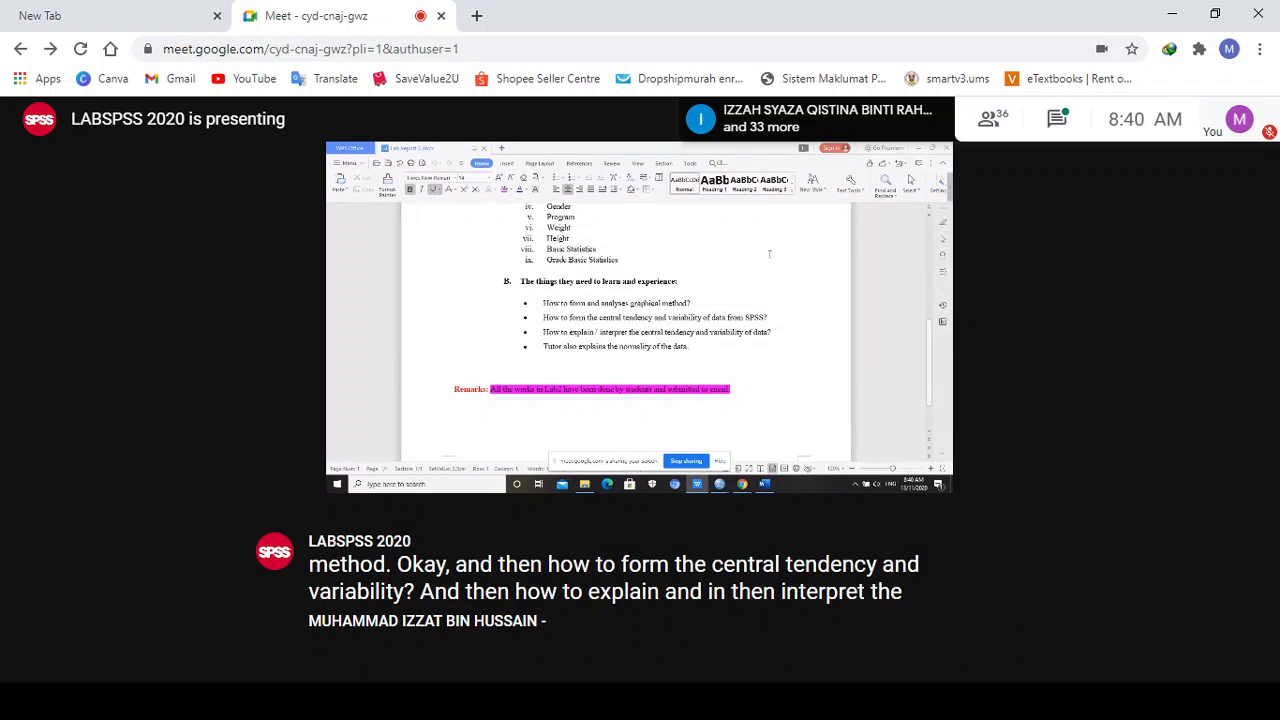
pyautogui.moveTo(848, 514)
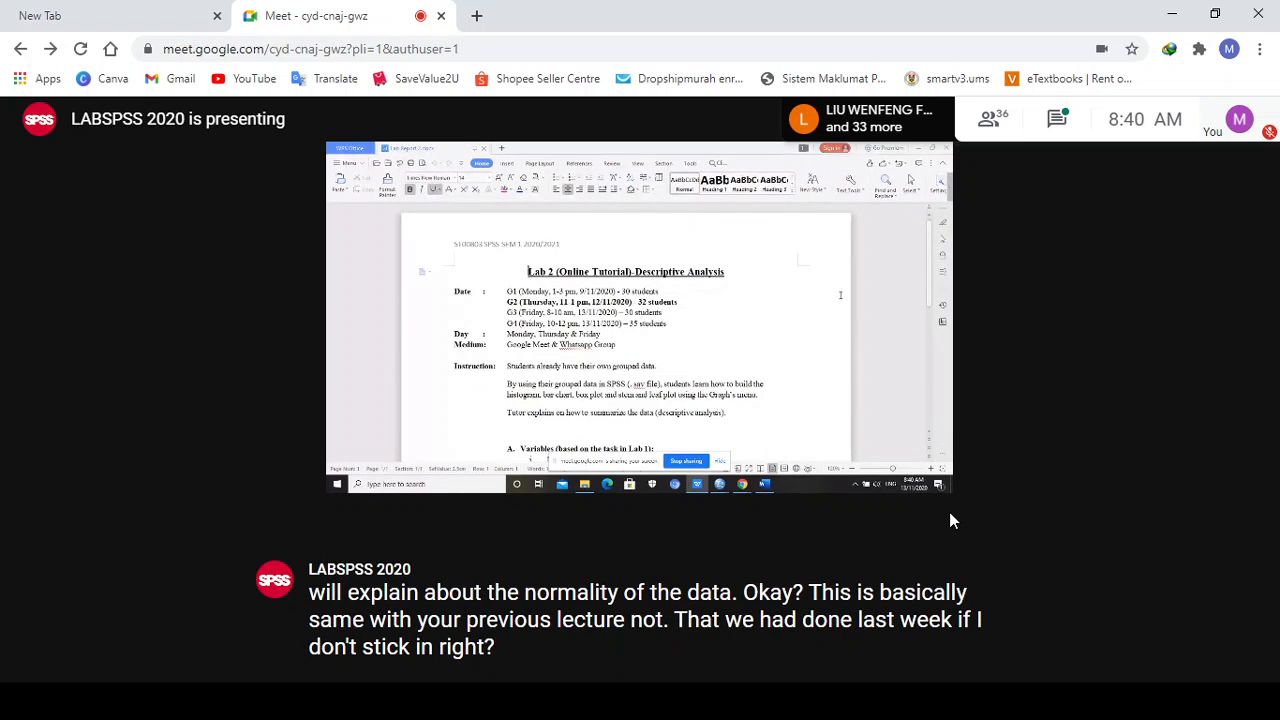
pyautogui.click(808, 702)
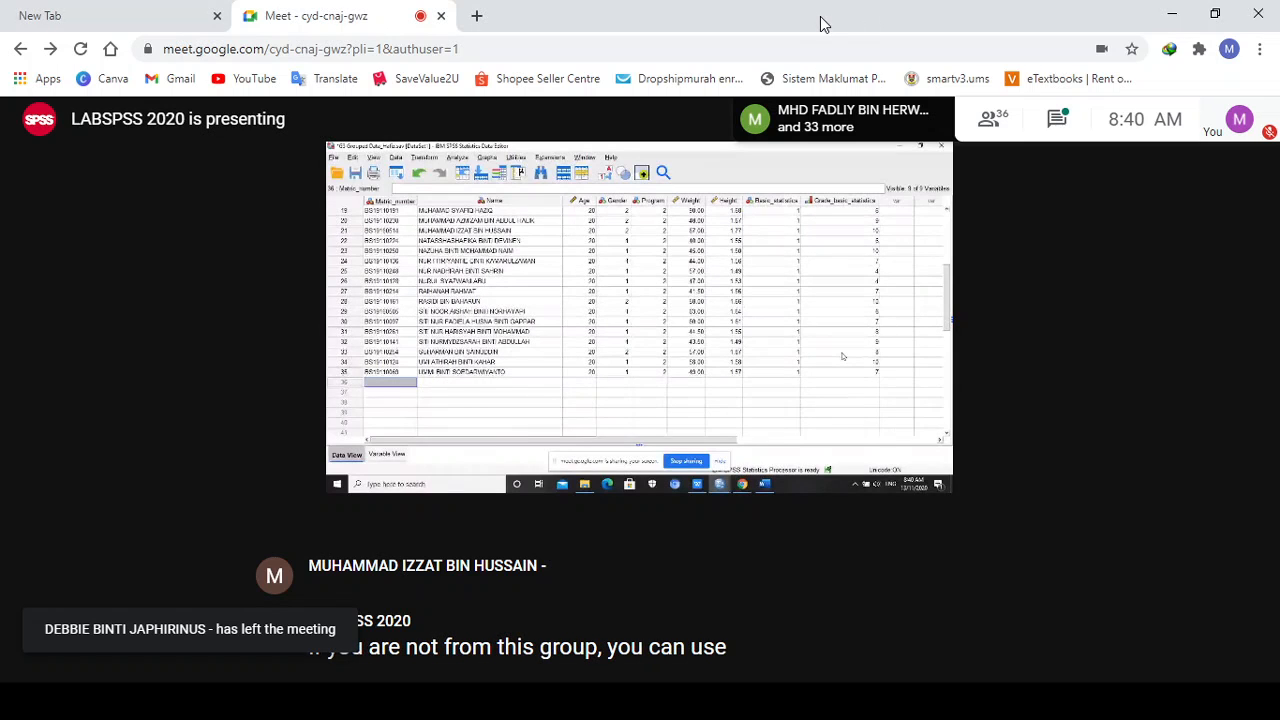
# Close the empty New Tab and turn off the meeting's live captions
pyautogui.click(217, 16)
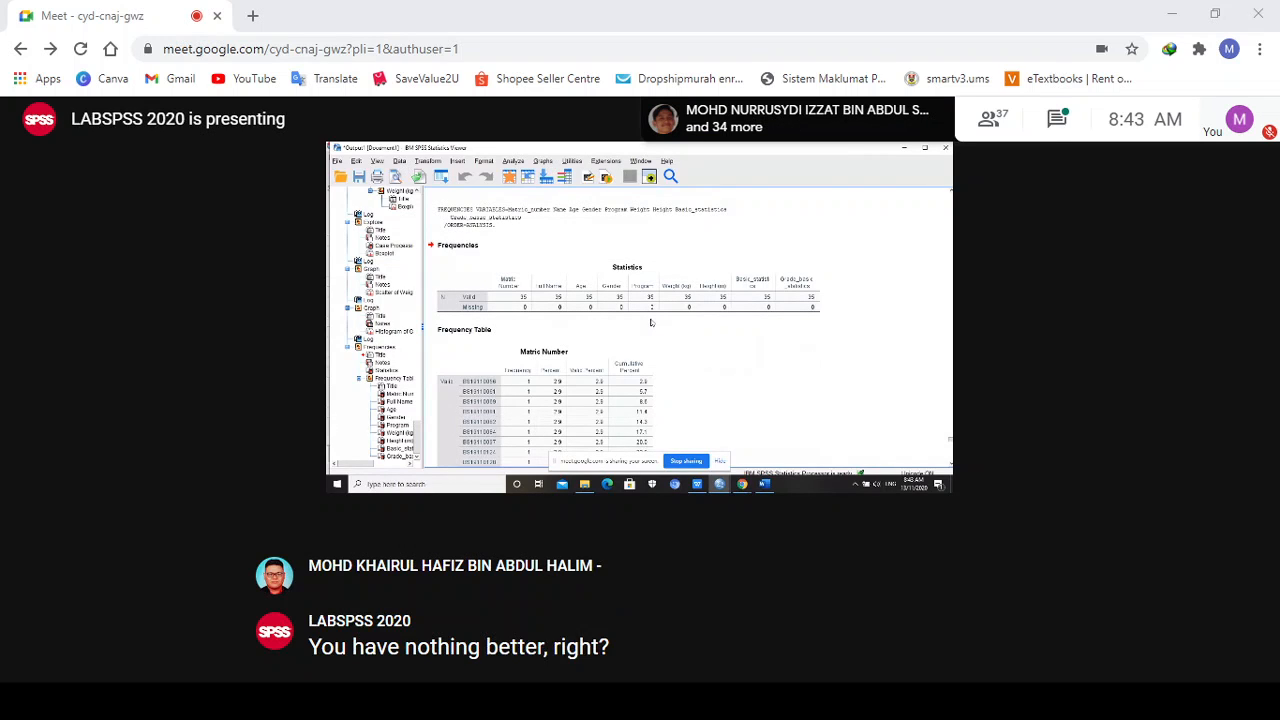
pyautogui.click(836, 431)
pyautogui.click(1005, 635)
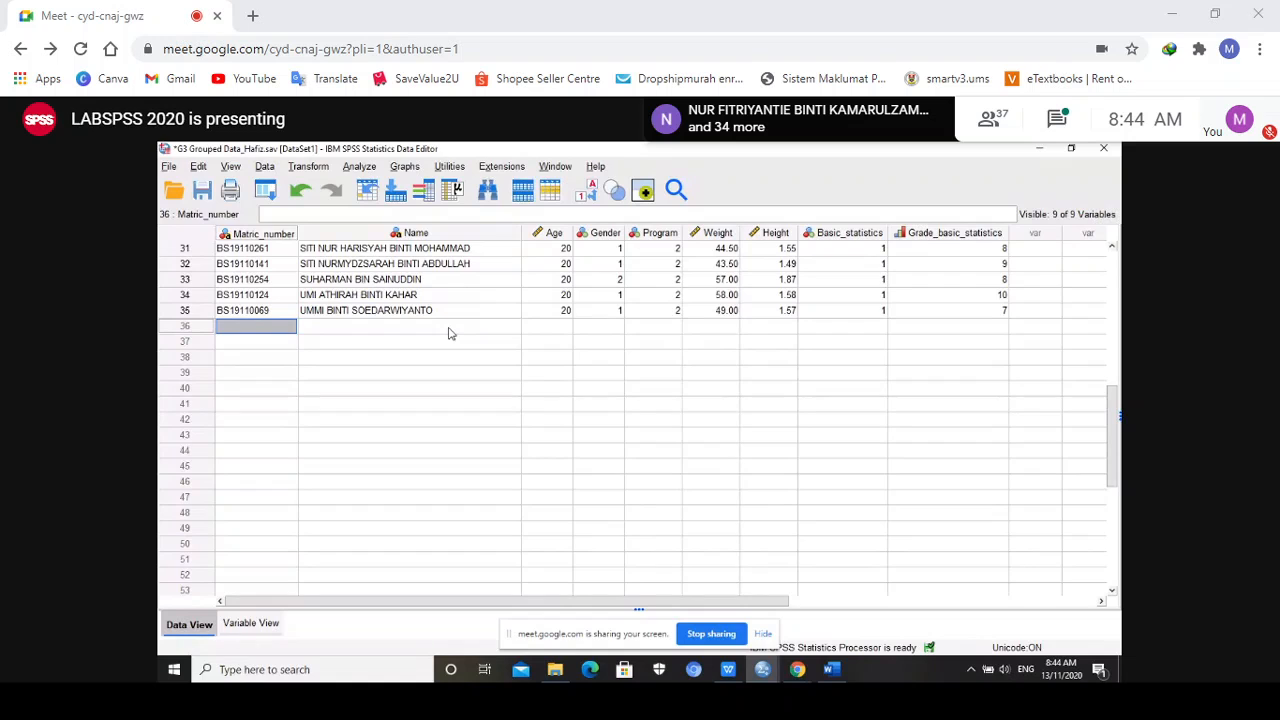
# Select the empty row 36 below the data and check which editing options are offered for it
pyautogui.click(455, 342)
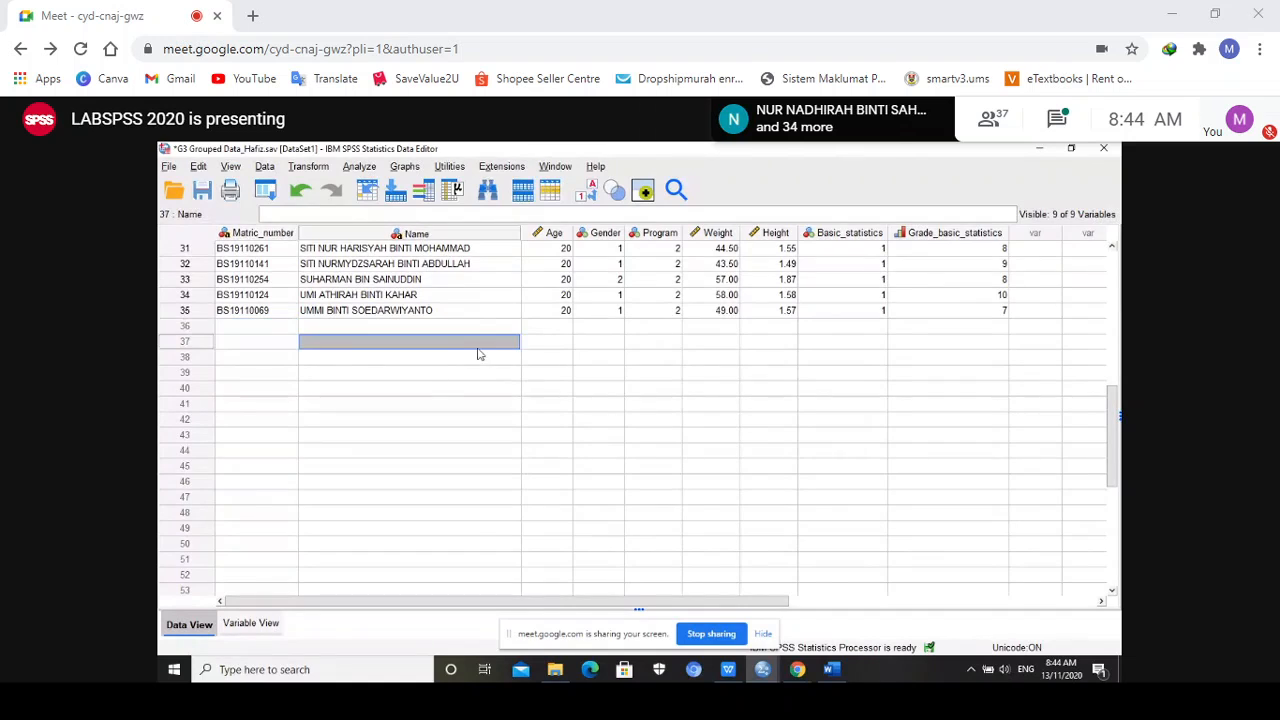
pyautogui.click(193, 328)
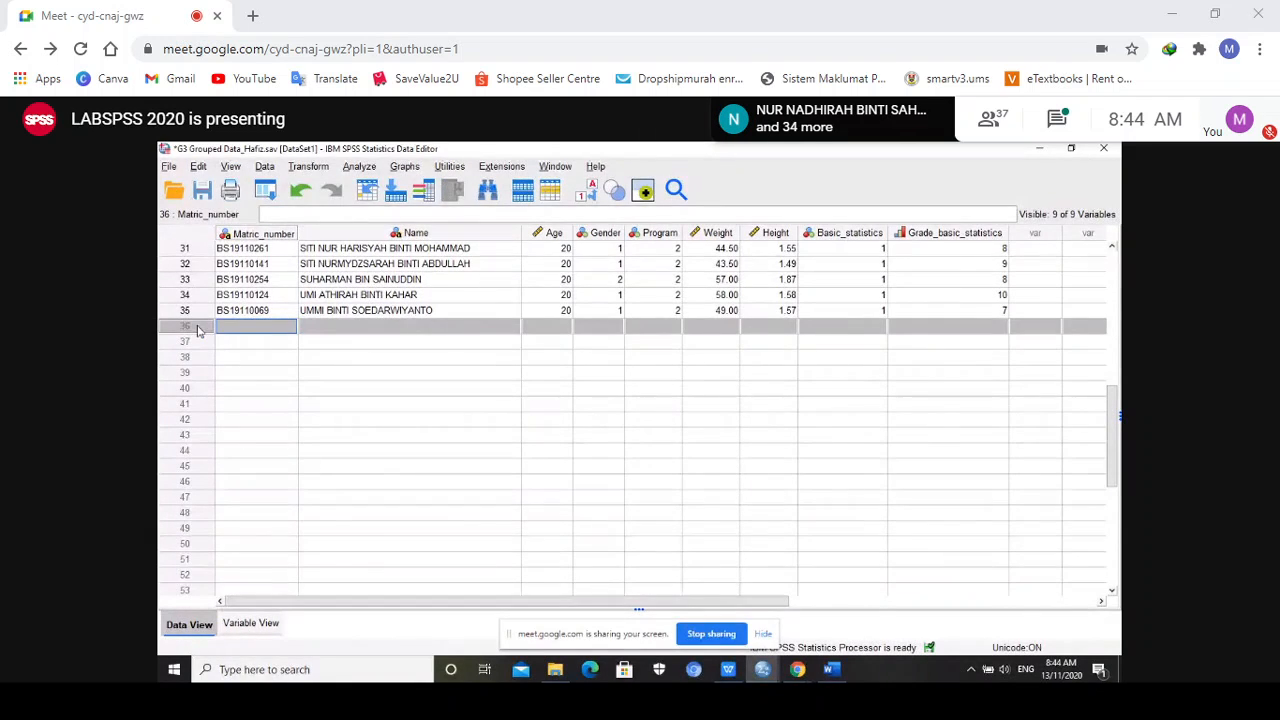
pyautogui.rightClick(198, 330)
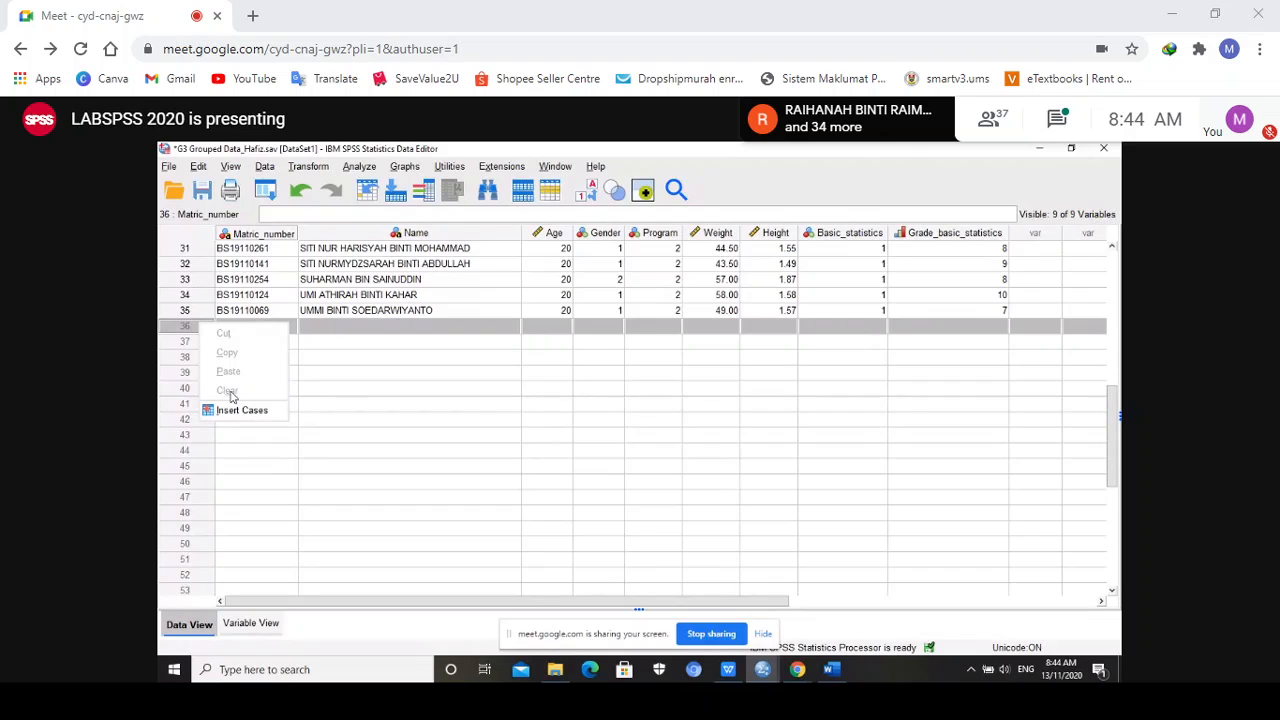
pyautogui.click(460, 425)
# Open the Frequencies analysis from the descriptive statistics procedures
pyautogui.click(357, 168)
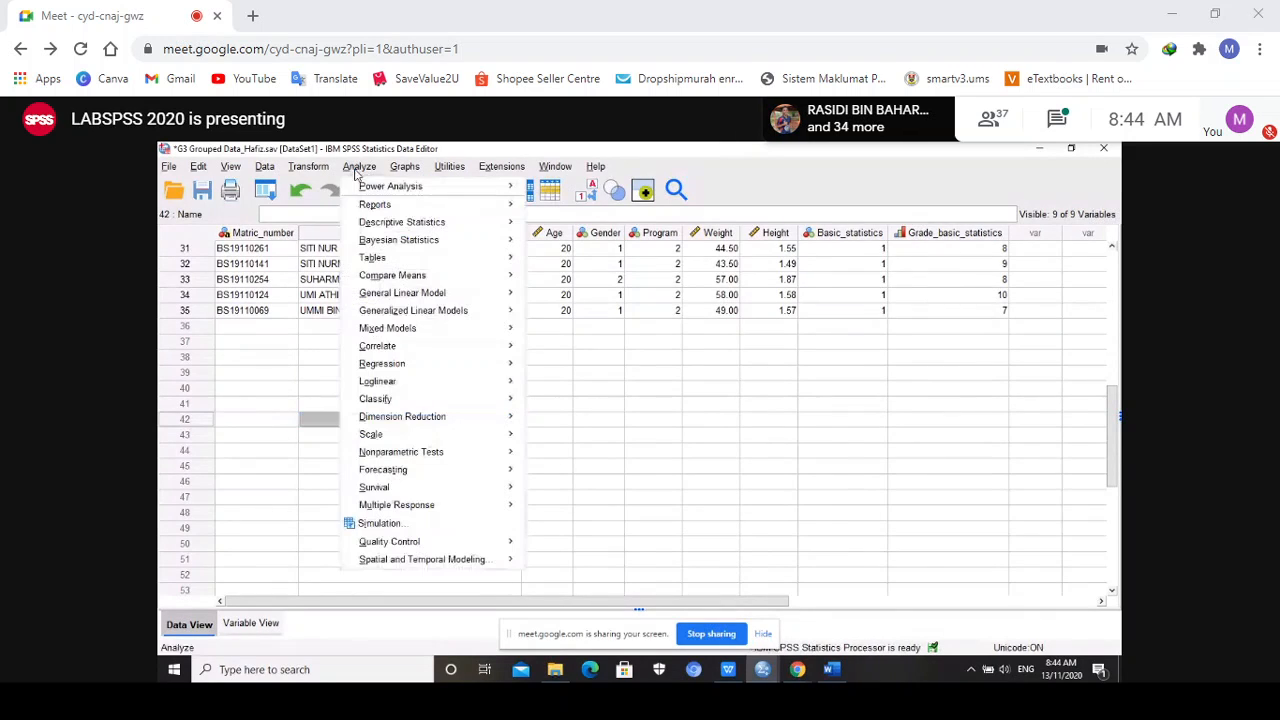
pyautogui.moveTo(450, 222)
pyautogui.click(560, 222)
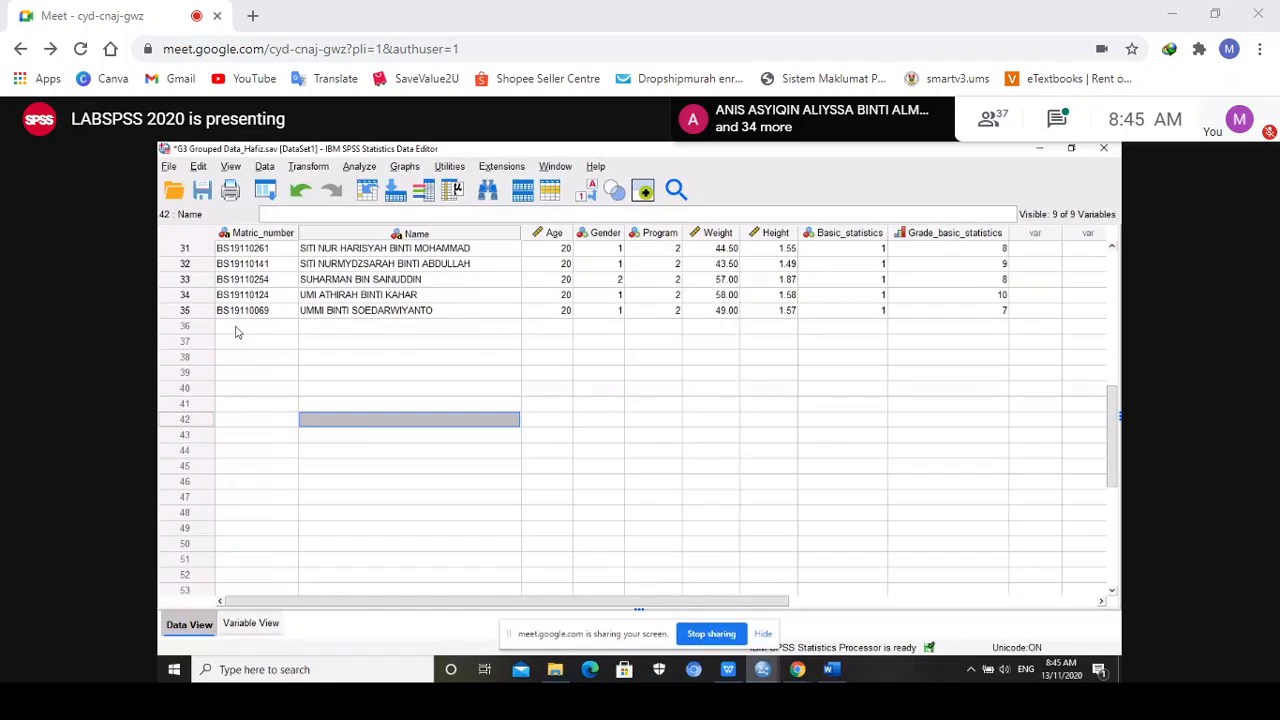
pyautogui.press('super+Left')
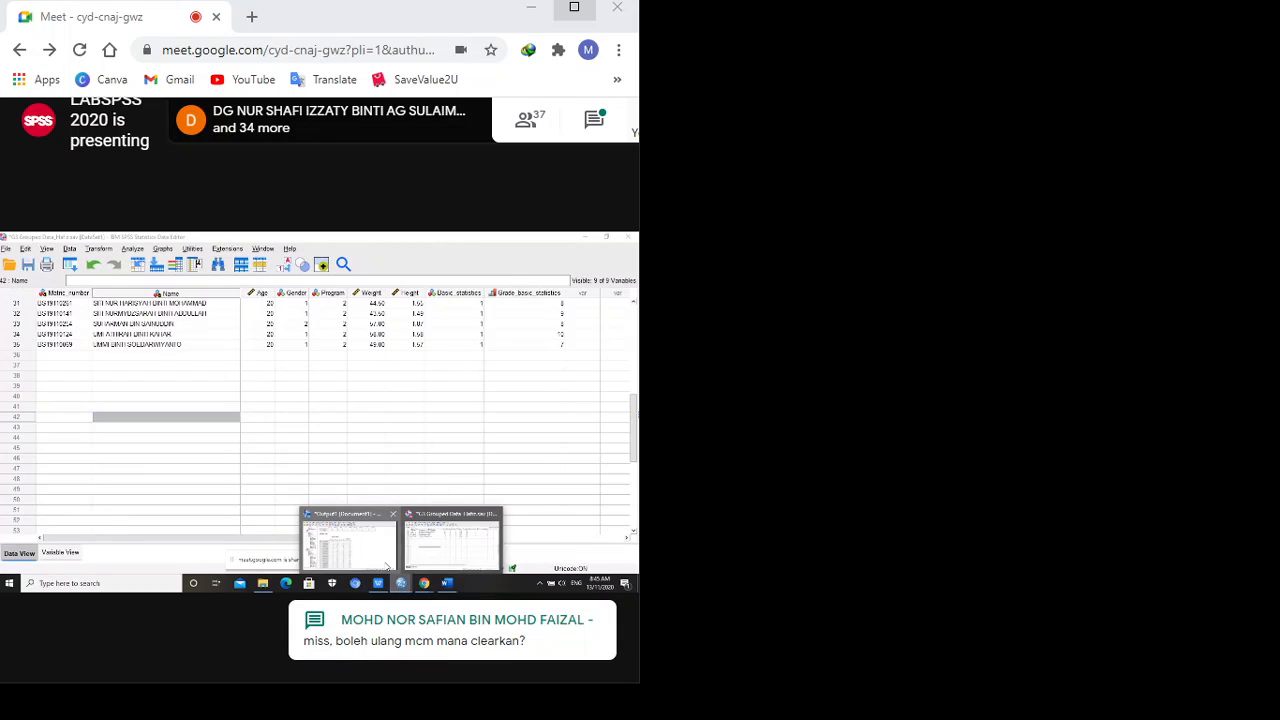
pyautogui.click(574, 8)
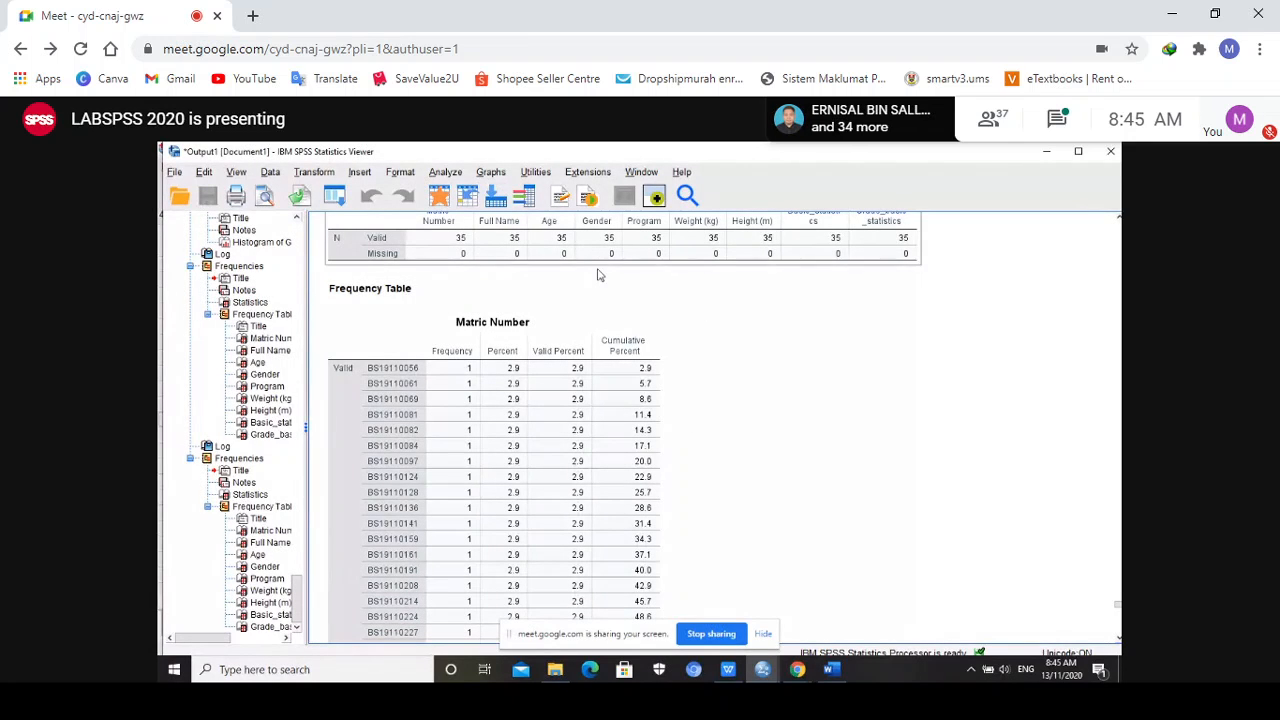
# Examine the frequency tables in the output, from Matric Number and Gender through Height, Basic_statistics and Grade_basic_statistics
pyautogui.scroll(-6, 690, 310)
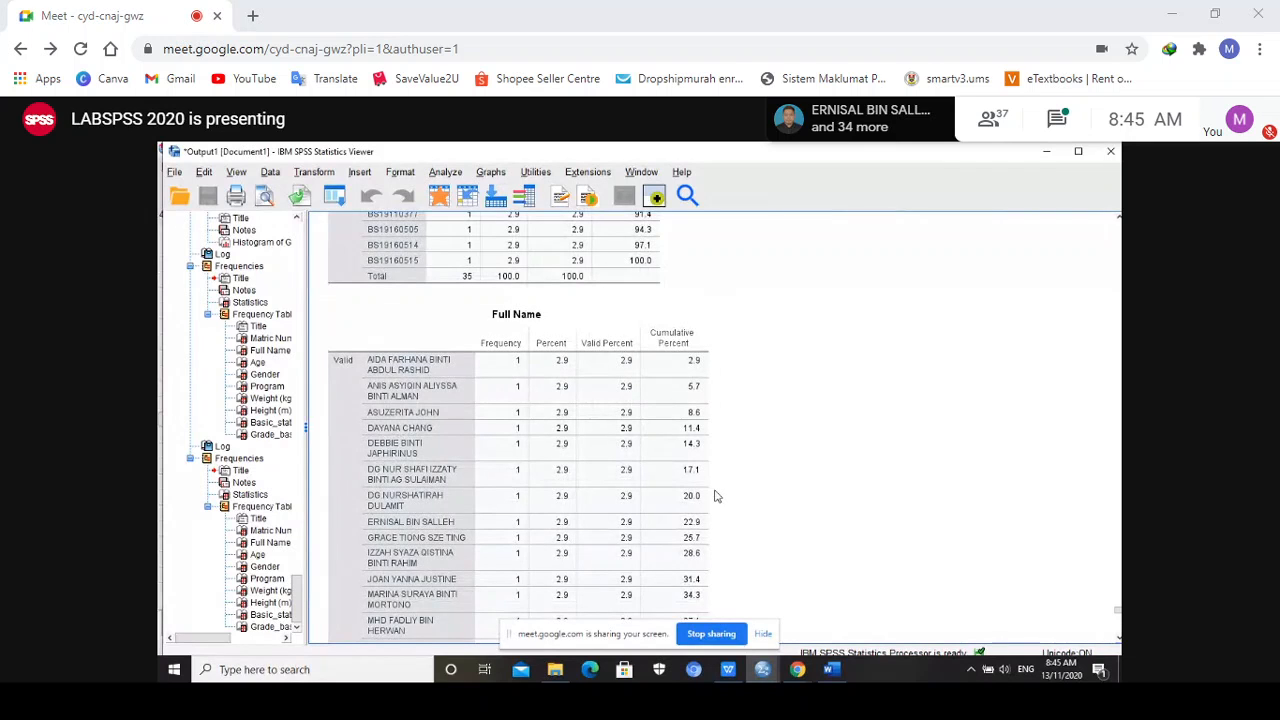
pyautogui.scroll(-10, 703, 453)
pyautogui.click(406, 366)
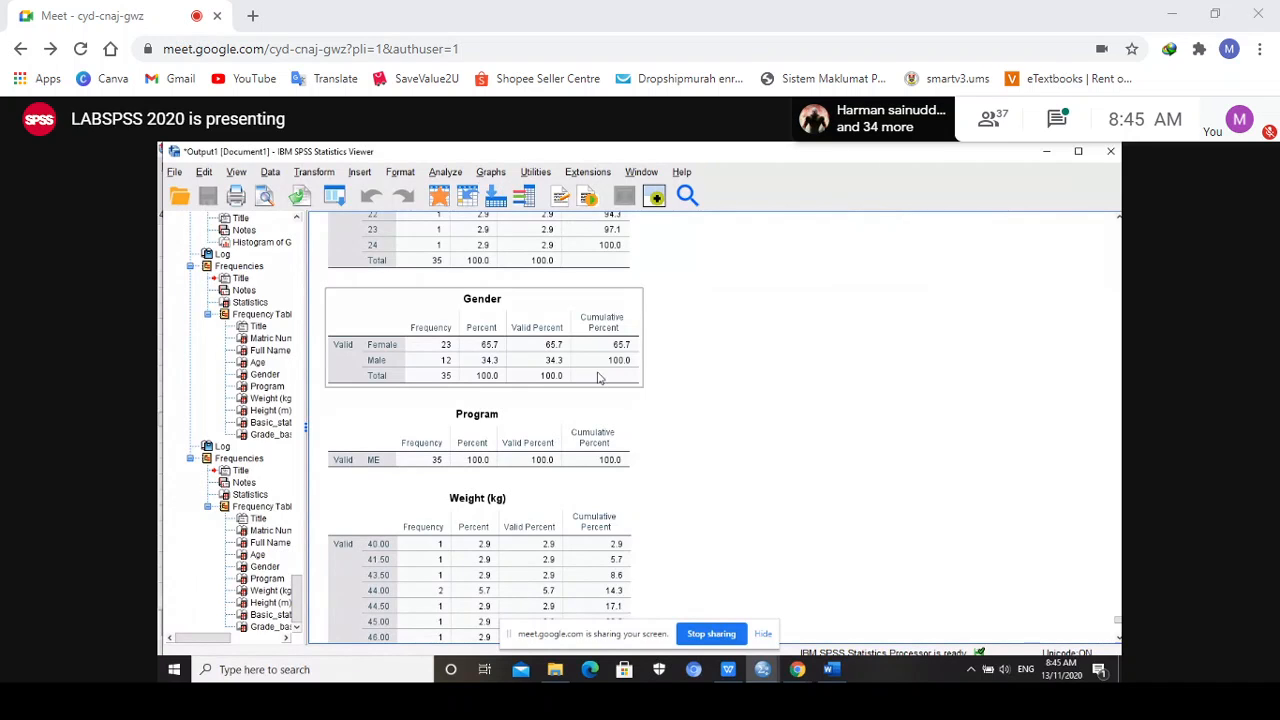
pyautogui.click(677, 386)
pyautogui.scroll(-10, 675, 389)
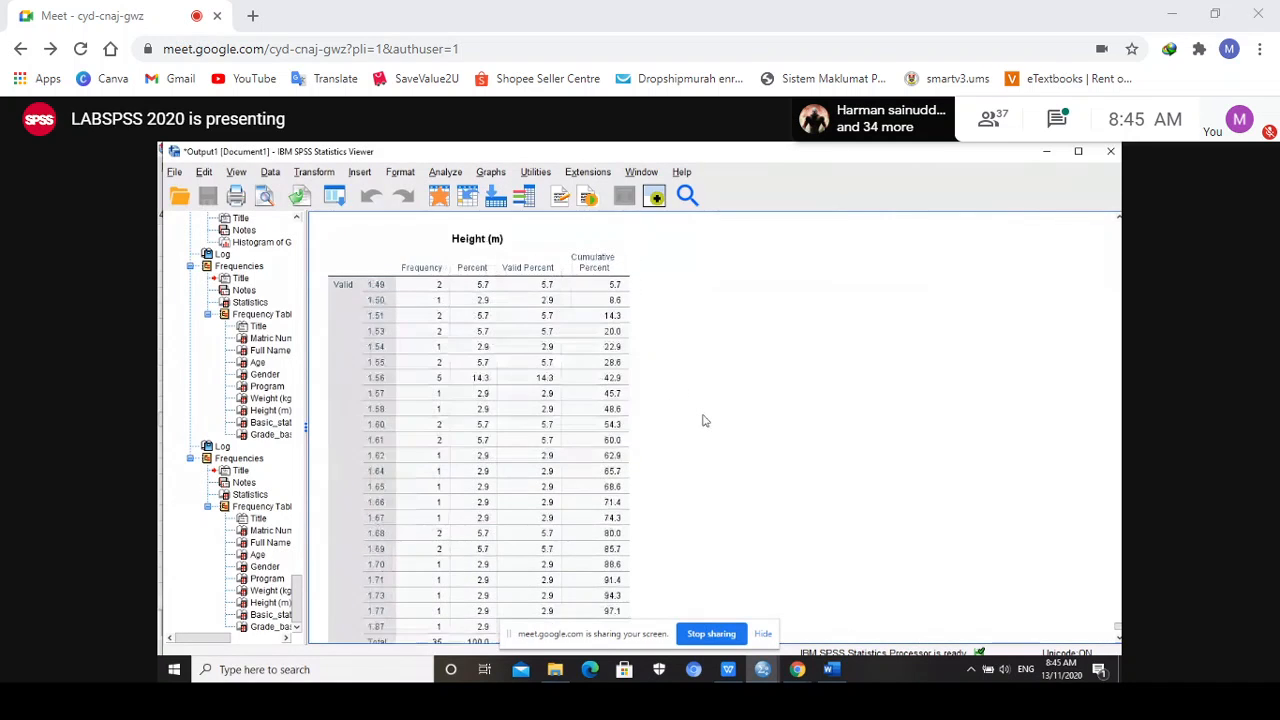
pyautogui.scroll(-5, 703, 421)
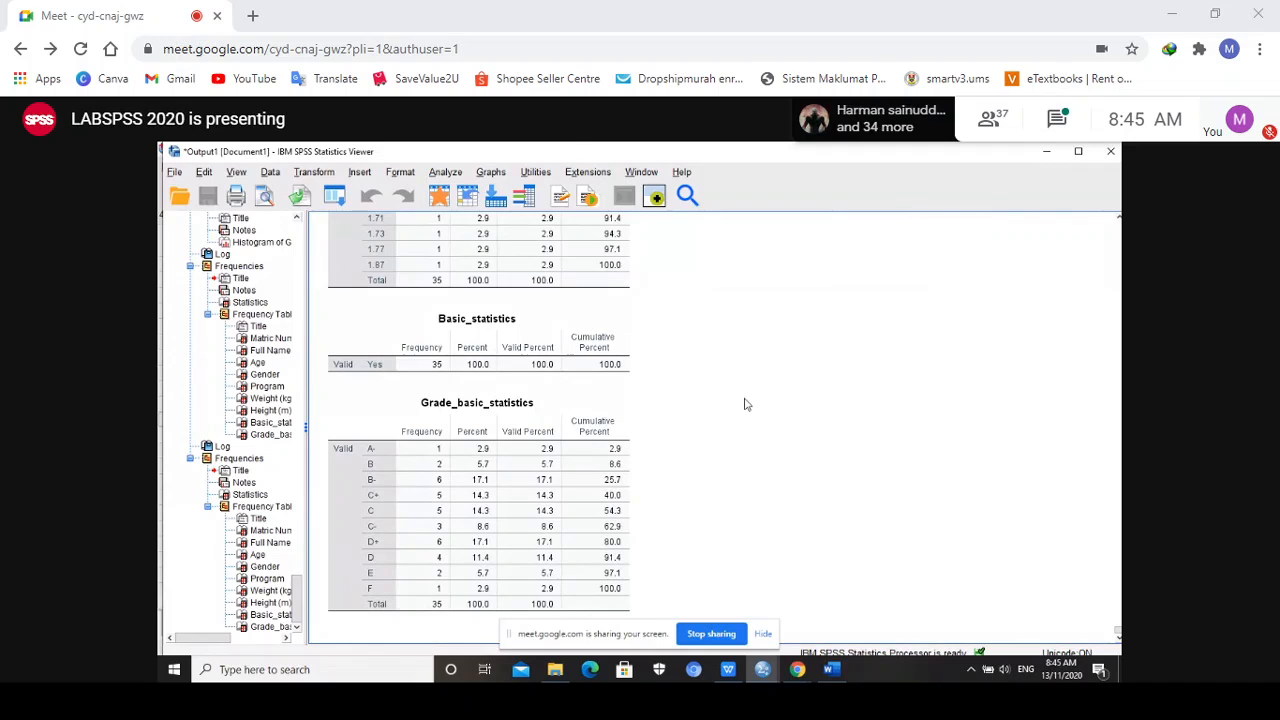
pyautogui.click(476, 456)
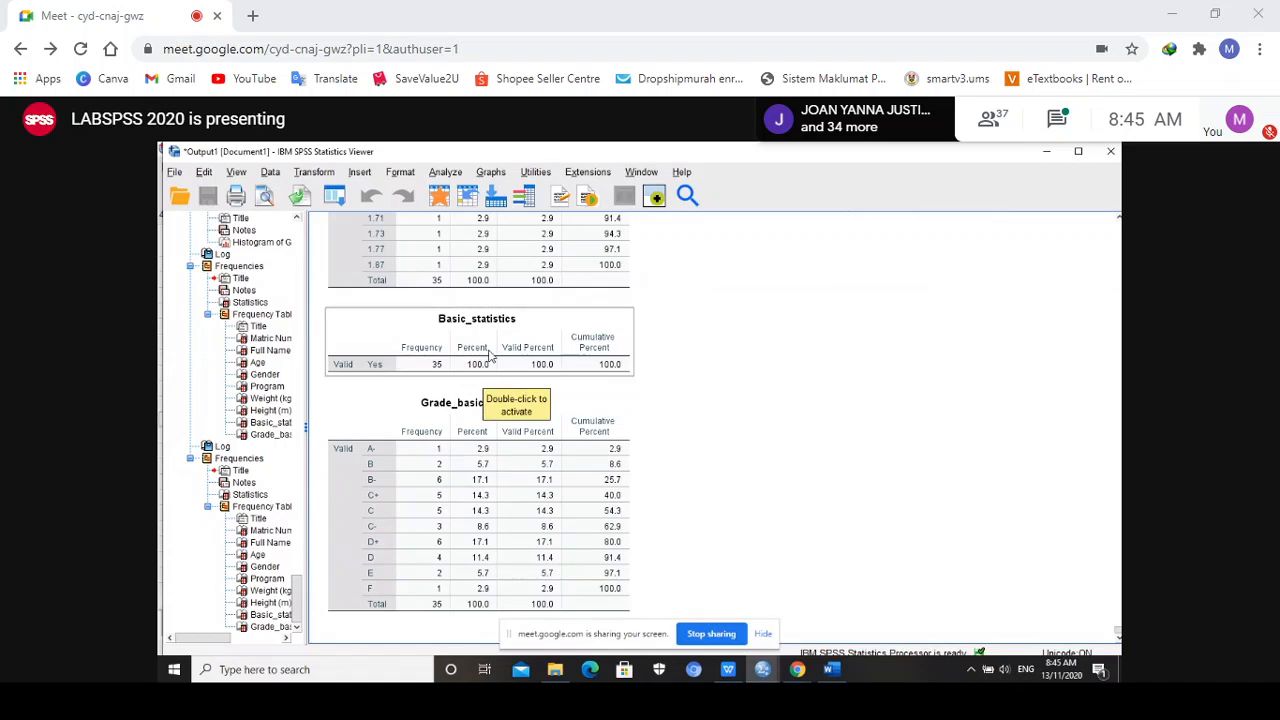
pyautogui.click(445, 172)
pyautogui.moveTo(600, 228)
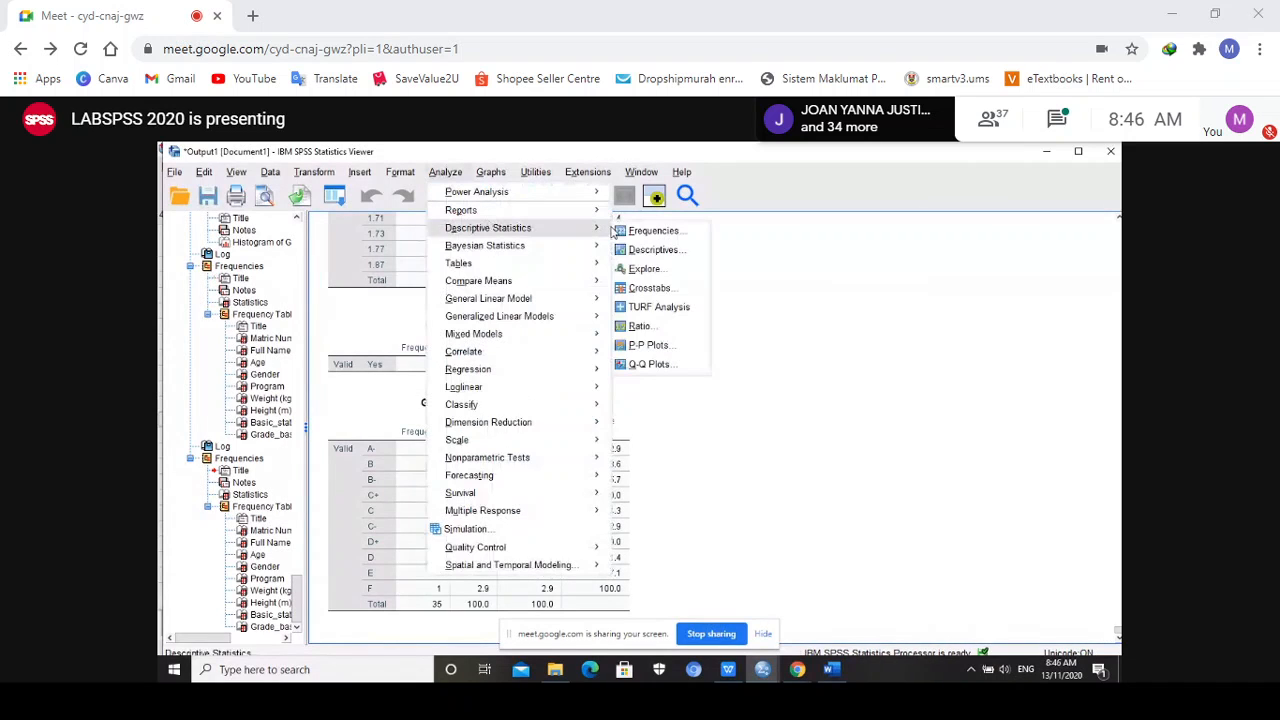
pyautogui.click(650, 231)
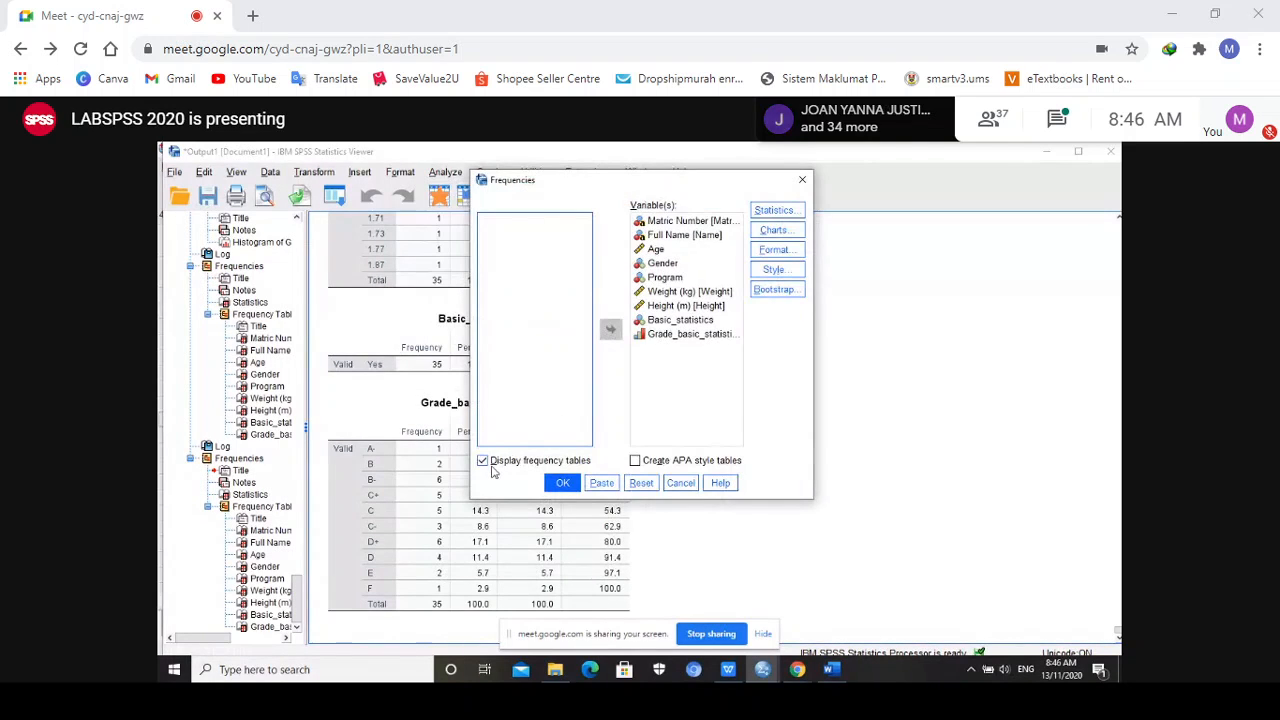
pyautogui.click(802, 179)
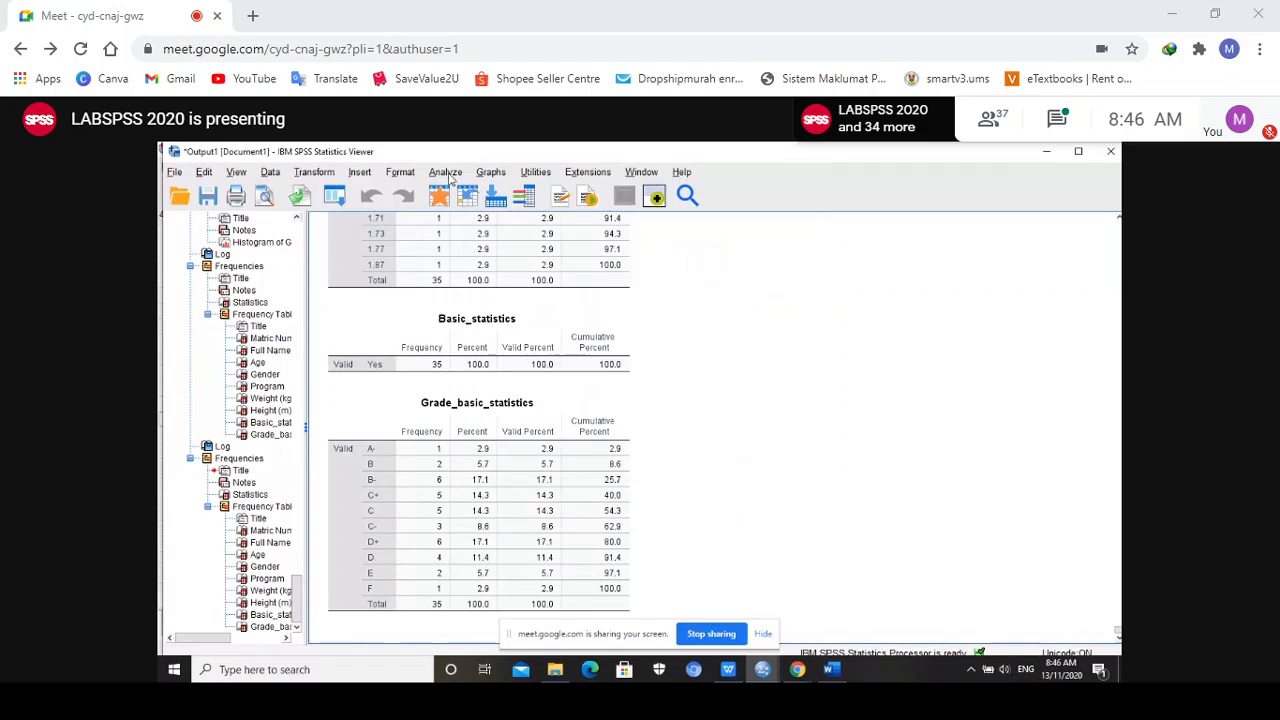
# Open the Frequencies analysis again for the listed variables and access its statistics options
pyautogui.click(448, 174)
pyautogui.moveTo(566, 230)
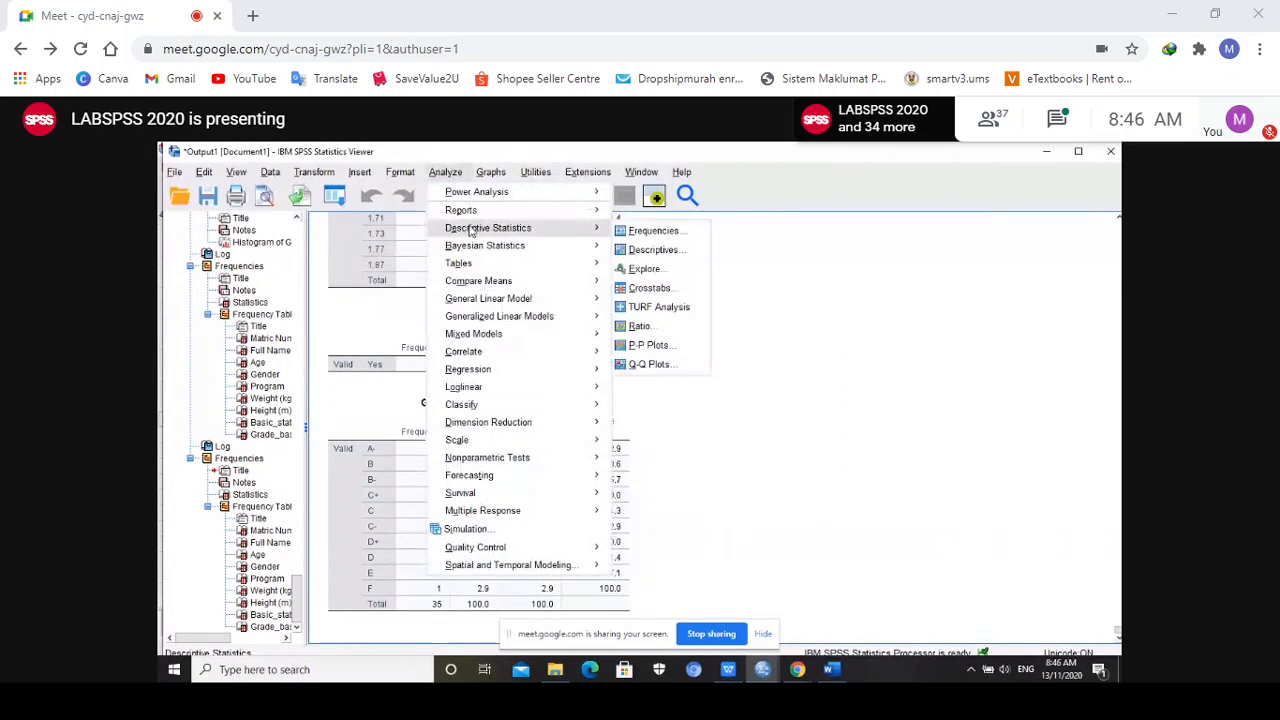
pyautogui.click(652, 231)
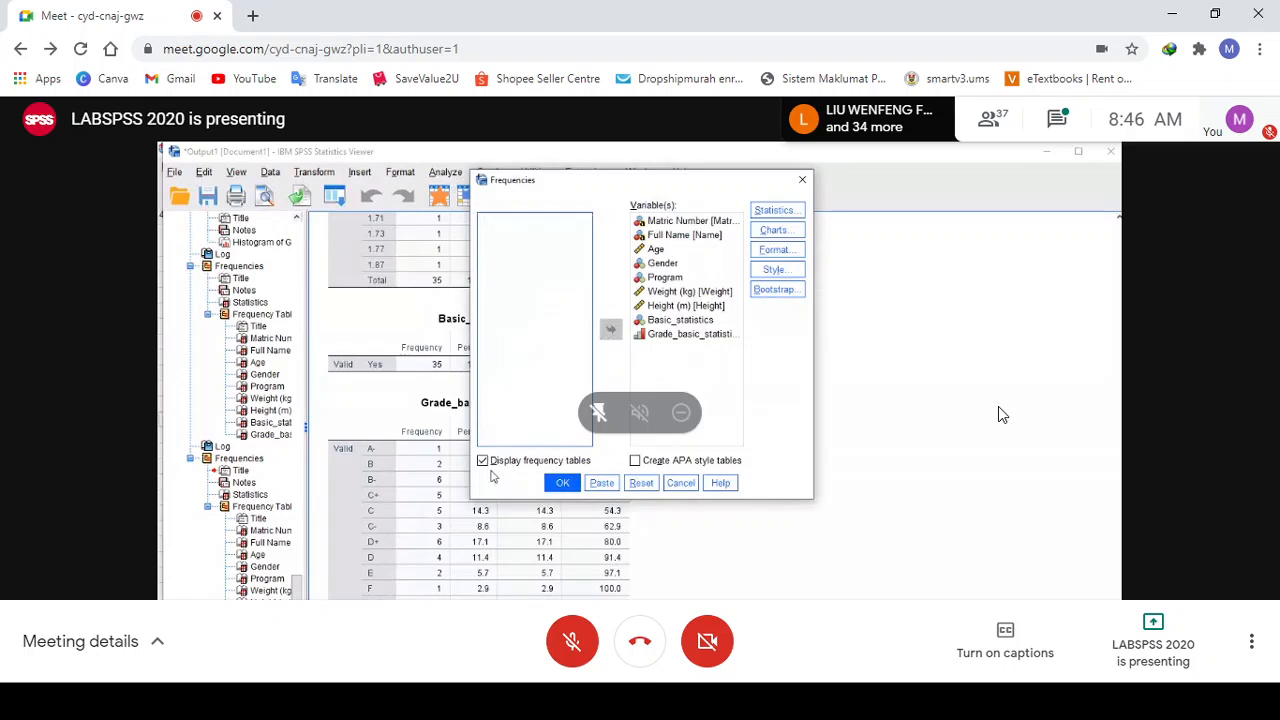
pyautogui.click(482, 461)
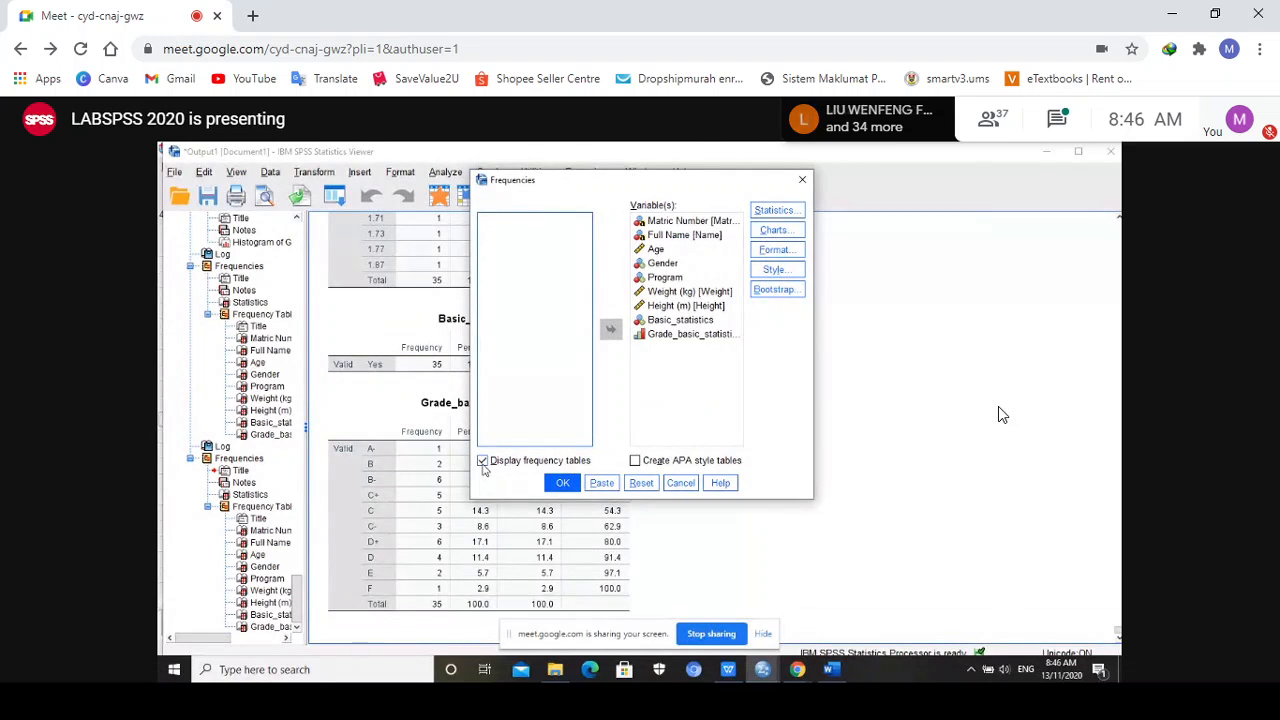
pyautogui.click(768, 213)
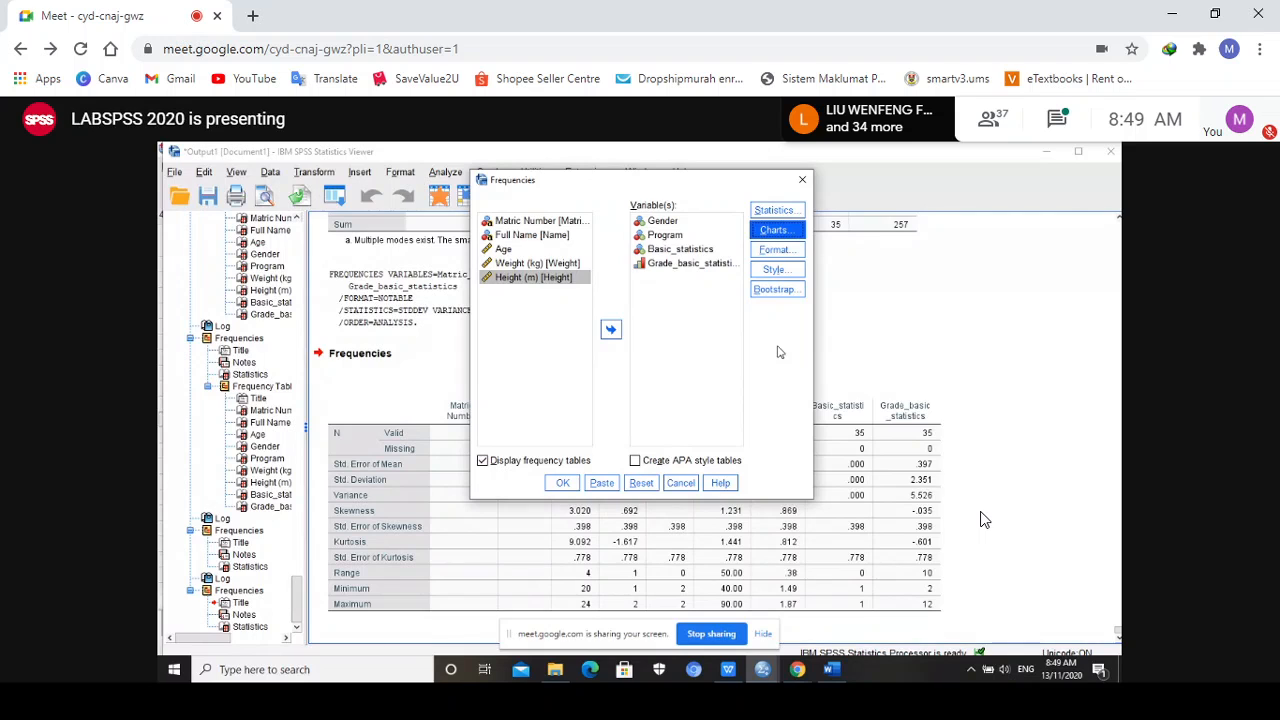
# Set the Frequencies chart type to bar charts with percentages as chart values
pyautogui.click(785, 237)
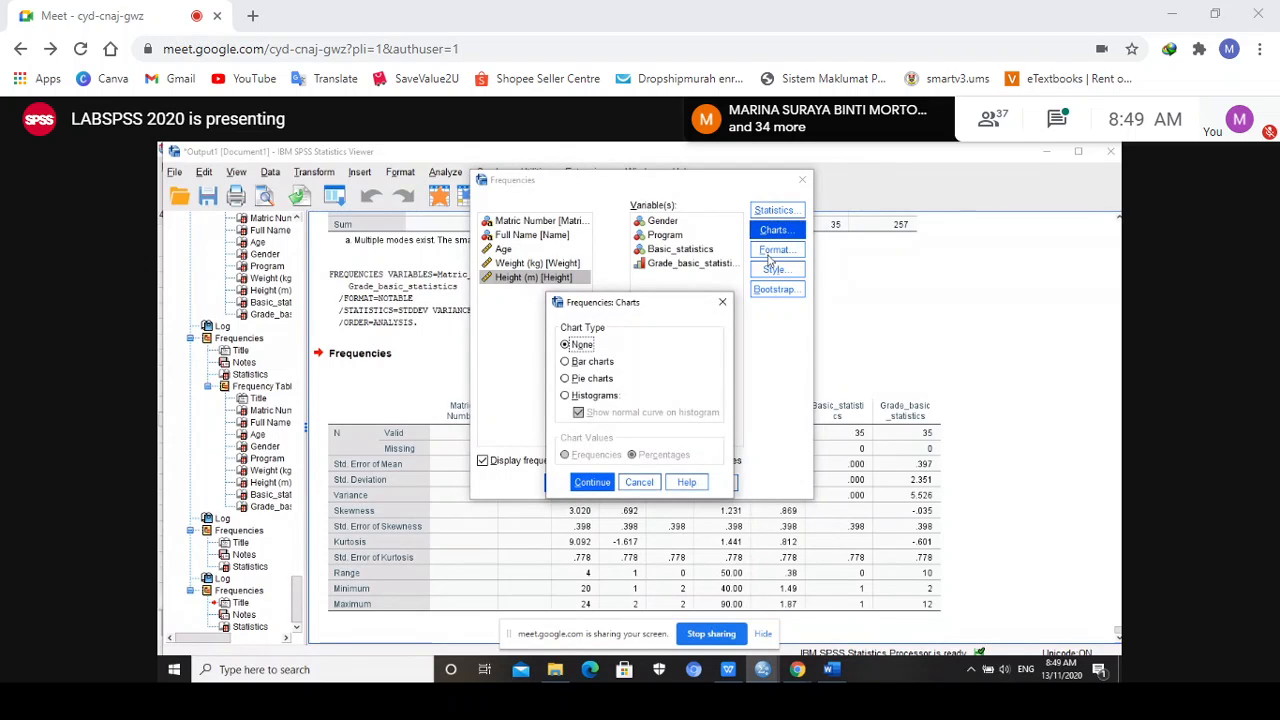
pyautogui.click(575, 363)
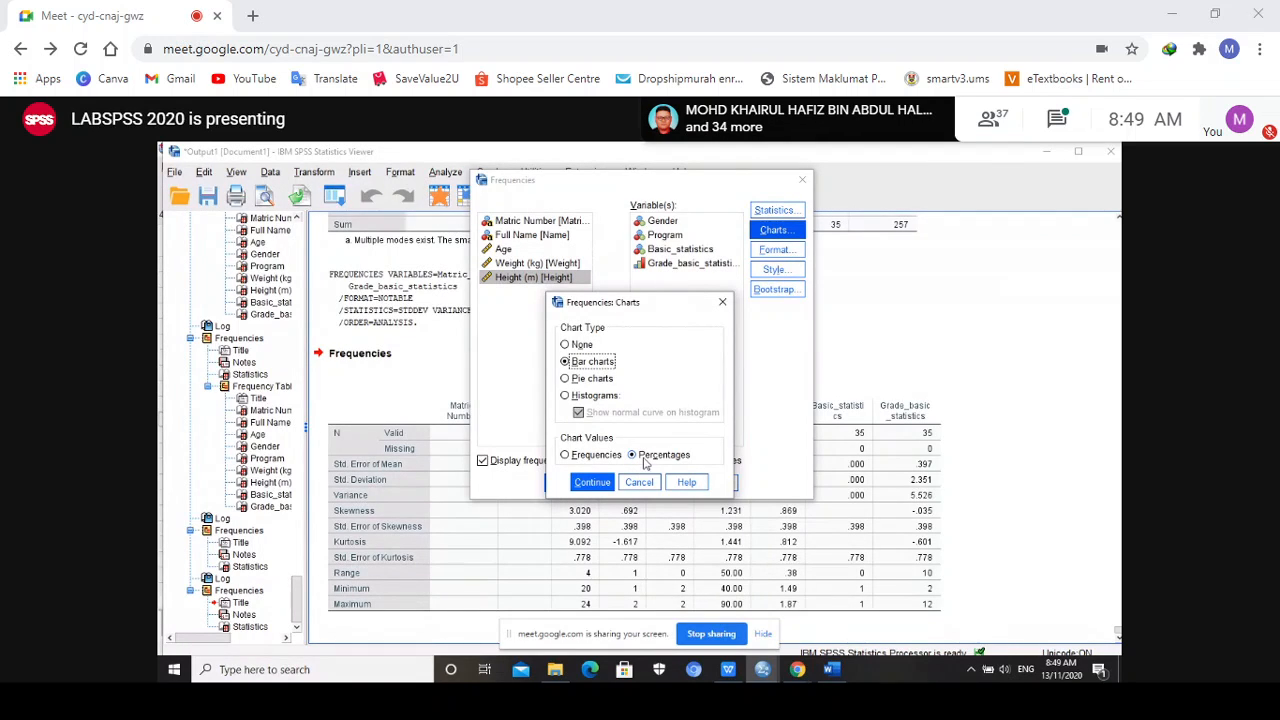
pyautogui.click(592, 483)
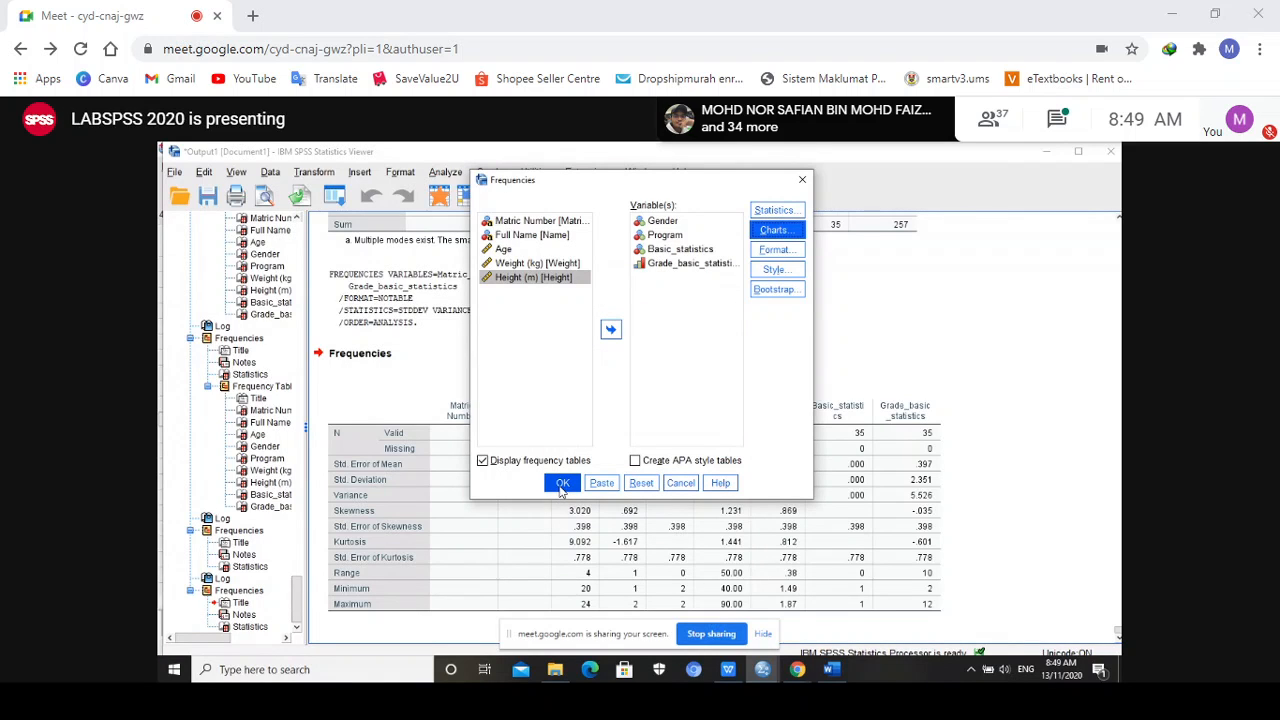
# Deselect all dispersion and distribution statistics: skewness, kurtosis, S.E. mean, maximum, minimum, standard deviation, variance and range
pyautogui.click(776, 210)
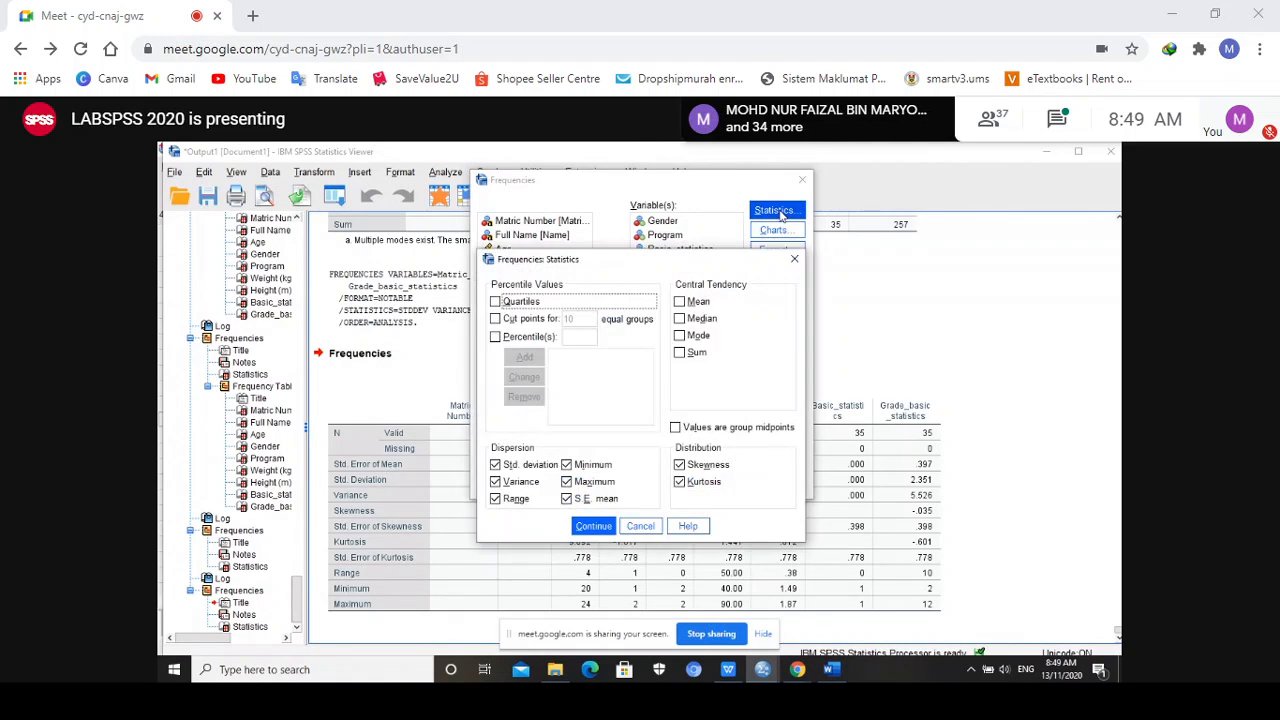
pyautogui.click(679, 464)
pyautogui.click(679, 481)
pyautogui.click(566, 497)
pyautogui.click(566, 481)
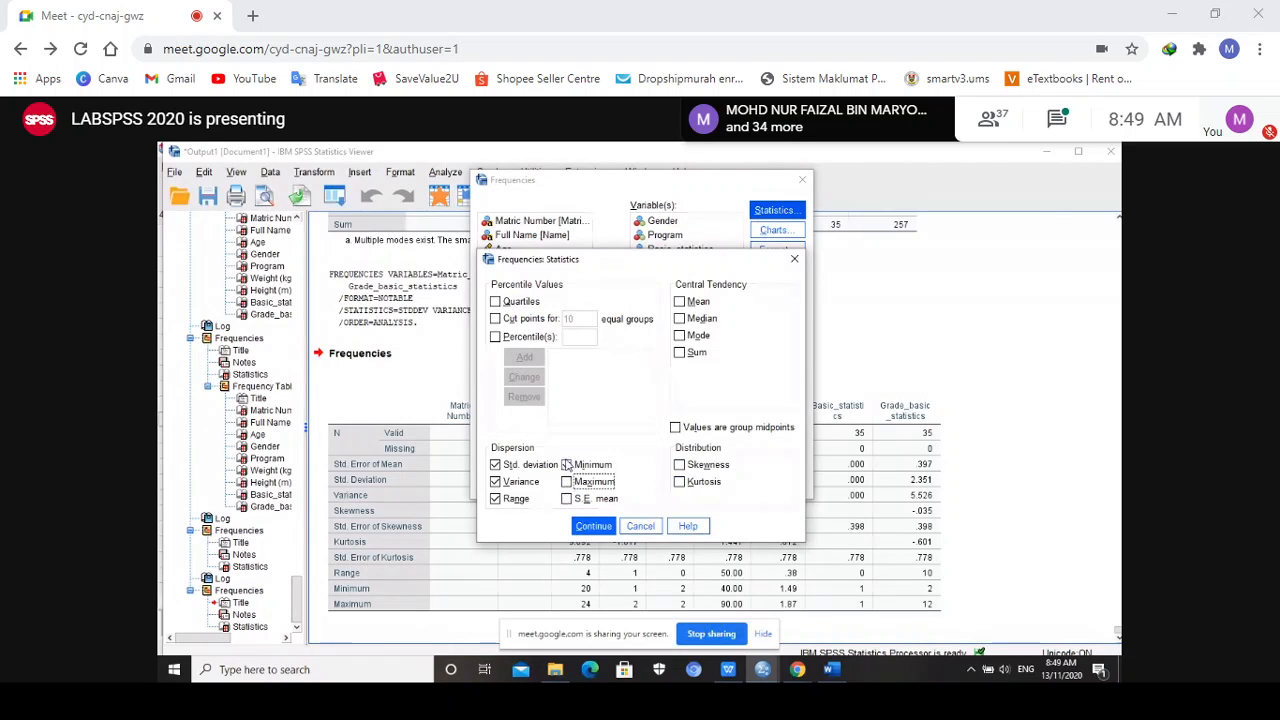
pyautogui.click(566, 464)
pyautogui.click(495, 464)
pyautogui.click(495, 481)
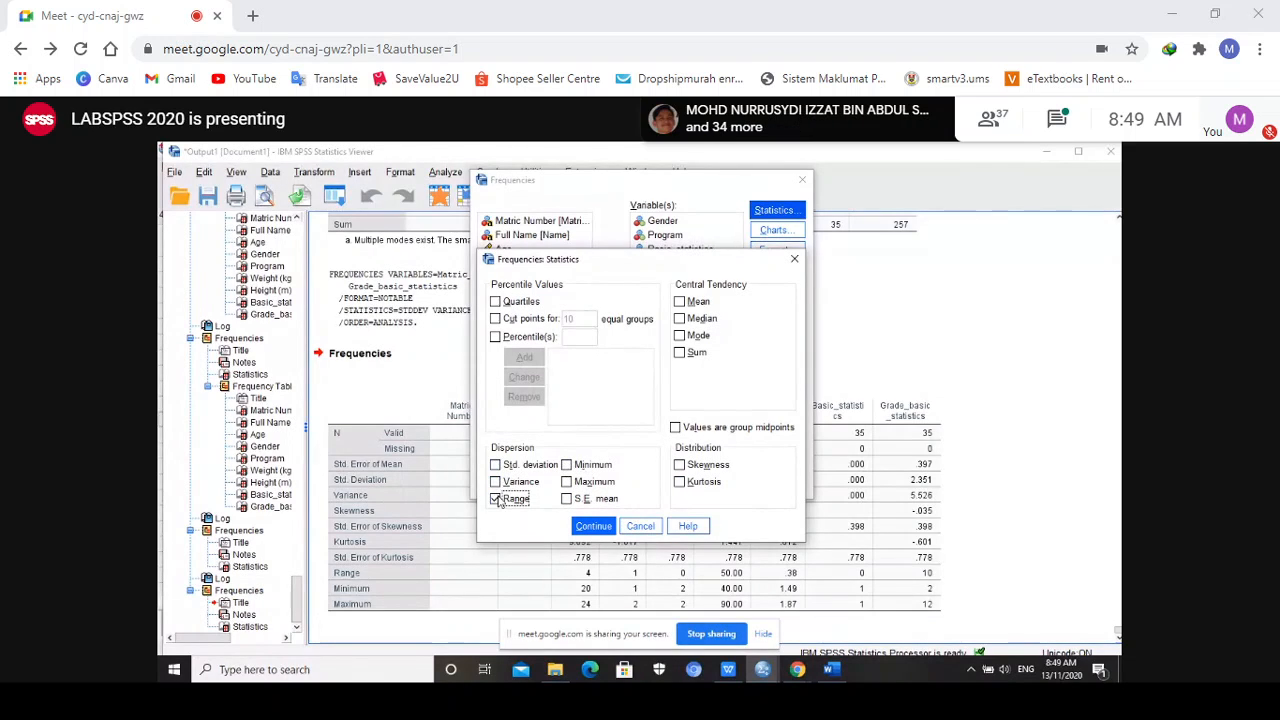
pyautogui.click(495, 498)
pyautogui.click(593, 525)
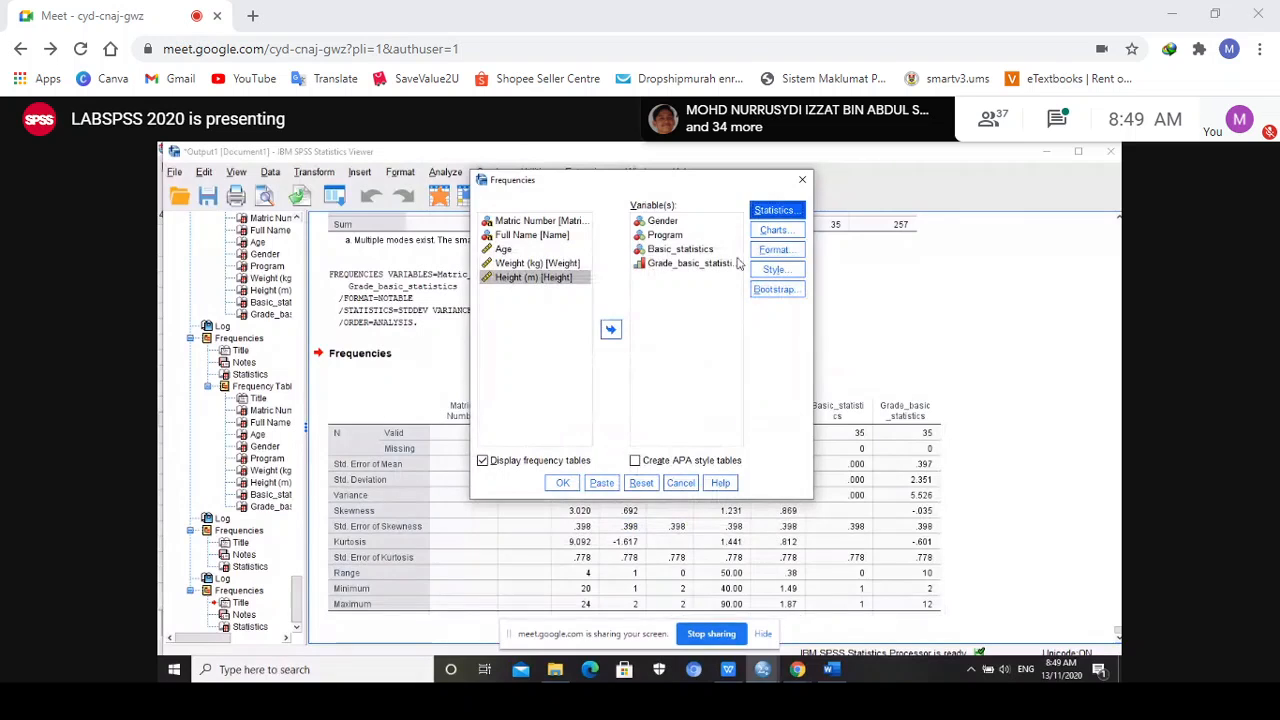
# Run Frequencies for Gender, Program, Basic_statistics and Grade_basic_statistics, and review the resulting statistics and frequency tables
pyautogui.click(563, 483)
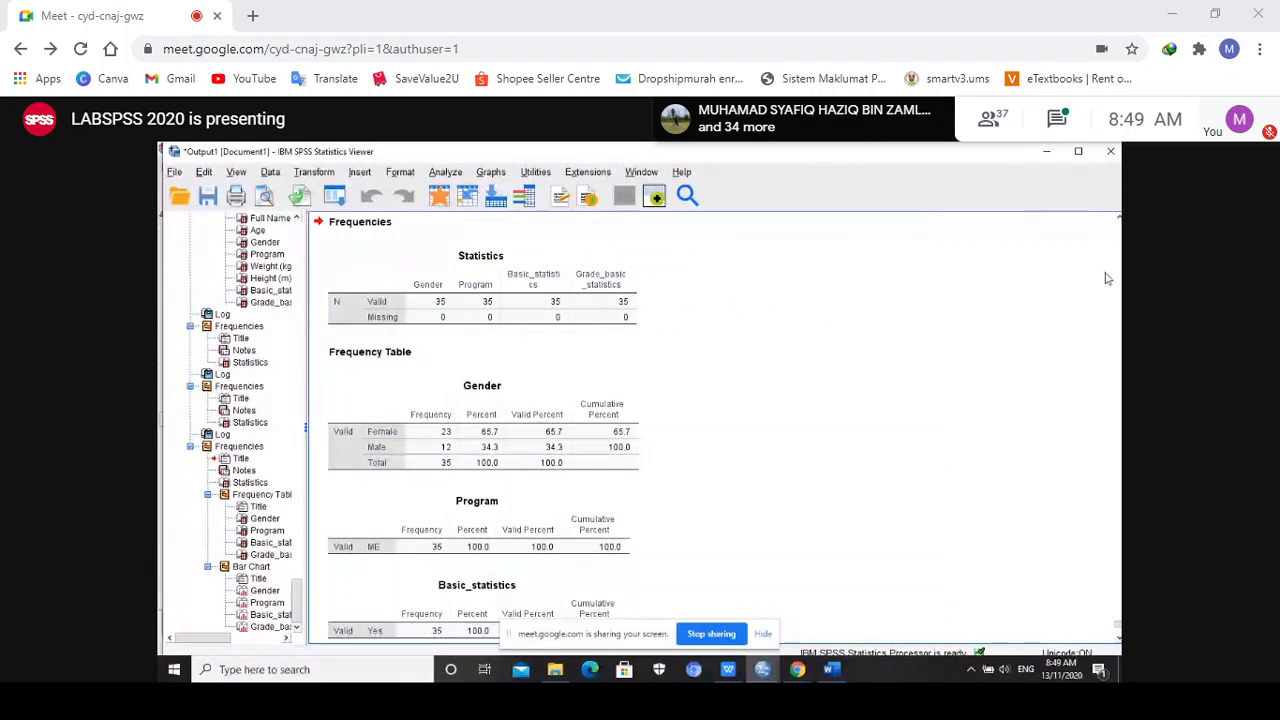
pyautogui.click(430, 300)
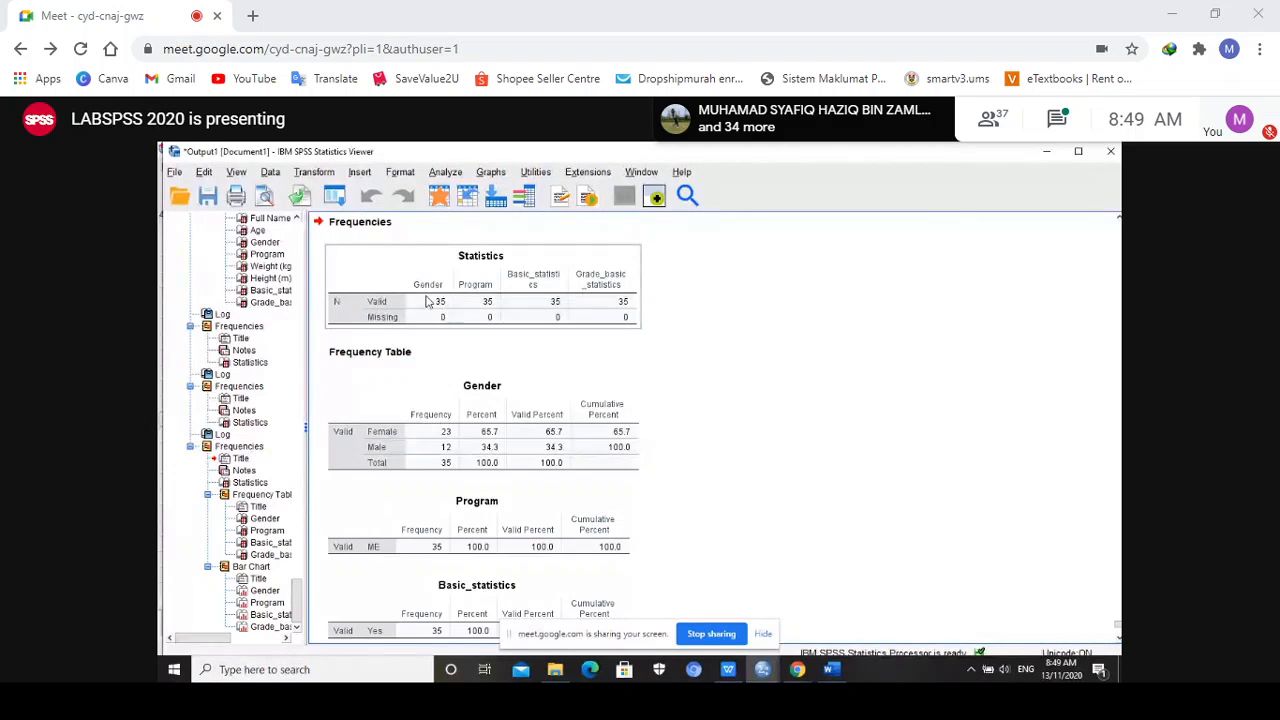
pyautogui.click(538, 403)
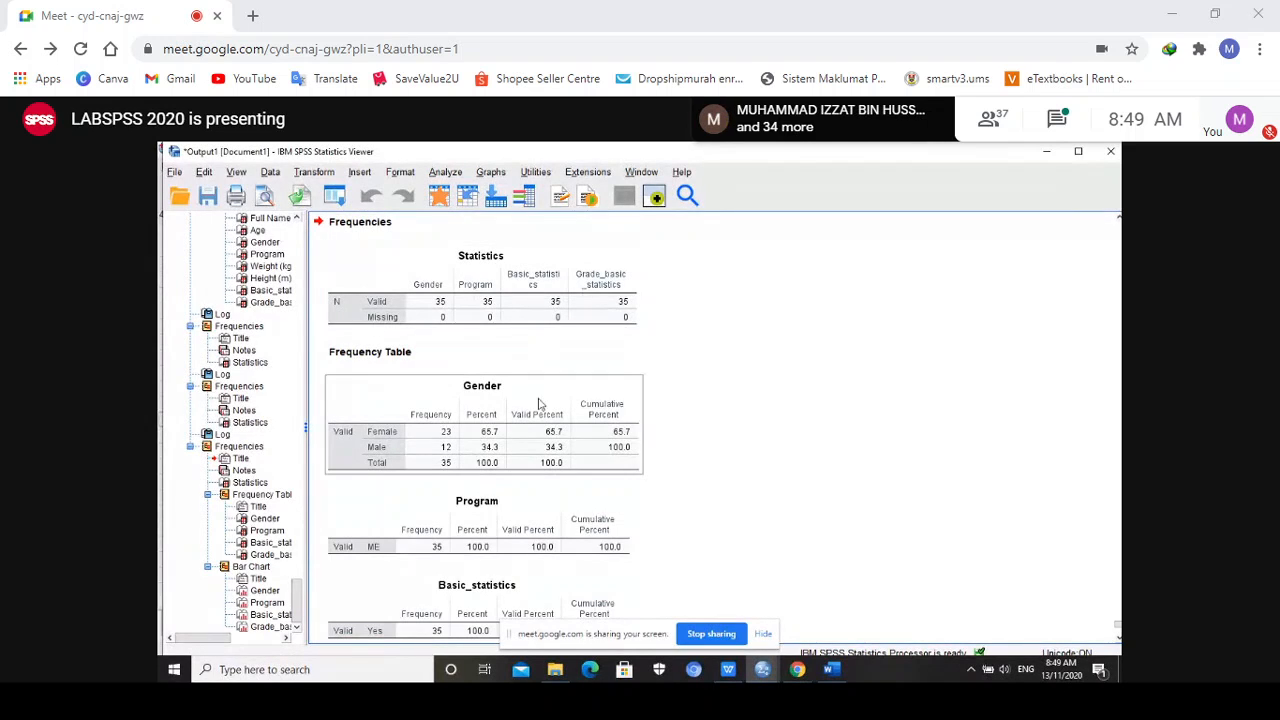
pyautogui.scroll(-2, 538, 422)
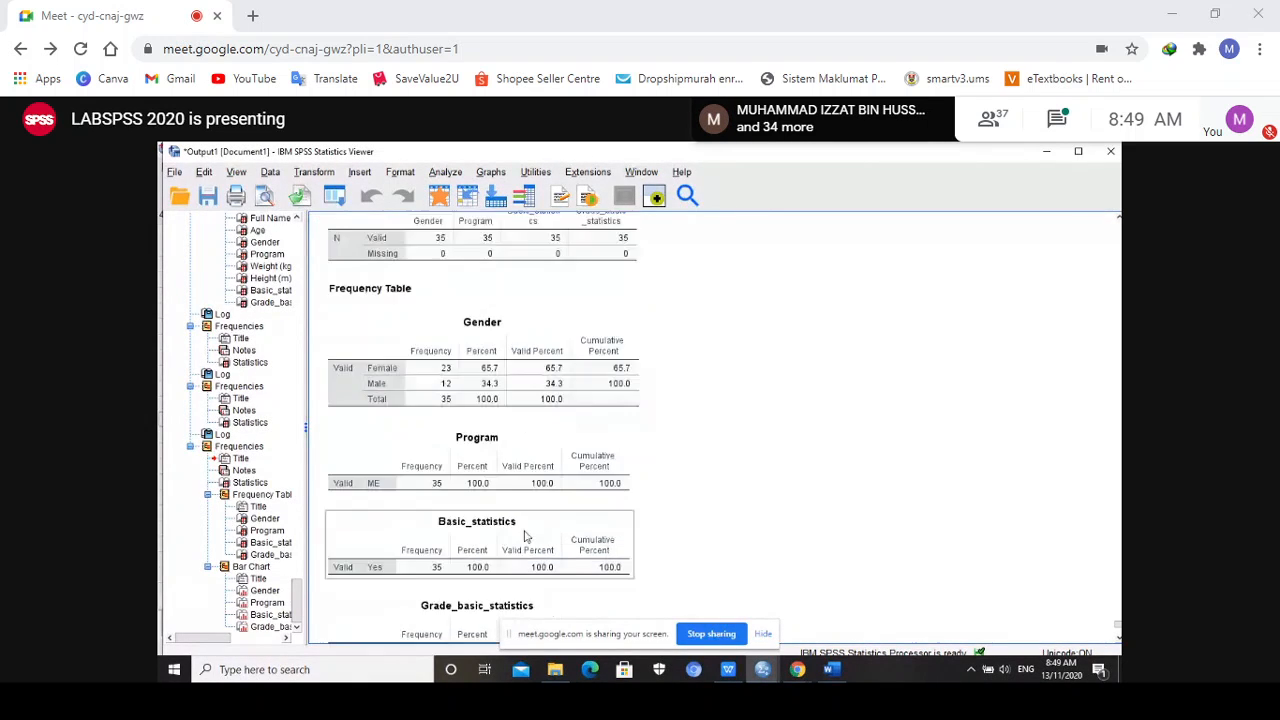
# Review the frequency tables and percentage bar charts for Gender, Program, Basic_statistics and Grade_basic_statistics
pyautogui.click(505, 320)
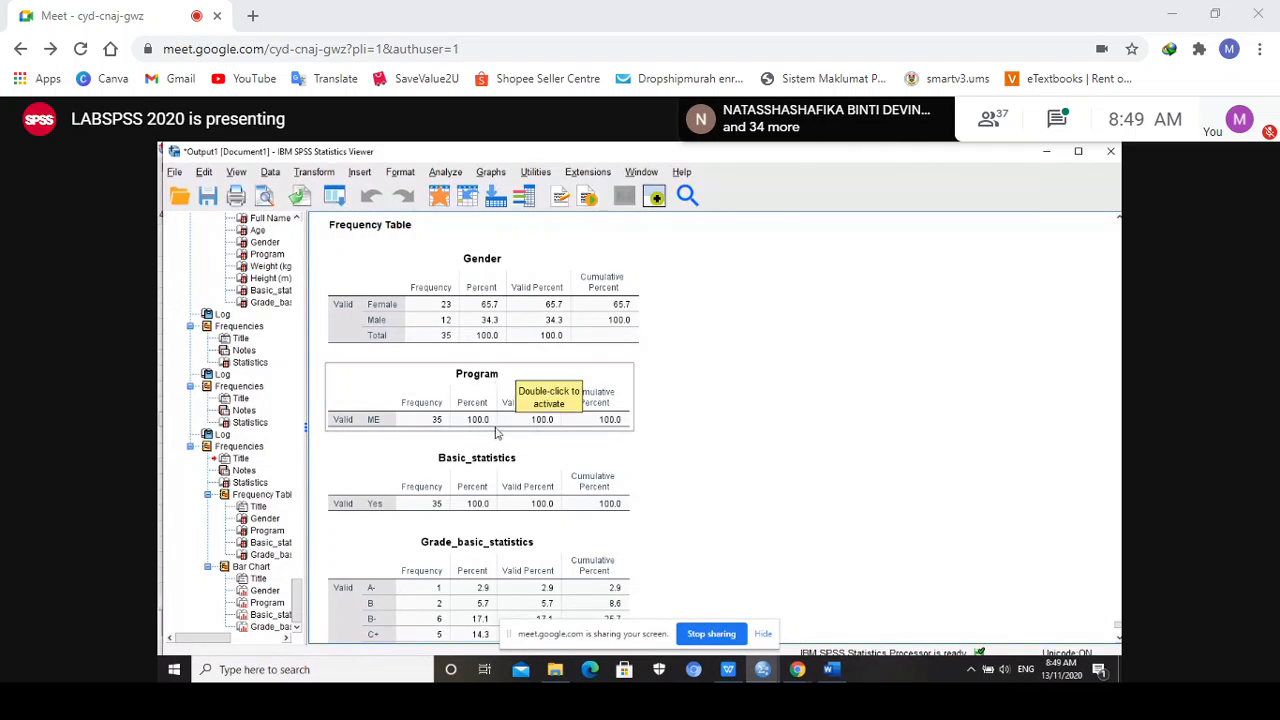
pyautogui.scroll(-1, 687, 462)
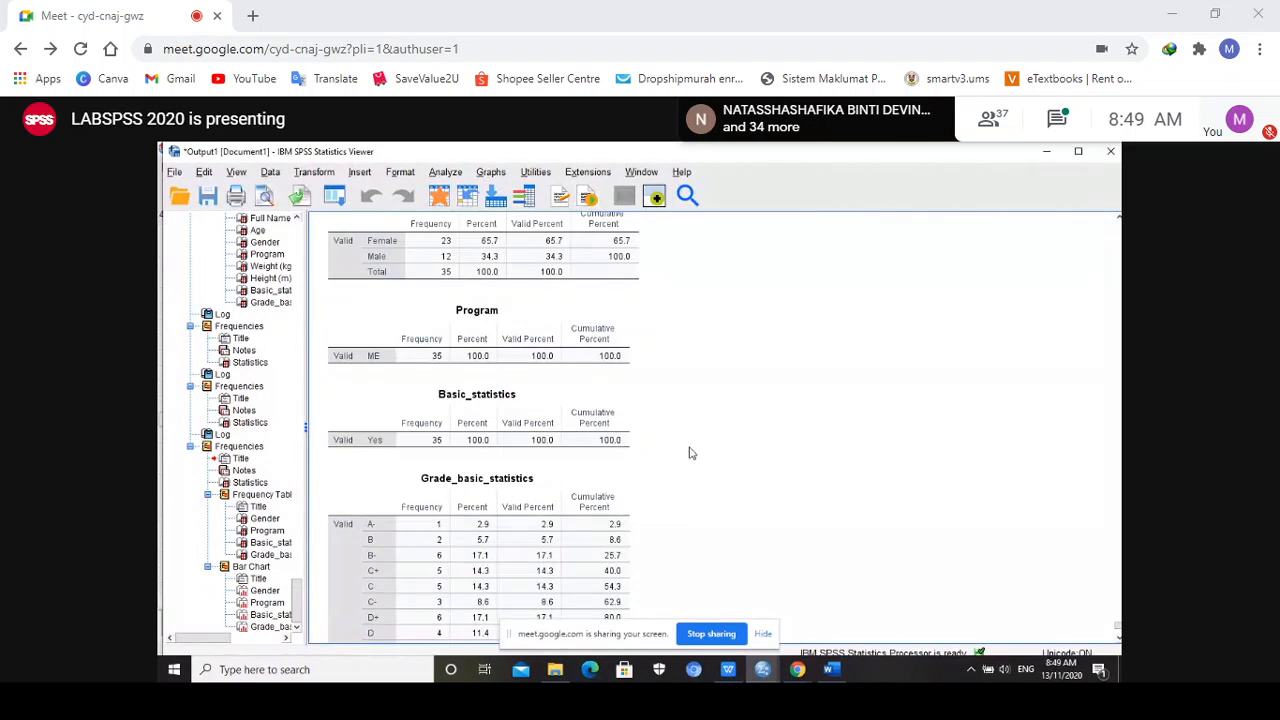
pyautogui.scroll(-2, 547, 423)
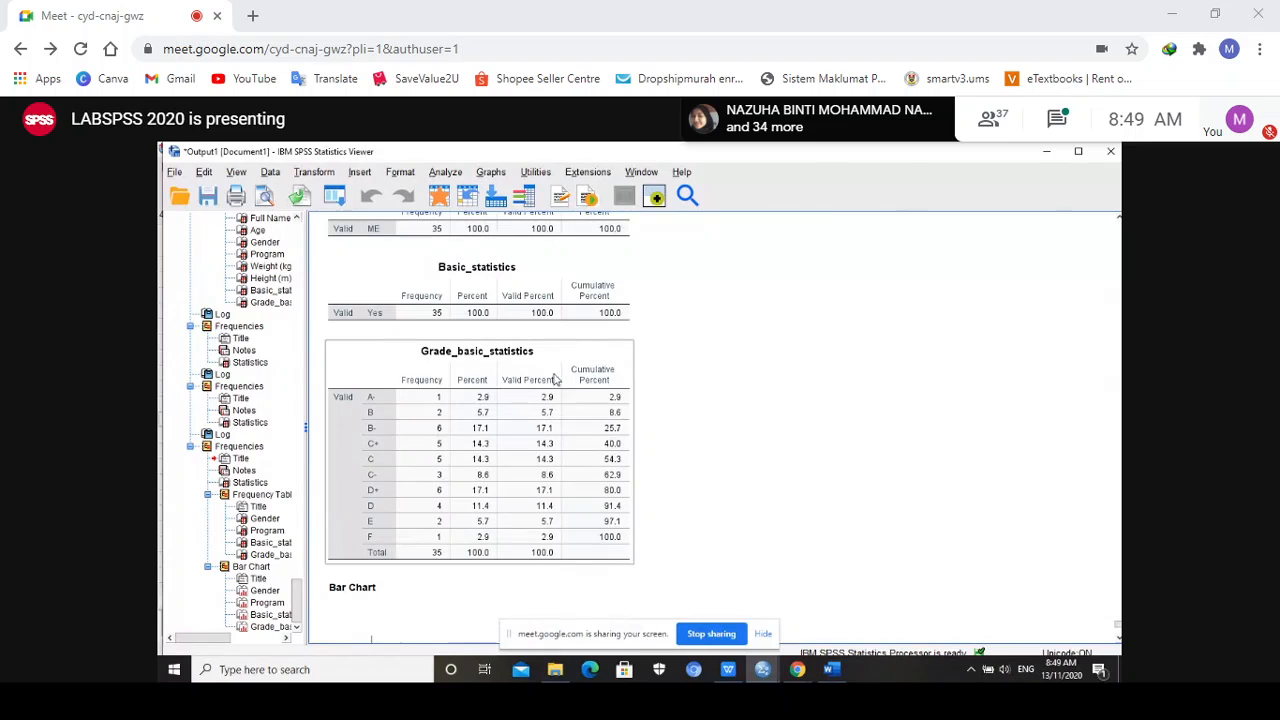
pyautogui.scroll(-3, 563, 472)
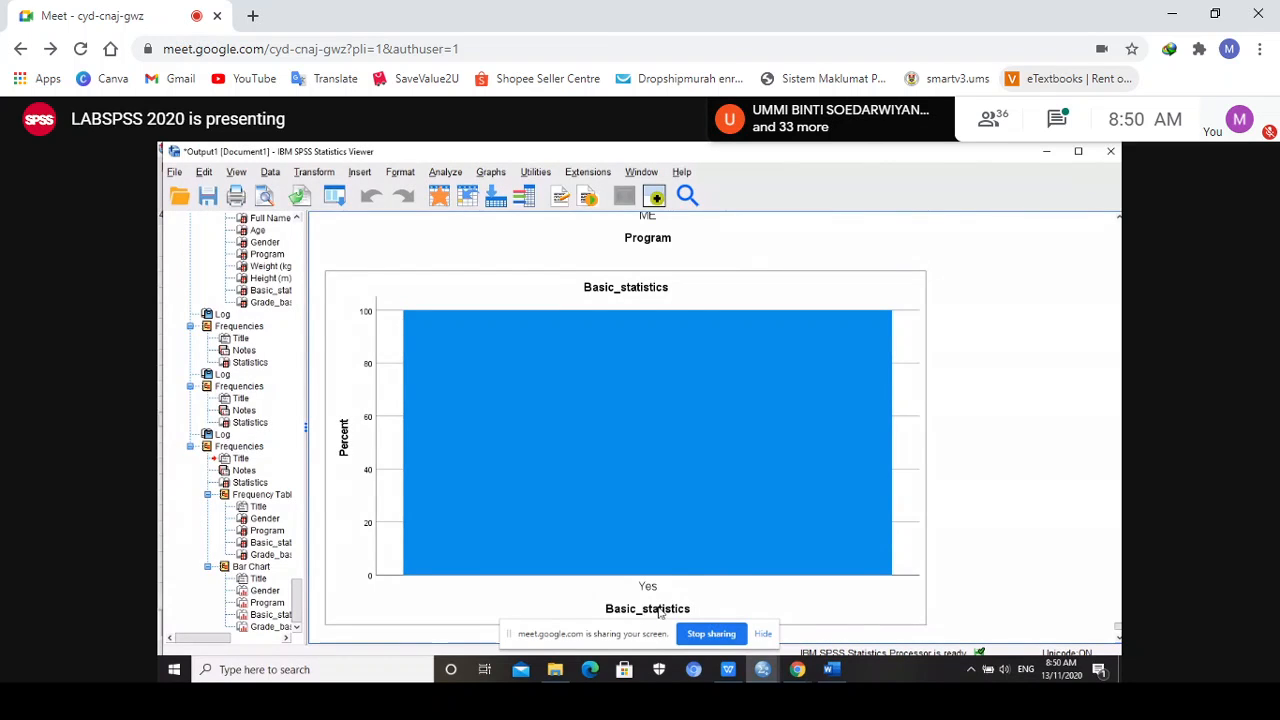
pyautogui.scroll(-5, 758, 437)
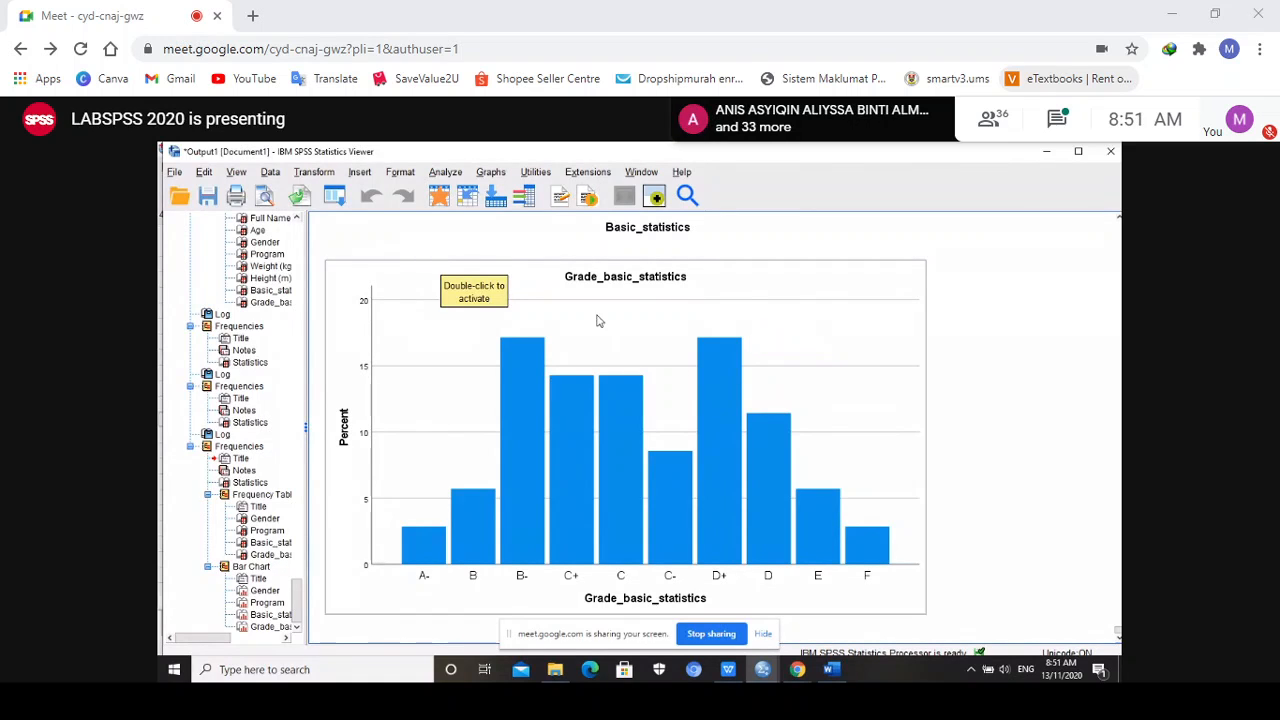
# Rerun Frequencies for the four categorical variables with bar charts using frequencies as chart values, and review the output
pyautogui.click(450, 173)
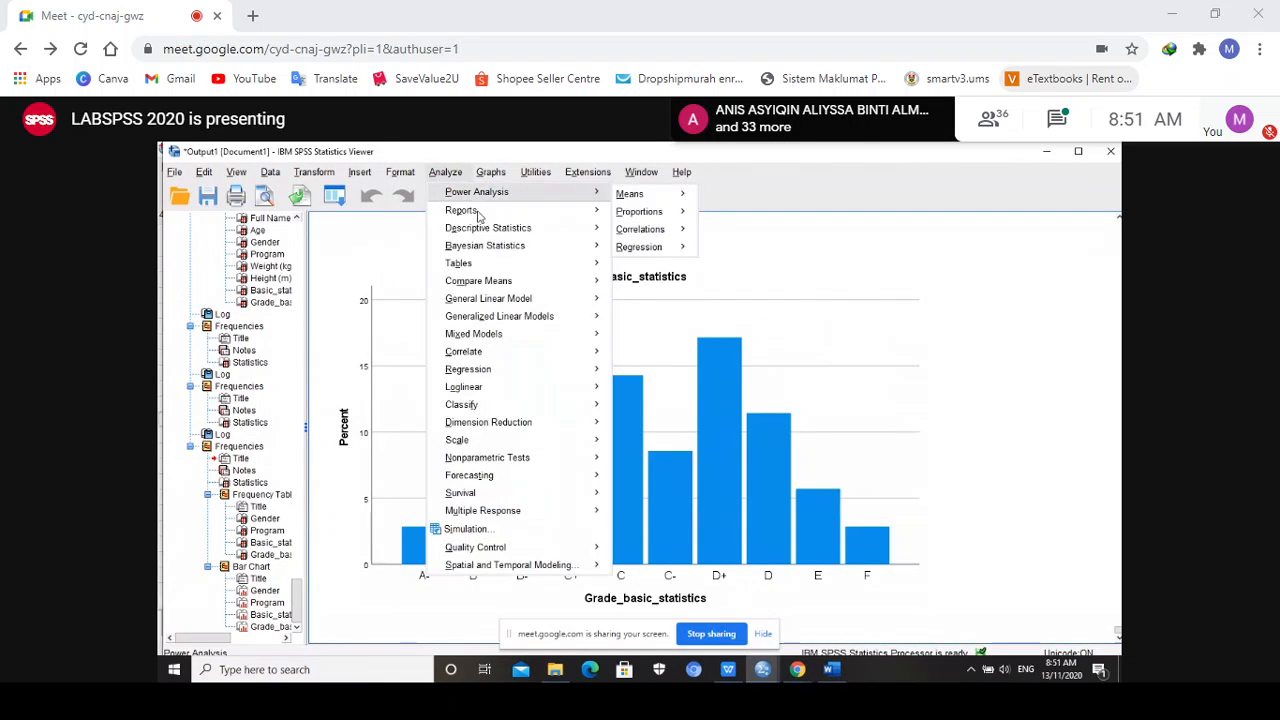
pyautogui.moveTo(490, 228)
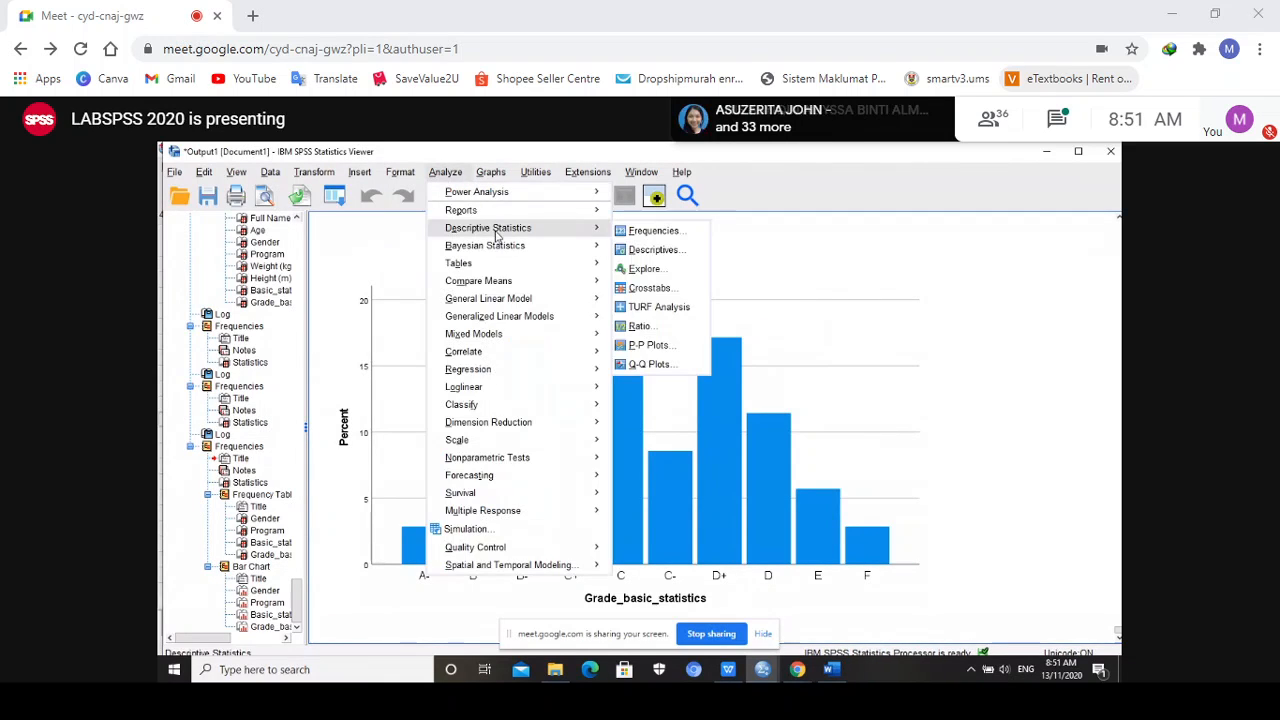
pyautogui.click(645, 231)
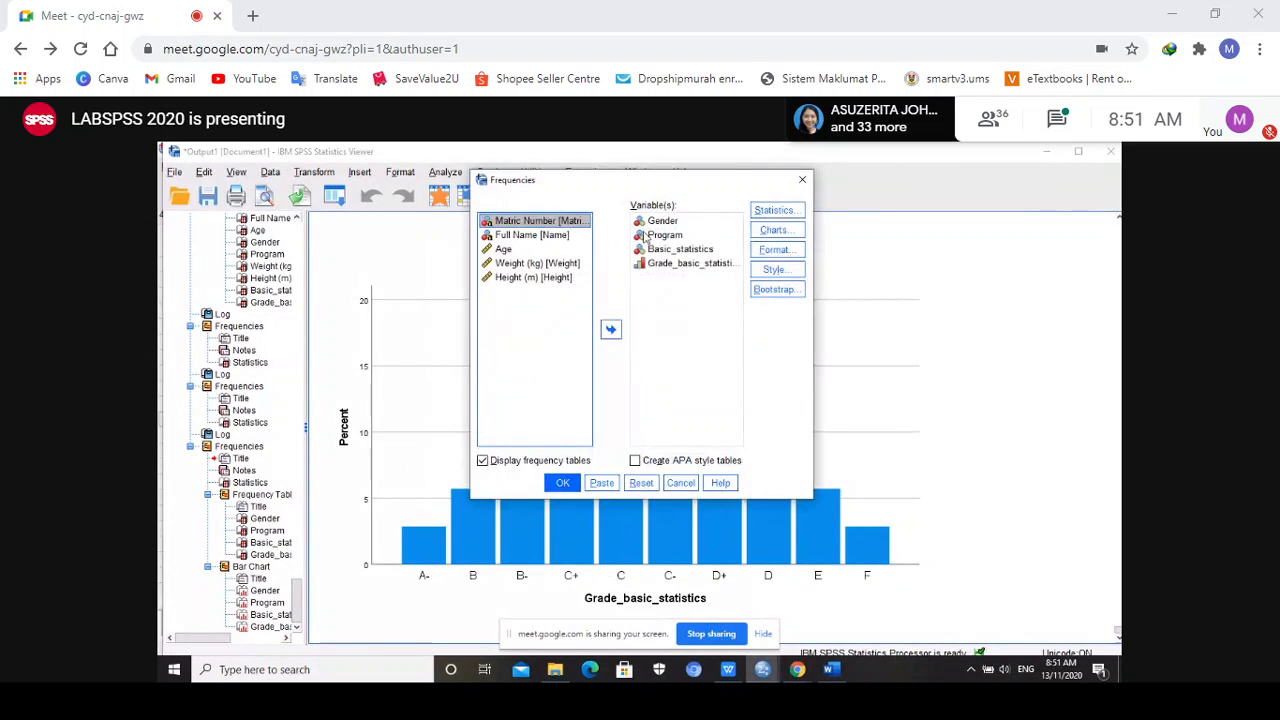
pyautogui.click(768, 230)
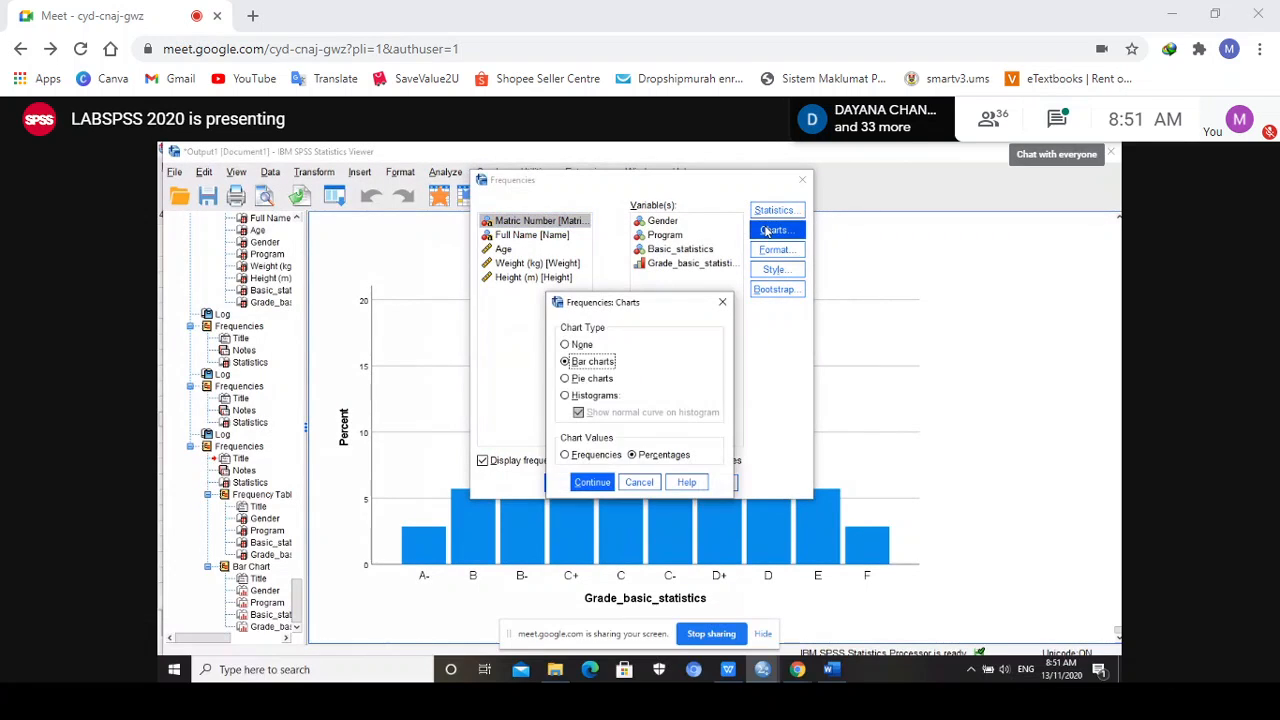
pyautogui.click(566, 457)
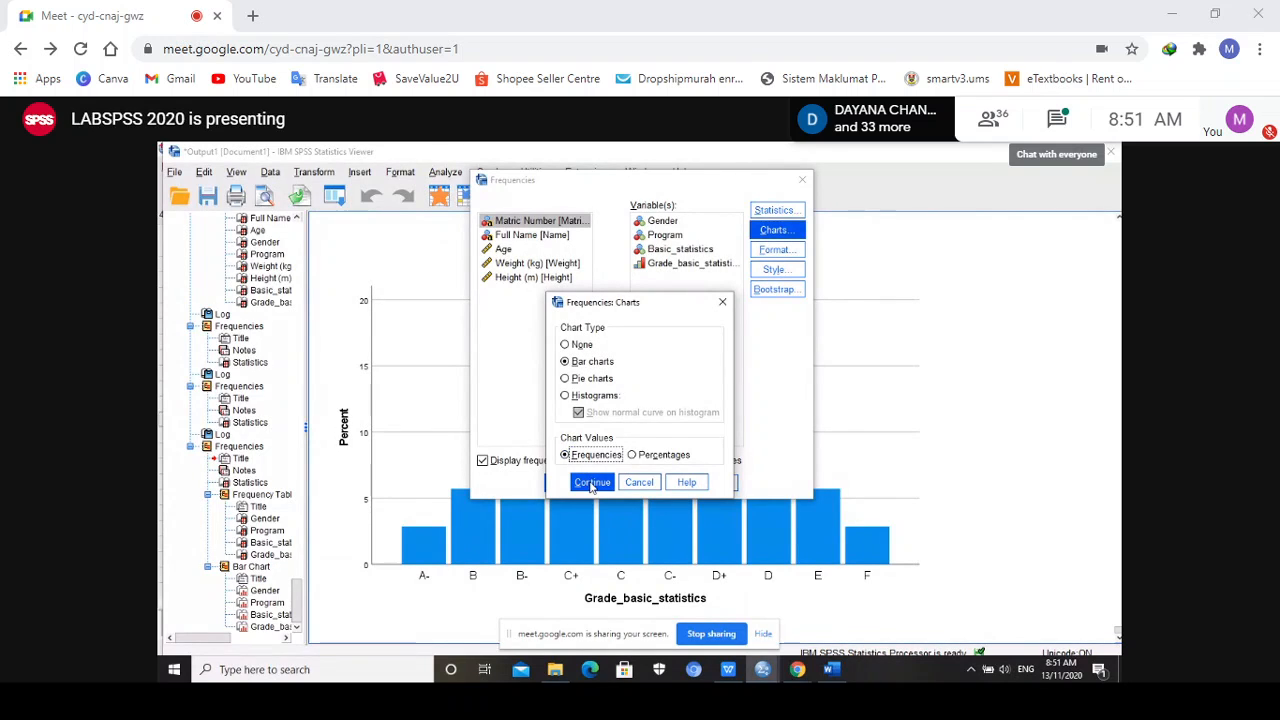
pyautogui.click(591, 483)
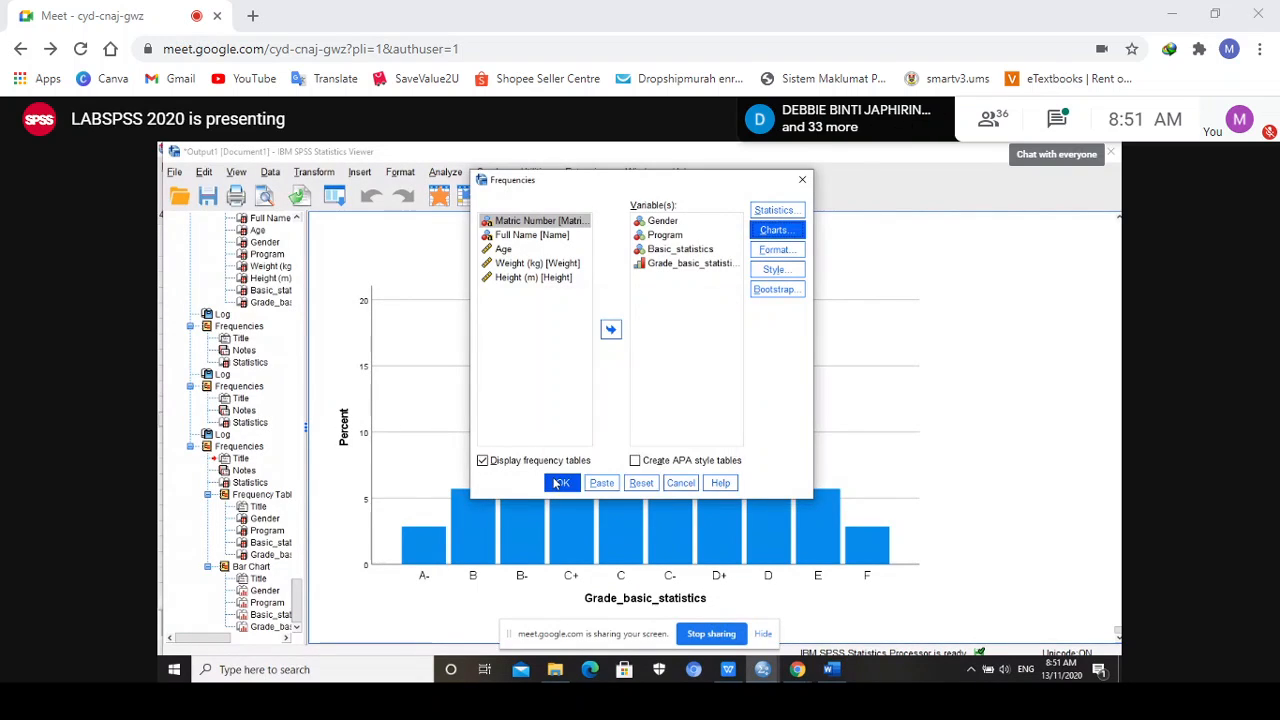
pyautogui.click(563, 484)
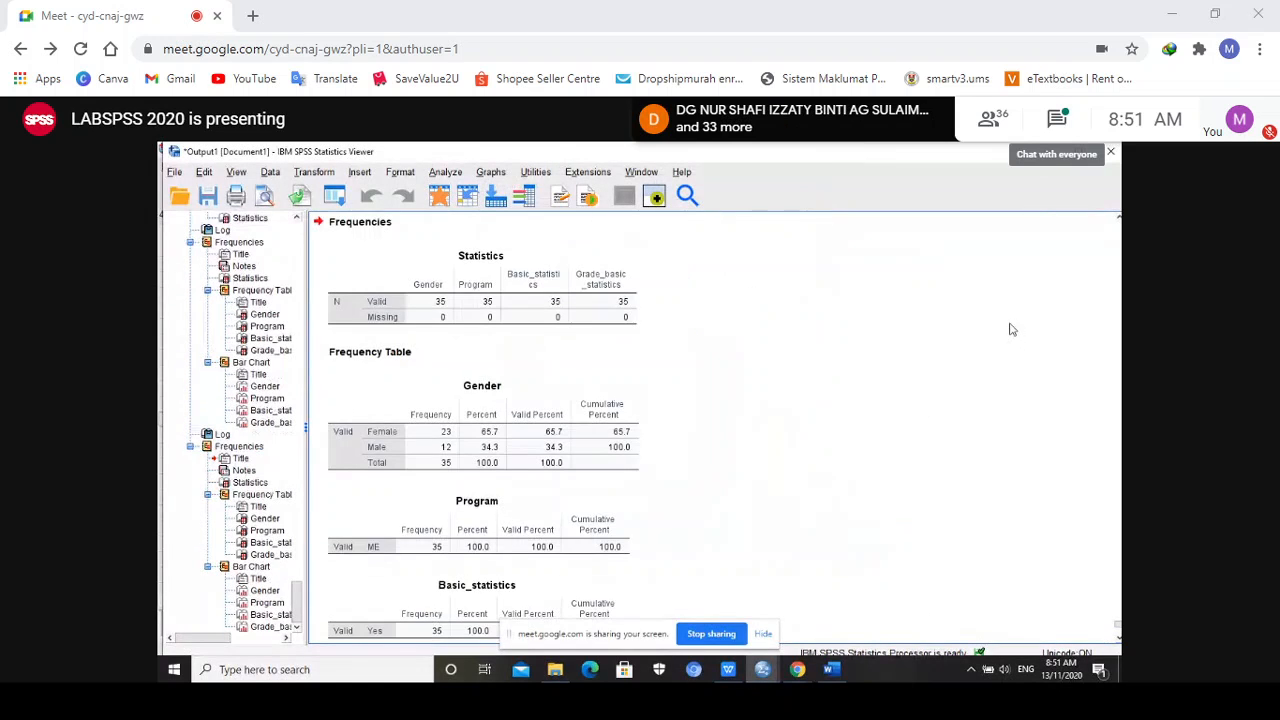
pyautogui.scroll(-2, 1008, 323)
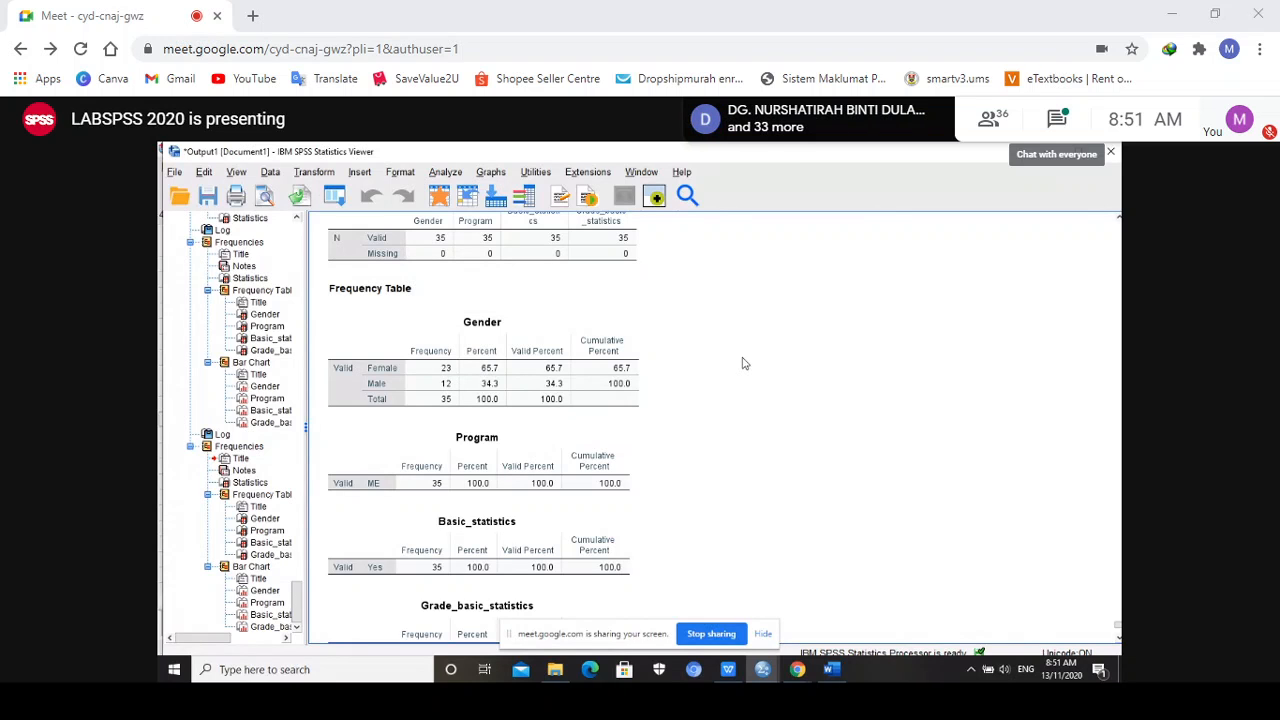
pyautogui.press('F11')
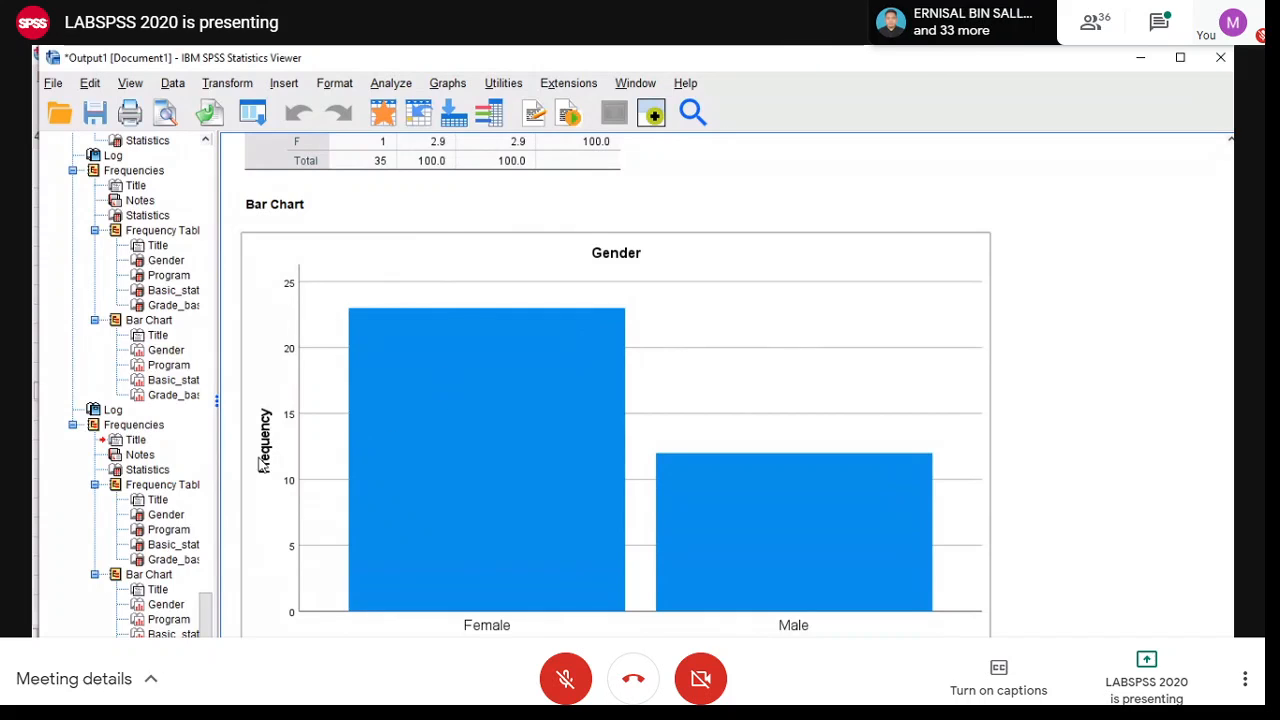
pyautogui.press('F11')
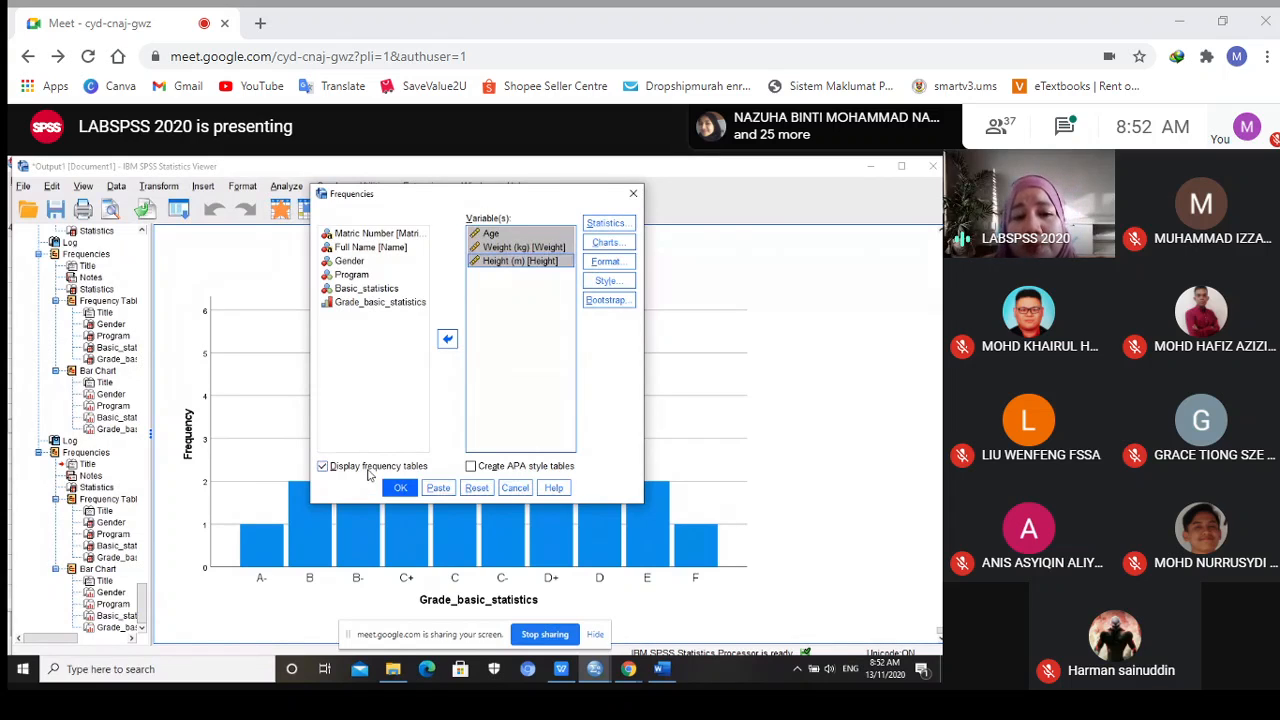
# For Age, Weight and Height, turn off the frequency tables and select mean, median, mode and sum as statistics
pyautogui.click(323, 470)
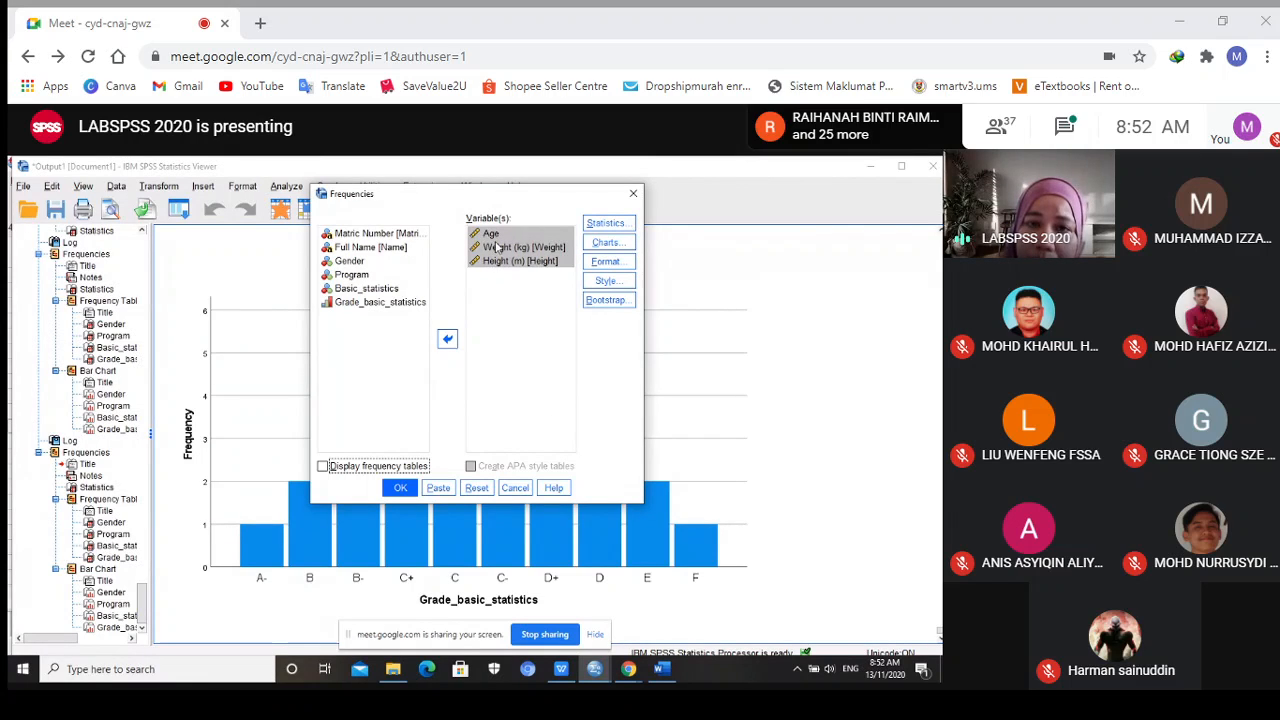
pyautogui.click(601, 226)
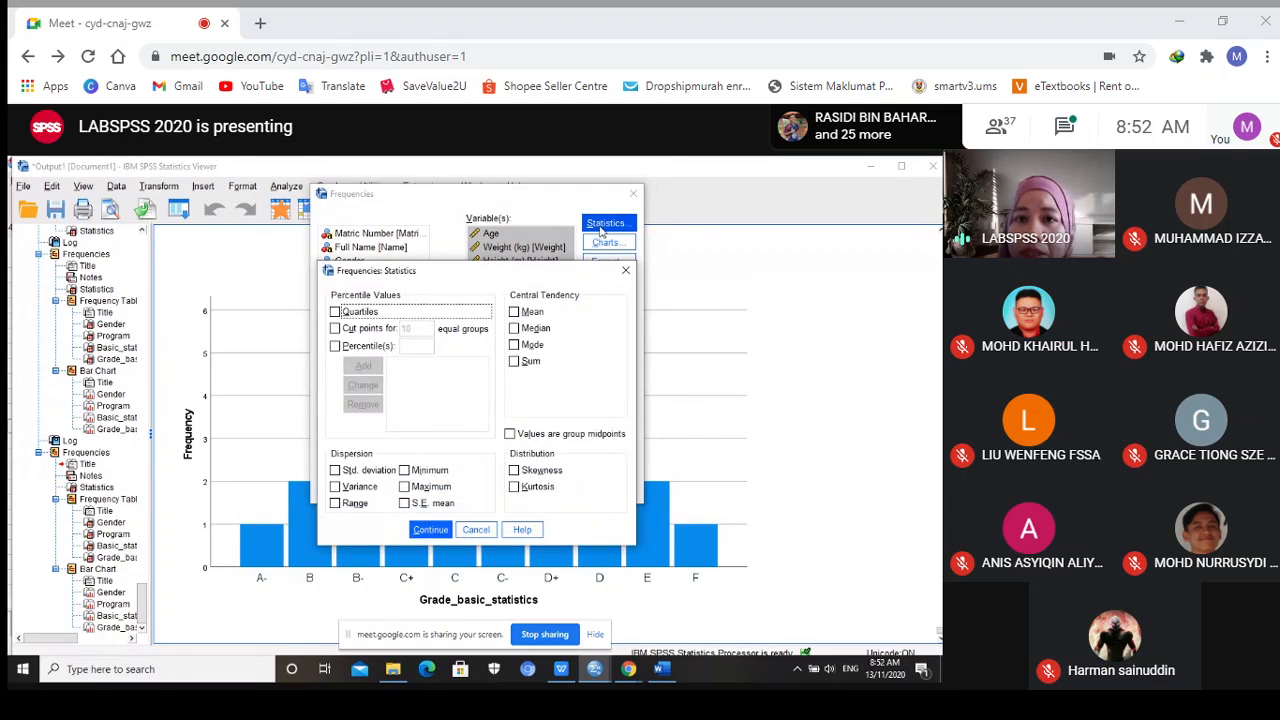
pyautogui.click(514, 313)
pyautogui.click(514, 328)
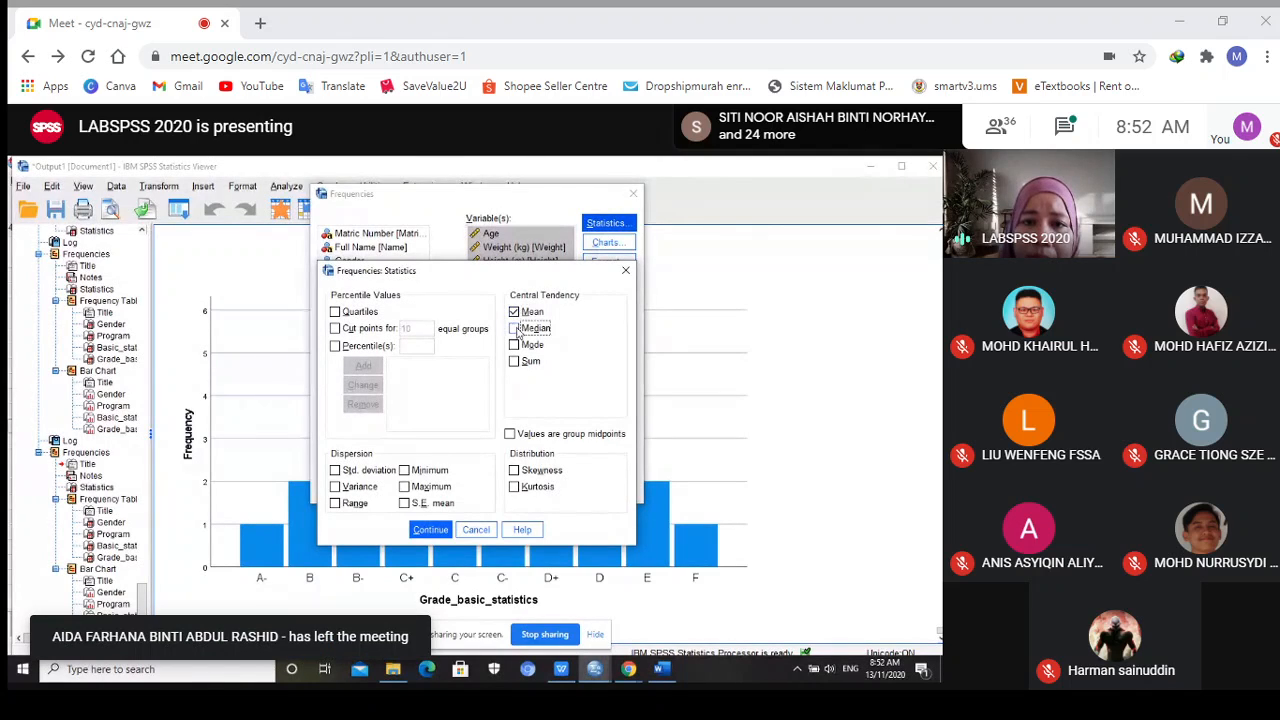
pyautogui.click(514, 345)
pyautogui.click(514, 361)
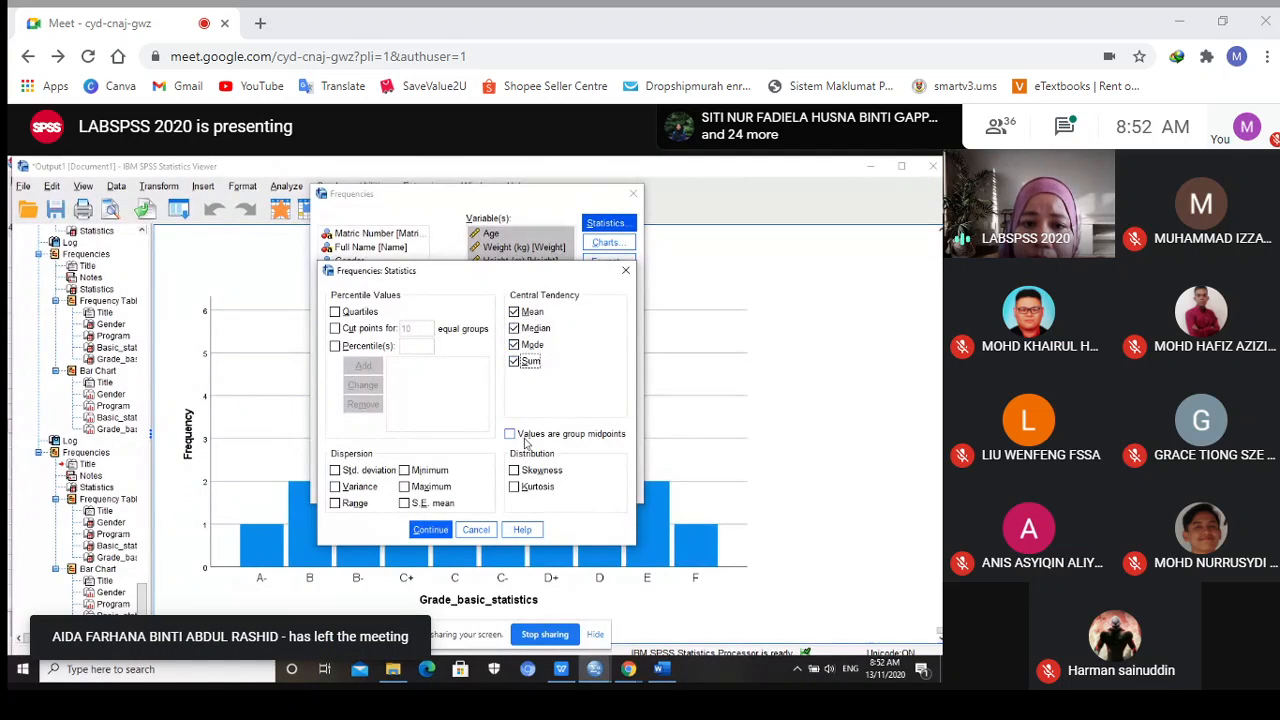
# Add skewness, kurtosis, minimum, maximum, S.E. mean, range, variance and standard deviation to the Frequencies statistics
pyautogui.click(514, 470)
pyautogui.click(514, 487)
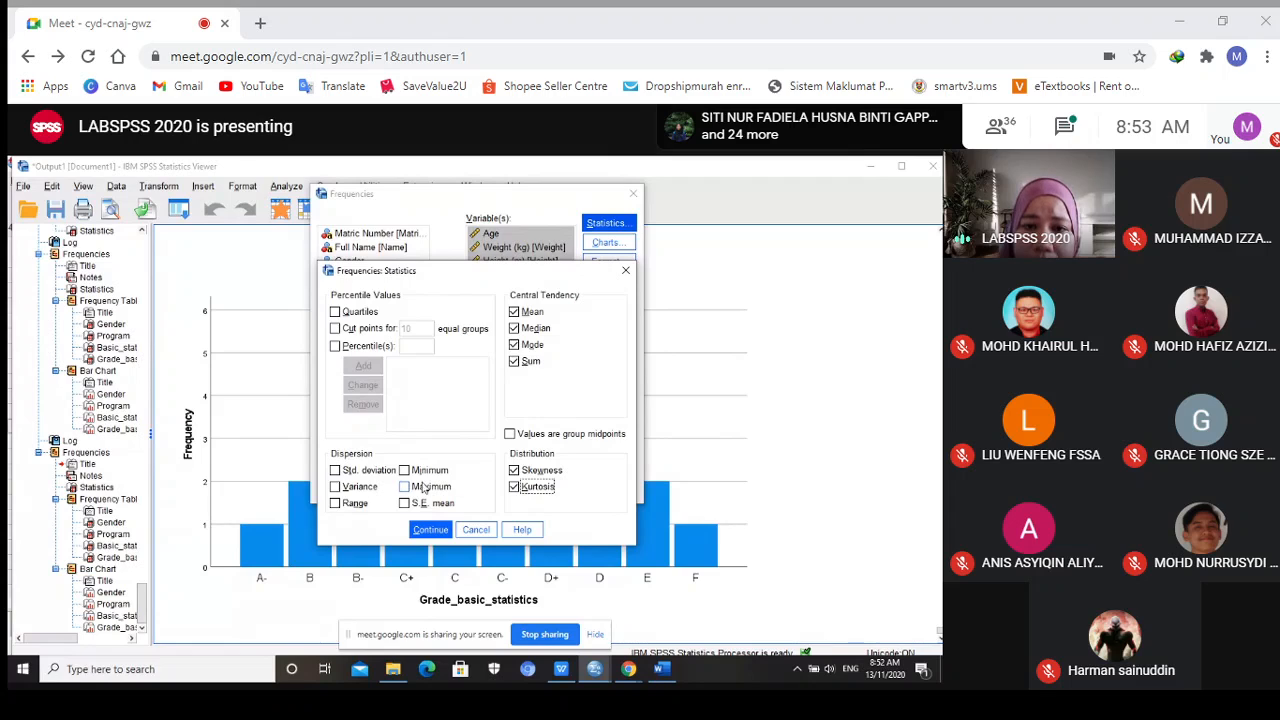
pyautogui.click(404, 470)
pyautogui.click(404, 487)
pyautogui.click(404, 503)
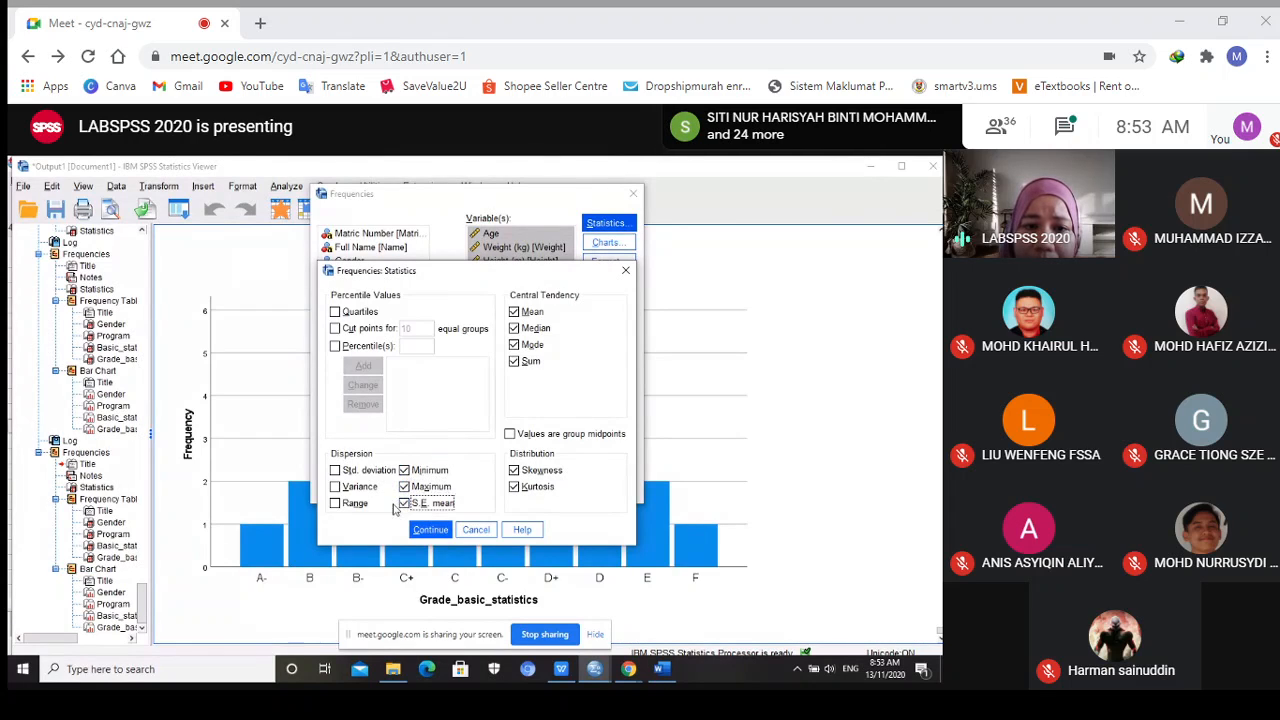
pyautogui.click(335, 503)
pyautogui.click(335, 487)
pyautogui.click(335, 470)
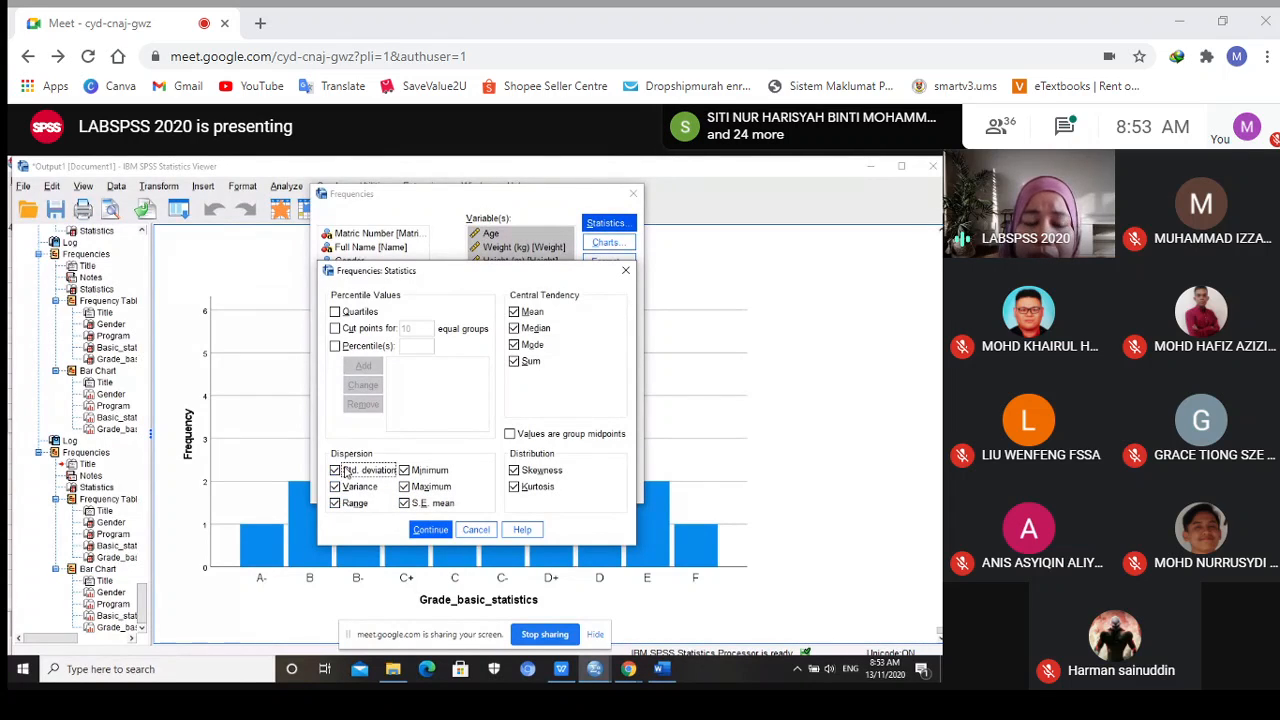
pyautogui.click(432, 530)
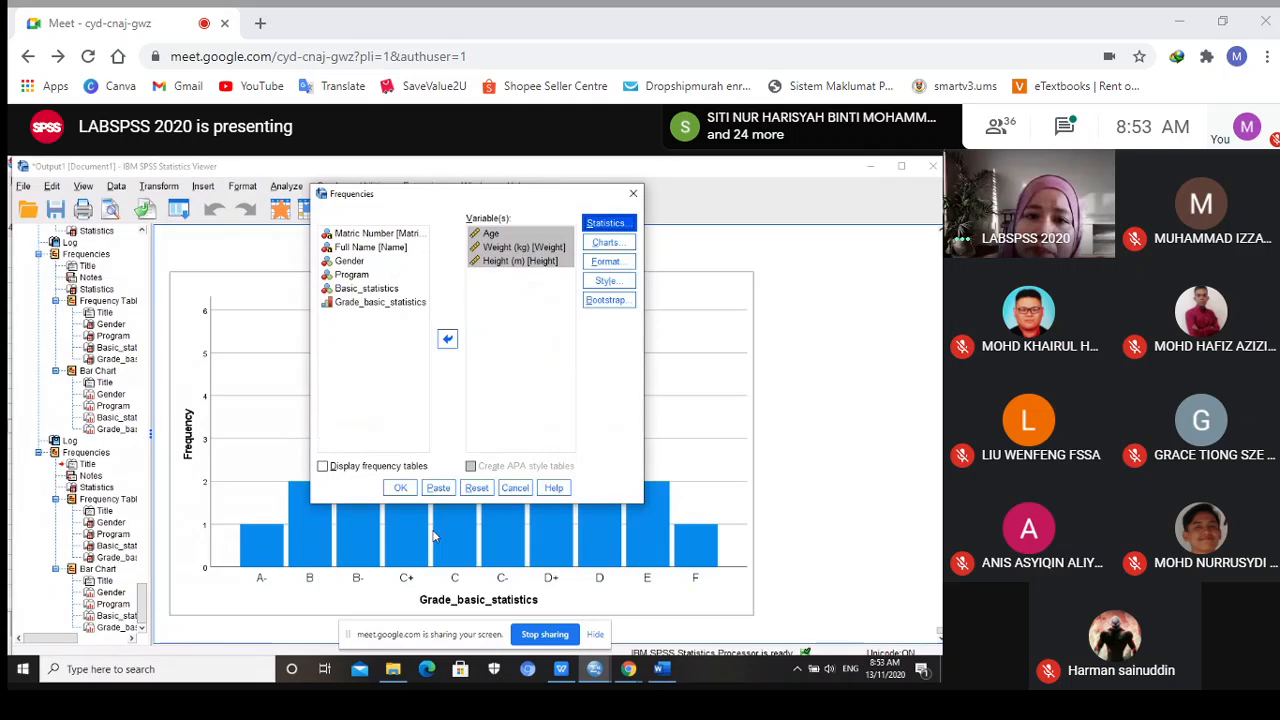
# Set the chart type to histograms with a normal curve and run Frequencies for Age, Weight and Height
pyautogui.click(607, 242)
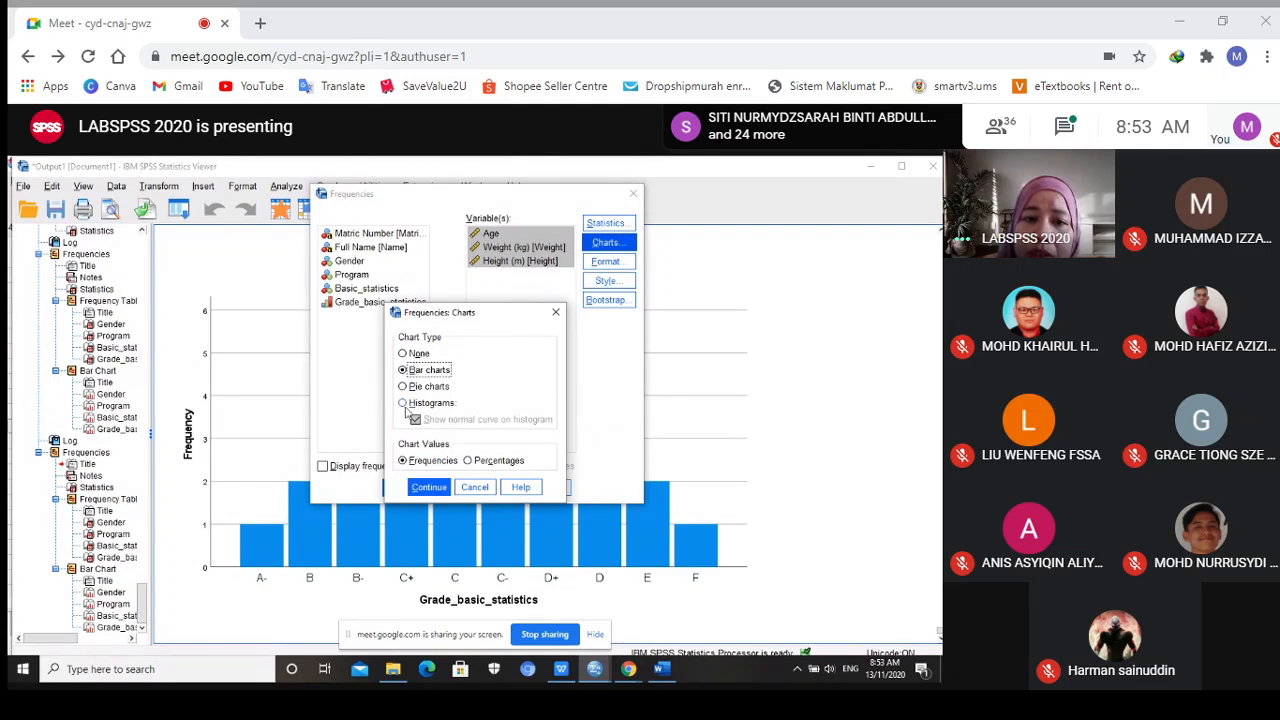
pyautogui.click(402, 403)
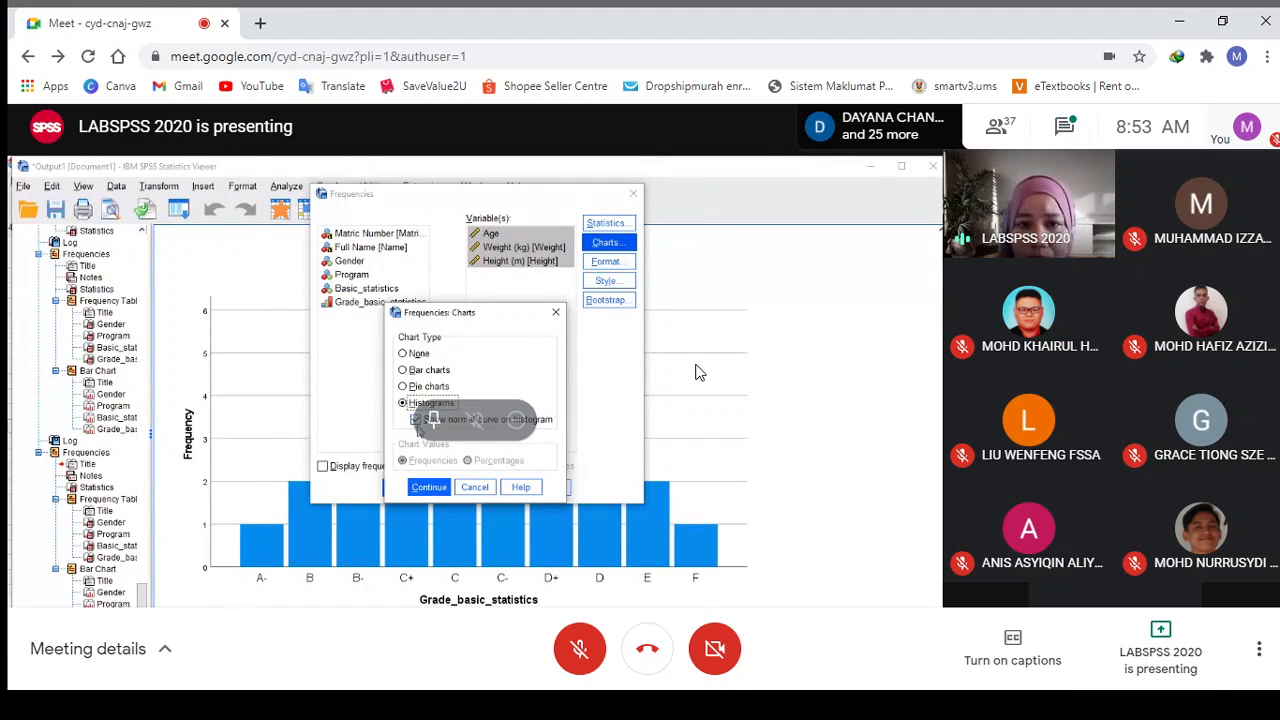
pyautogui.press('F11')
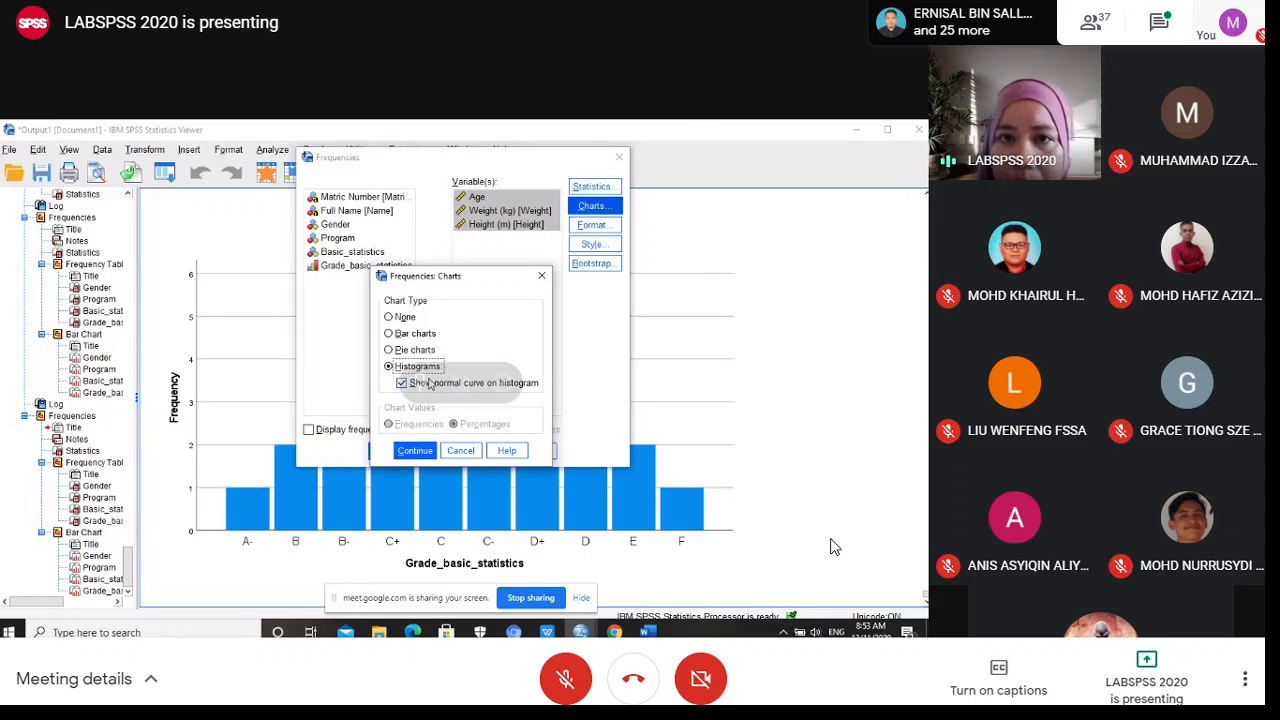
pyautogui.press('Escape')
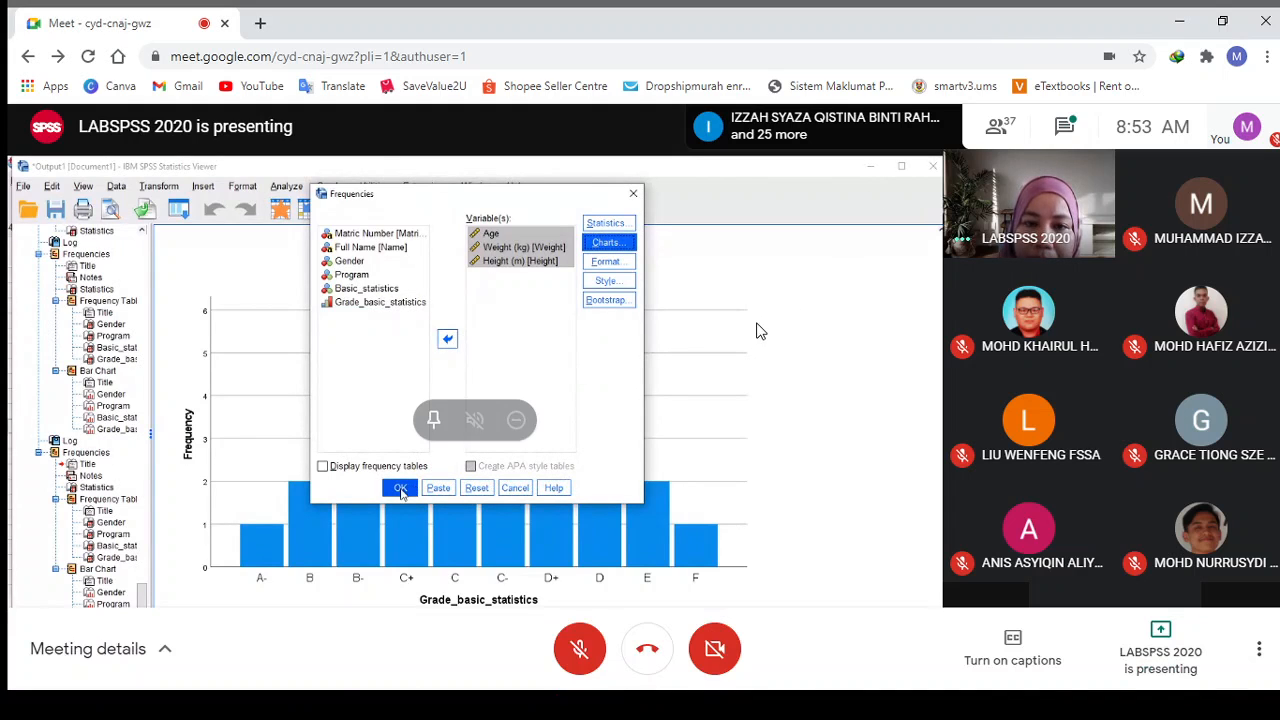
pyautogui.press('F11')
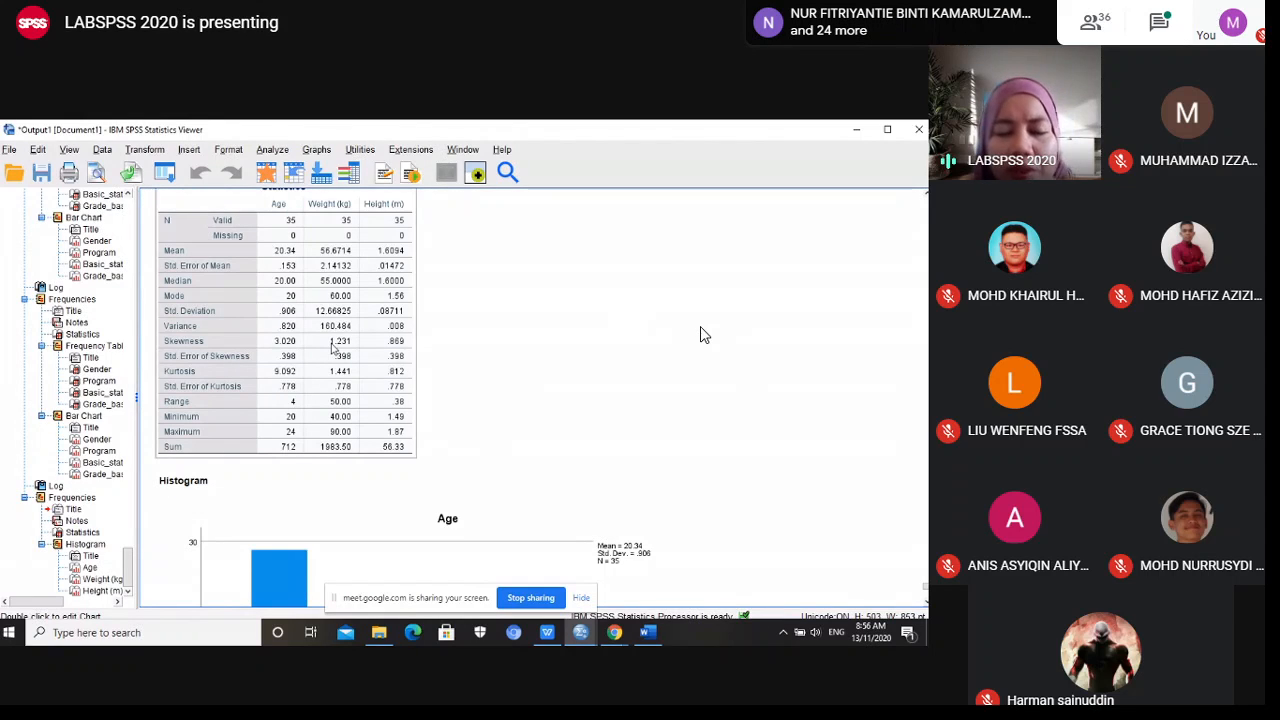
# Enlarge the shared presentation in the meeting view and examine the statistics table for Age, Weight and Height
pyautogui.click(420, 384)
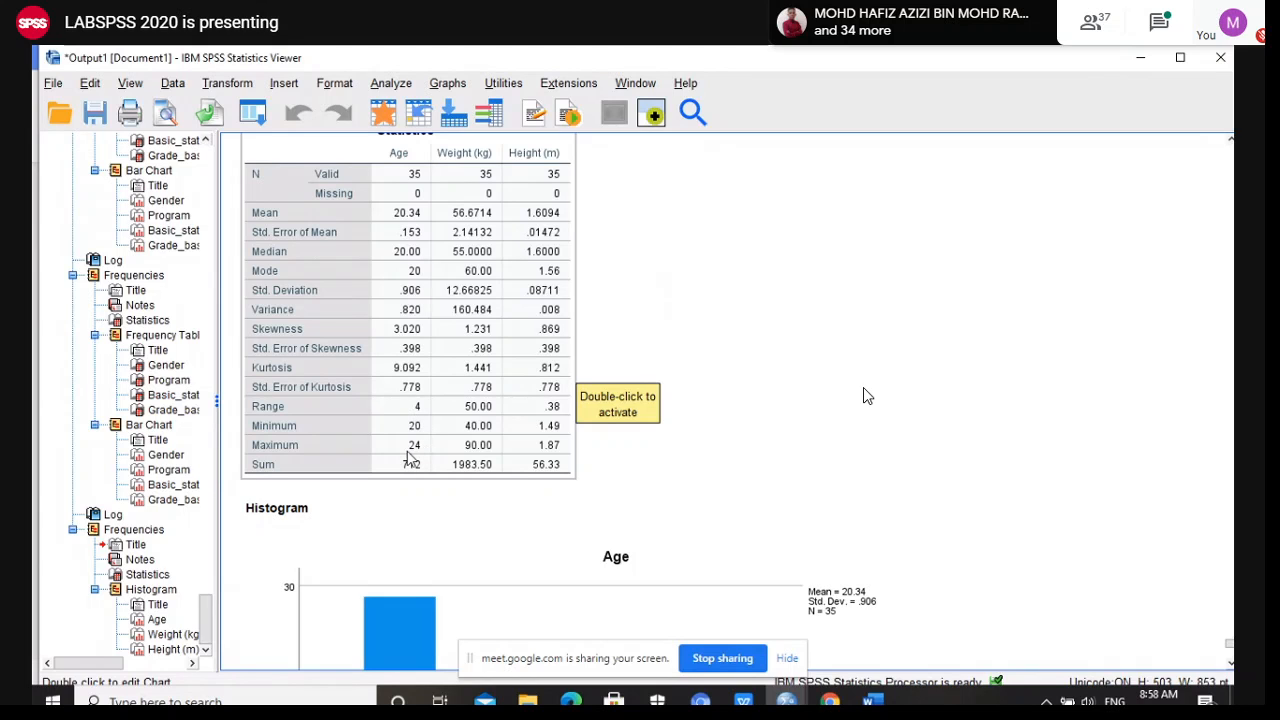
pyautogui.press('Escape')
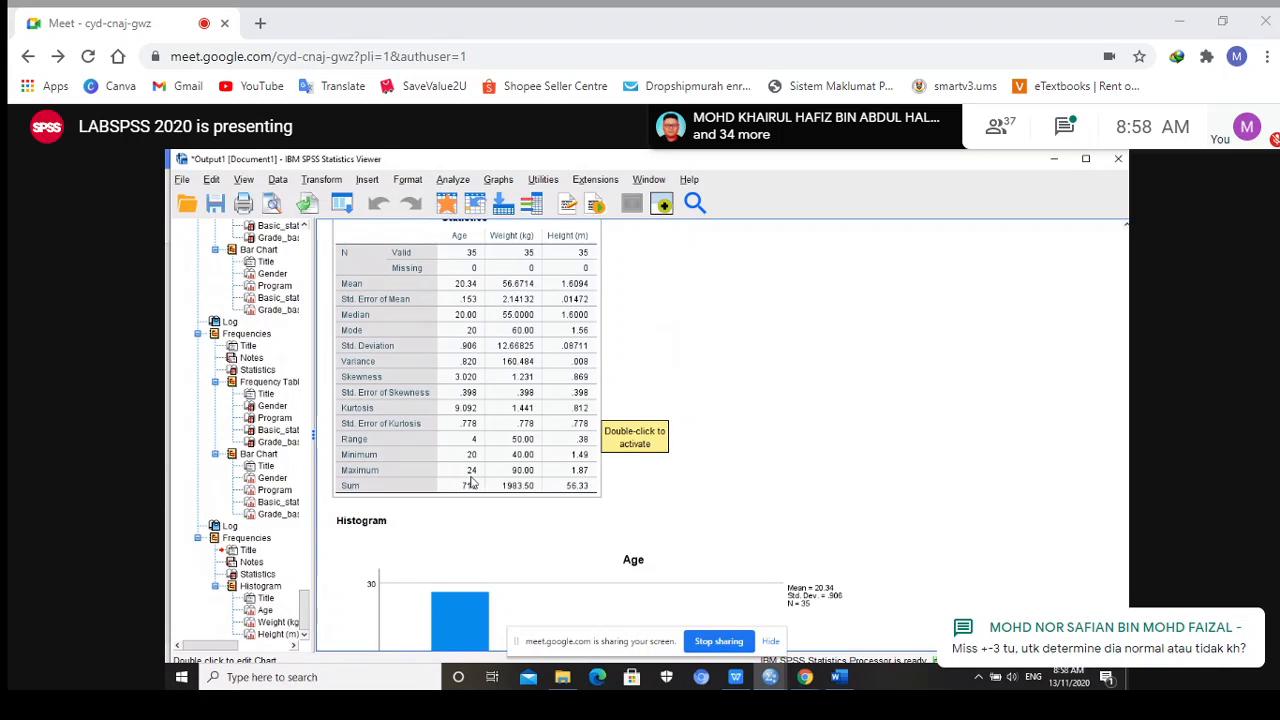
pyautogui.click(896, 225)
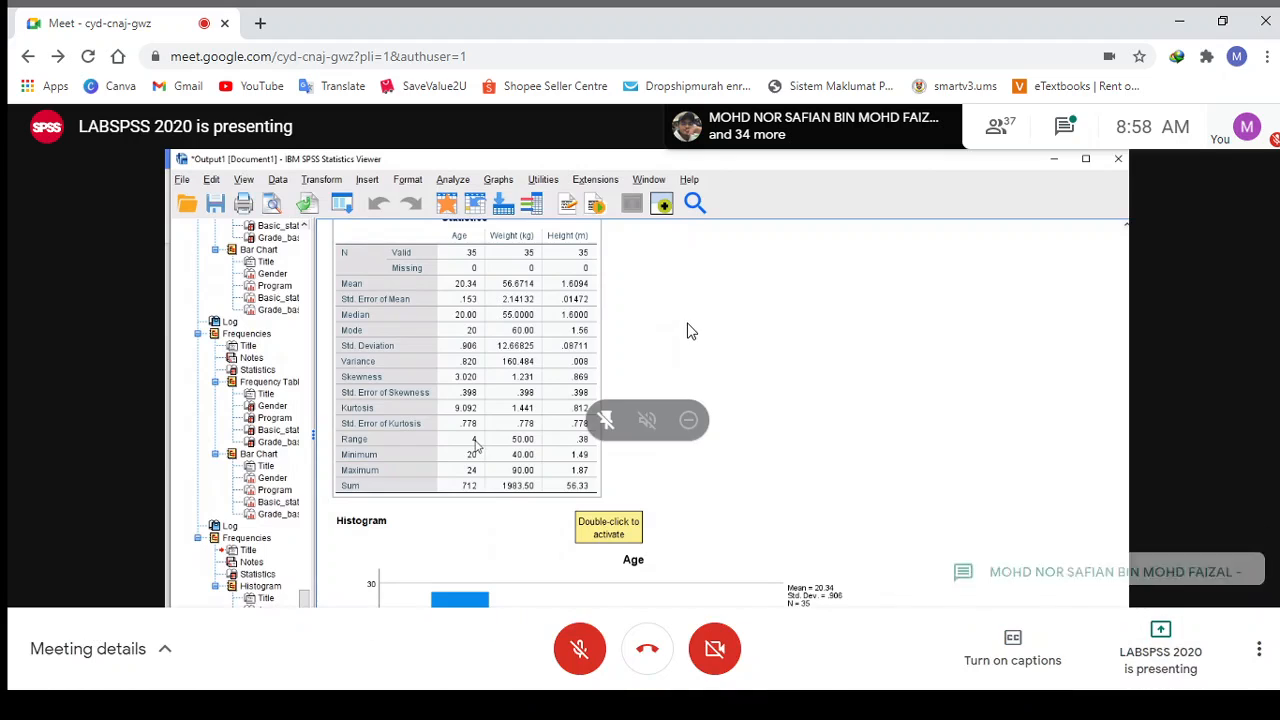
pyautogui.press('F11')
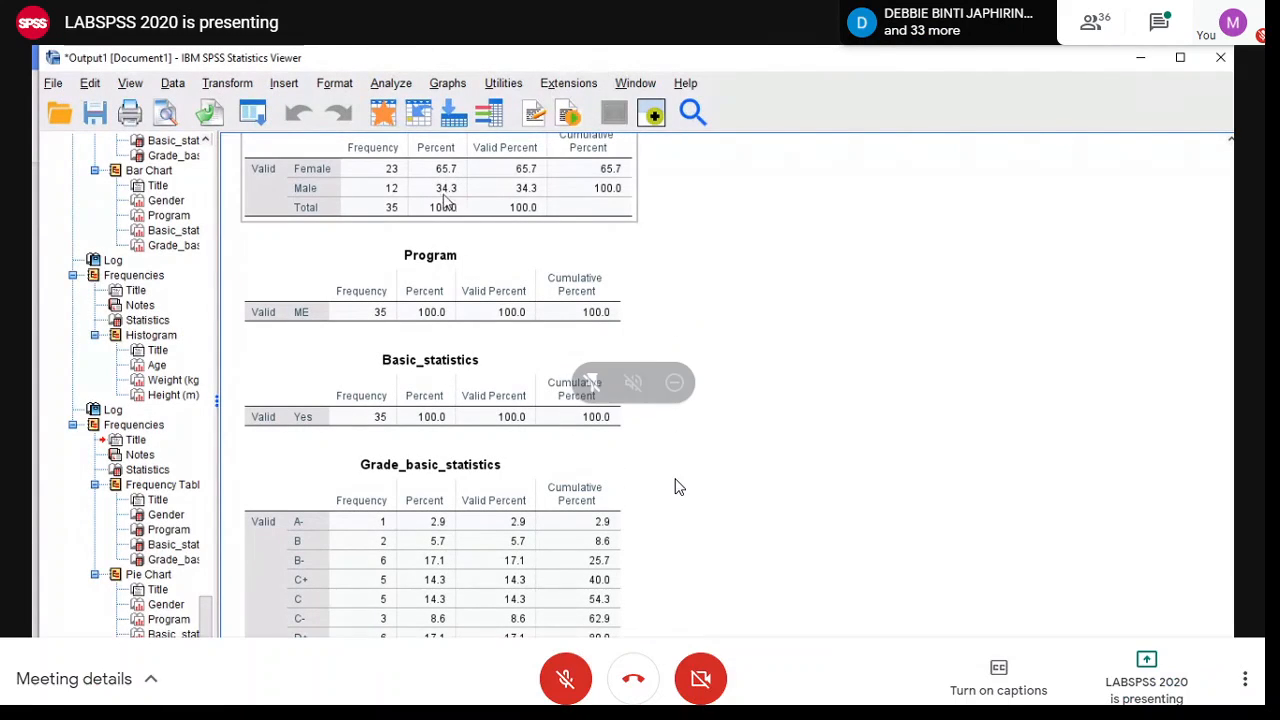
# Open the Gender pie chart in the Chart Editor
pyautogui.click(793, 207)
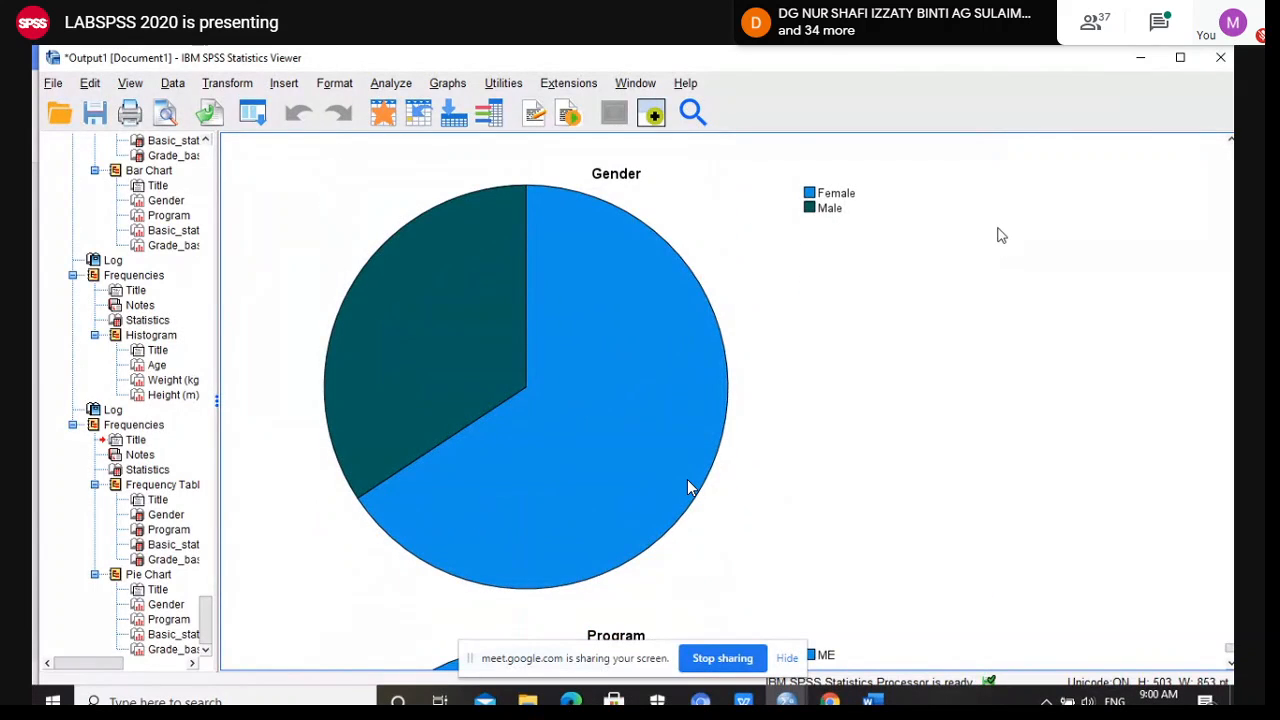
pyautogui.click(741, 315)
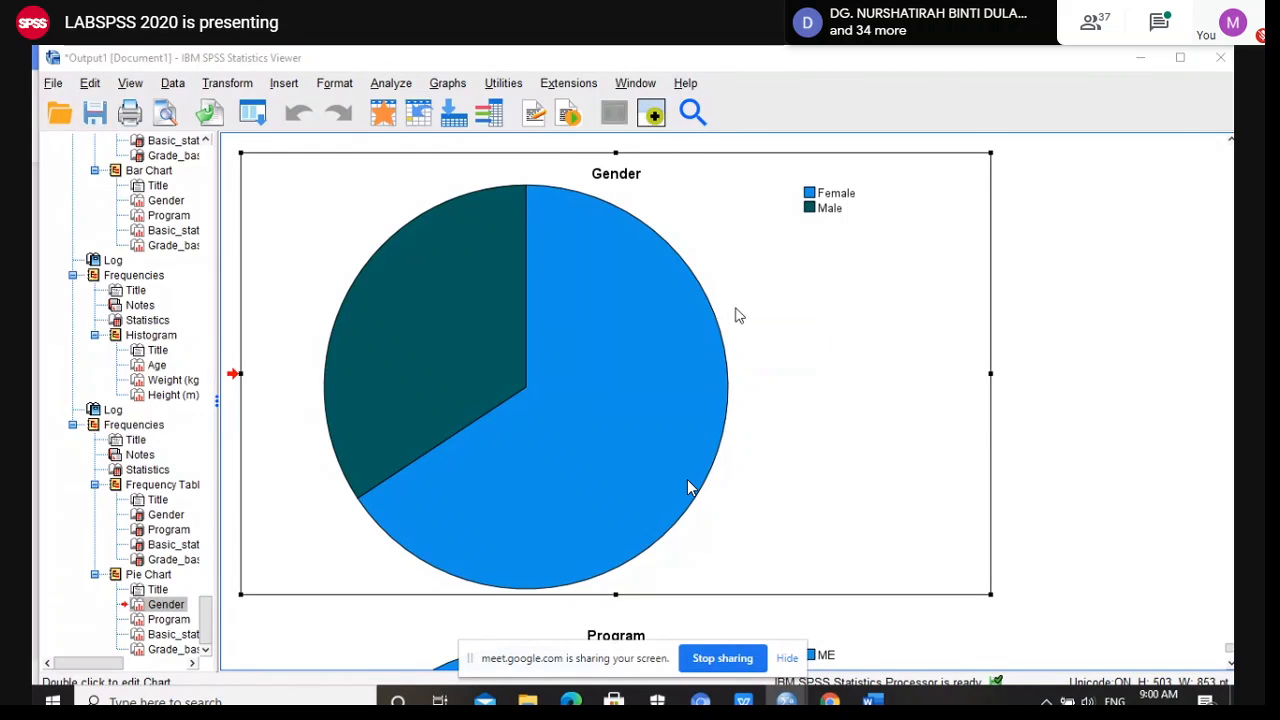
pyautogui.doubleClick(735, 315)
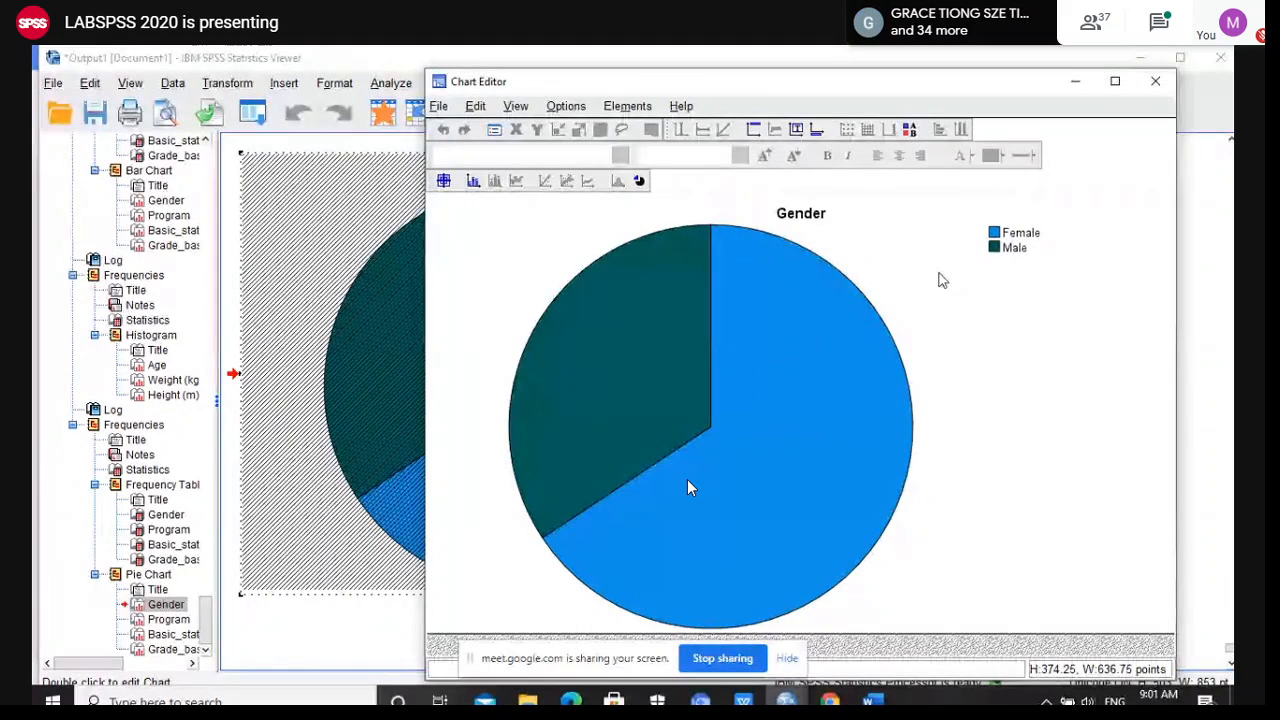
# Show percentage data labels on the Gender pie chart and close the Chart Editor
pyautogui.rightClick(835, 320)
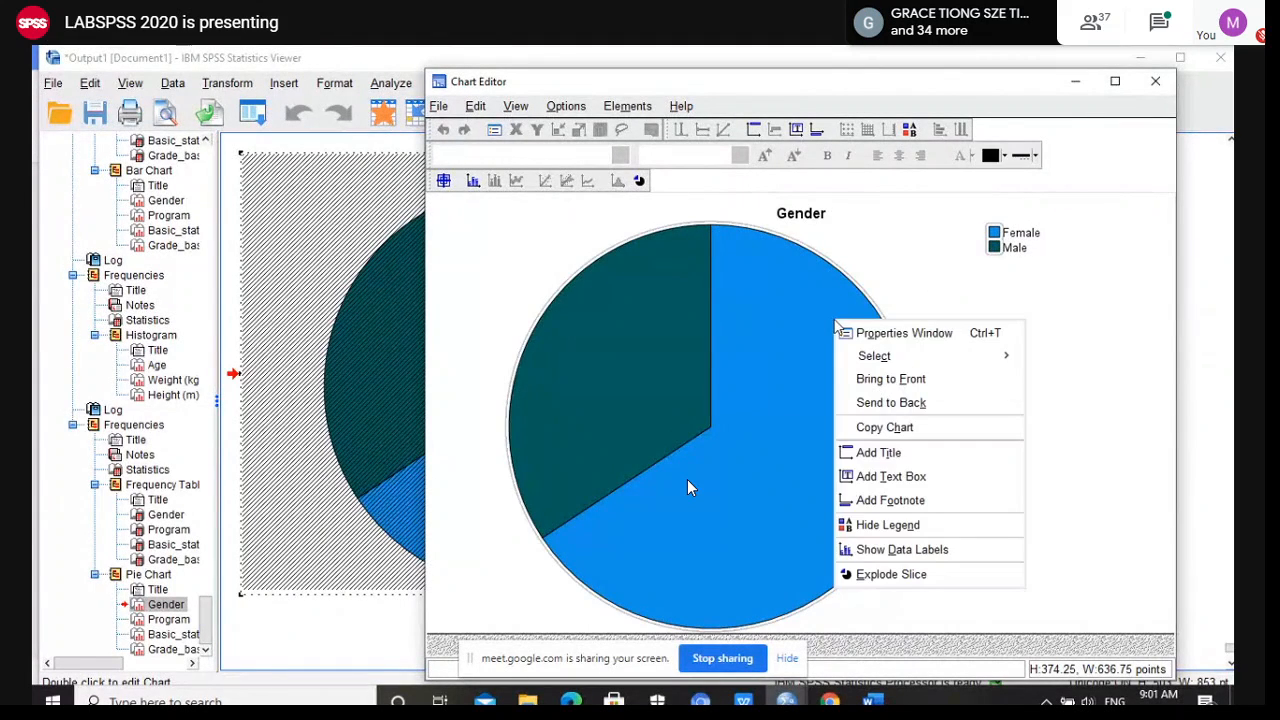
pyautogui.click(880, 549)
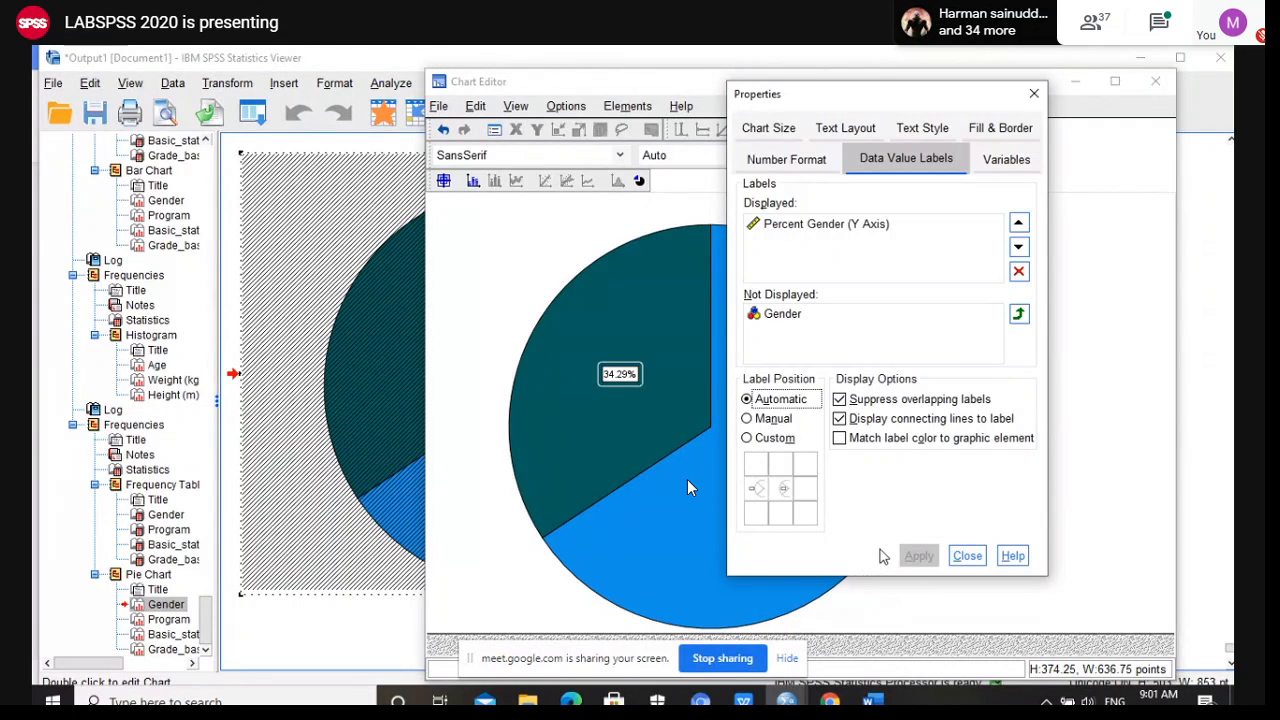
pyautogui.click(967, 556)
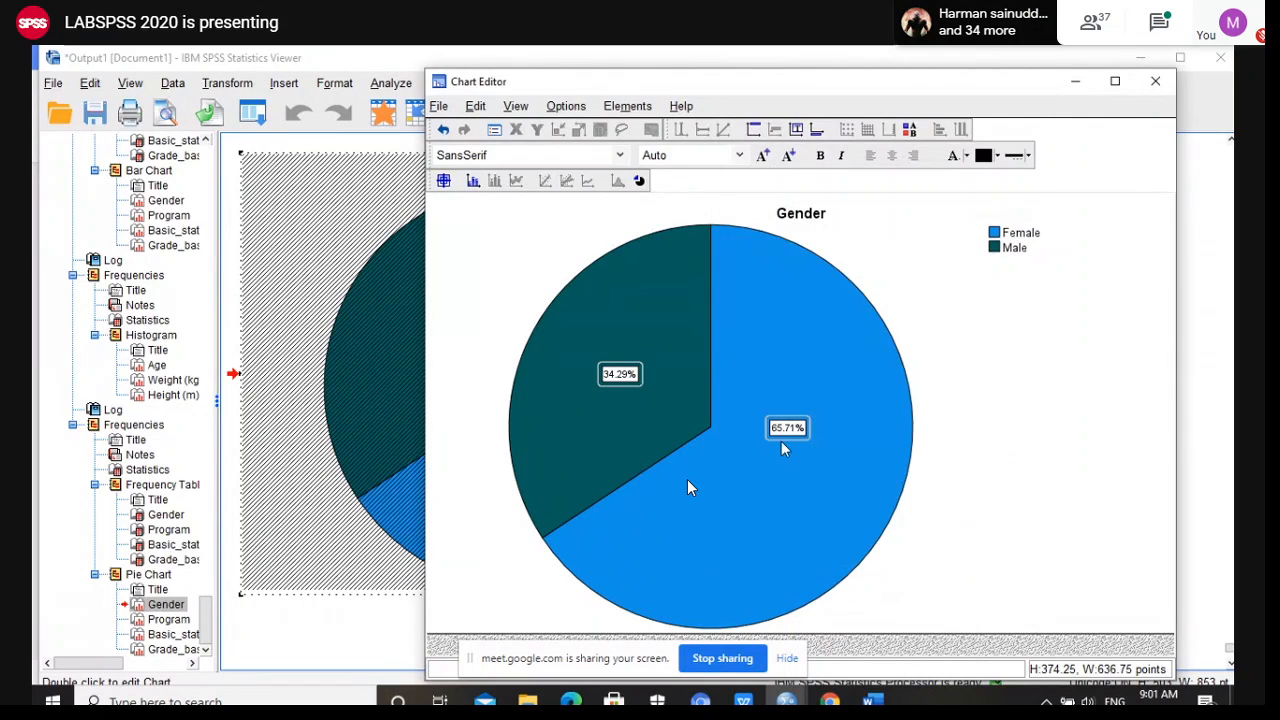
pyautogui.click(1155, 81)
pyautogui.click(1045, 362)
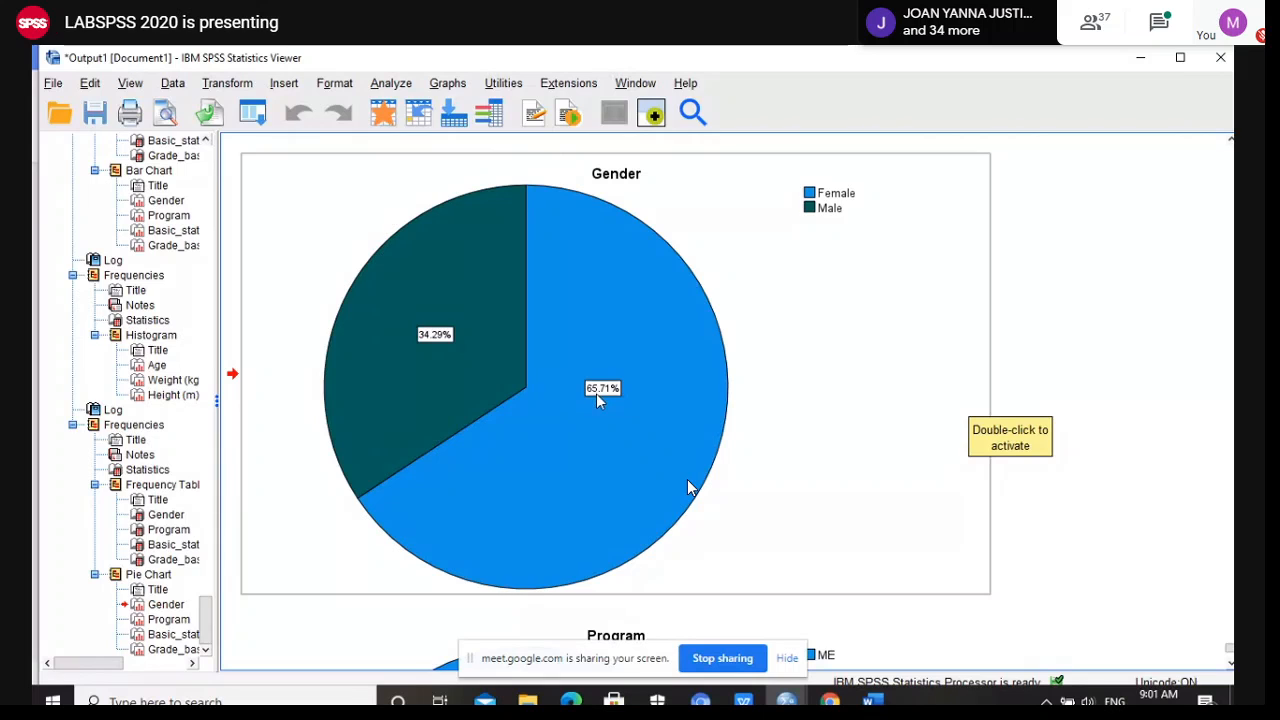
# Show percentage data labels on the Grade_basic_statistics pie chart and return to the output
pyautogui.scroll(10, 688, 488)
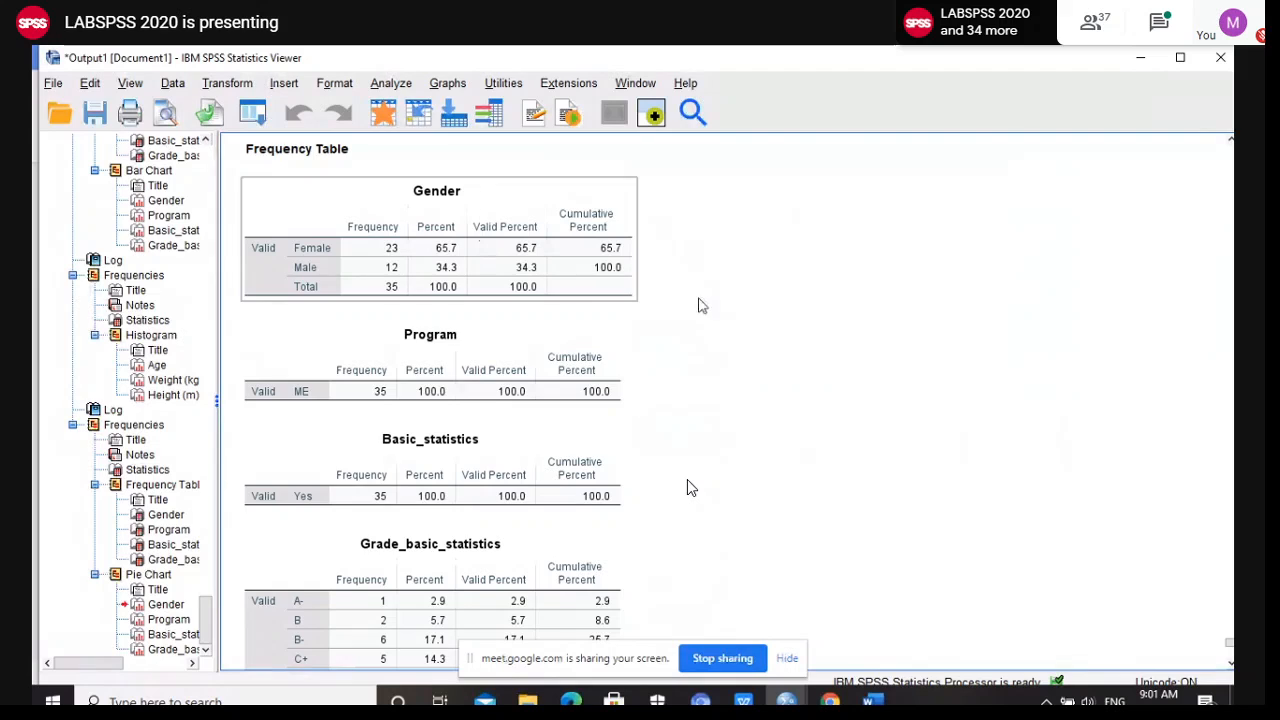
pyautogui.scroll(-15, 826, 412)
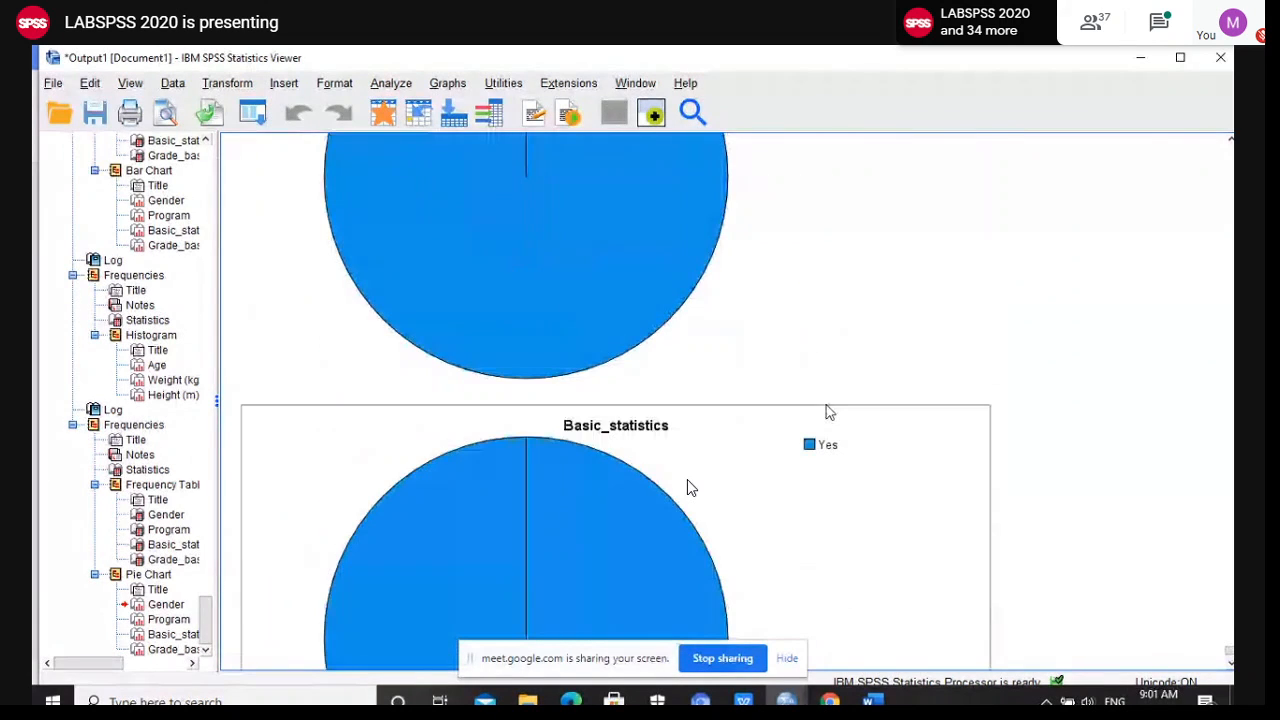
pyautogui.scroll(-6, 826, 412)
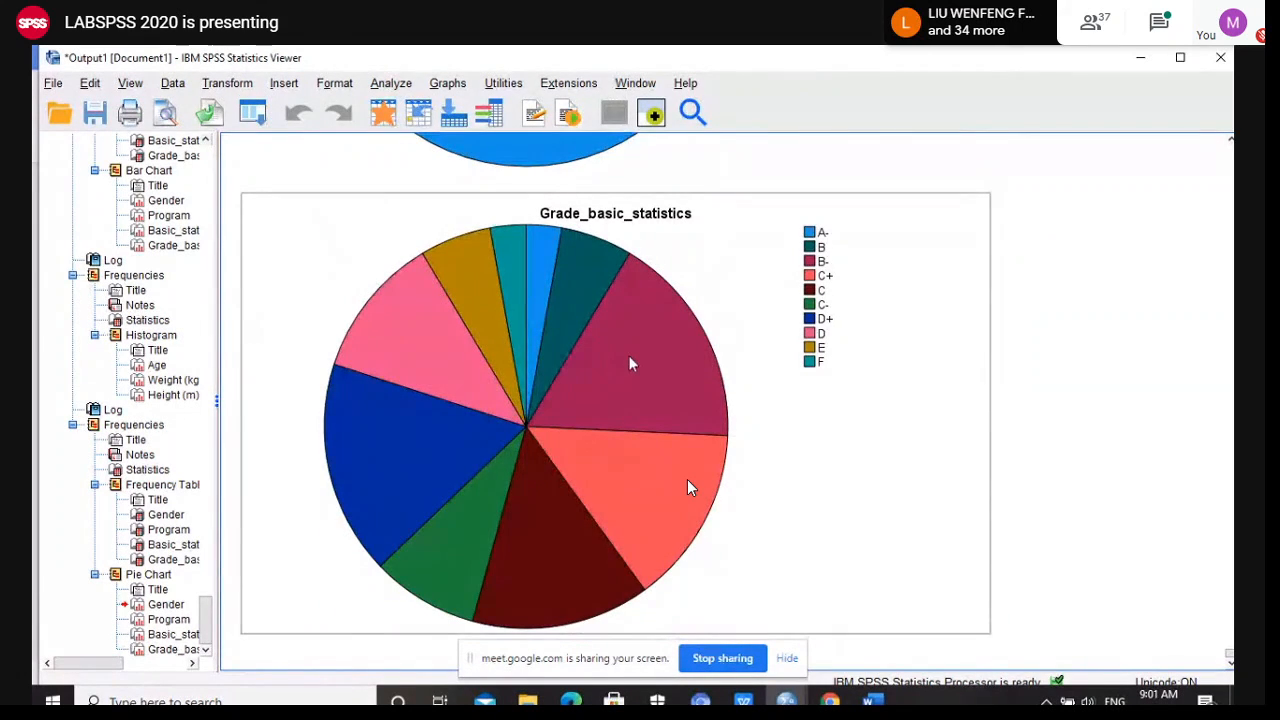
pyautogui.doubleClick(629, 360)
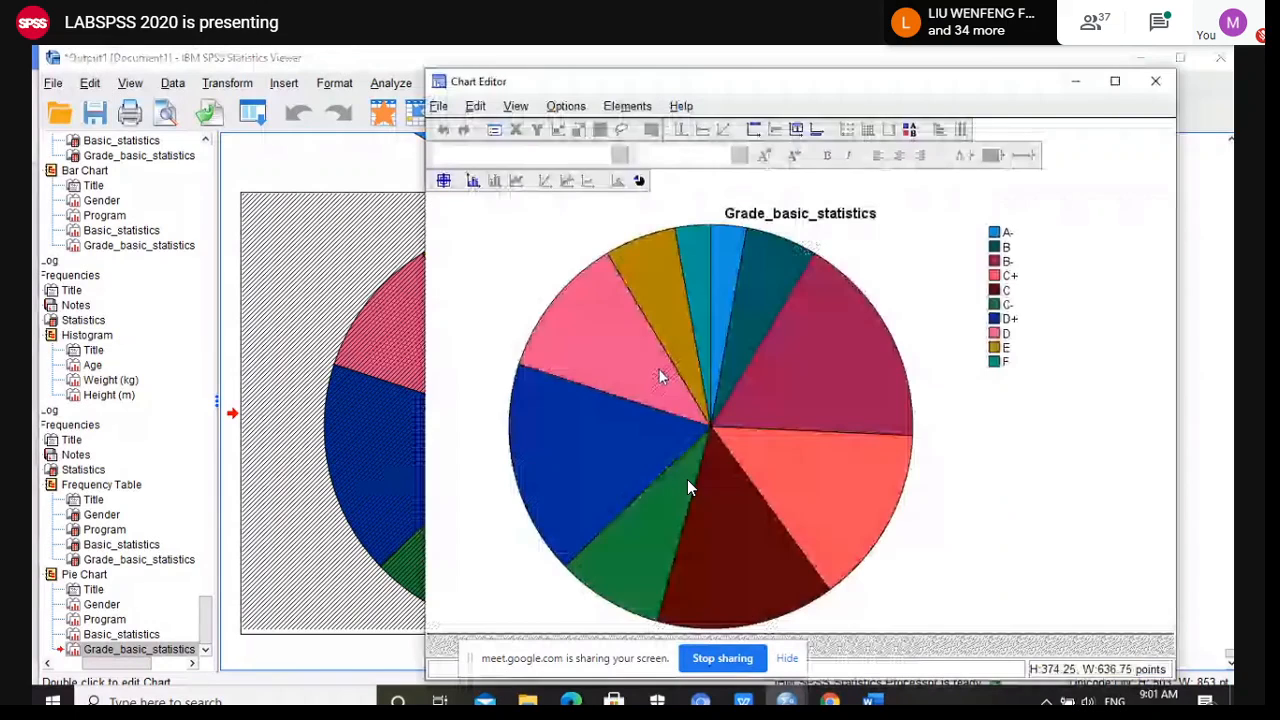
pyautogui.rightClick(789, 343)
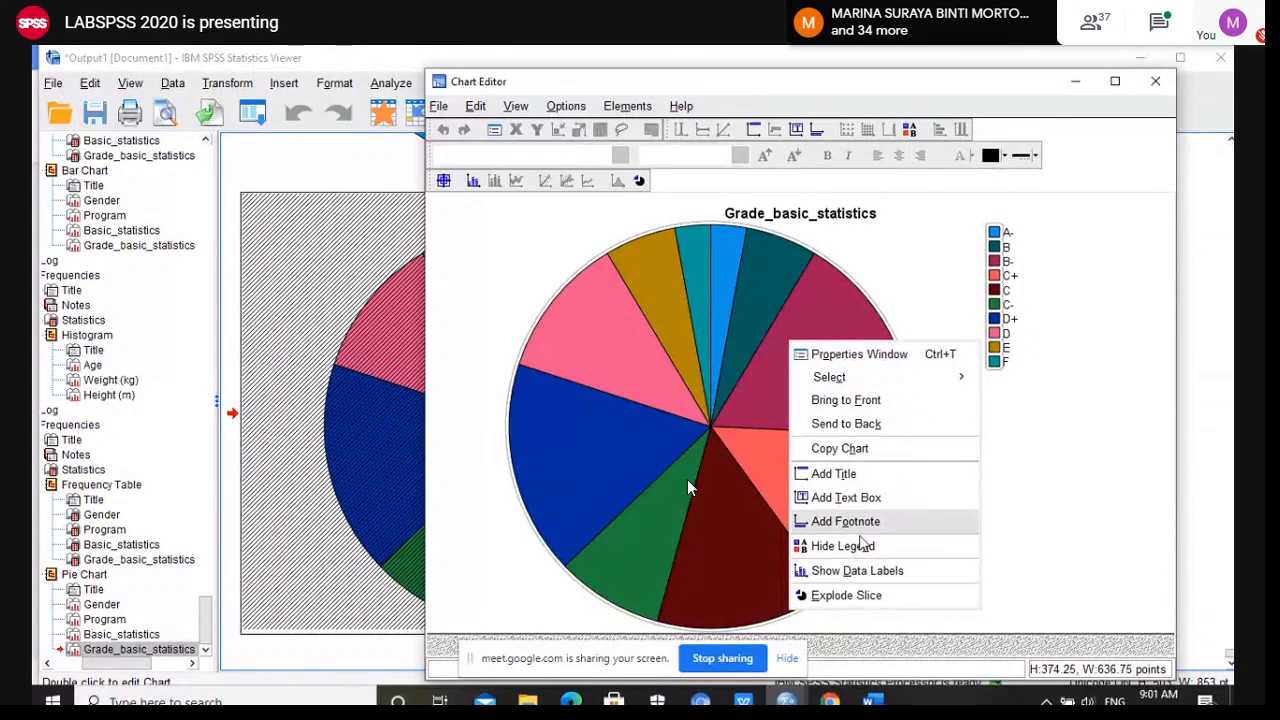
pyautogui.click(862, 571)
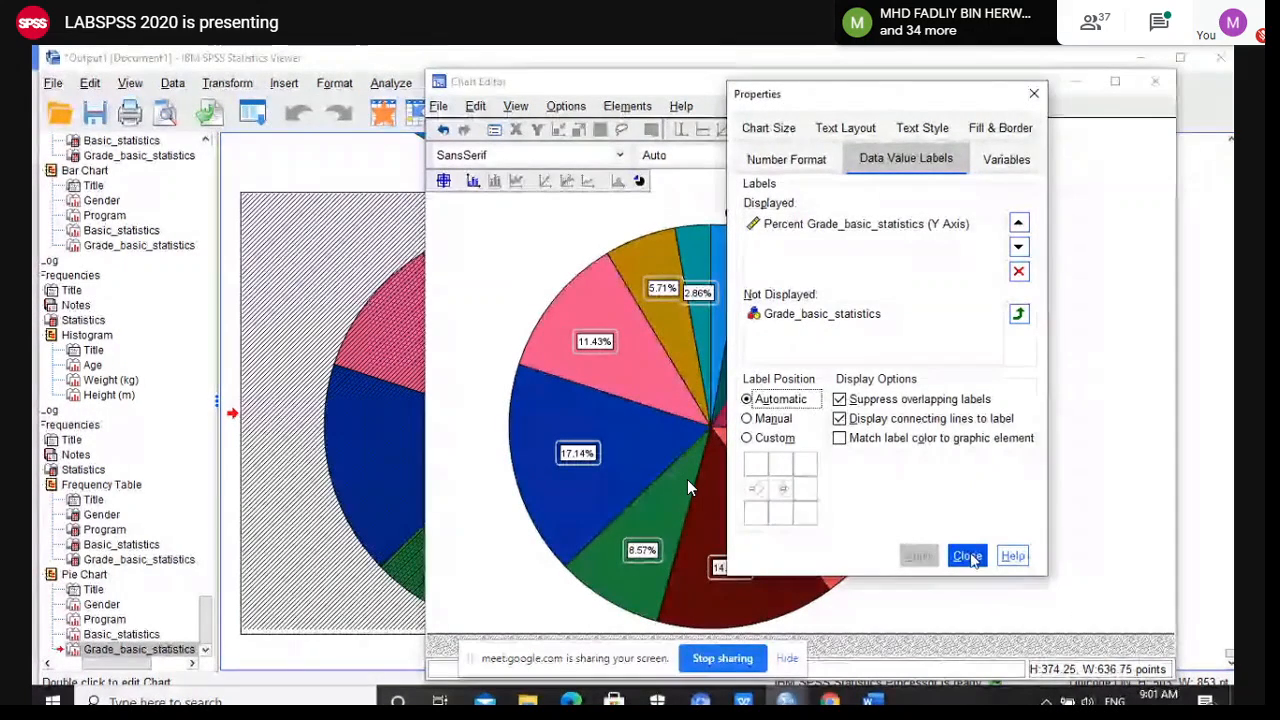
pyautogui.click(968, 557)
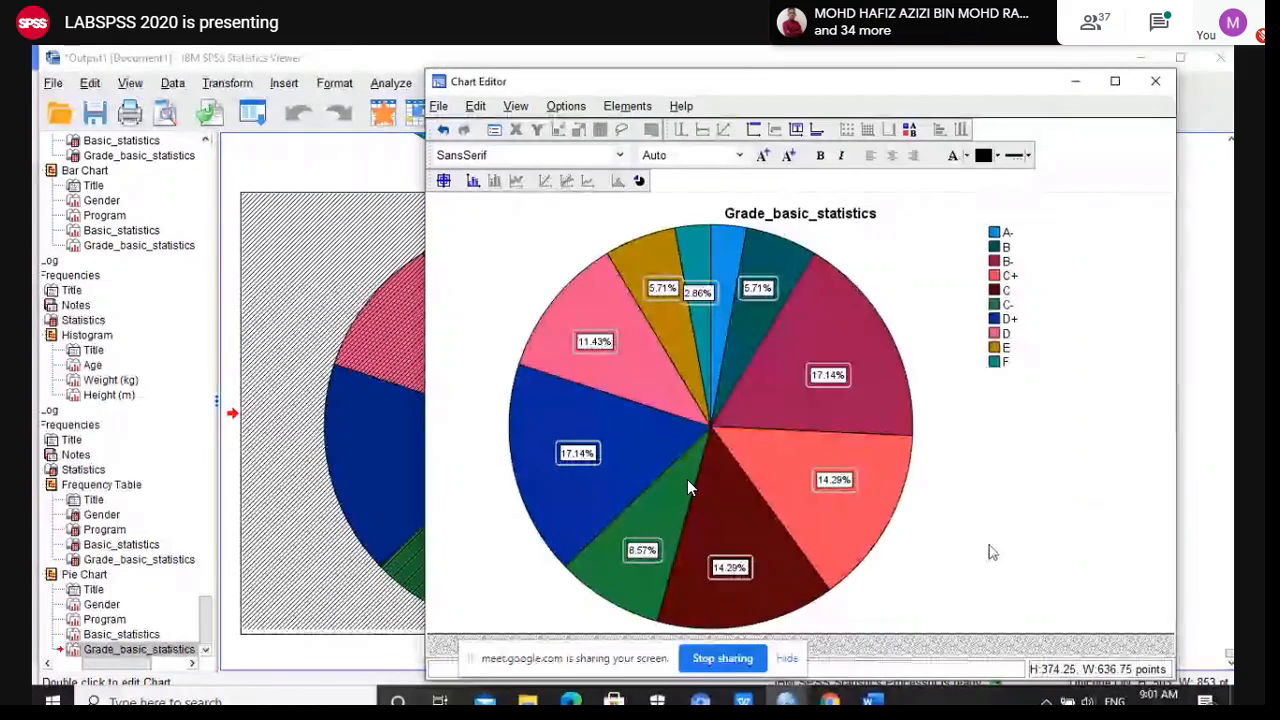
pyautogui.click(1155, 82)
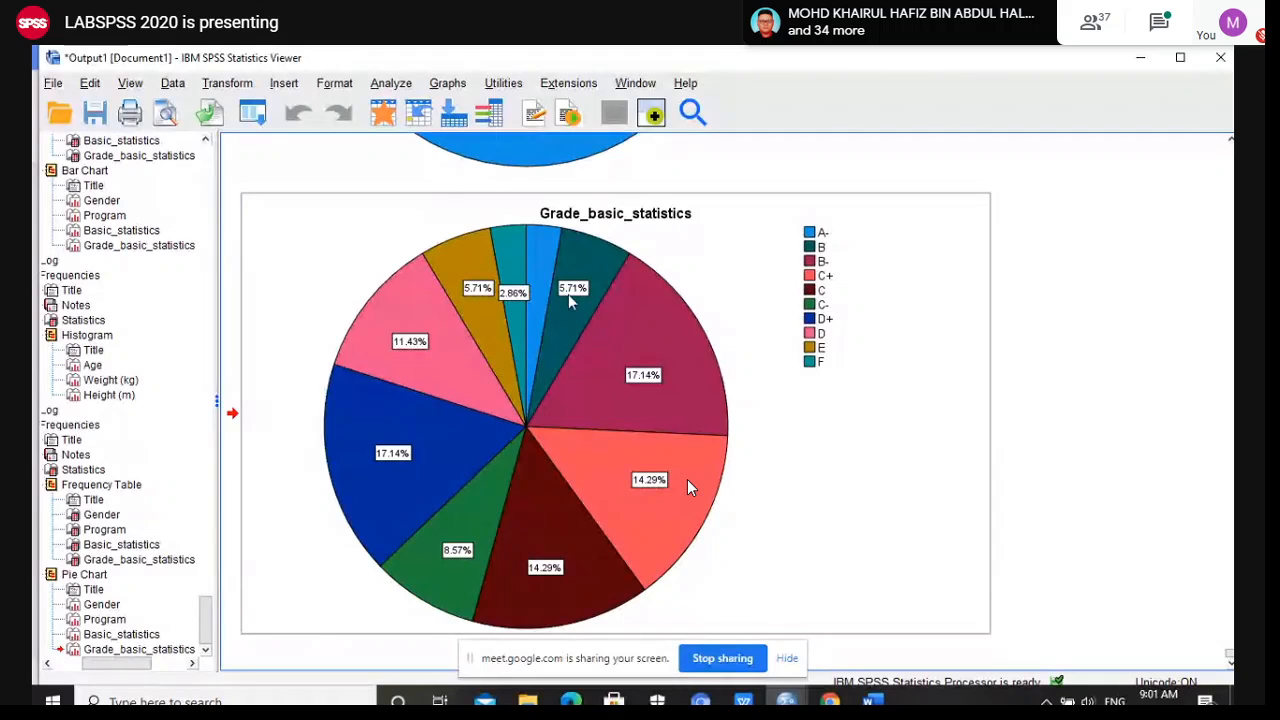
pyautogui.scroll(15, 805, 290)
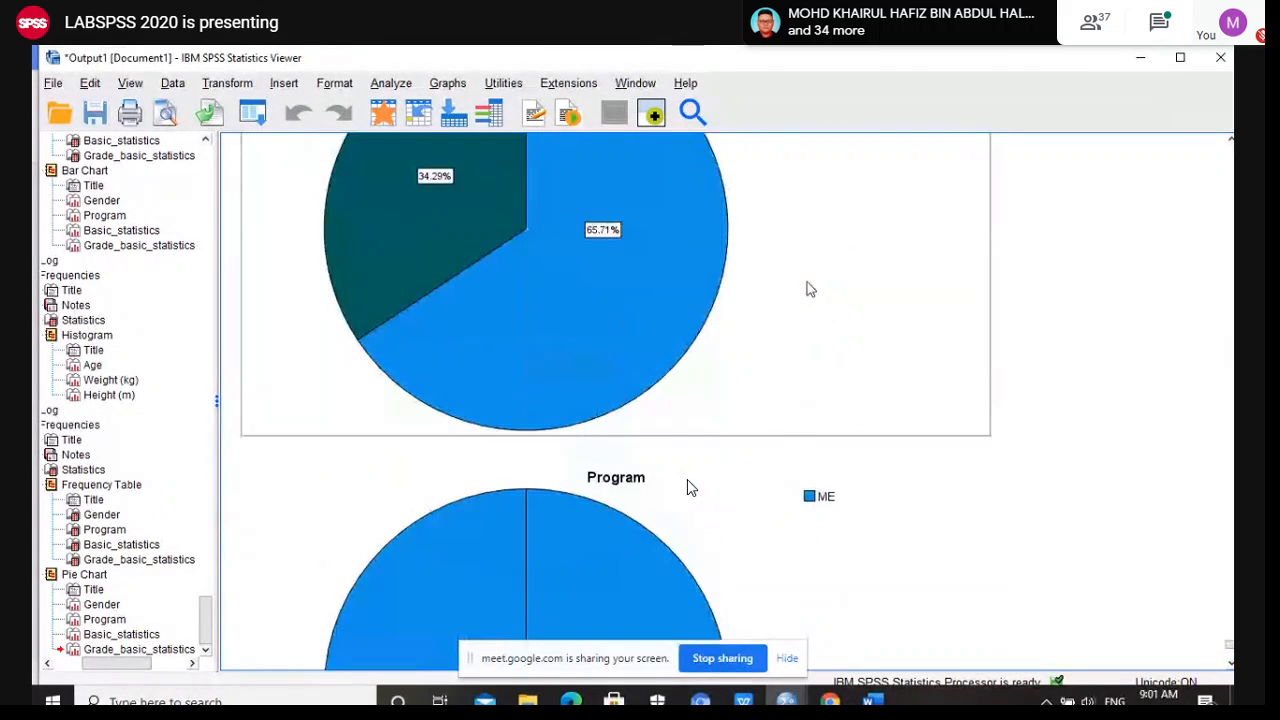
pyautogui.scroll(-10, 810, 289)
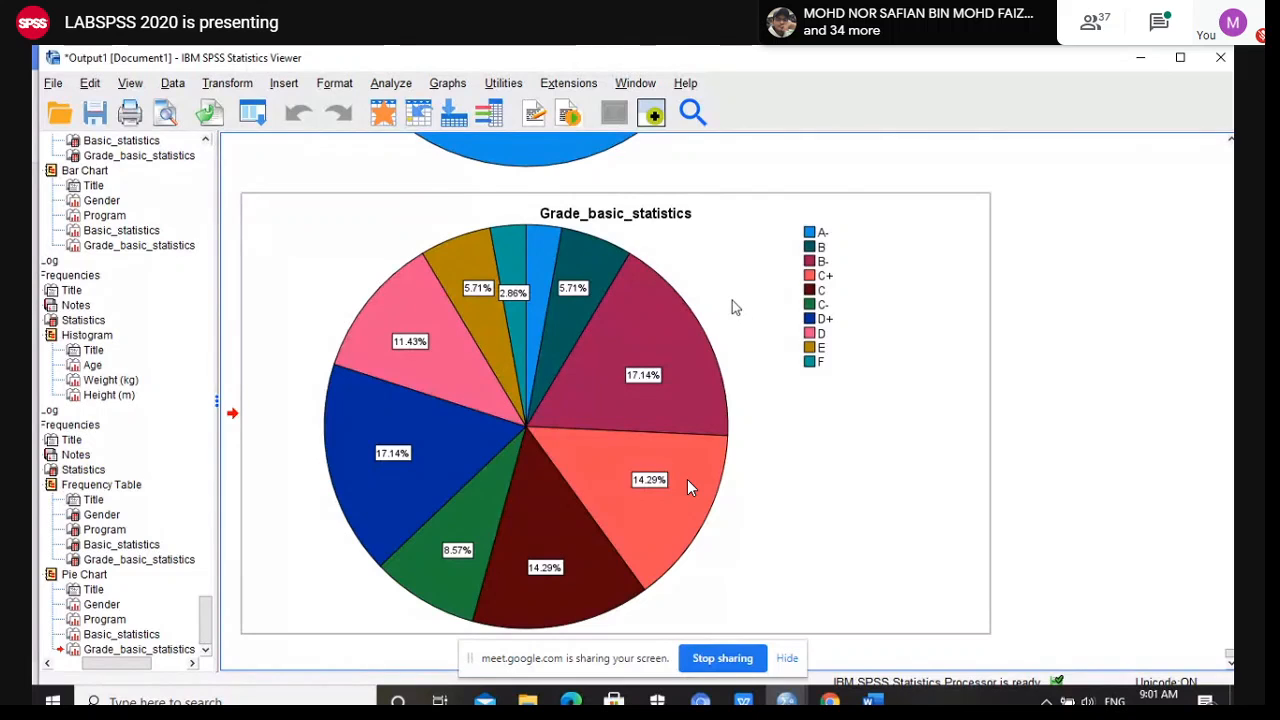
pyautogui.click(1090, 402)
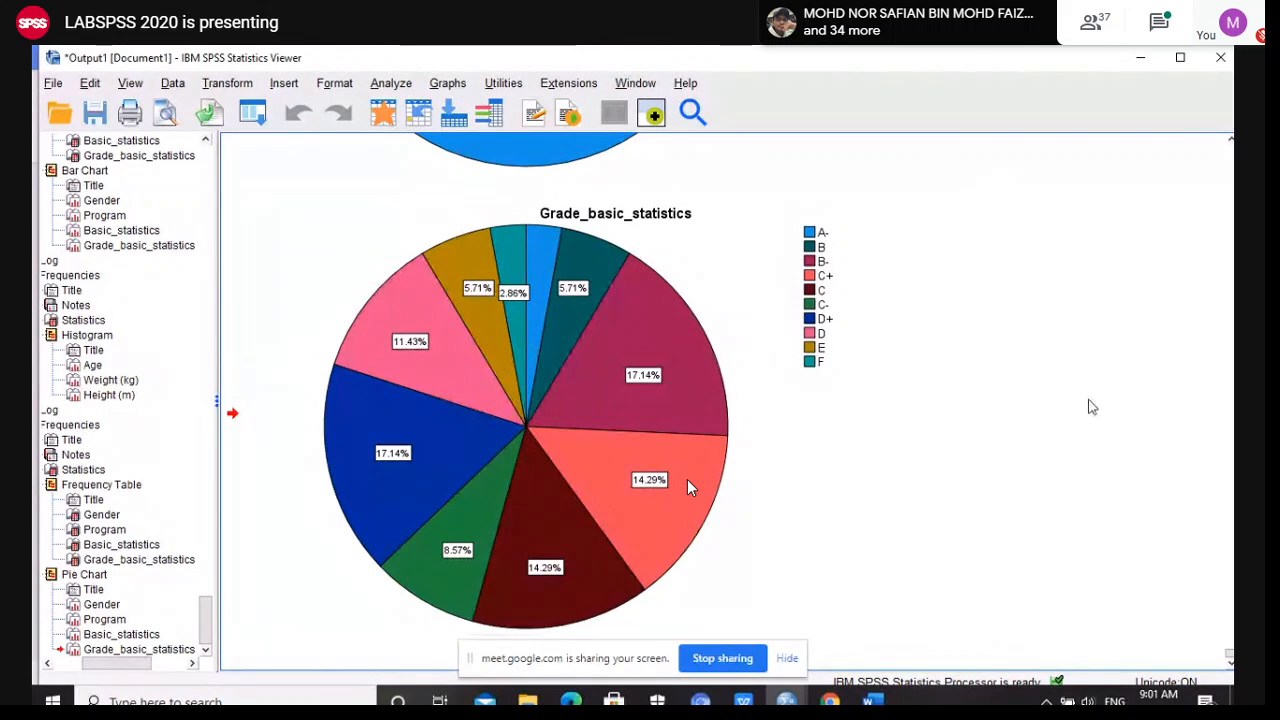
pyautogui.click(398, 83)
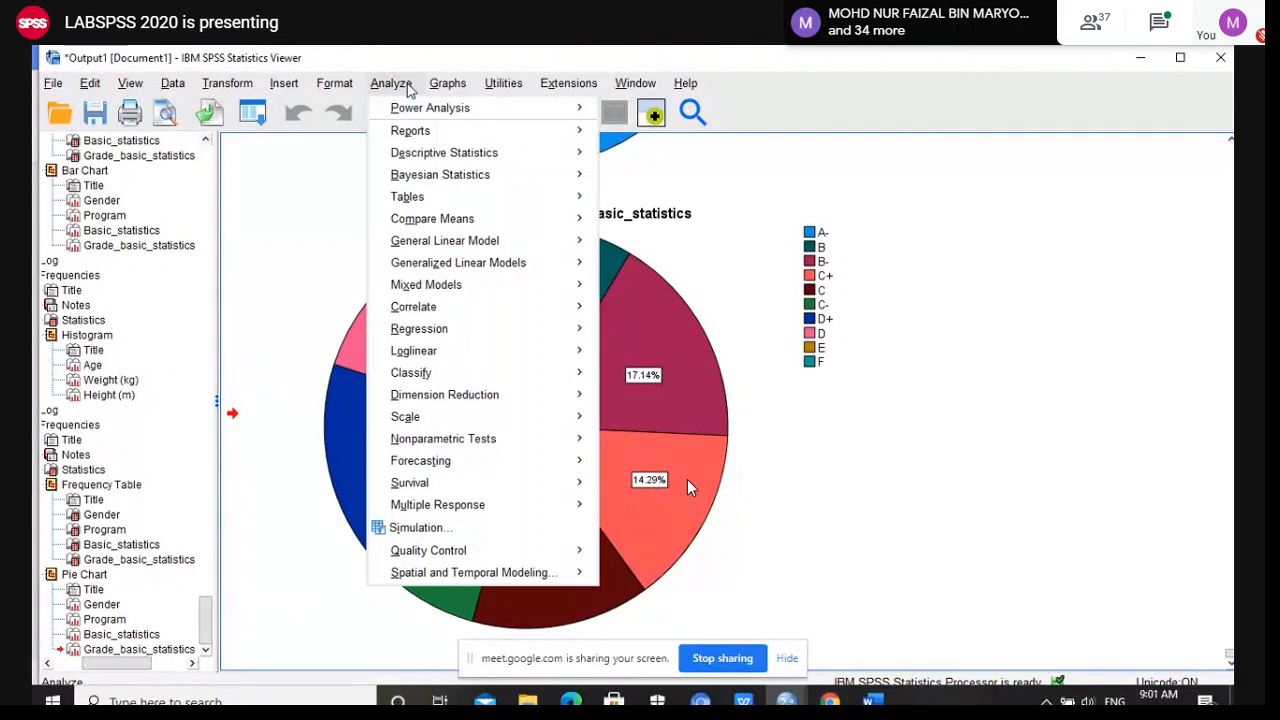
pyautogui.moveTo(440, 154)
pyautogui.click(640, 154)
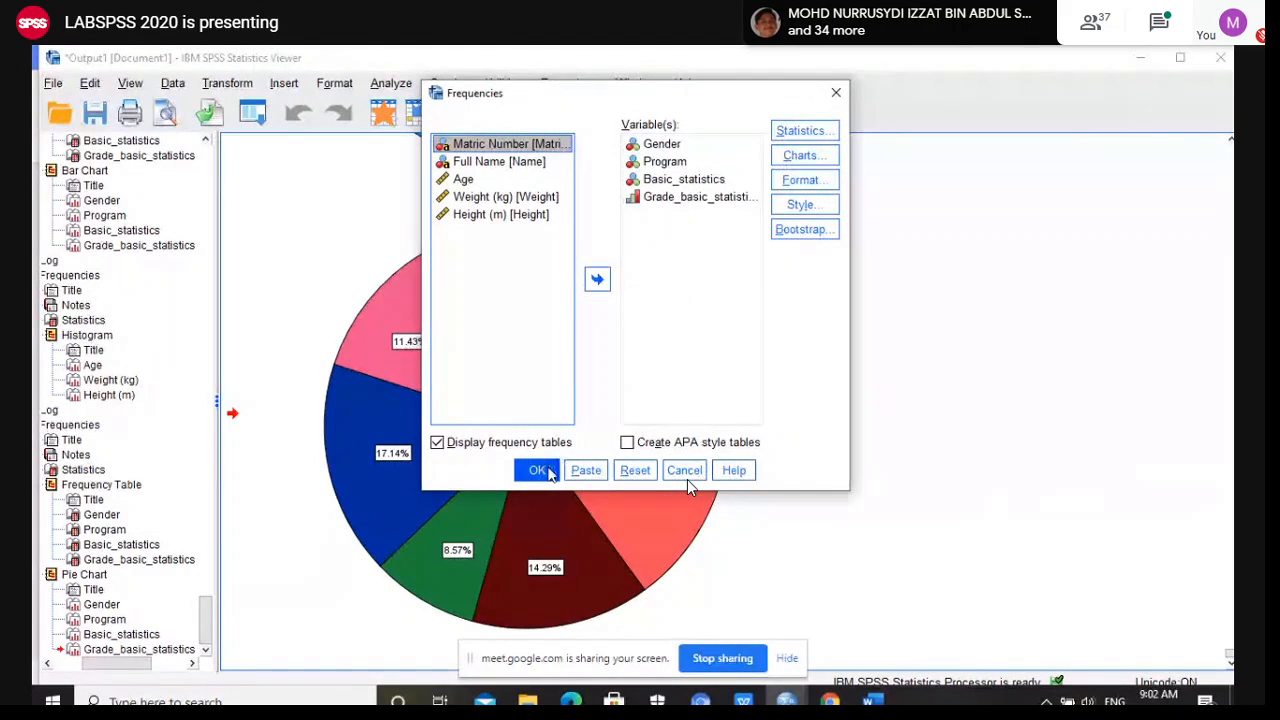
pyautogui.click(836, 92)
# Run Descriptives for Age, Gender, Program, Weight, Height, Basic_statistics and Grade_basic_statistics with all mean, sum, dispersion and distribution statistics in variable list order
pyautogui.click(397, 84)
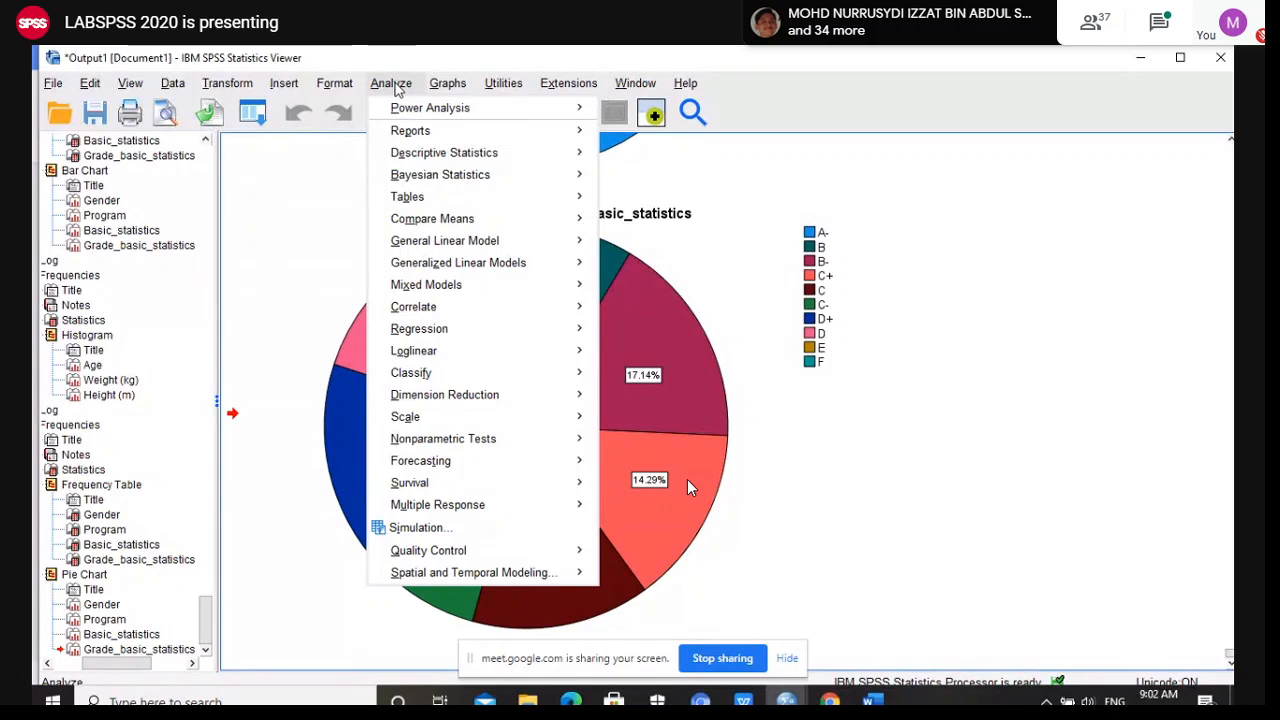
pyautogui.moveTo(470, 152)
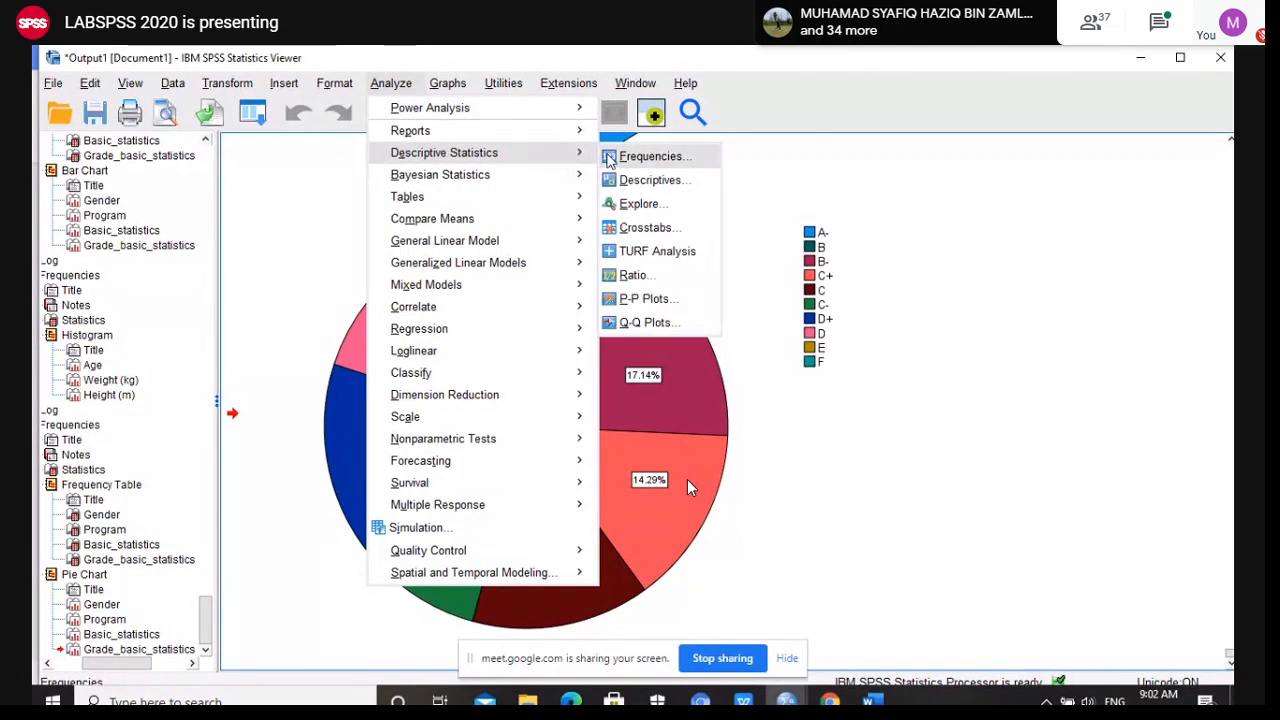
pyautogui.click(651, 181)
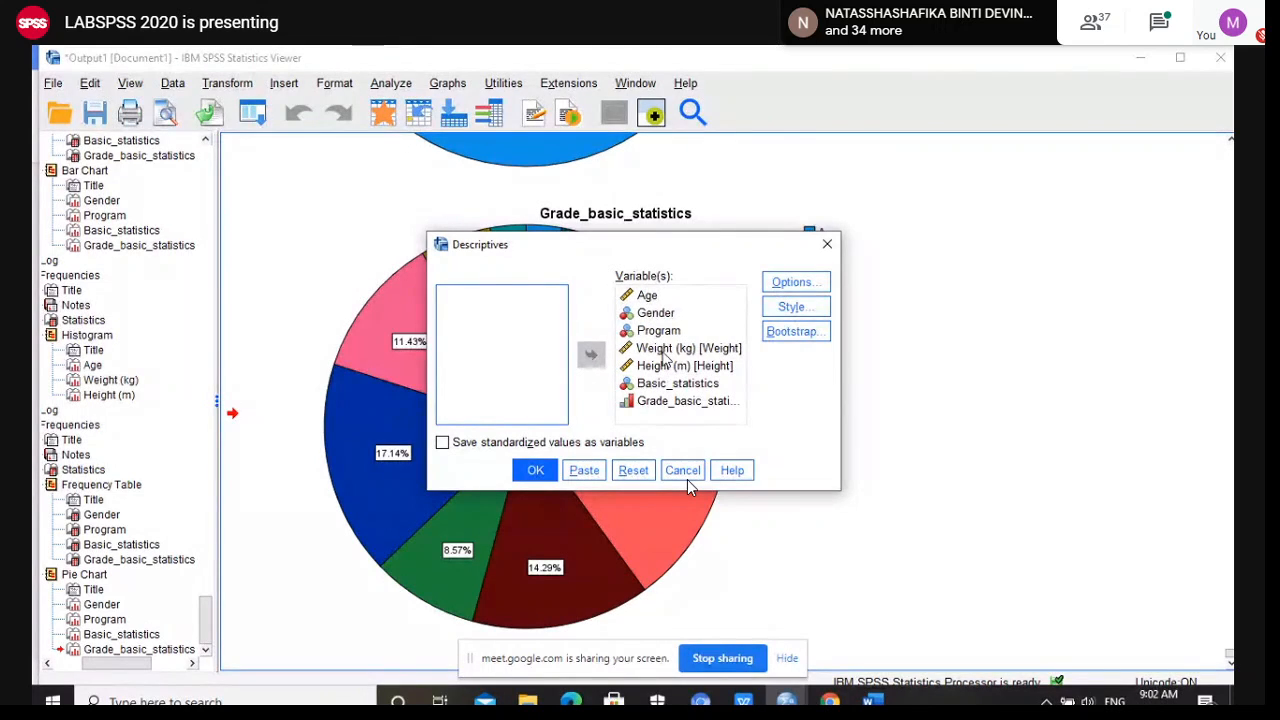
pyautogui.click(776, 282)
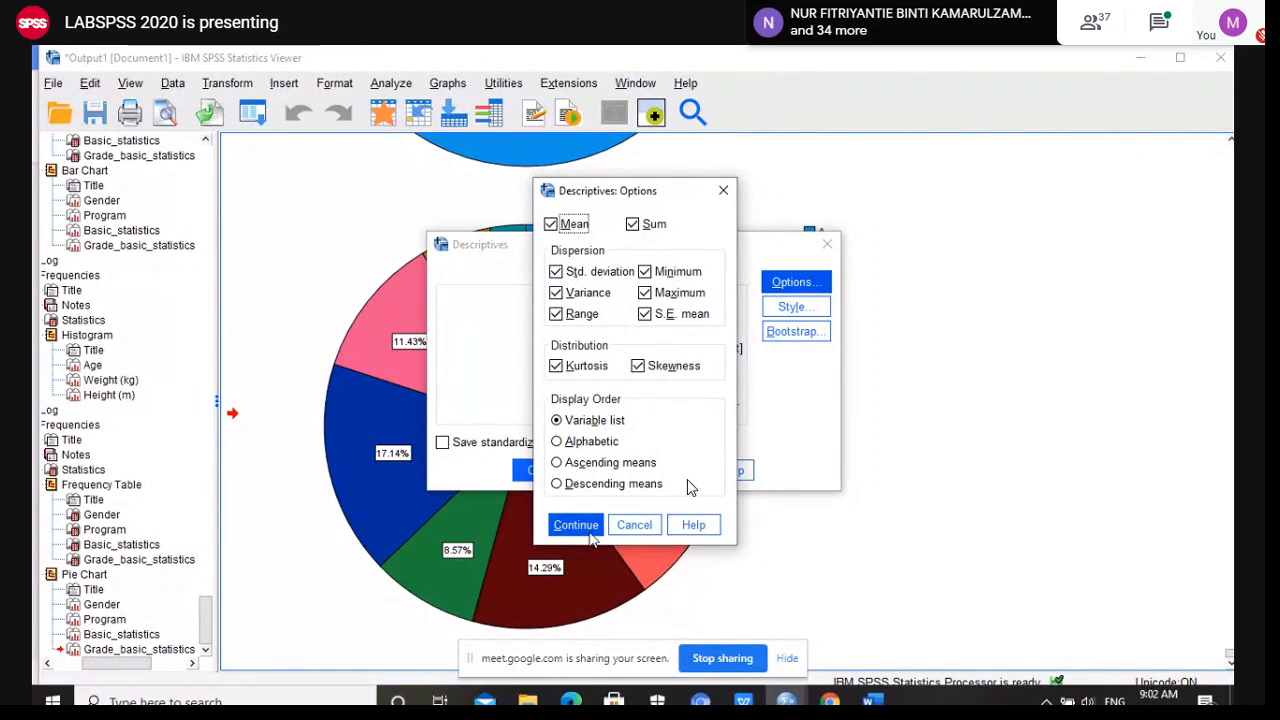
pyautogui.click(577, 527)
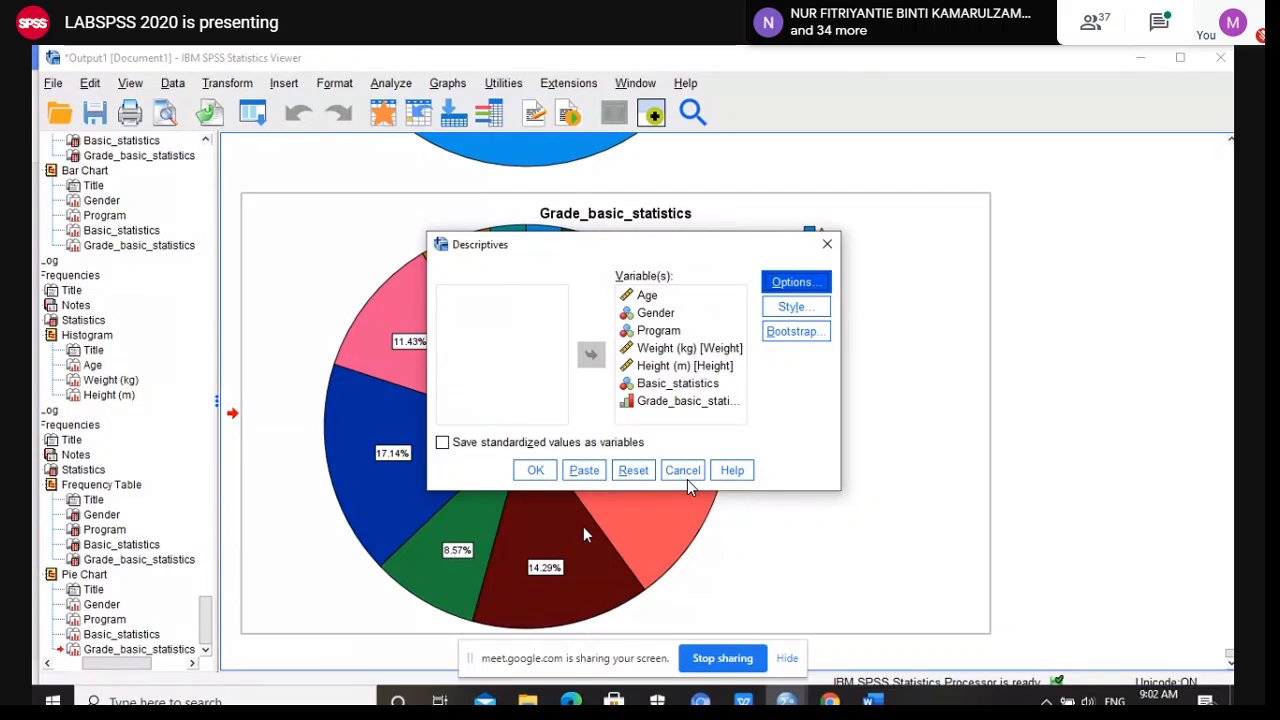
pyautogui.click(537, 481)
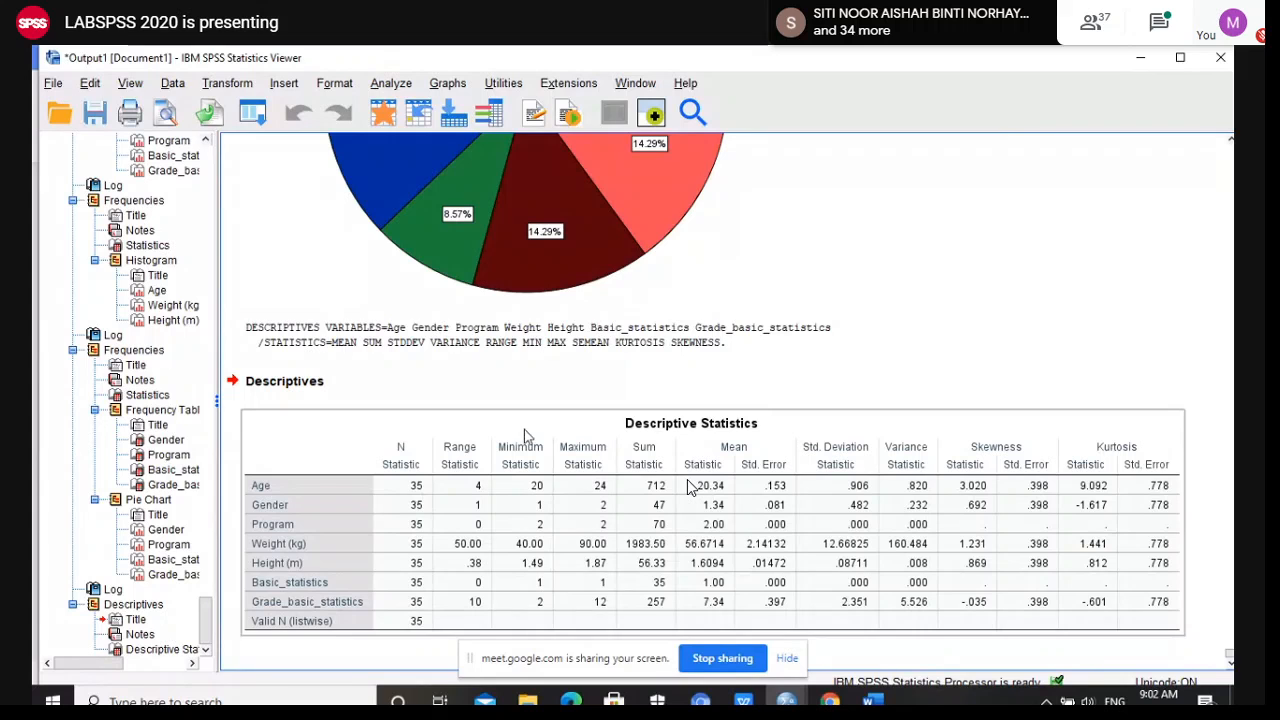
pyautogui.click(397, 86)
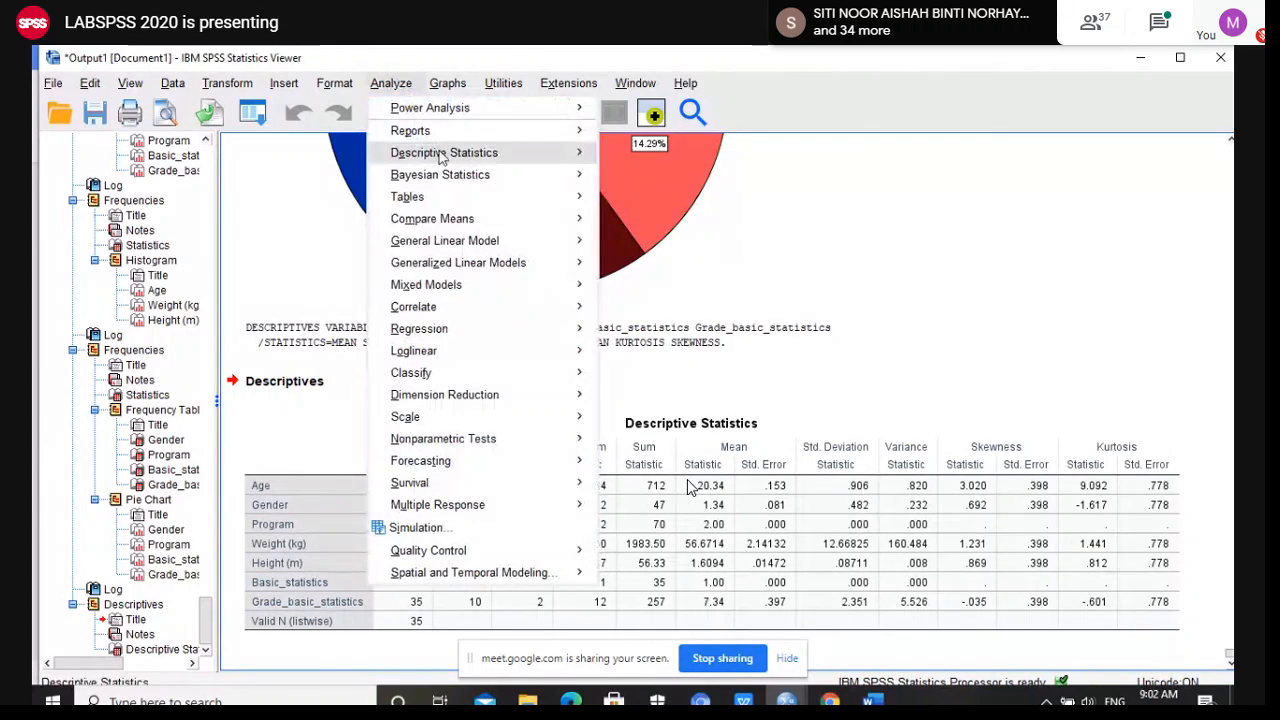
pyautogui.moveTo(450, 152)
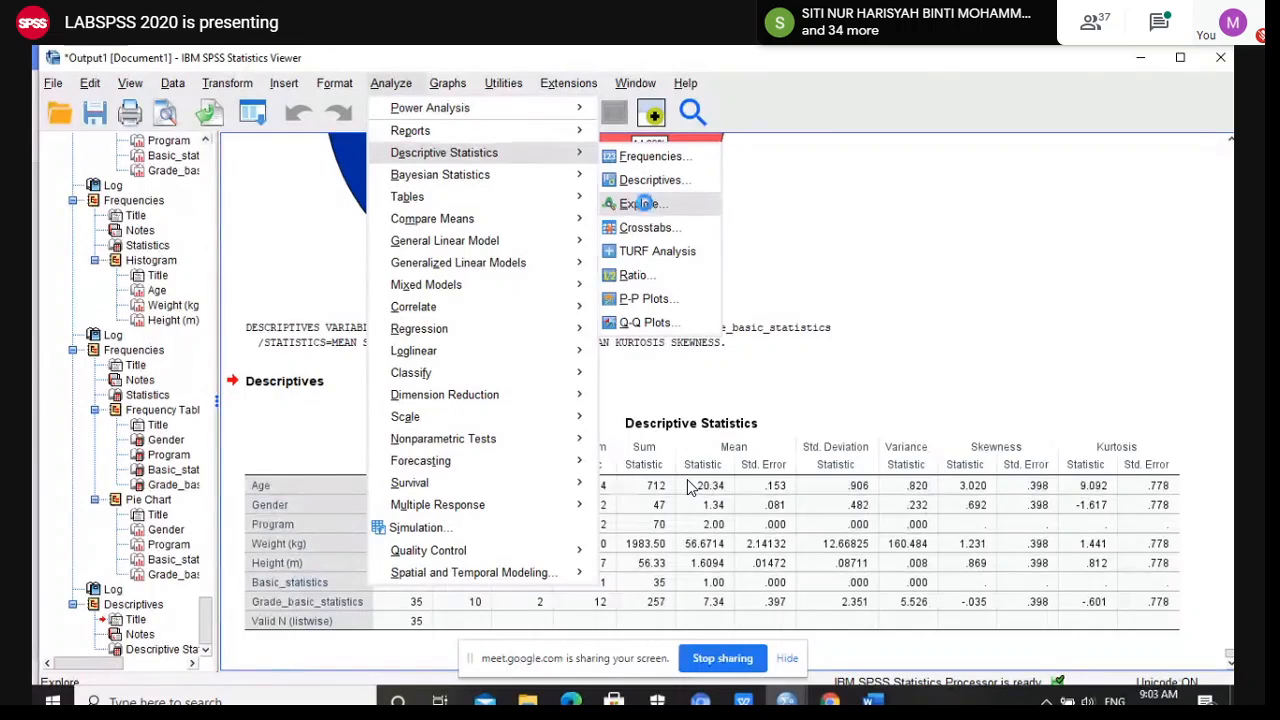
pyautogui.click(638, 203)
pyautogui.click(688, 245)
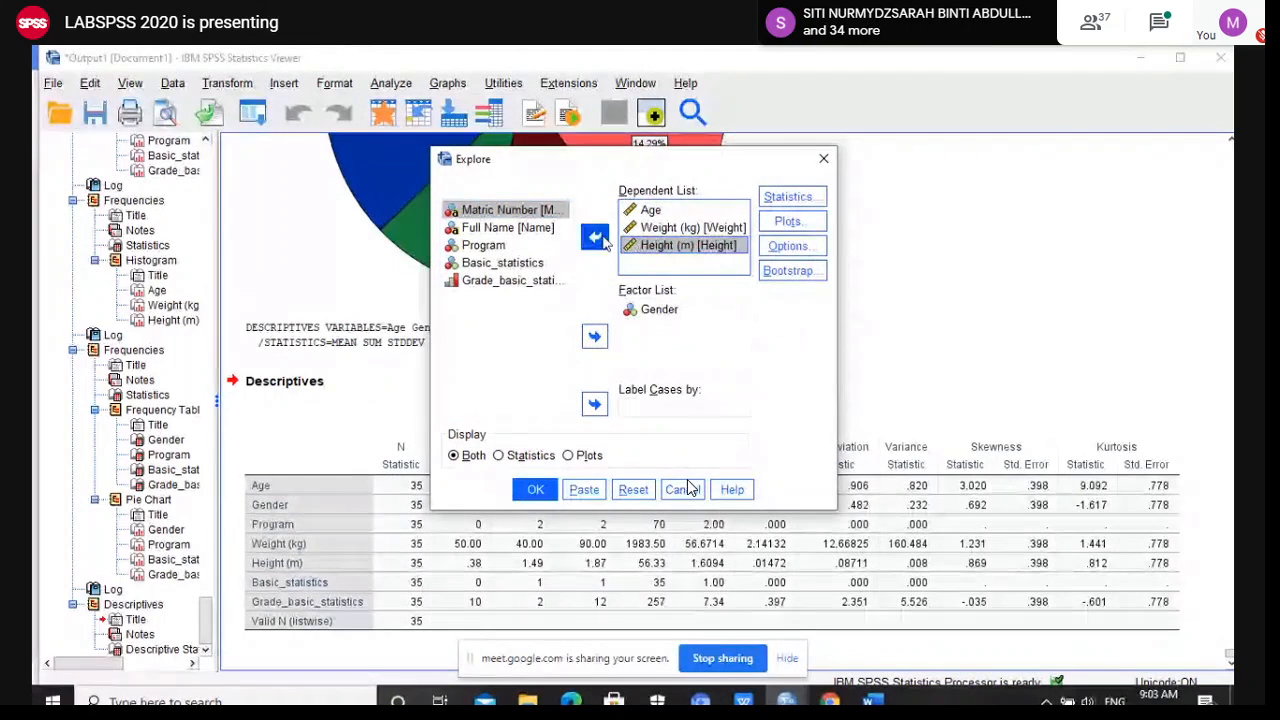
pyautogui.click(594, 237)
pyautogui.click(594, 237)
pyautogui.click(650, 209)
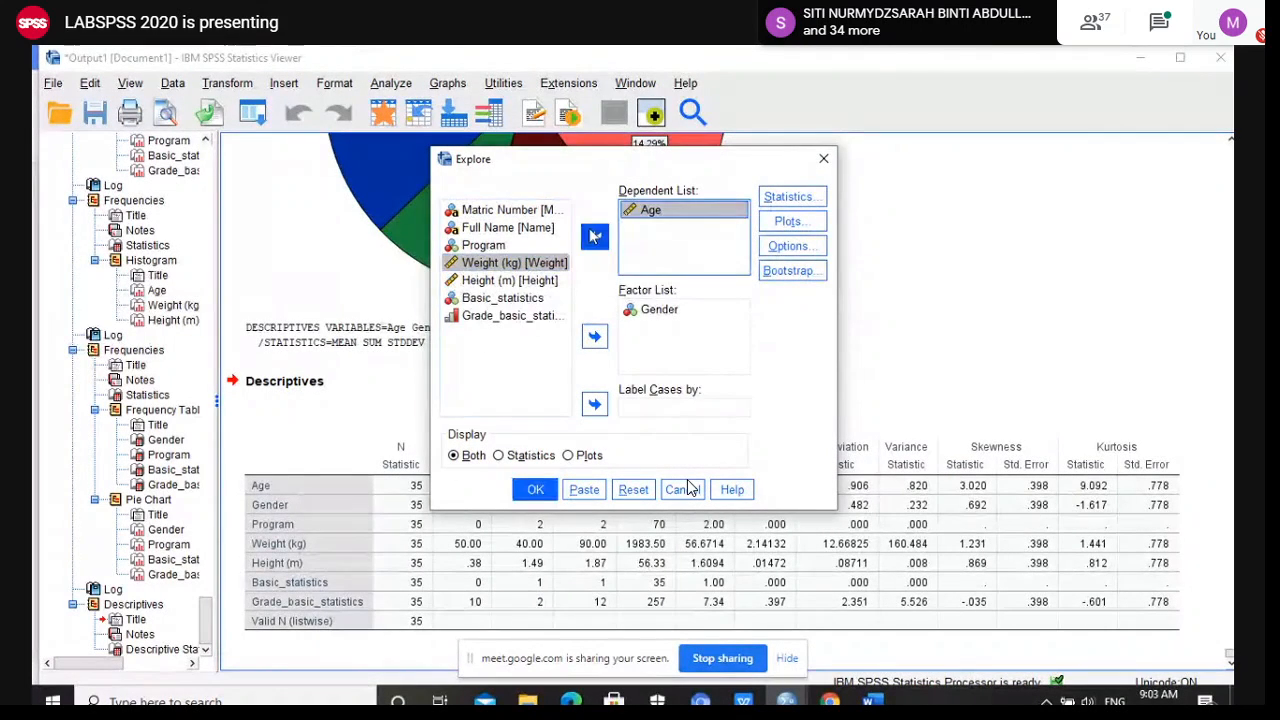
pyautogui.click(594, 237)
pyautogui.click(683, 489)
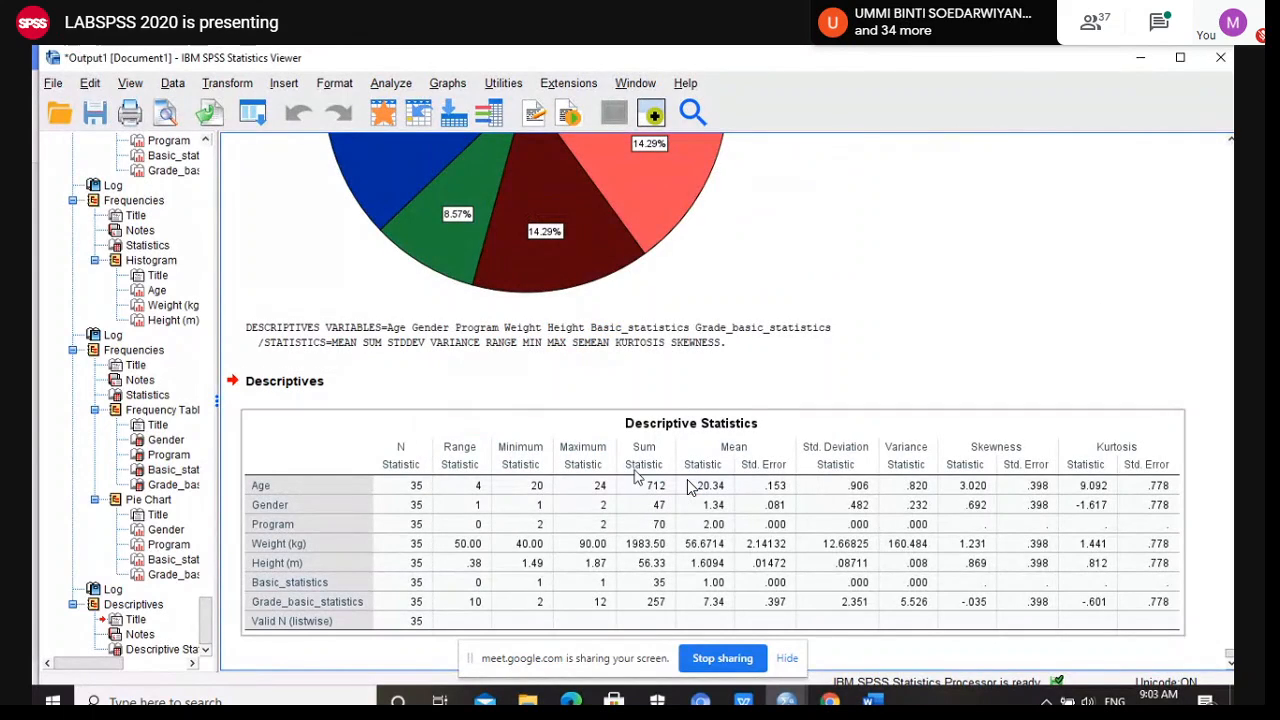
pyautogui.click(391, 83)
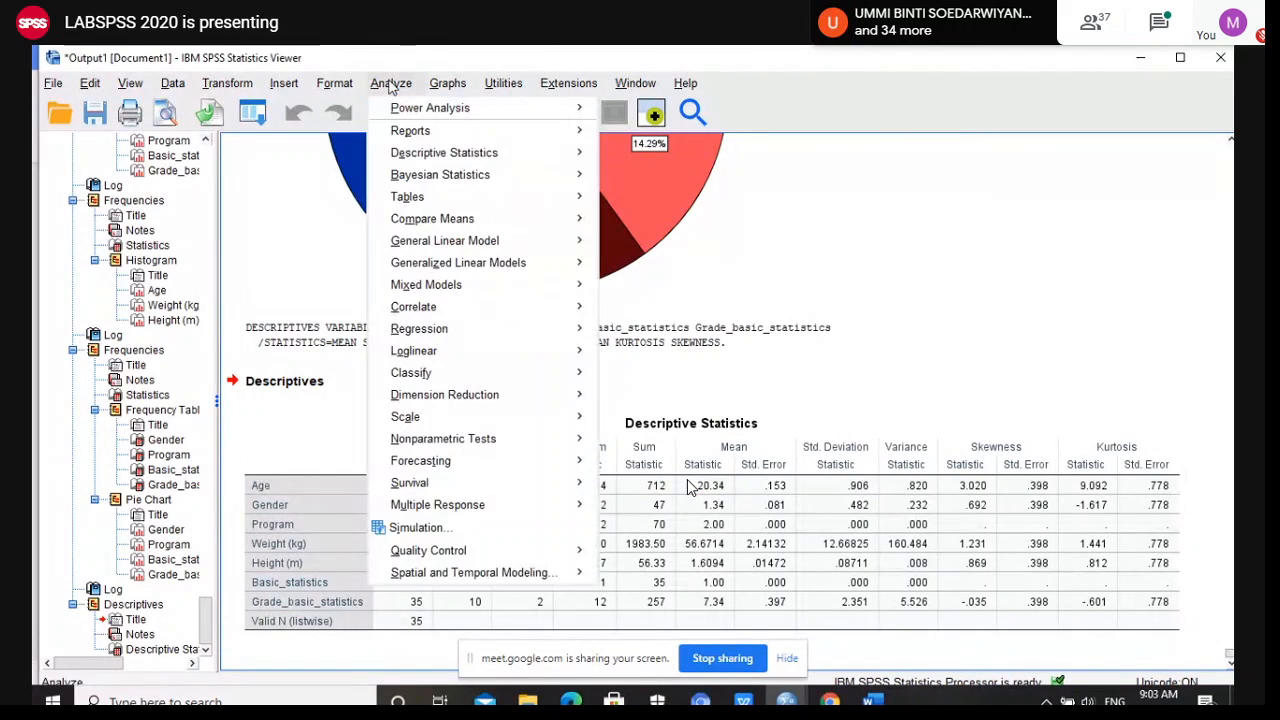
pyautogui.moveTo(592, 158)
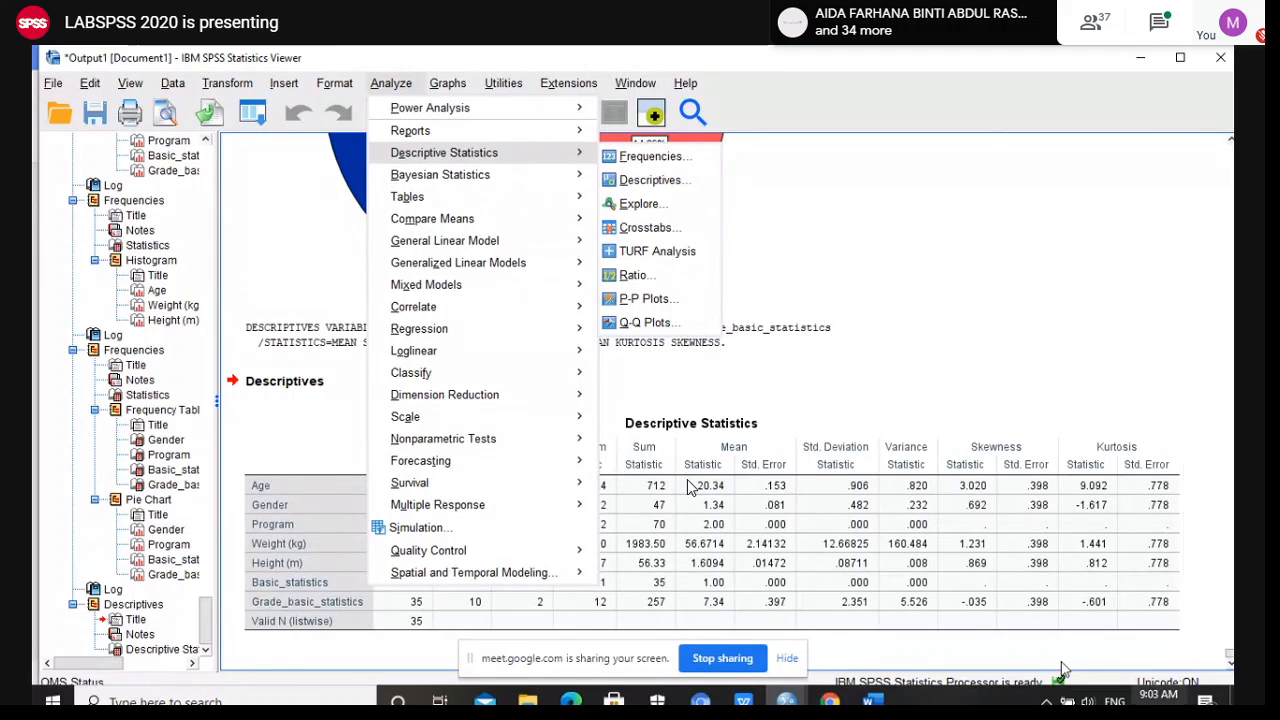
pyautogui.click(674, 183)
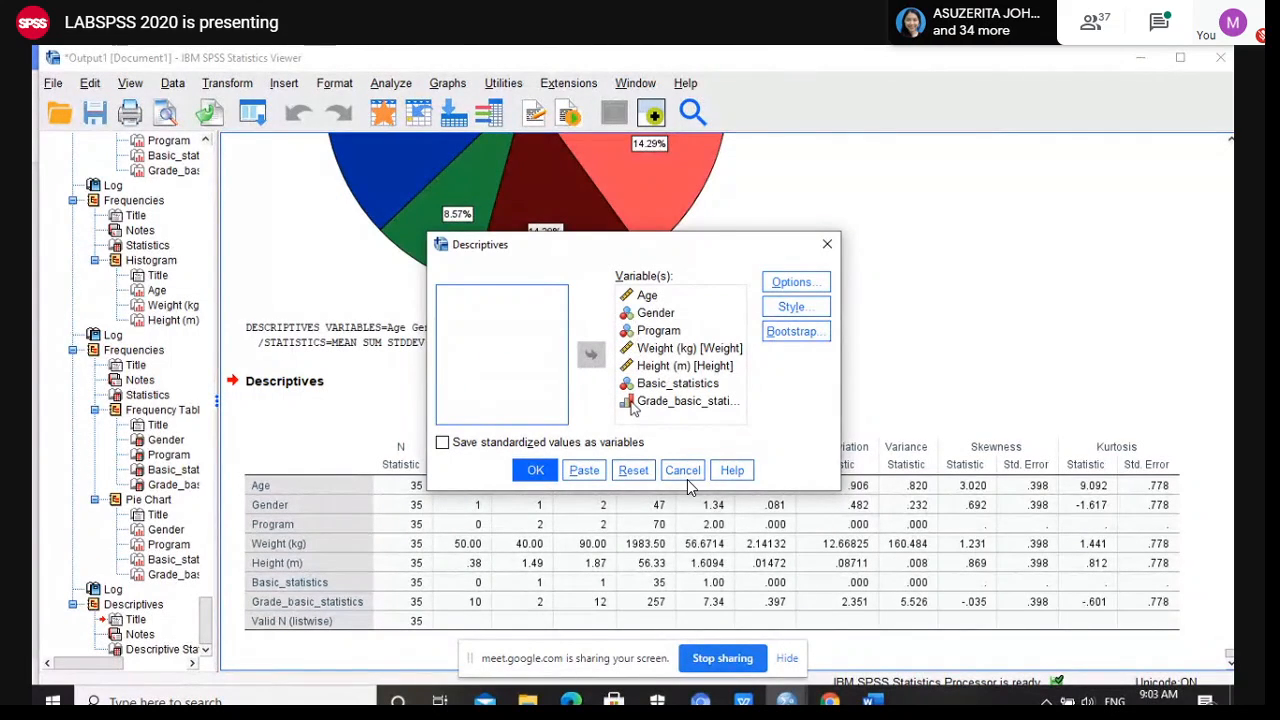
pyautogui.click(828, 252)
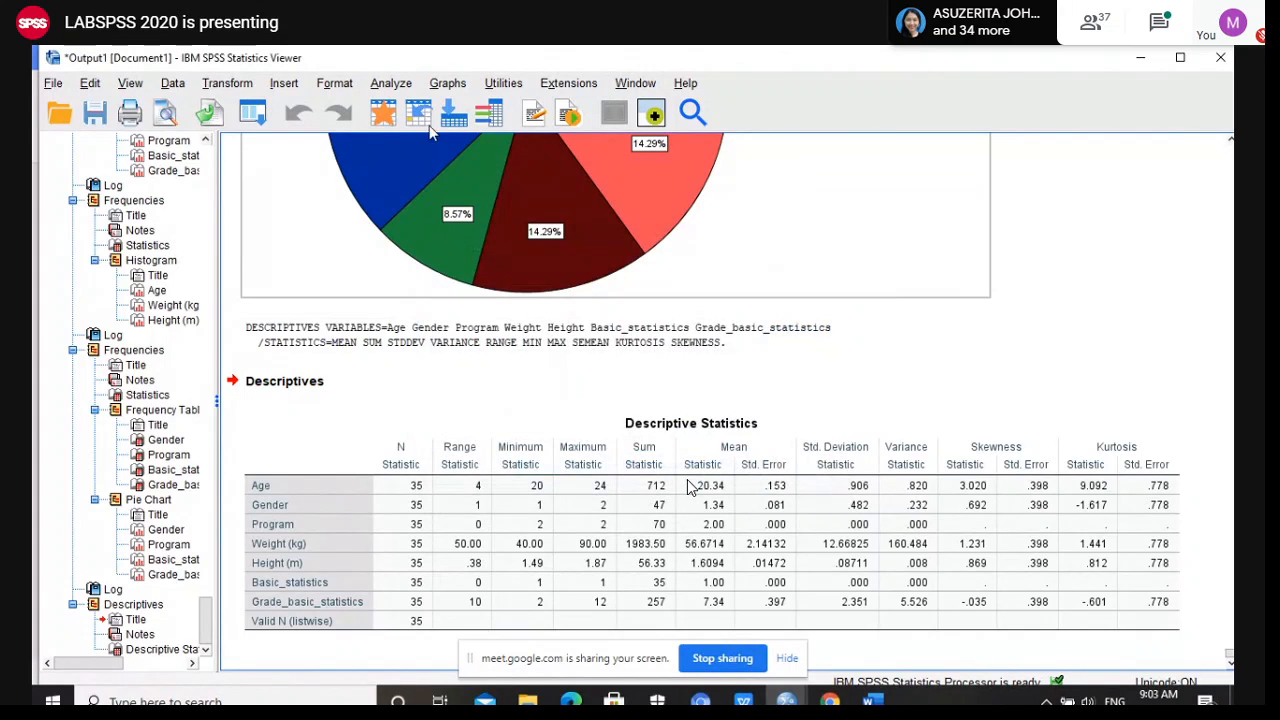
# Open the Explore analysis and clear Age, Weight and Height from its dependent variables and Gender from its factors
pyautogui.click(391, 83)
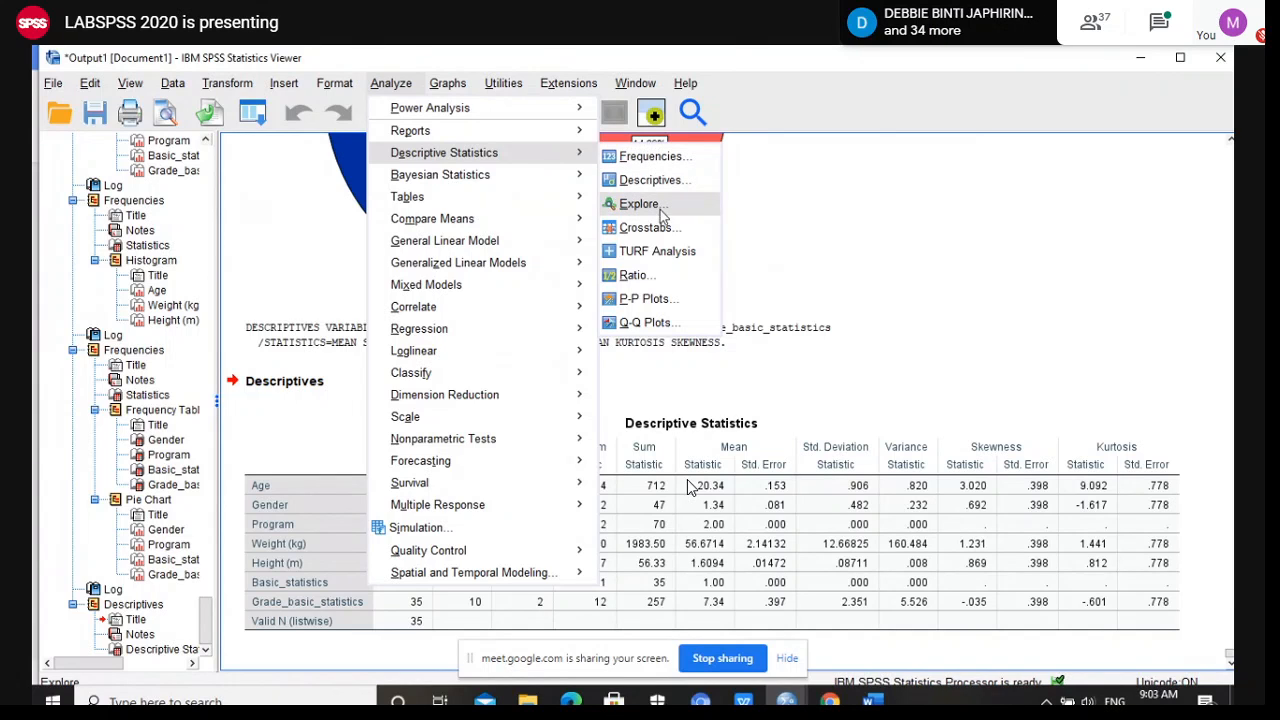
pyautogui.click(640, 203)
pyautogui.click(663, 246)
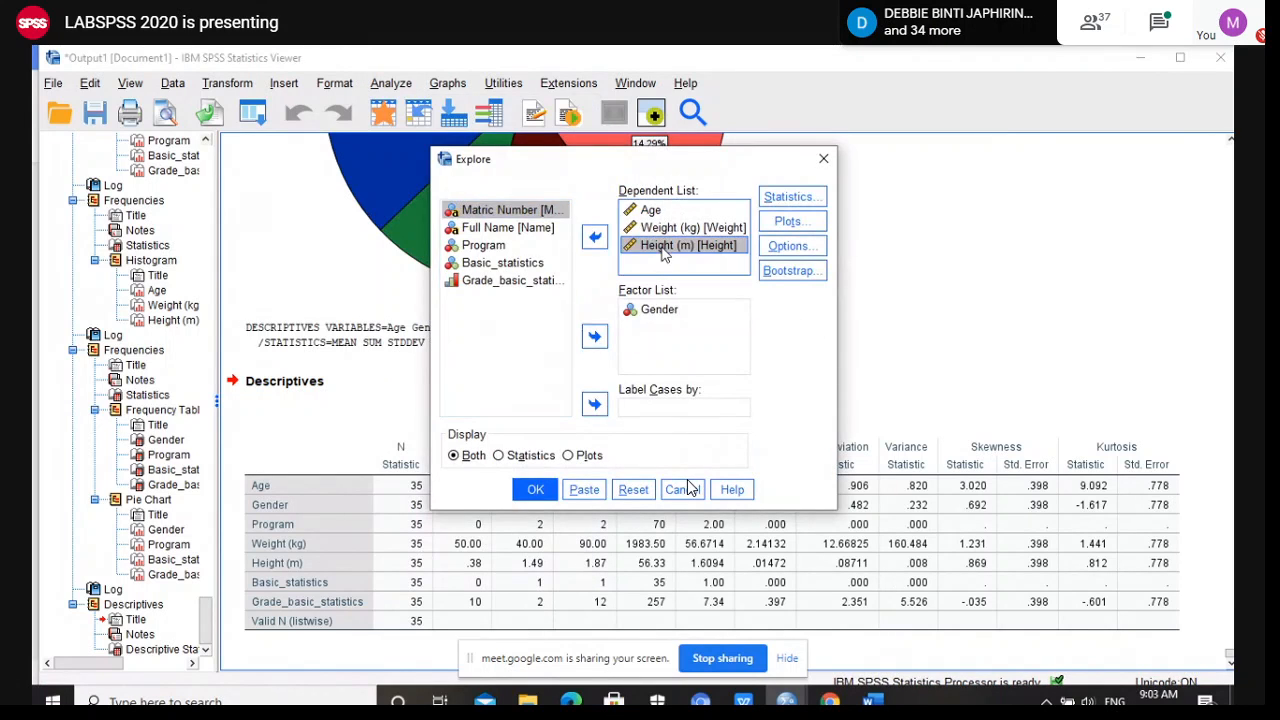
pyautogui.doubleClick(663, 246)
pyautogui.doubleClick(645, 227)
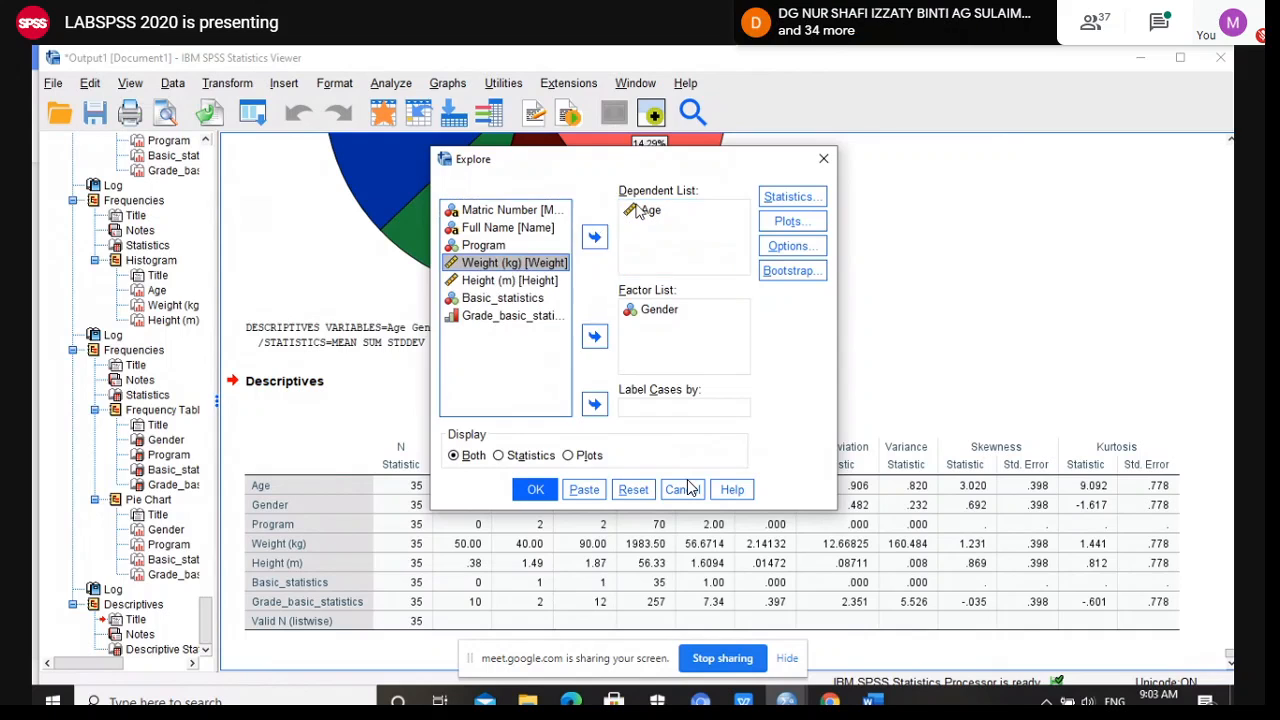
pyautogui.click(645, 210)
pyautogui.doubleClick(645, 210)
pyautogui.click(659, 309)
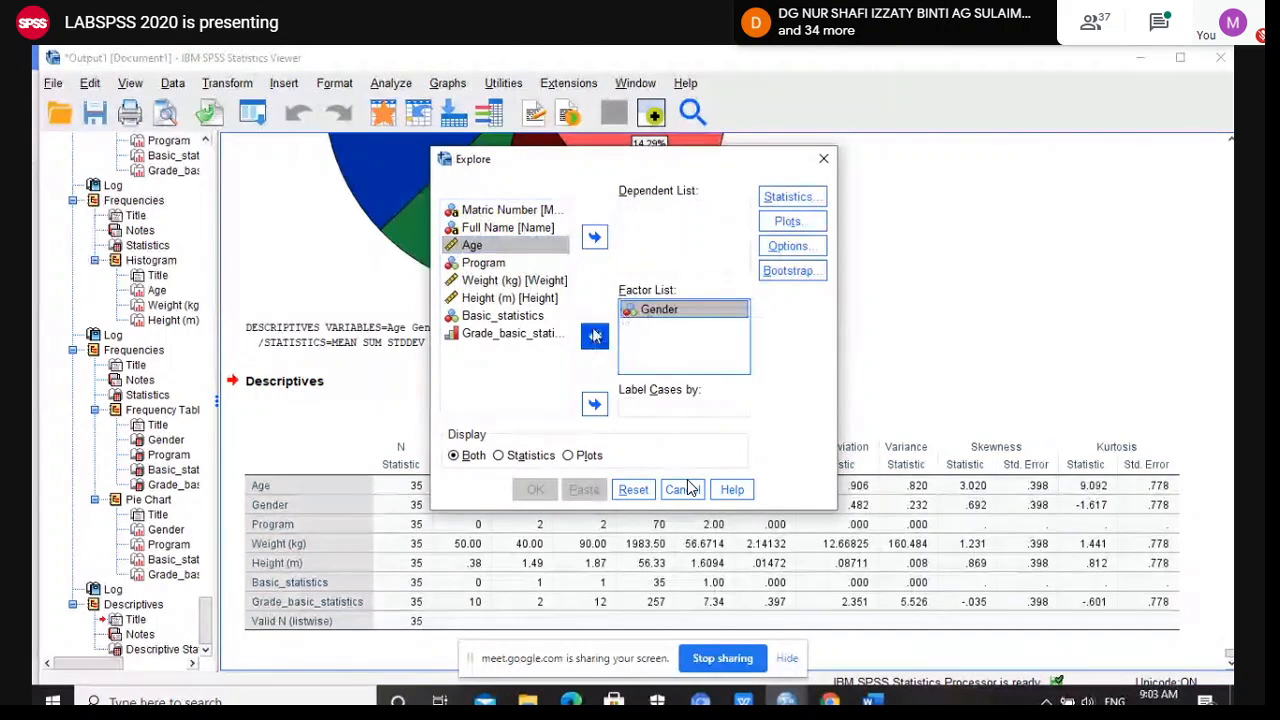
pyautogui.click(595, 336)
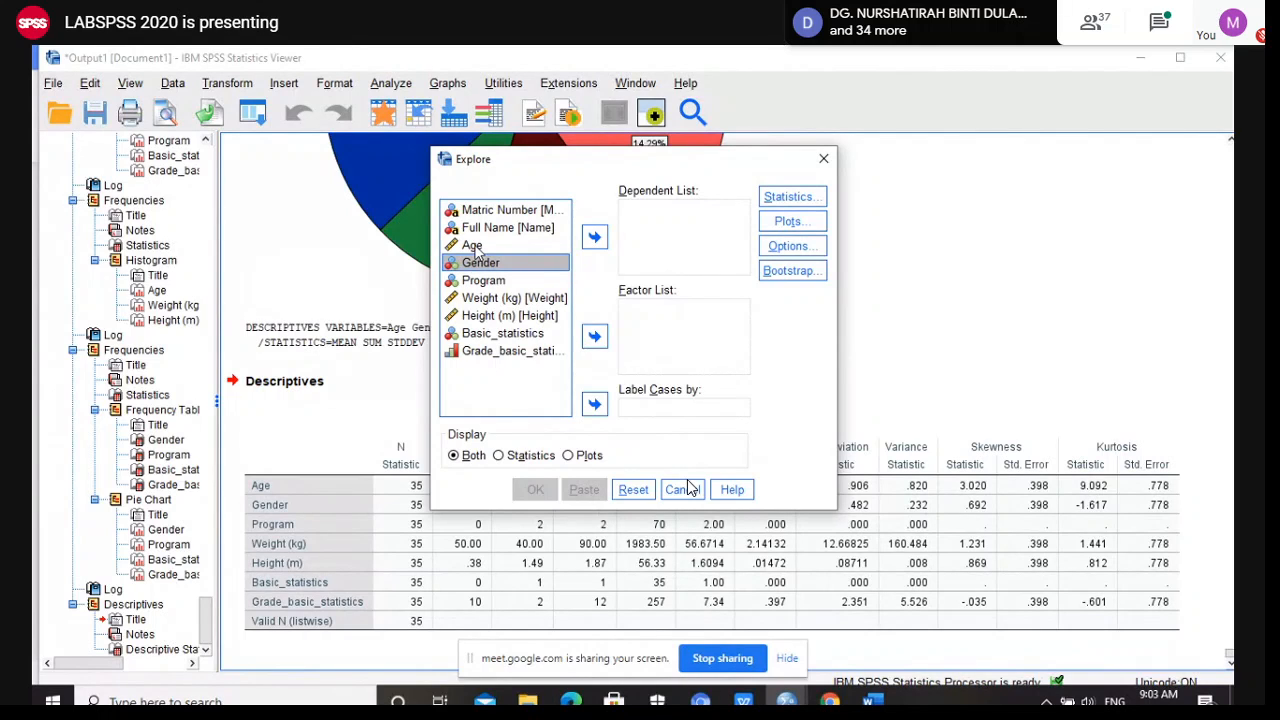
# Add all variables except Matric Number and Full Name to the Explore dependent list
pyautogui.click(476, 251)
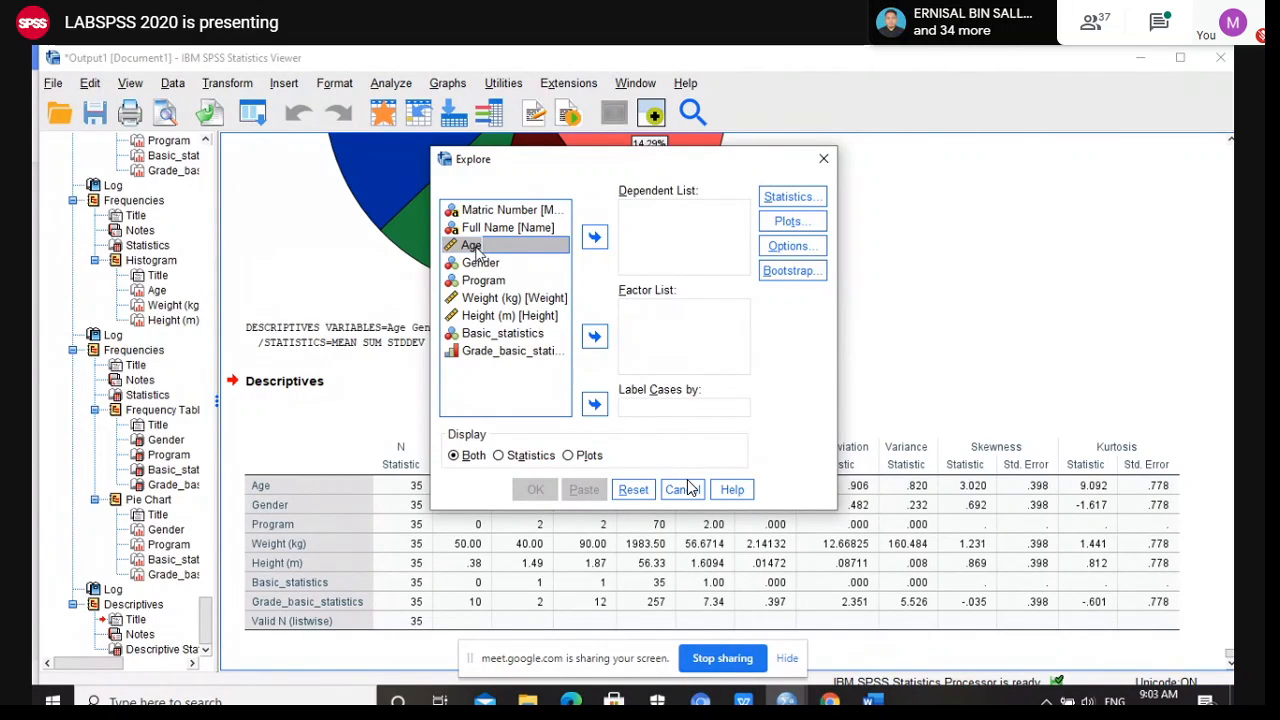
pyautogui.hotkey('ctrl', 'a')
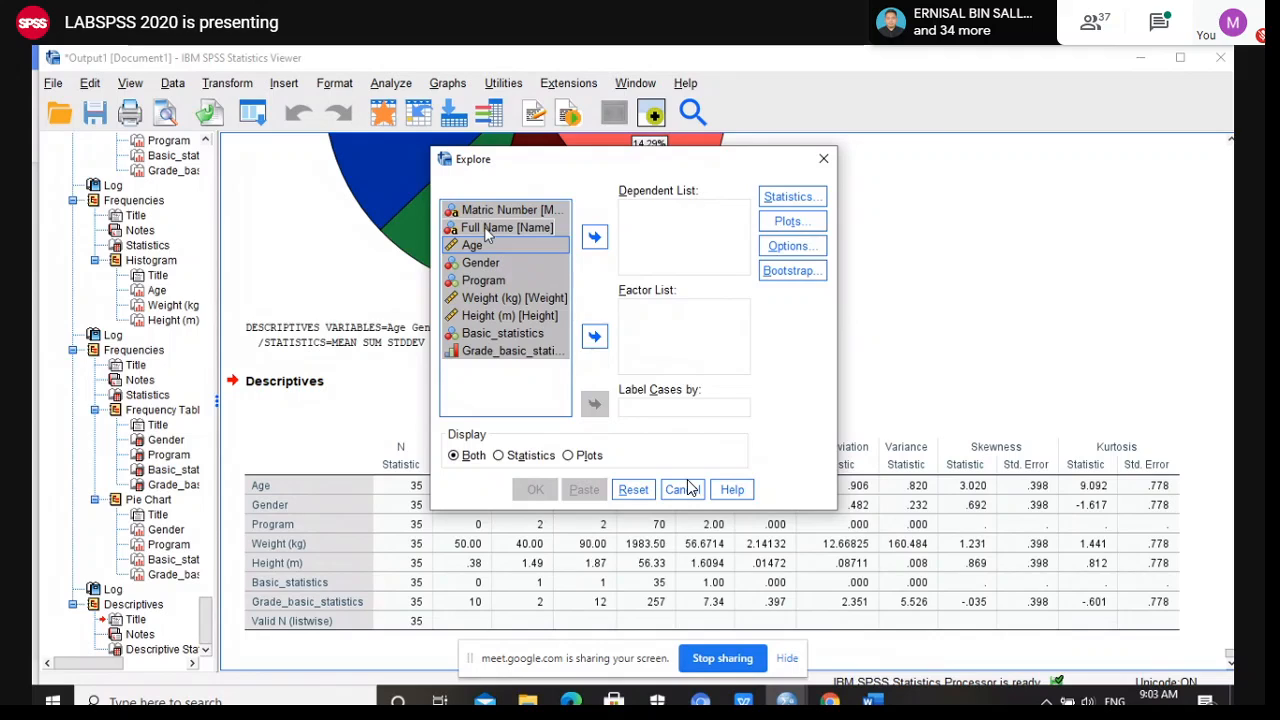
pyautogui.keyDown('ctrl'); pyautogui.click(488, 230); pyautogui.keyUp('ctrl')
pyautogui.keyDown('ctrl'); pyautogui.click(492, 213); pyautogui.keyUp('ctrl')
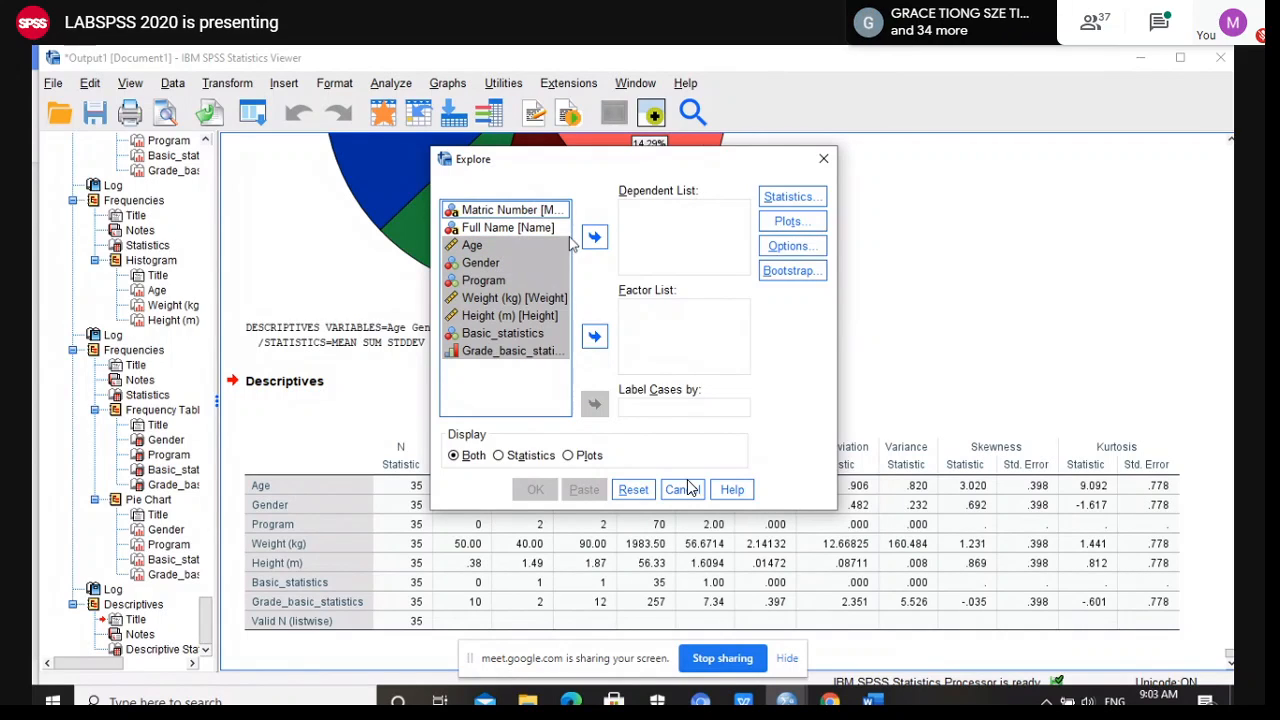
pyautogui.click(594, 240)
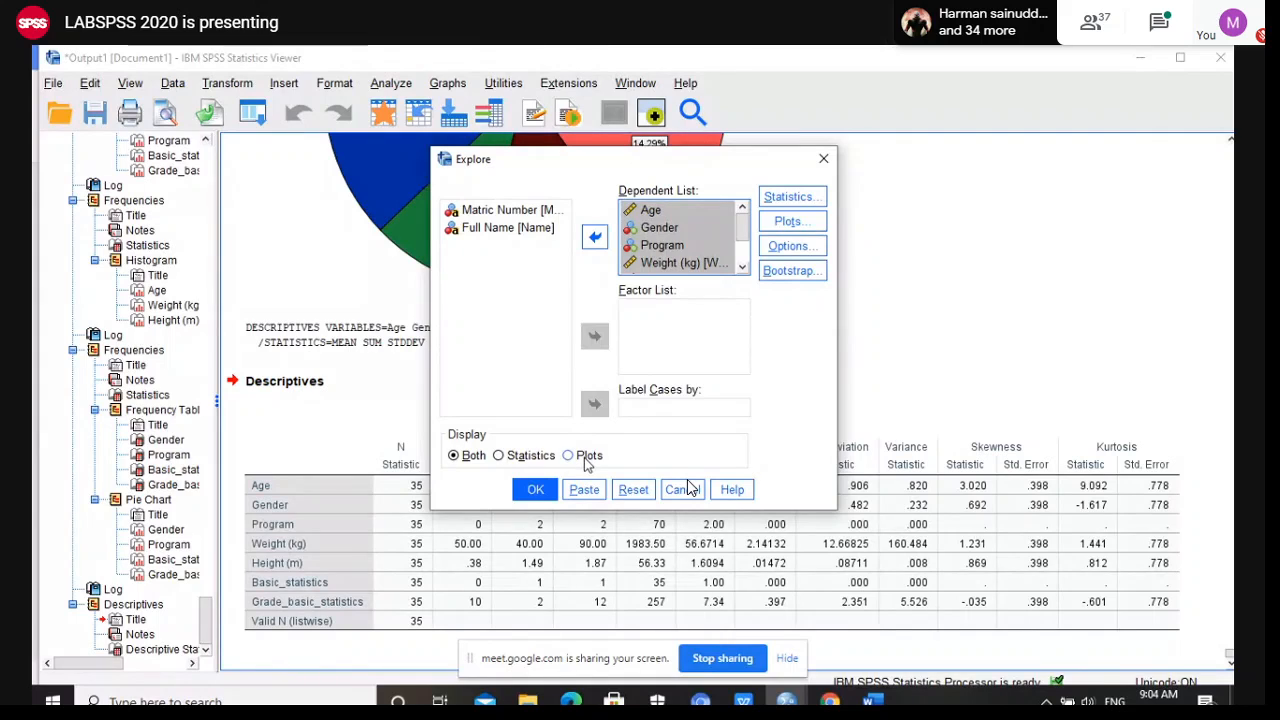
pyautogui.click(518, 458)
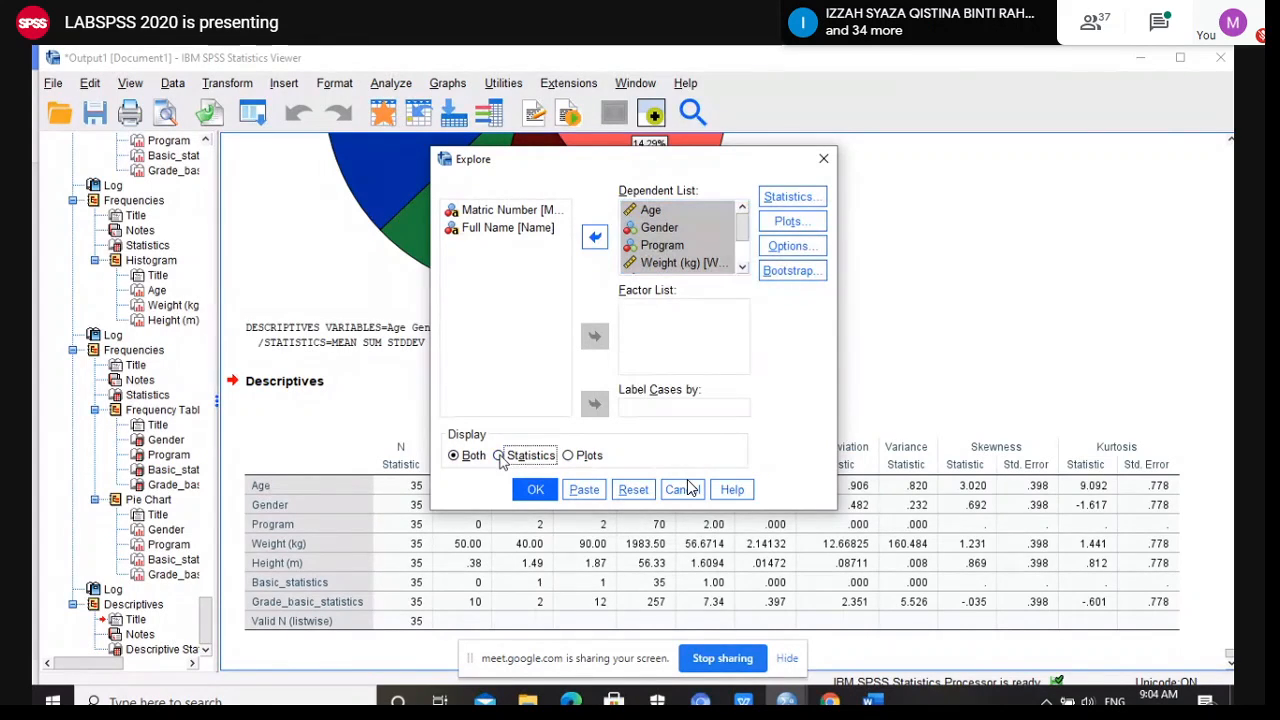
pyautogui.click(792, 194)
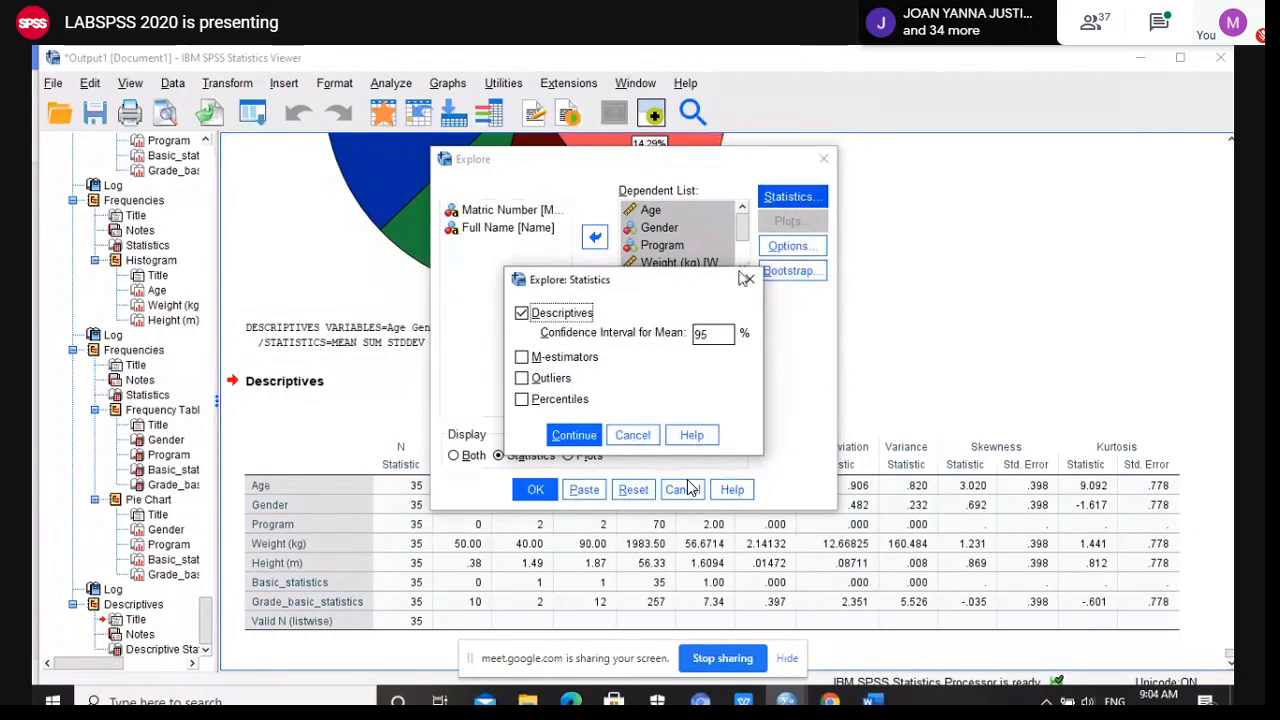
pyautogui.click(574, 435)
pyautogui.click(568, 456)
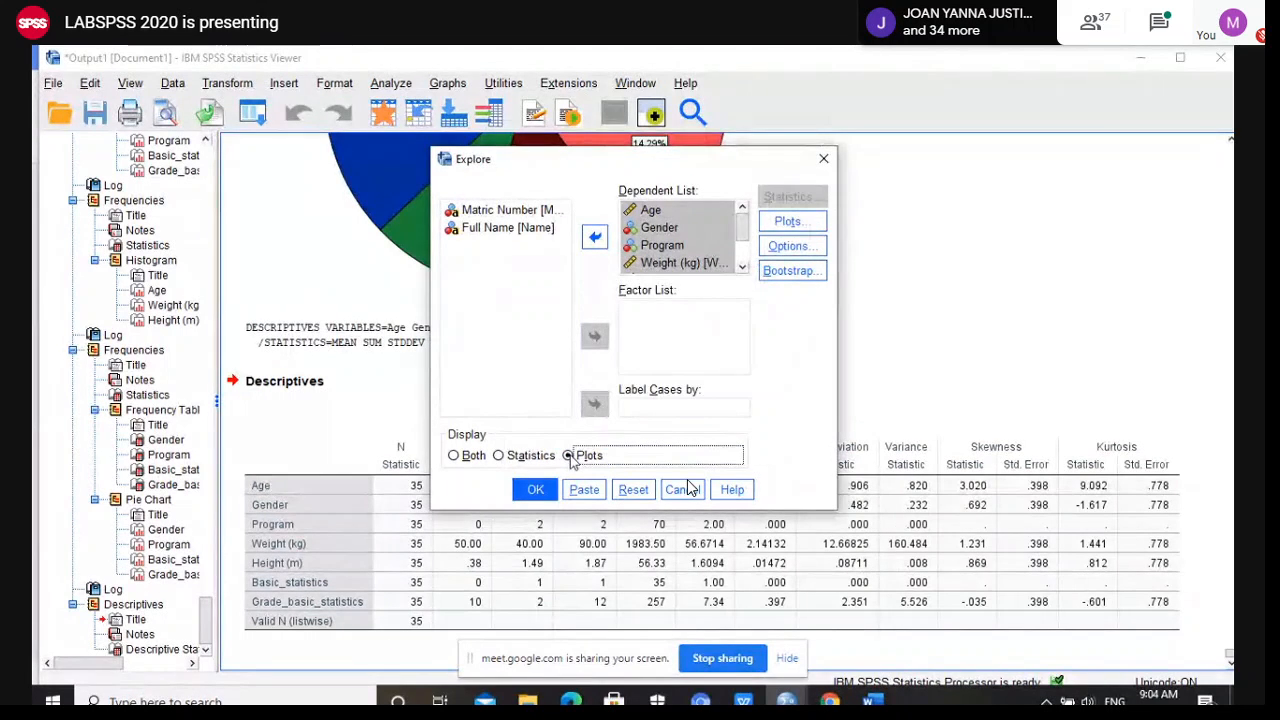
pyautogui.click(785, 221)
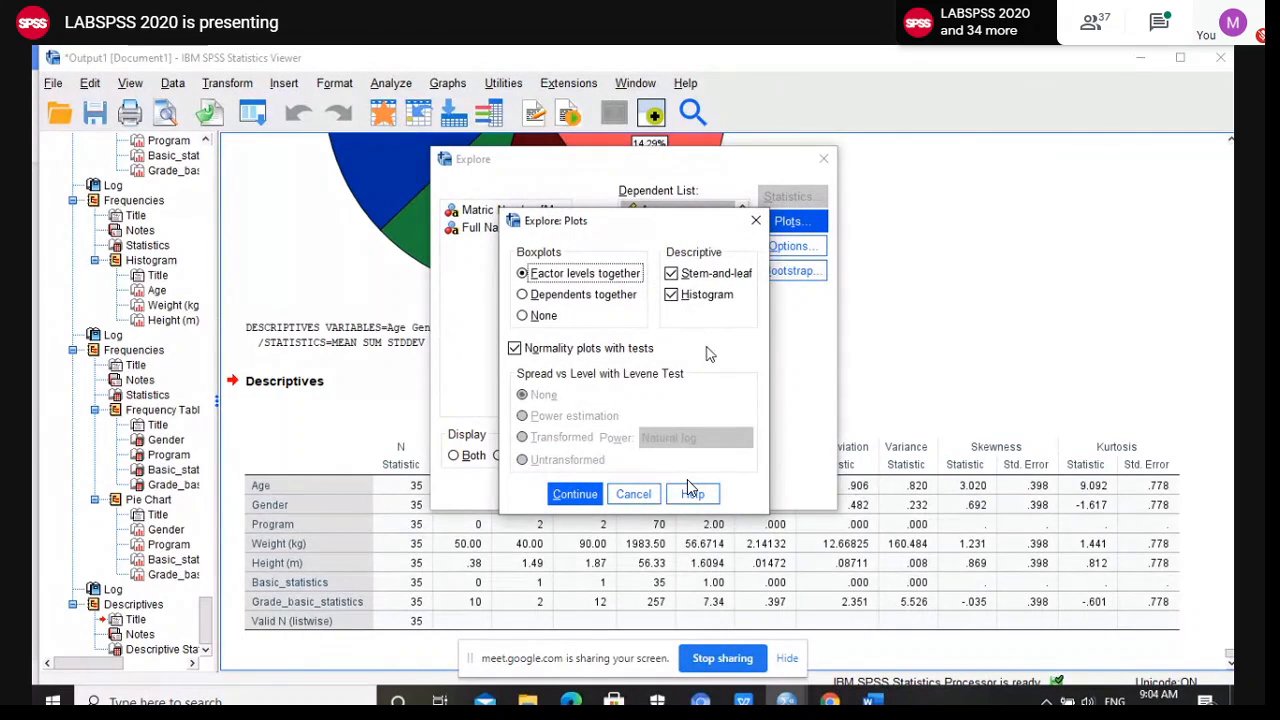
pyautogui.press('Escape')
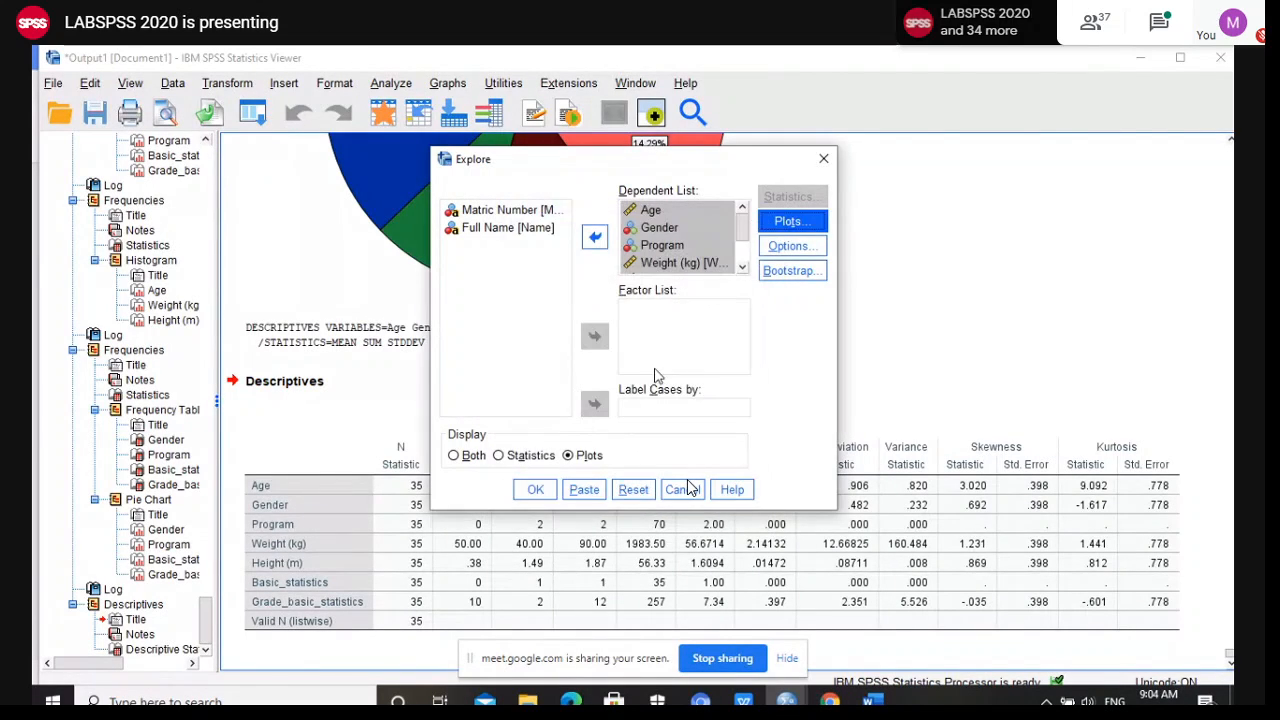
# Set Explore to display both statistics and plots, and add Outliers to the Descriptives statistics
pyautogui.click(455, 456)
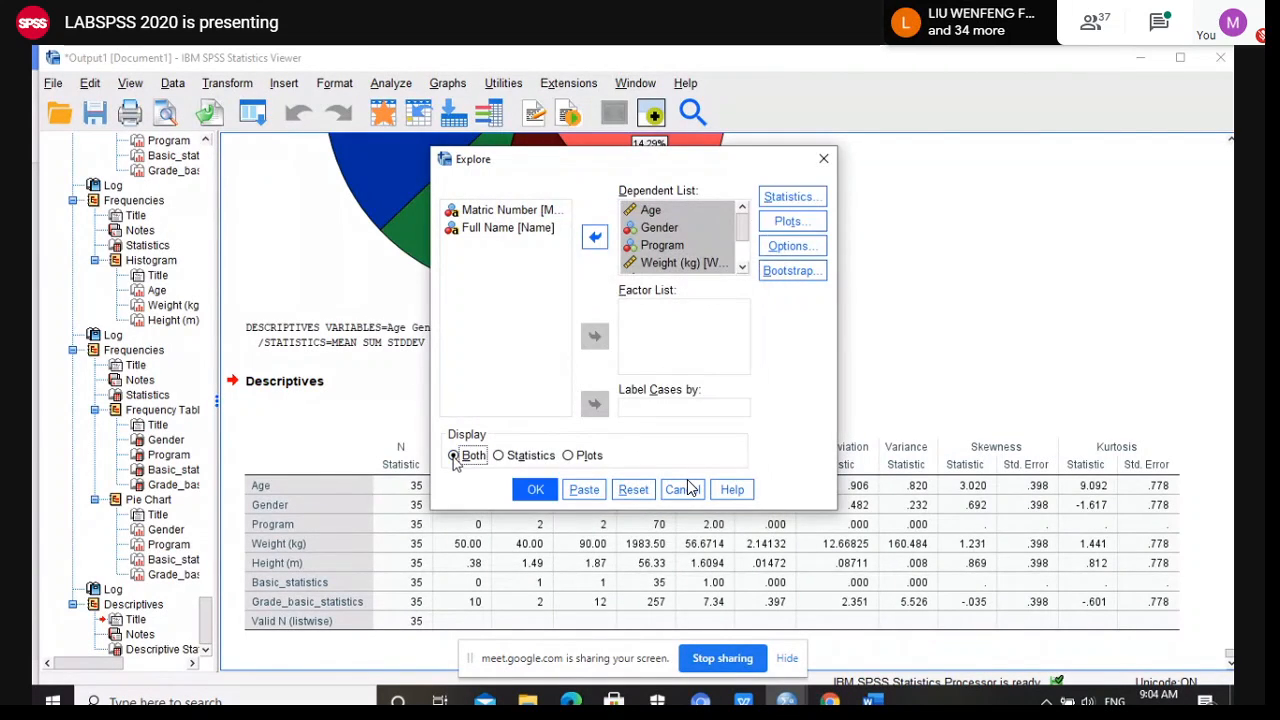
pyautogui.click(789, 200)
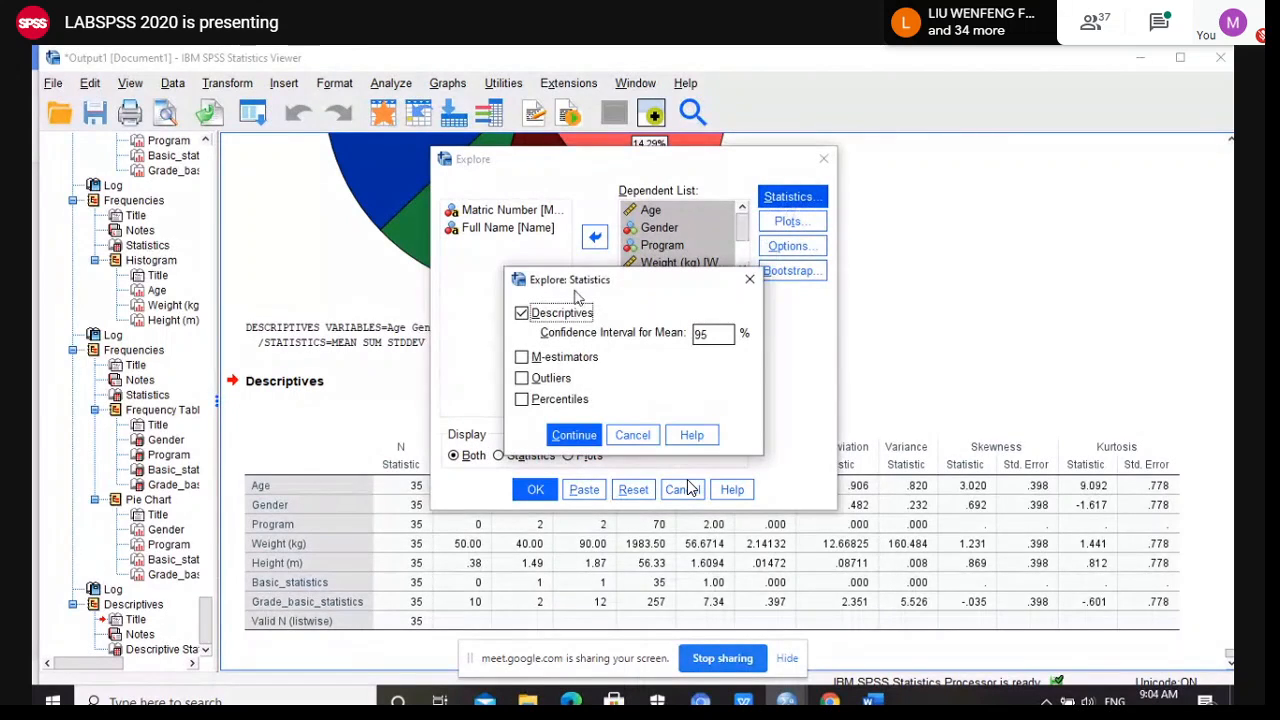
pyautogui.click(531, 386)
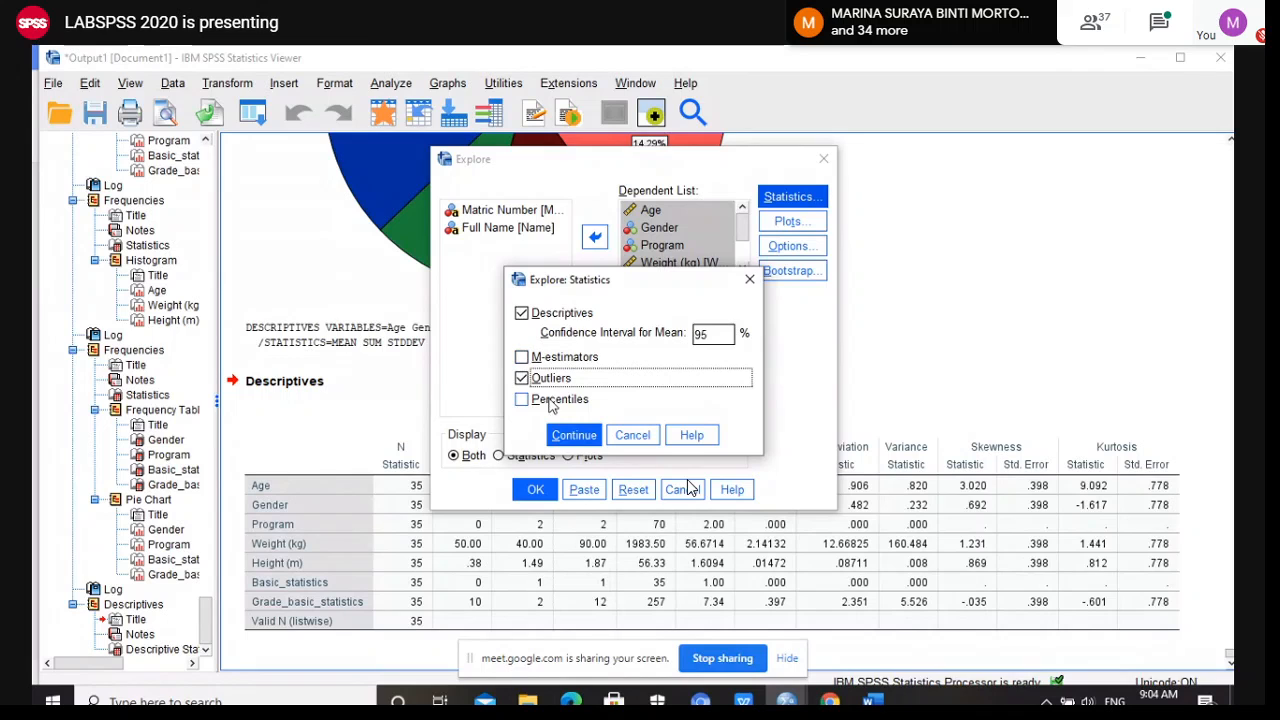
pyautogui.click(576, 438)
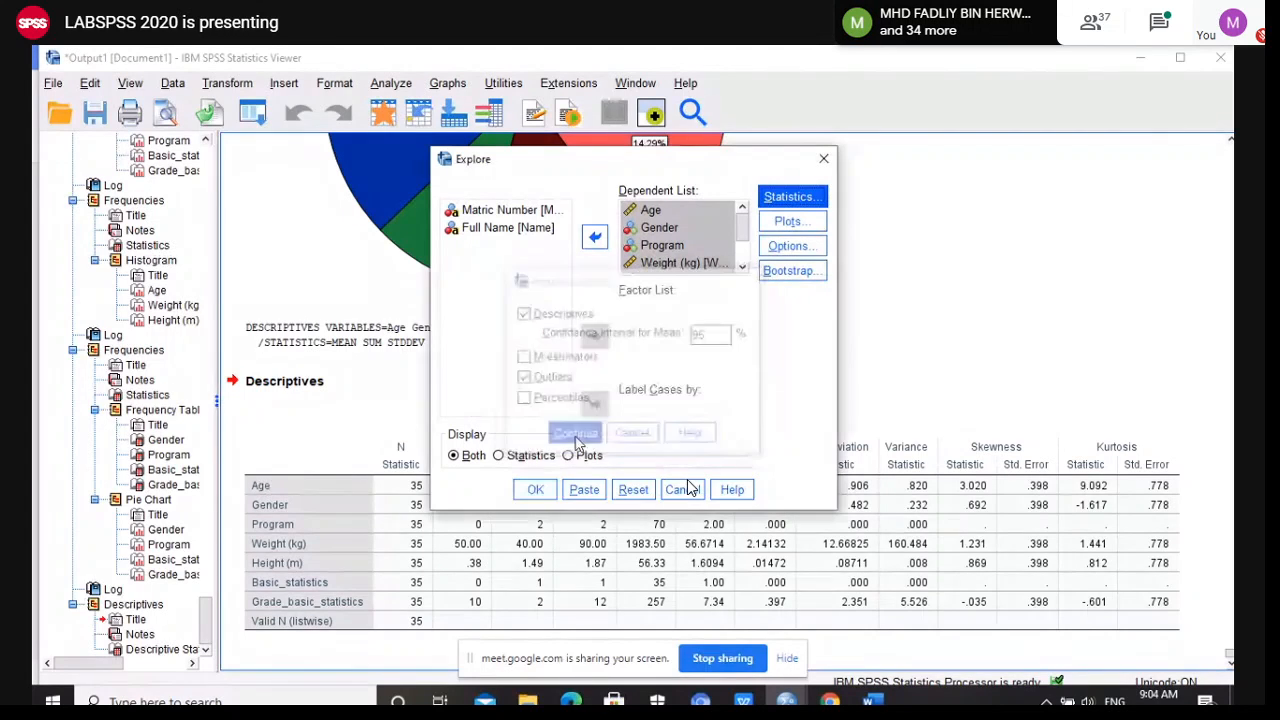
# Accept factor-level boxplots, stem-and-leaf, histogram and normality plots with tests, and run the Explore analysis
pyautogui.click(786, 224)
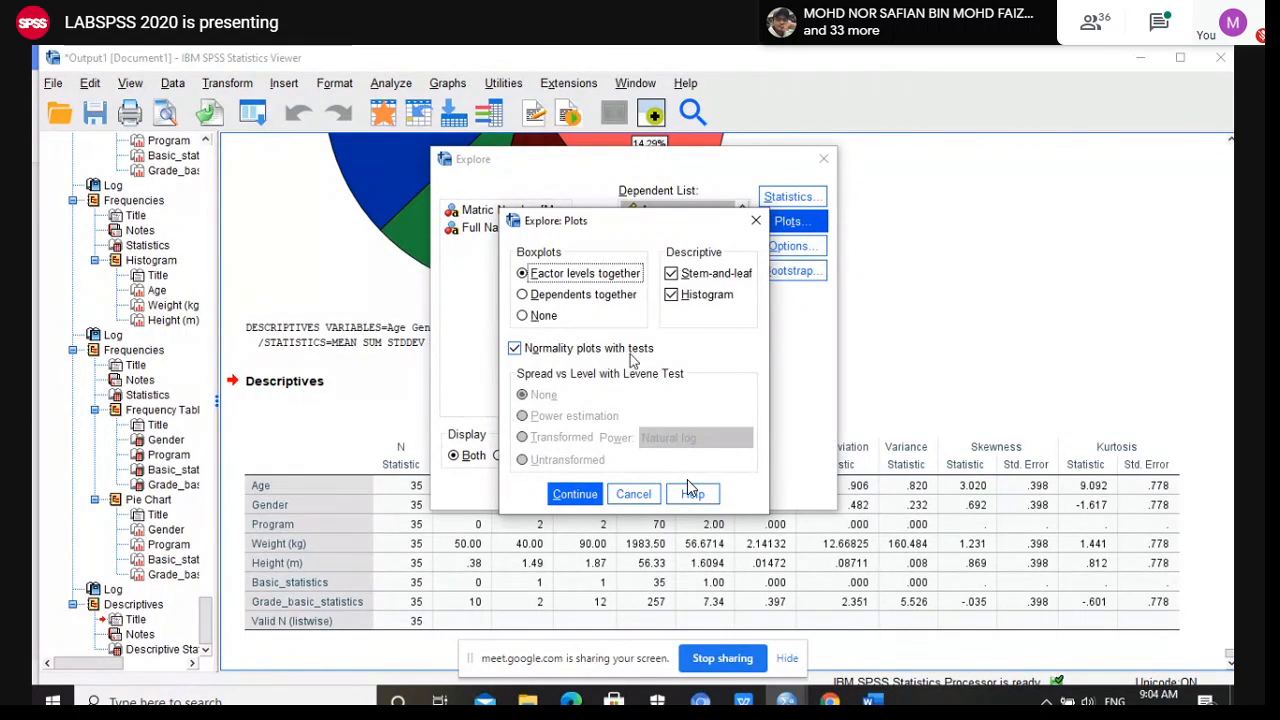
pyautogui.click(575, 496)
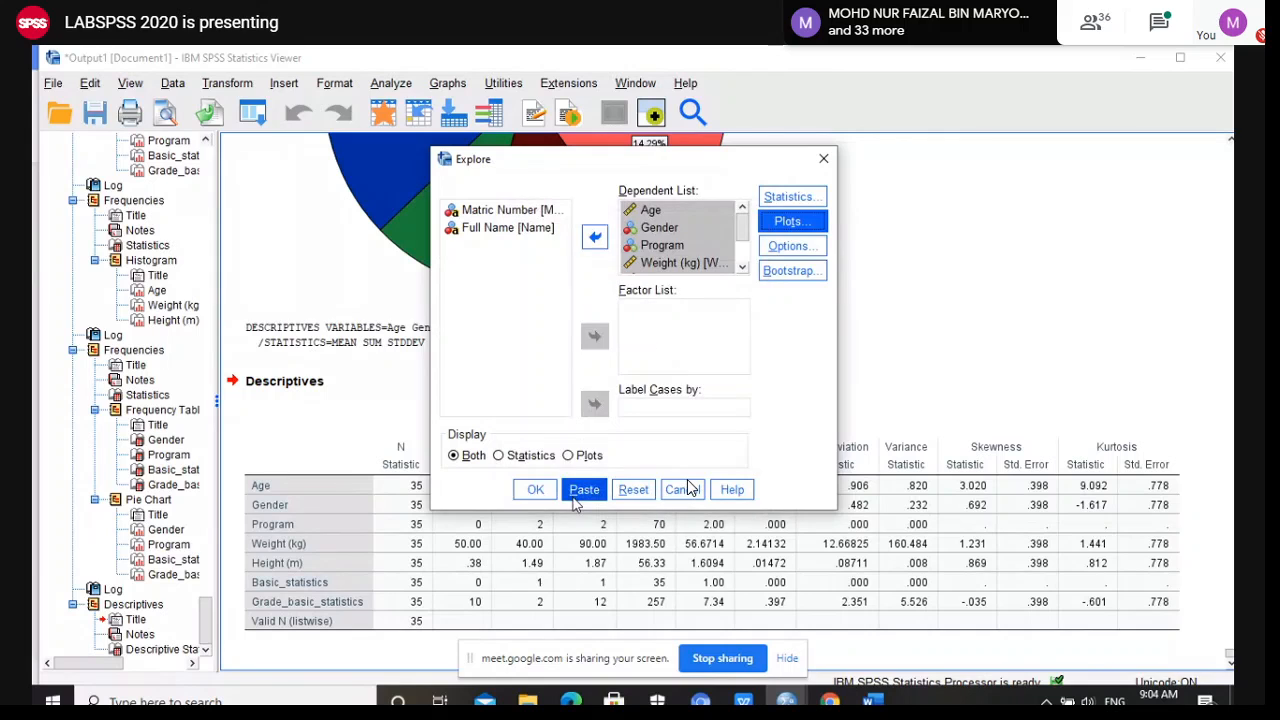
pyautogui.click(533, 492)
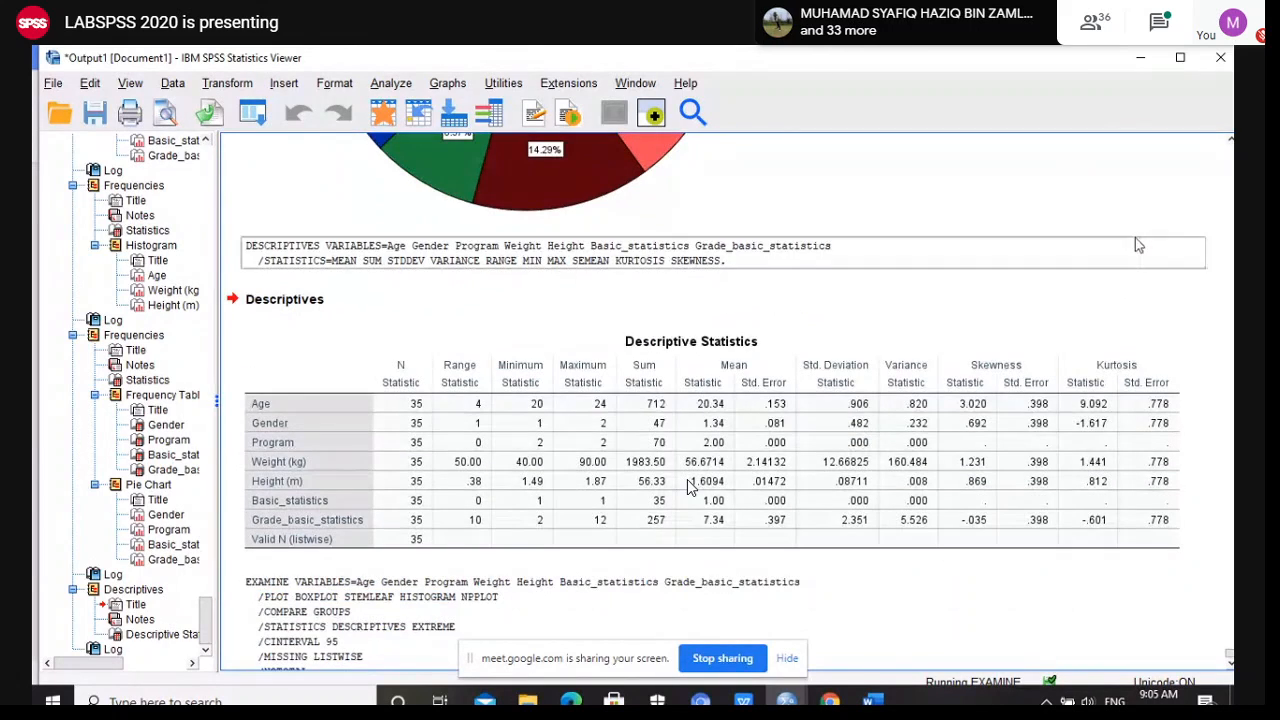
# Examine the Explore output from the Descriptives table through Extreme Values to the Tests of Normality
pyautogui.scroll(-3, 1138, 238)
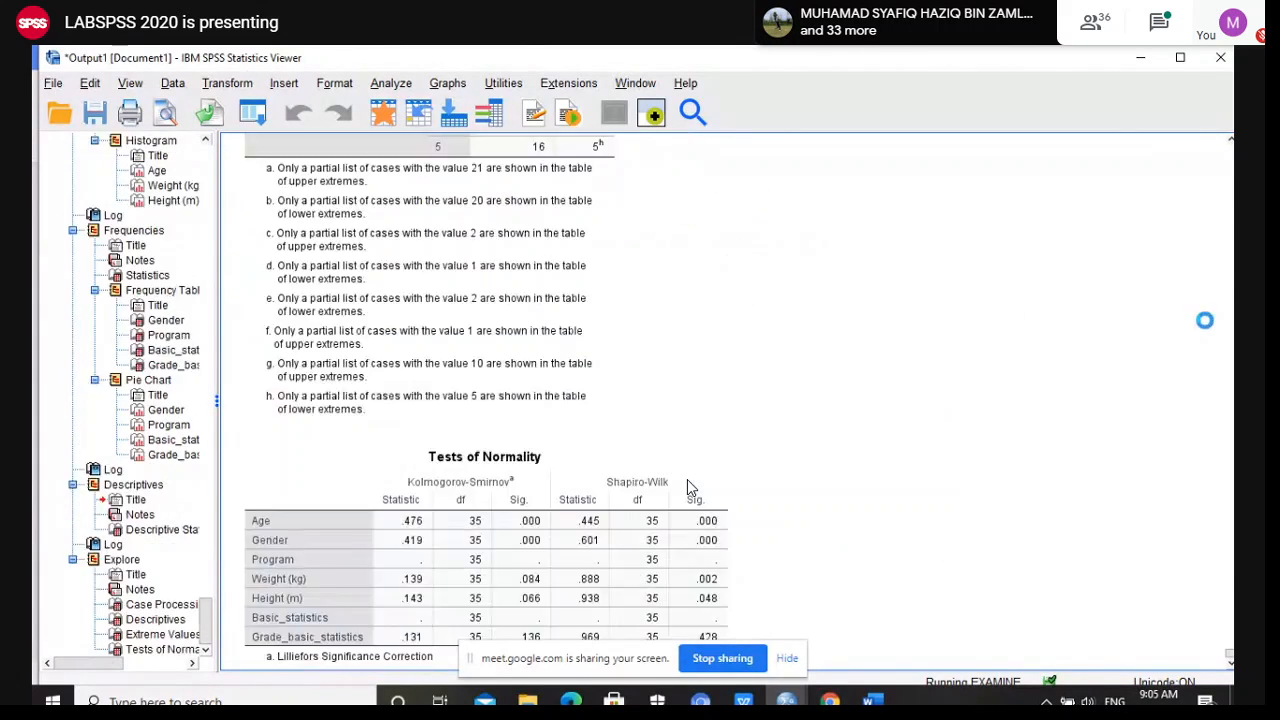
pyautogui.scroll(-3, 1208, 328)
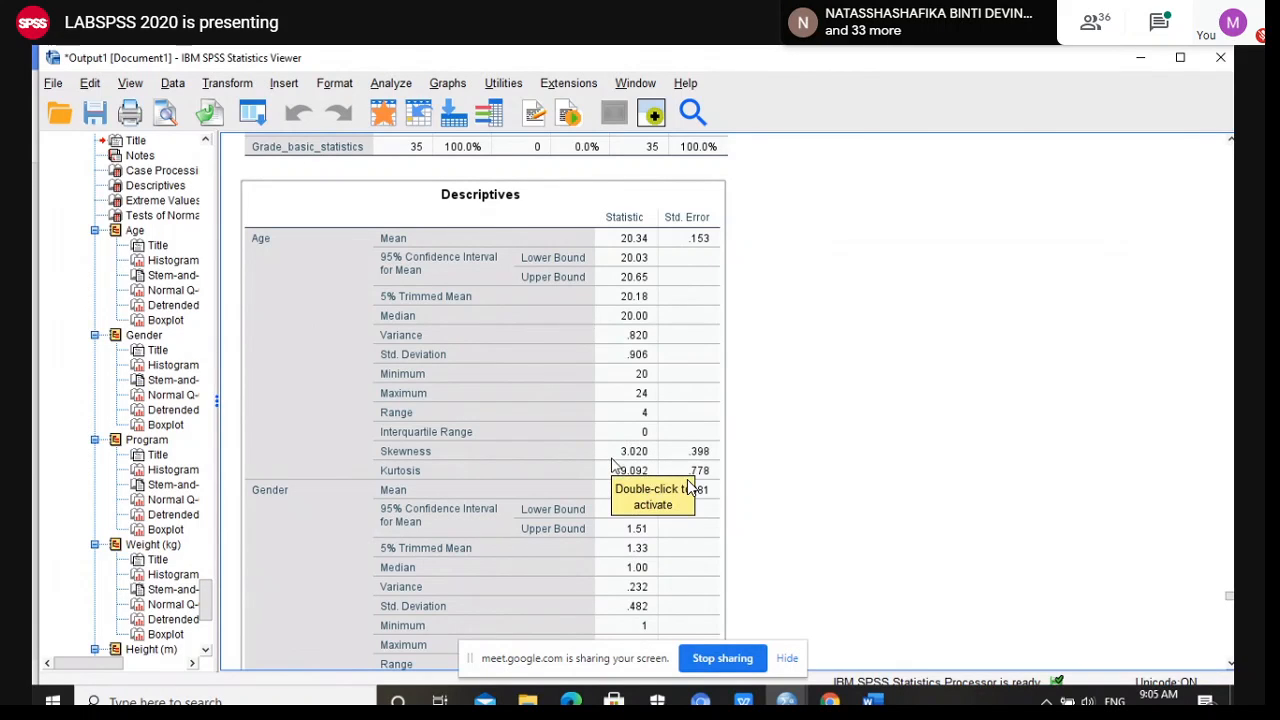
pyautogui.scroll(-2, 690, 487)
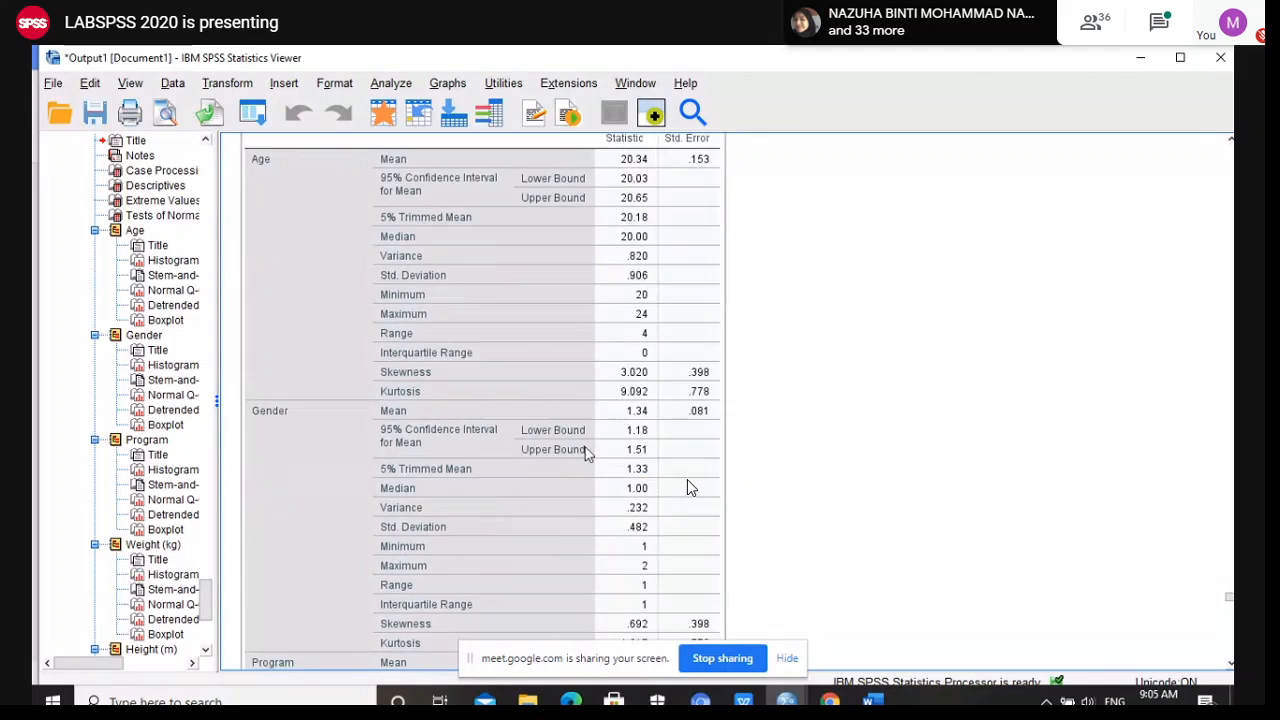
pyautogui.scroll(-20, 585, 452)
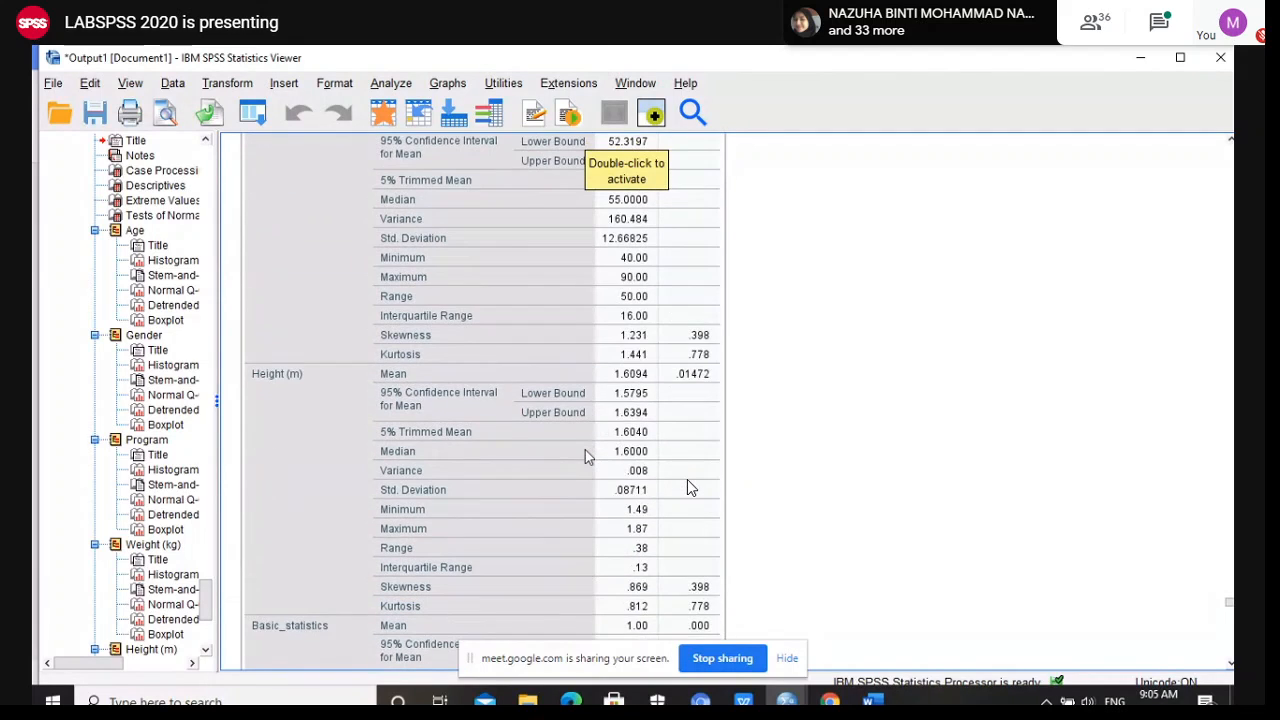
pyautogui.scroll(10, 587, 456)
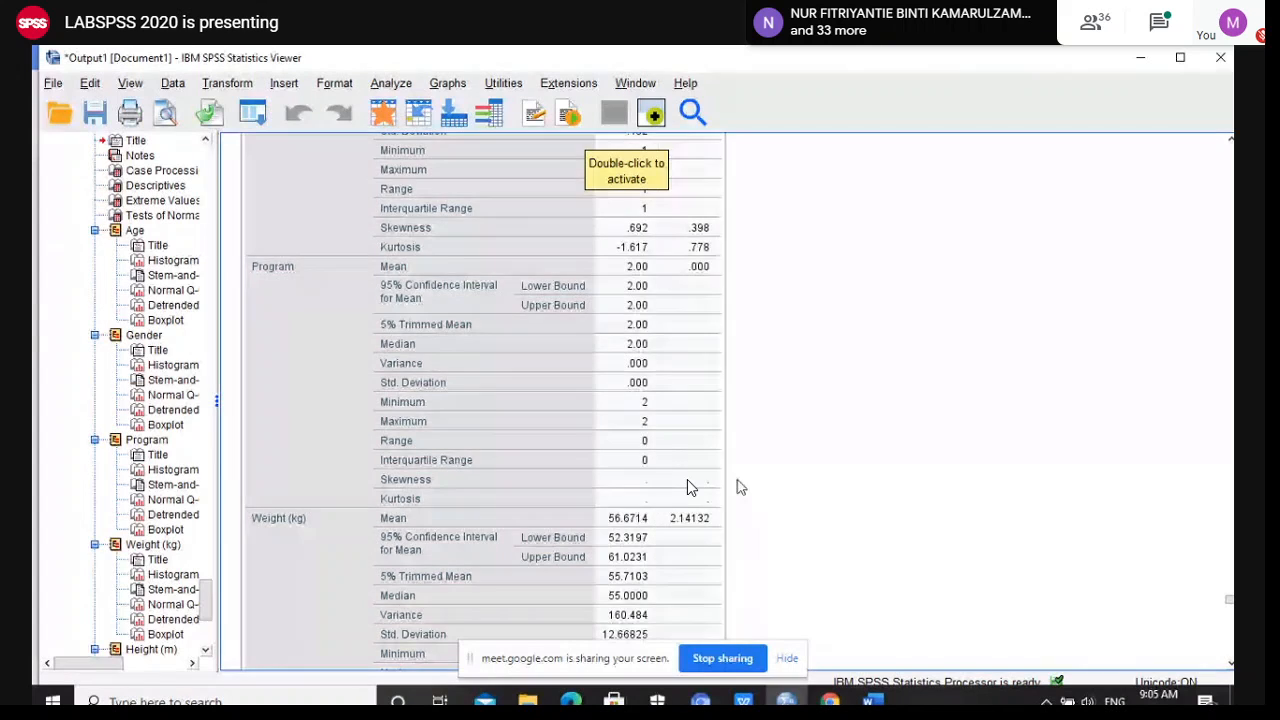
pyautogui.scroll(-12, 840, 486)
pyautogui.scroll(14, 838, 485)
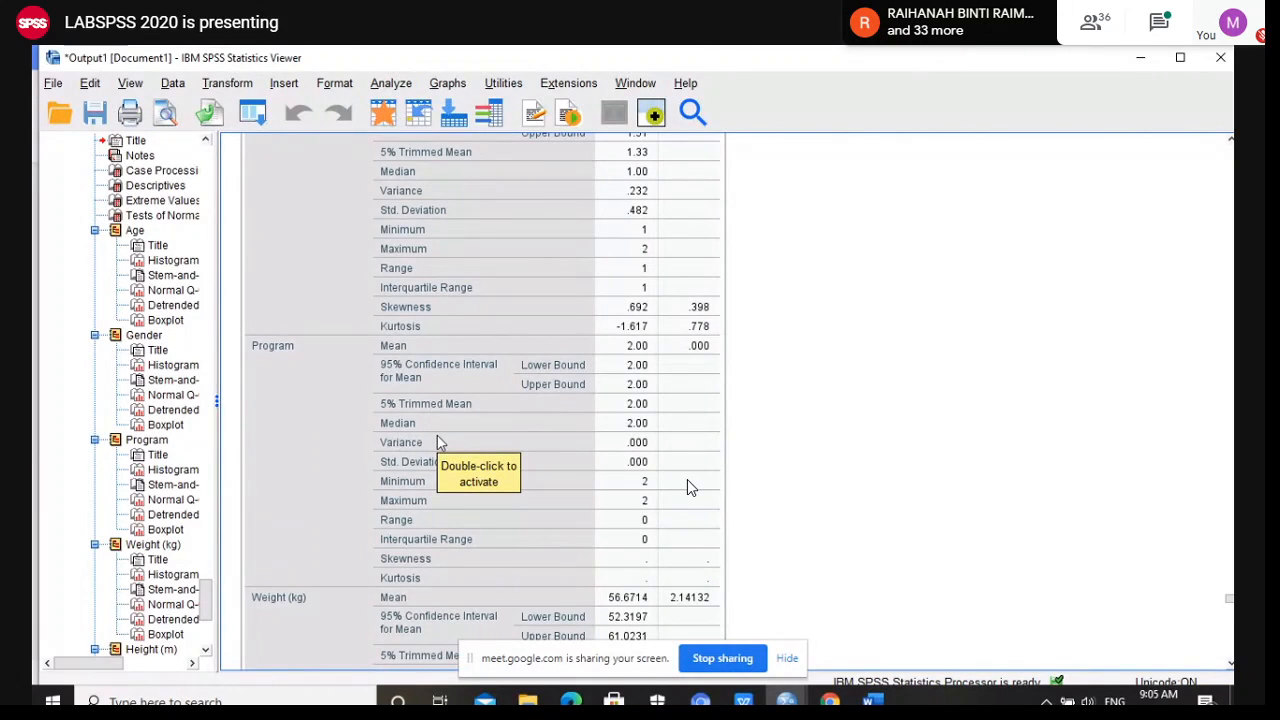
pyautogui.scroll(-5, 437, 442)
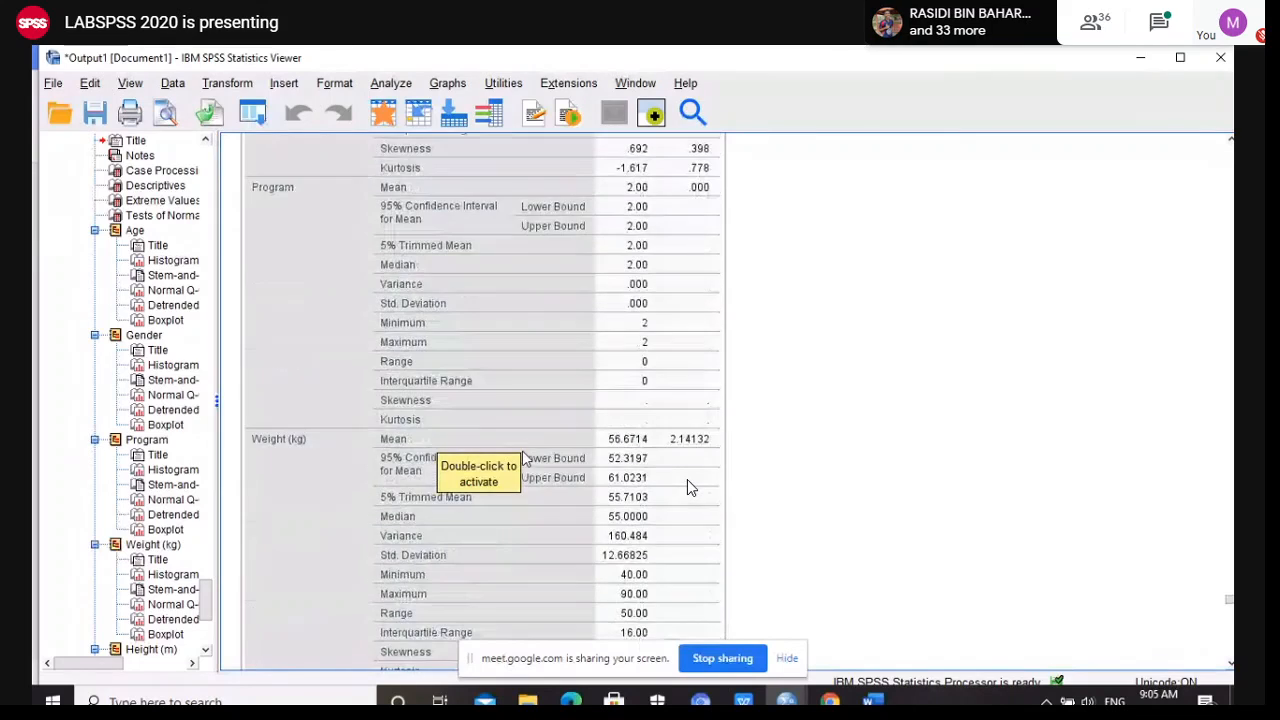
pyautogui.scroll(-20, 522, 458)
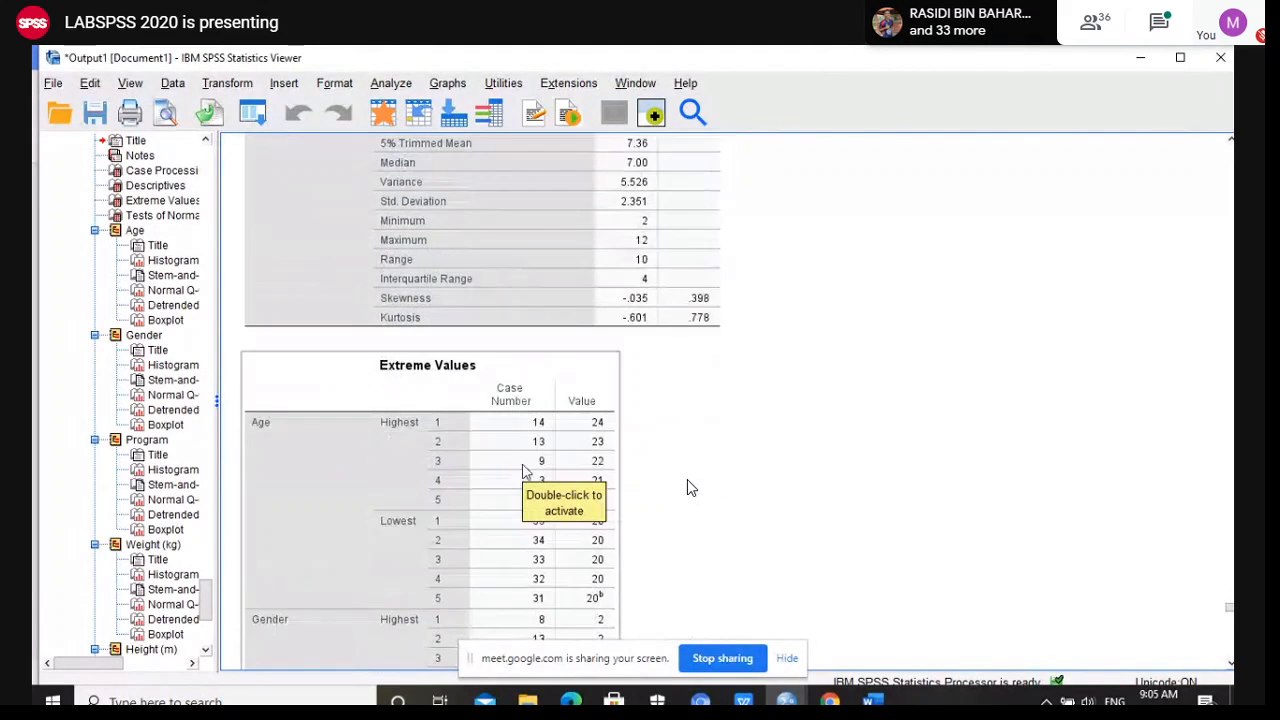
pyautogui.scroll(-20, 522, 470)
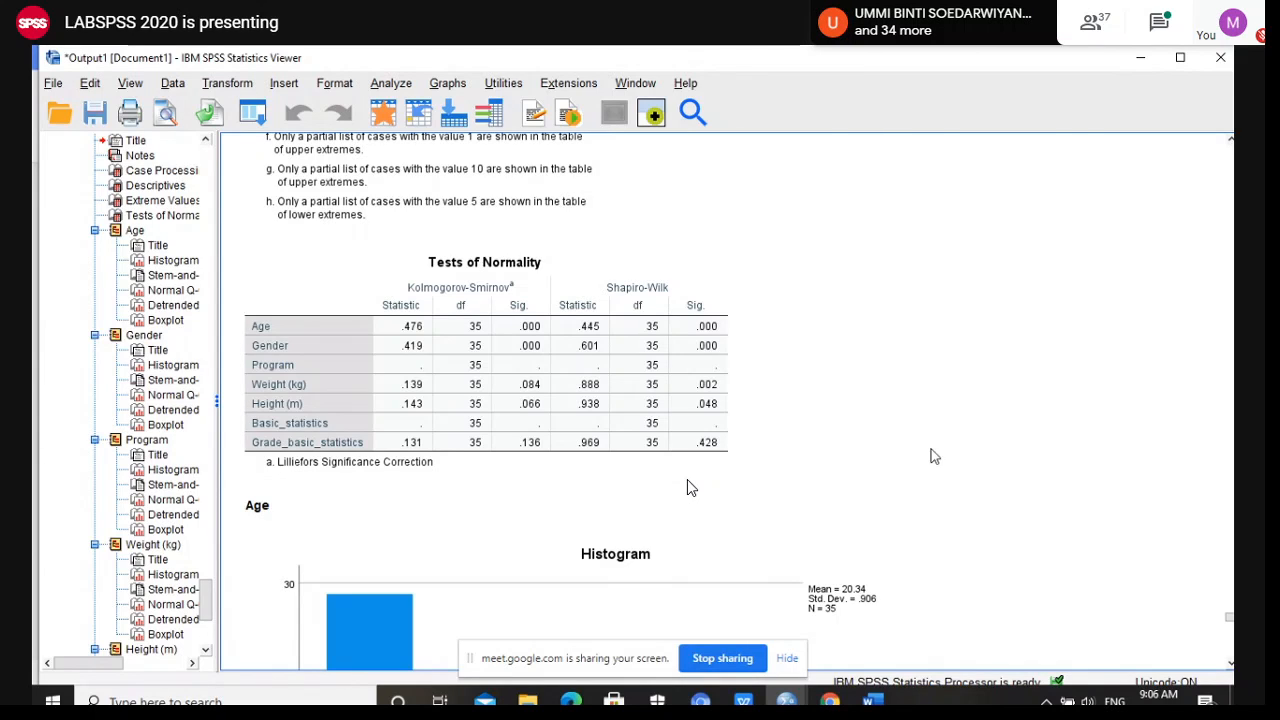
# Hide the screen-sharing notice and examine the Kolmogorov-Smirnov and Shapiro-Wilk columns of the Tests of Normality table
pyautogui.click(789, 661)
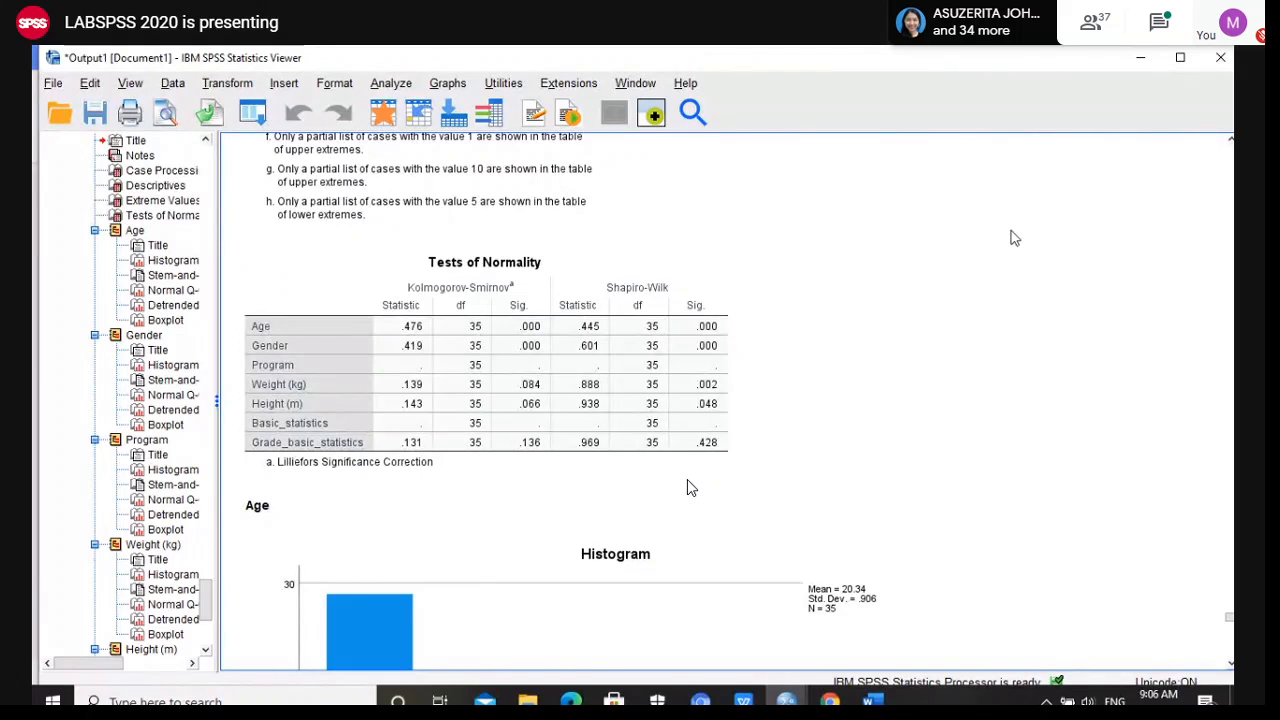
pyautogui.click(650, 343)
pyautogui.click(877, 323)
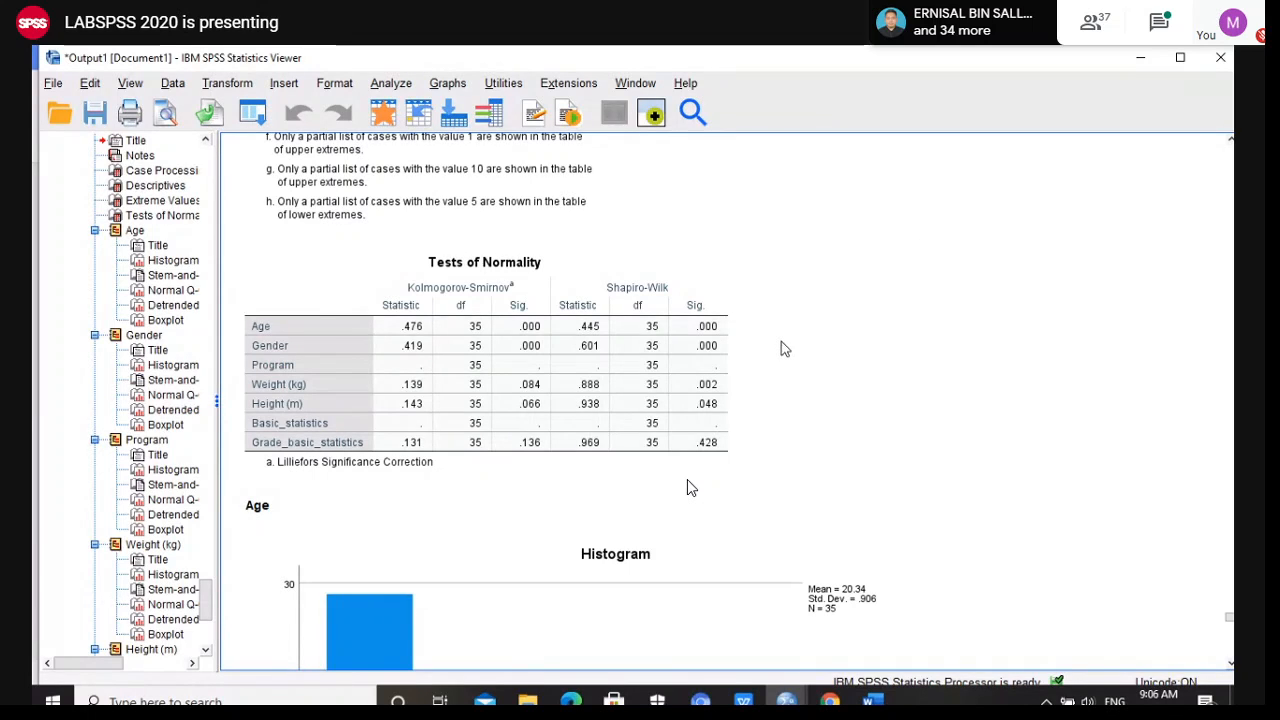
pyautogui.click(715, 346)
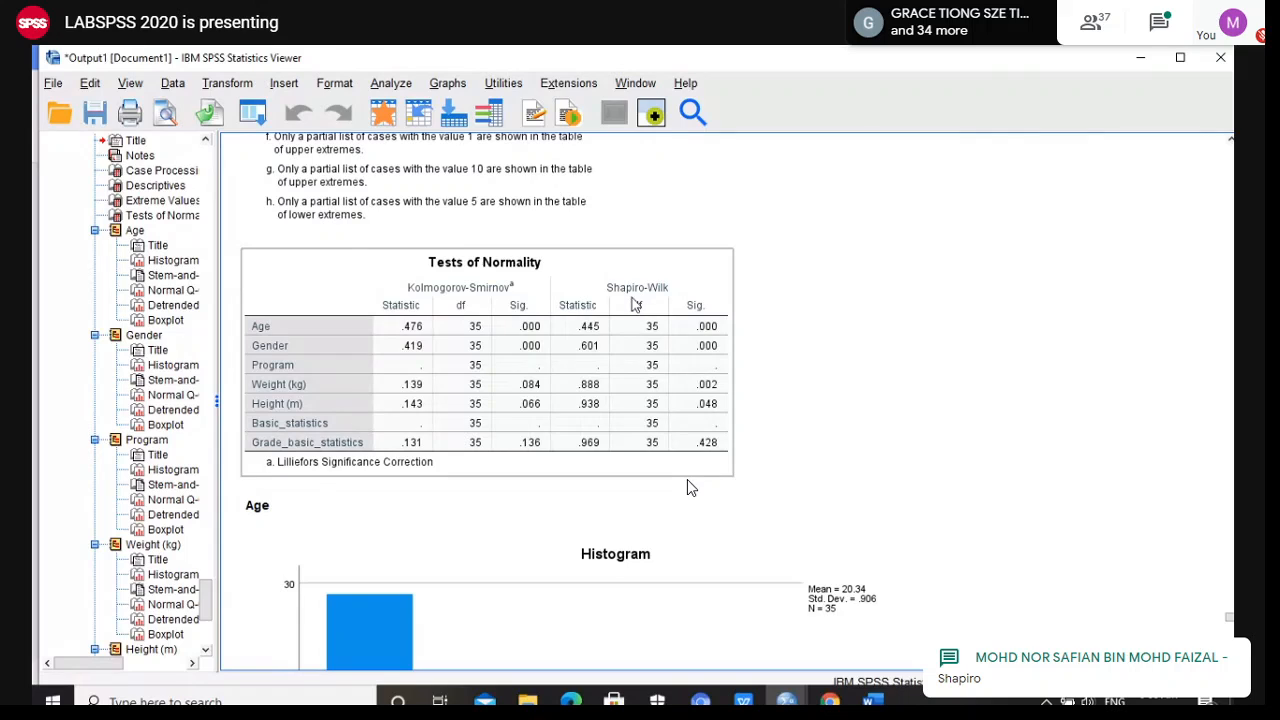
pyautogui.click(973, 371)
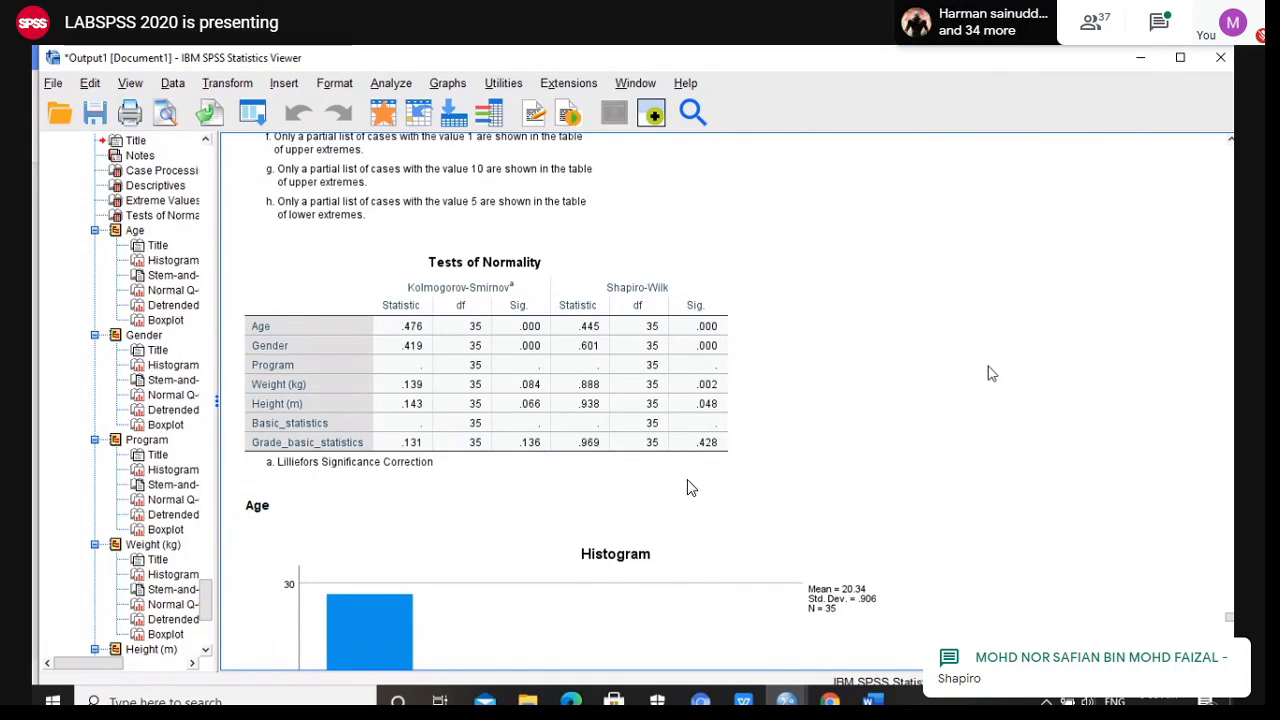
pyautogui.click(580, 424)
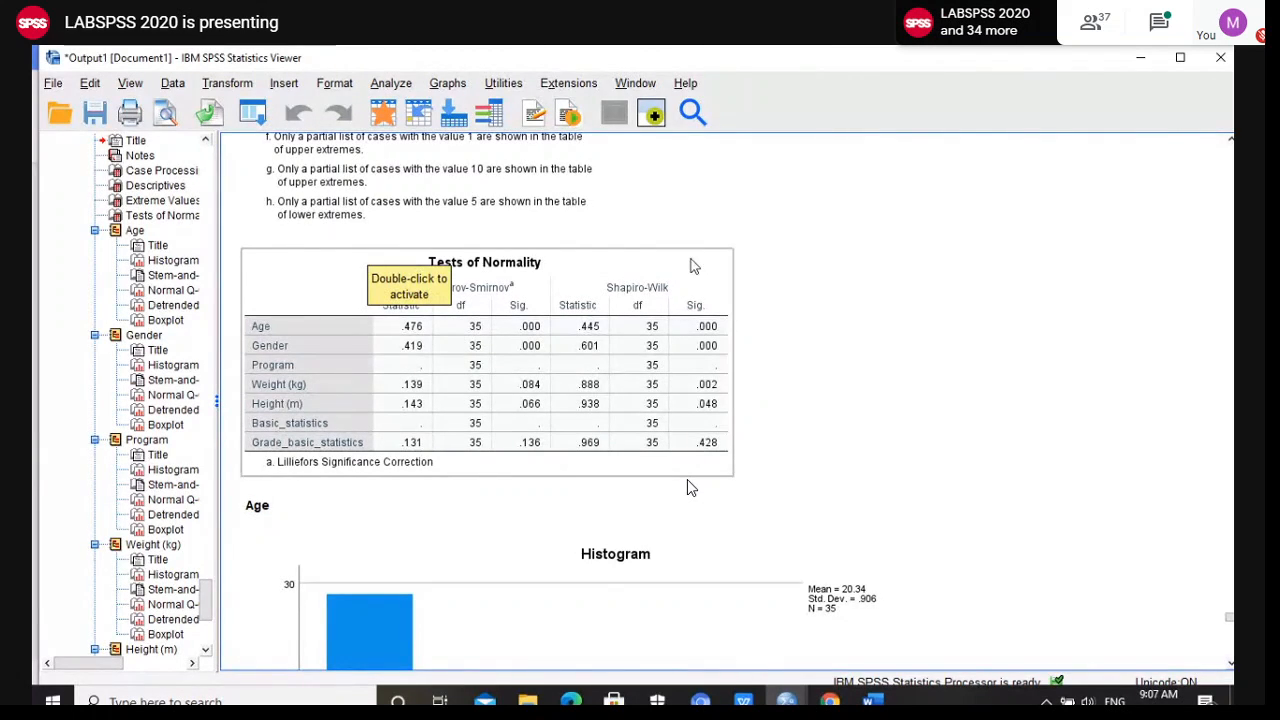
pyautogui.press('Escape')
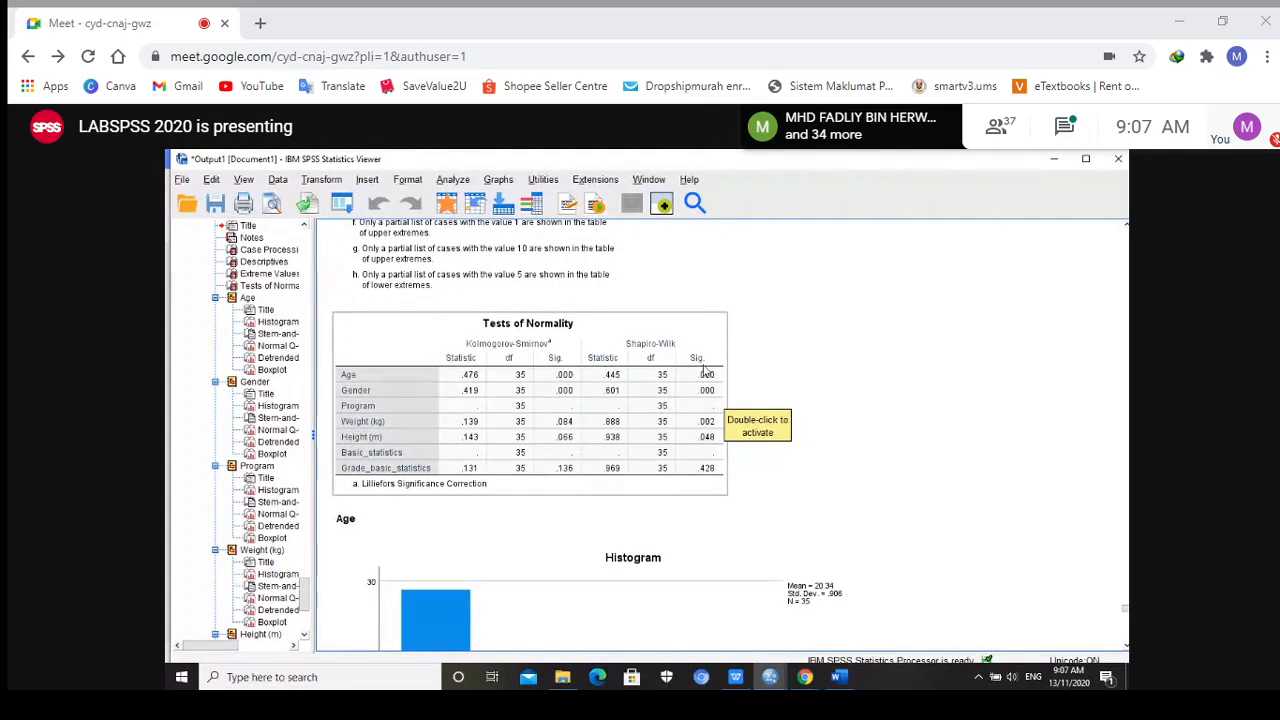
pyautogui.press('F11')
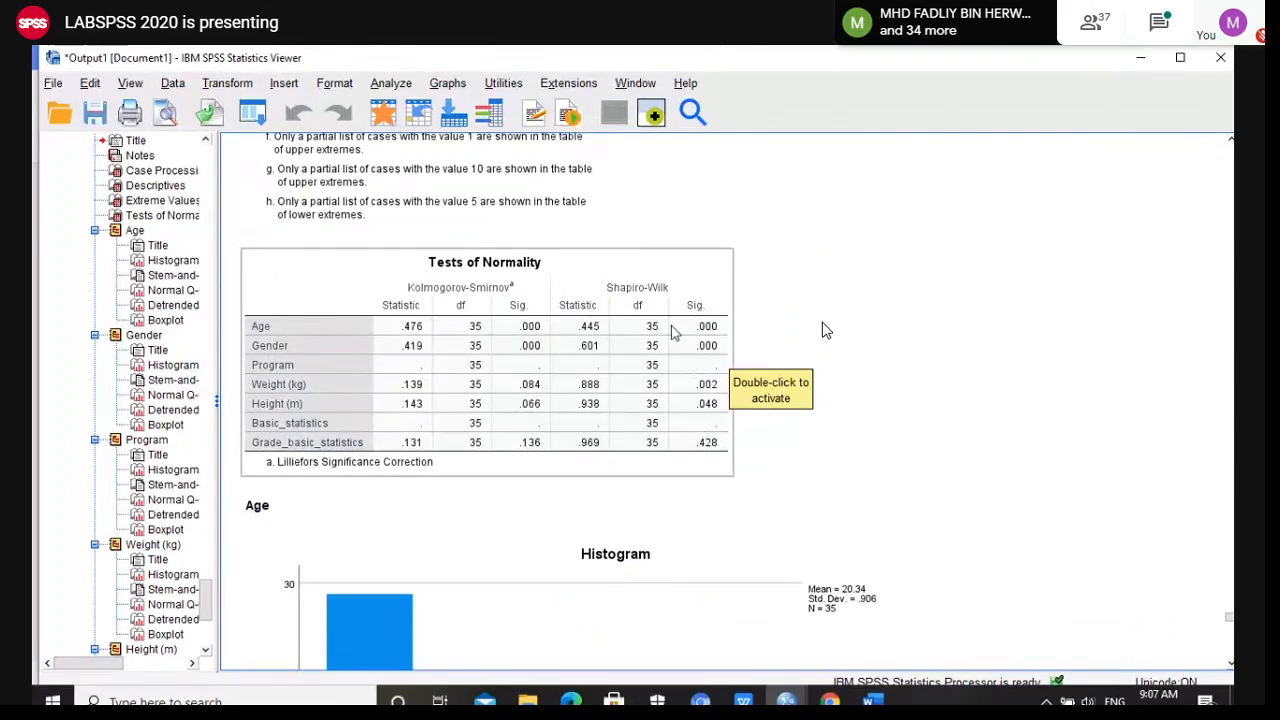
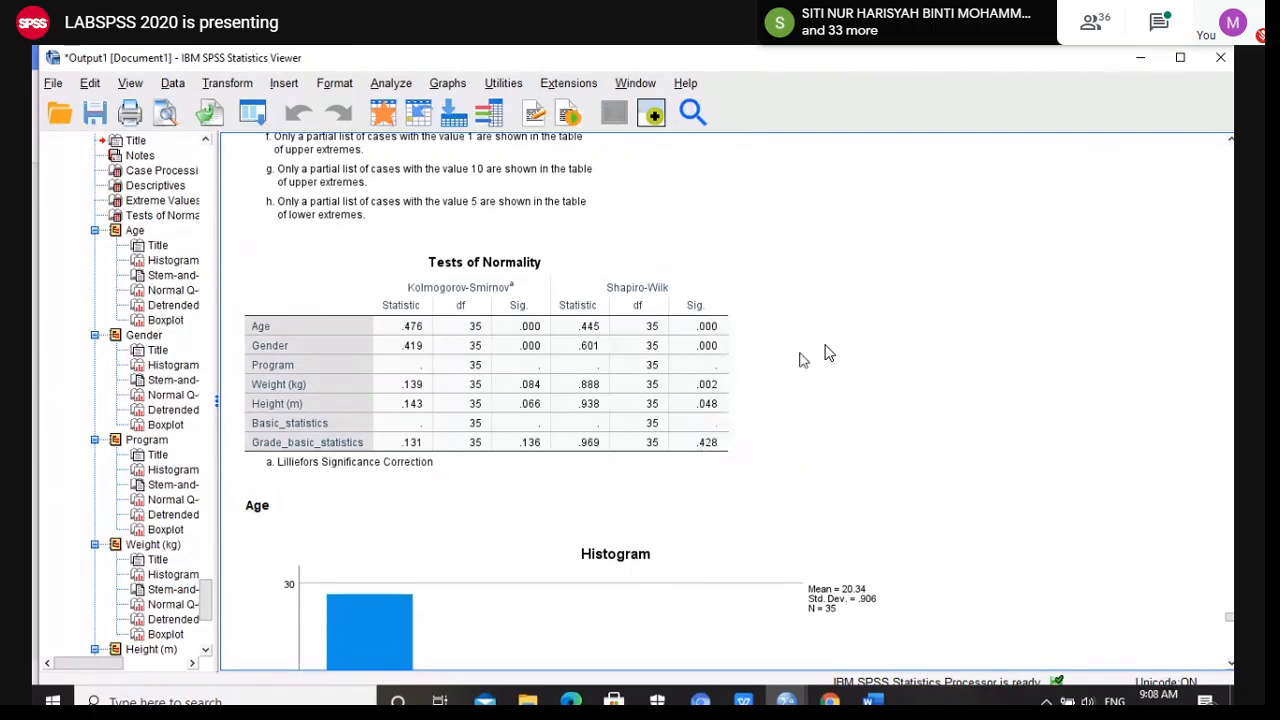
# Examine the Age histogram, stem-and-leaf plot and Normal Q-Q plot in the Explore output
pyautogui.scroll(-5, 884, 371)
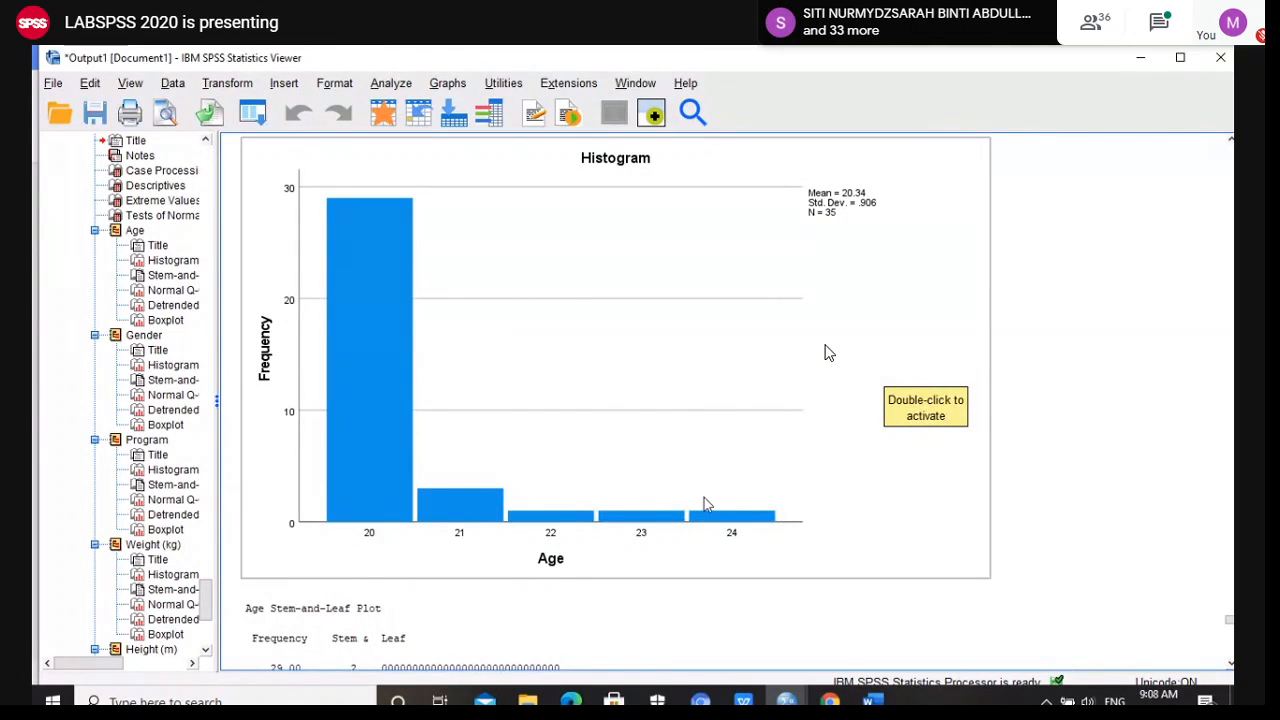
pyautogui.scroll(-6, 710, 500)
pyautogui.scroll(4, 632, 428)
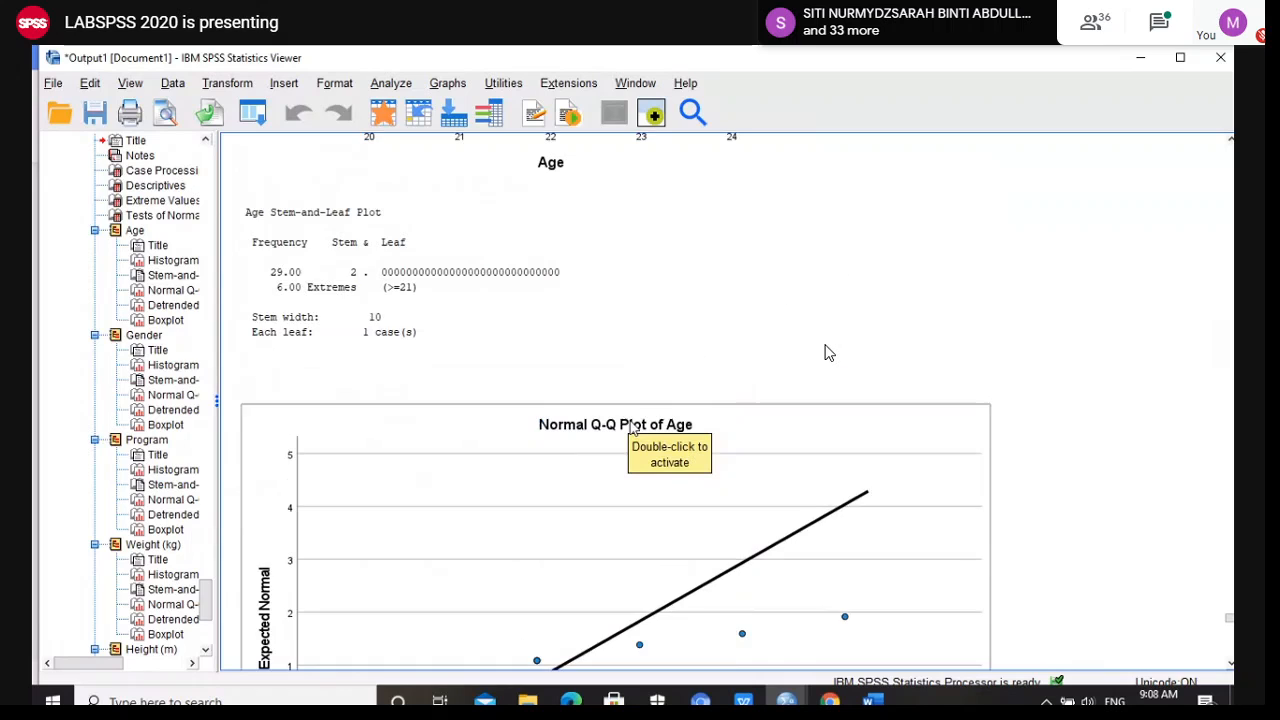
pyautogui.scroll(-4, 528, 349)
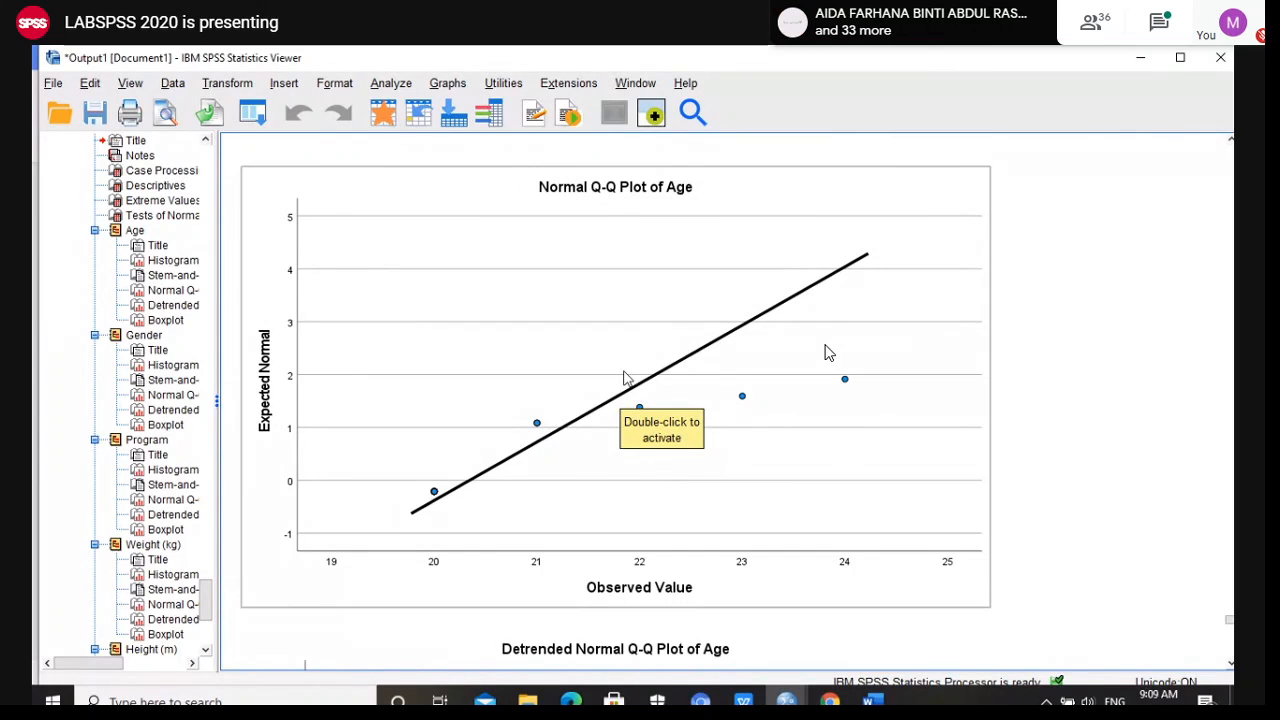
pyautogui.scroll(-5, 713, 384)
pyautogui.scroll(5, 713, 384)
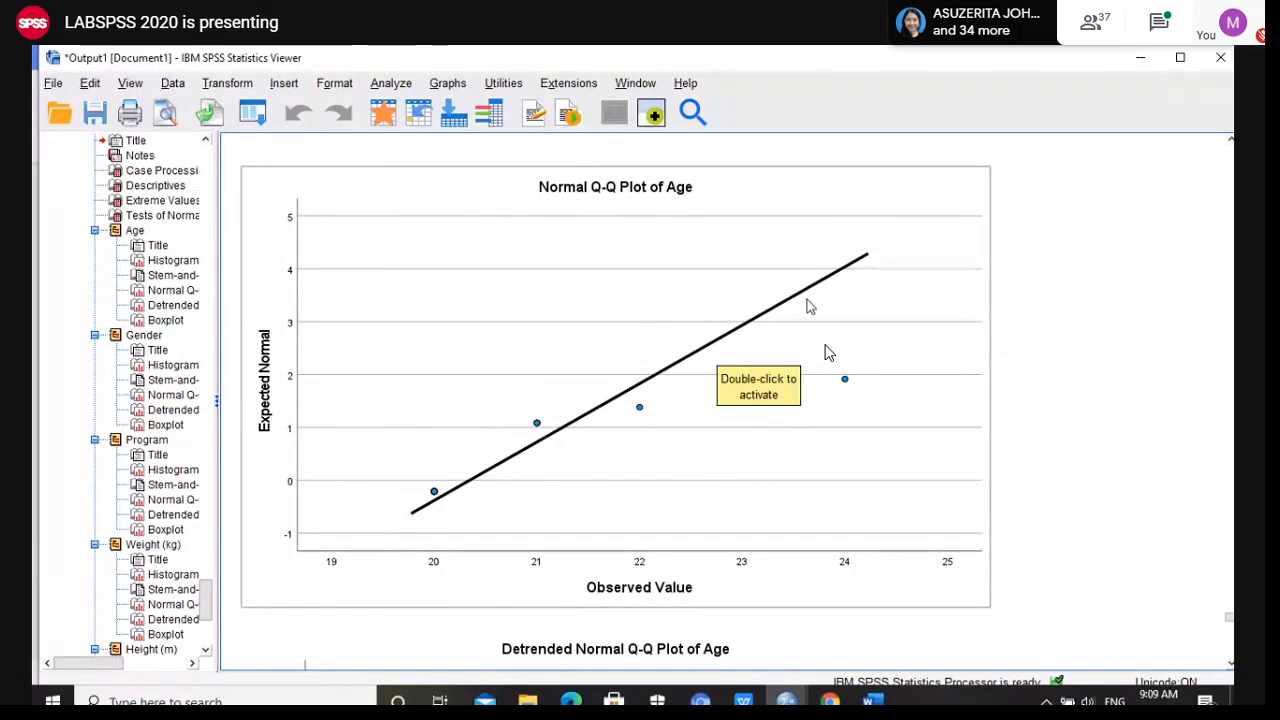
# Examine the Detrended Normal Q-Q plot of Age and the outlier cases marked on the Age boxplot
pyautogui.scroll(-8, 903, 320)
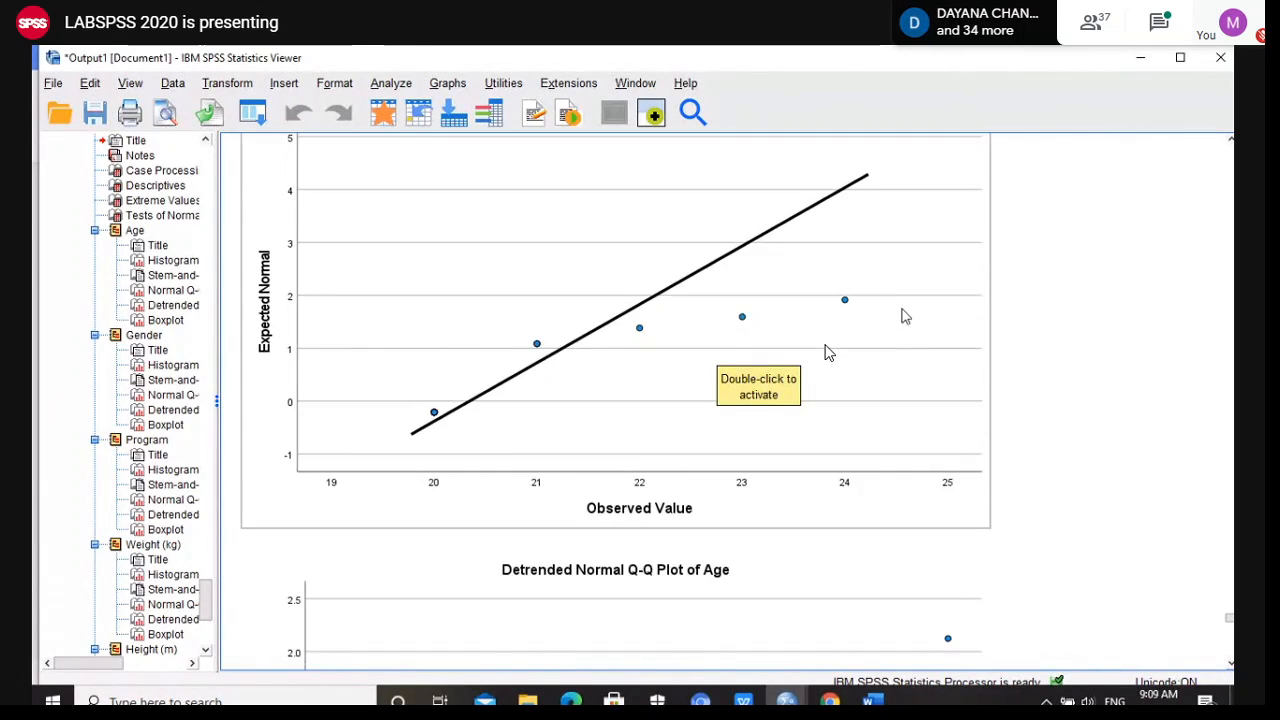
pyautogui.scroll(3, 903, 325)
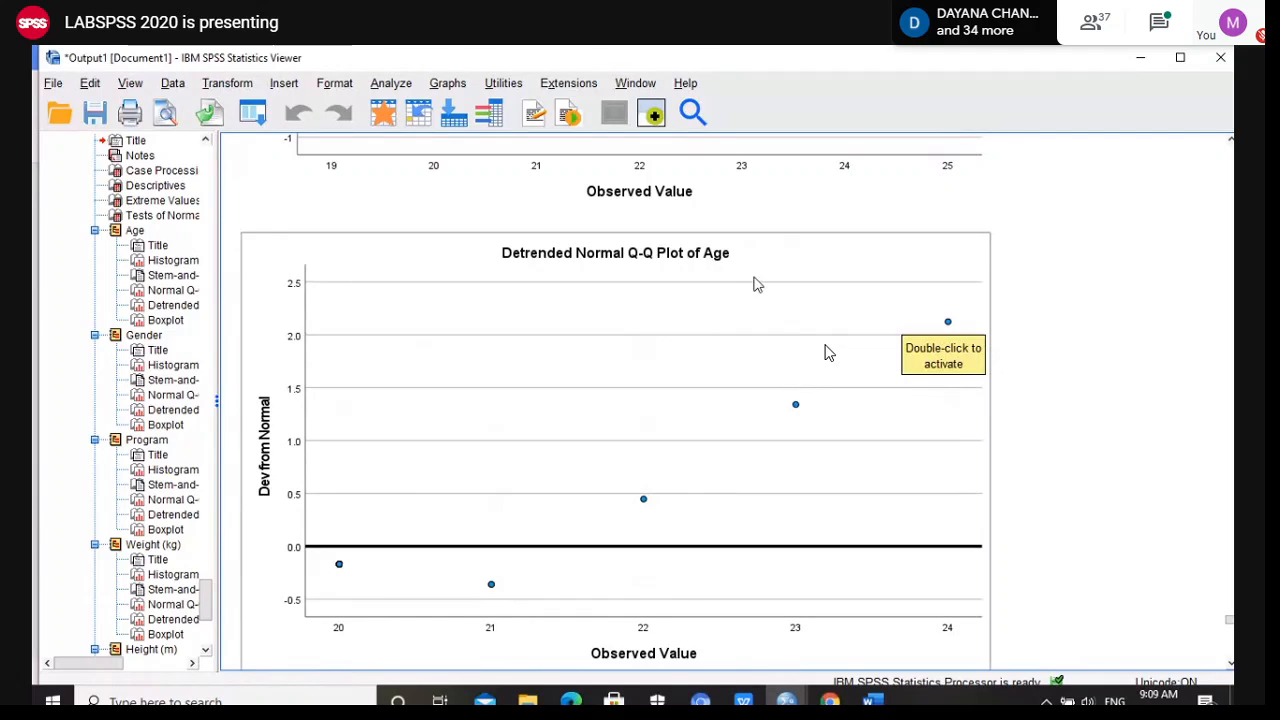
pyautogui.scroll(-2, 732, 275)
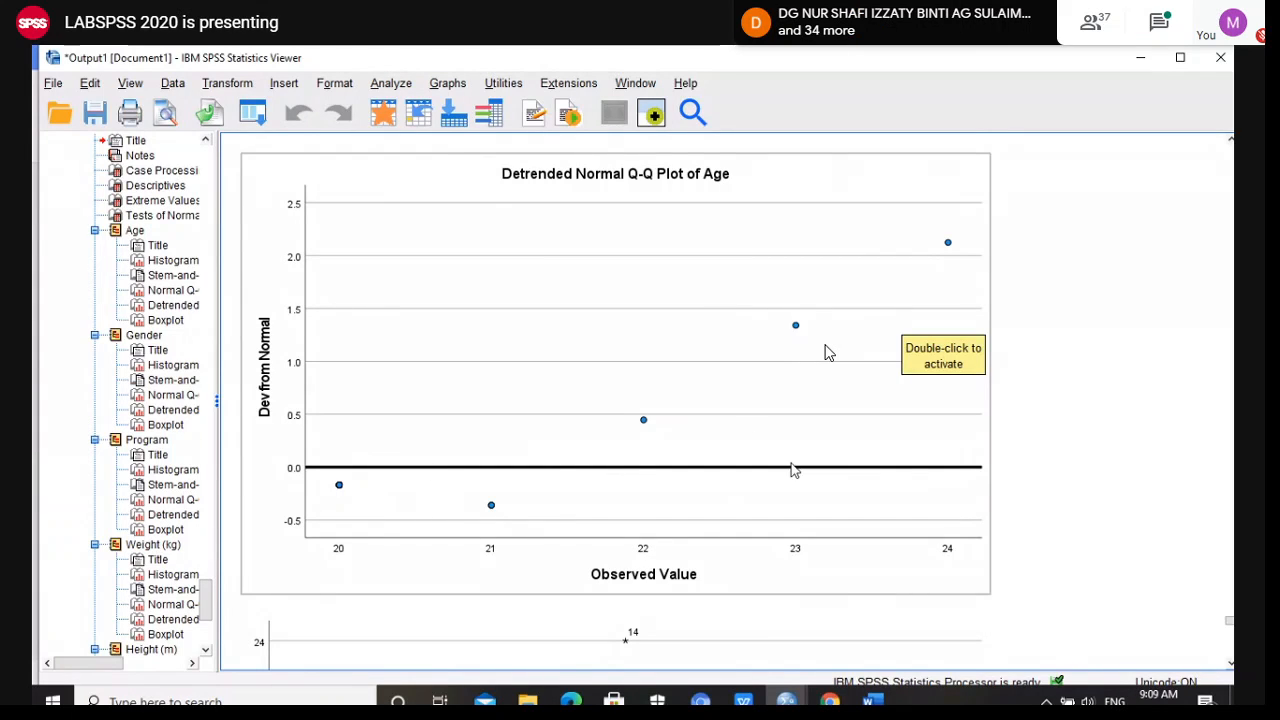
pyautogui.scroll(-5, 994, 451)
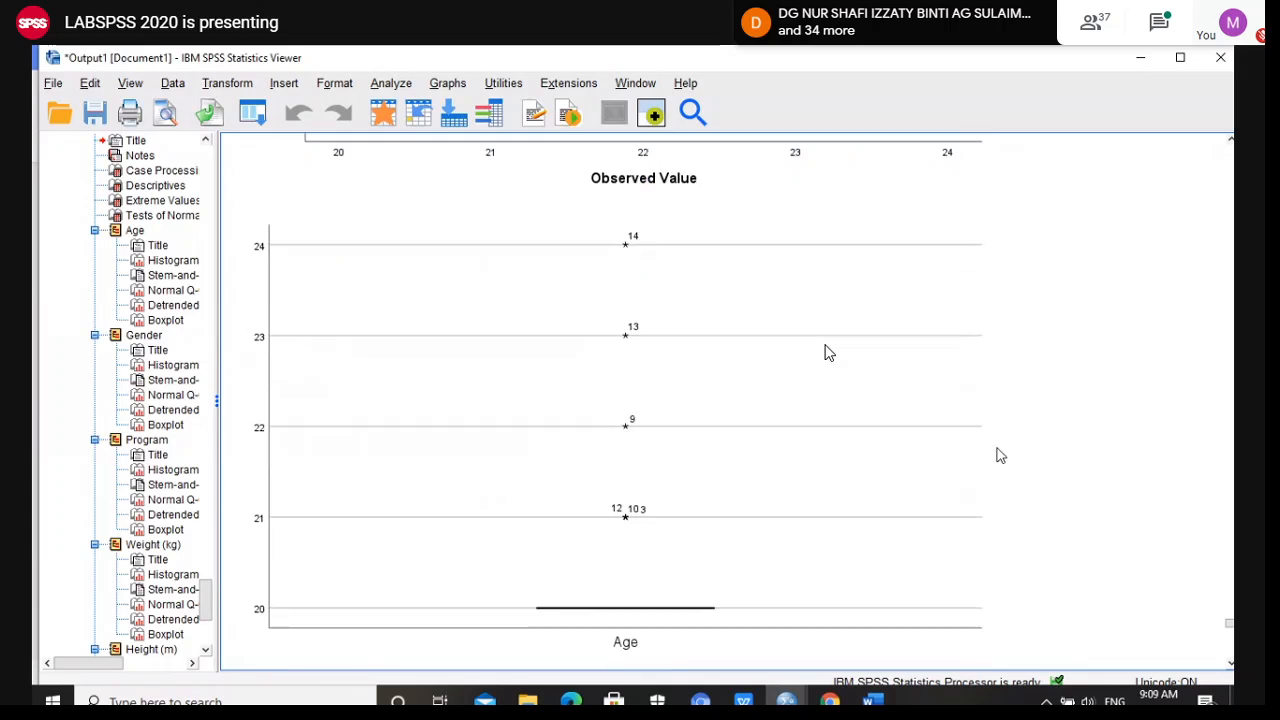
pyautogui.scroll(-2, 996, 451)
pyautogui.scroll(2, 996, 451)
pyautogui.click(553, 248)
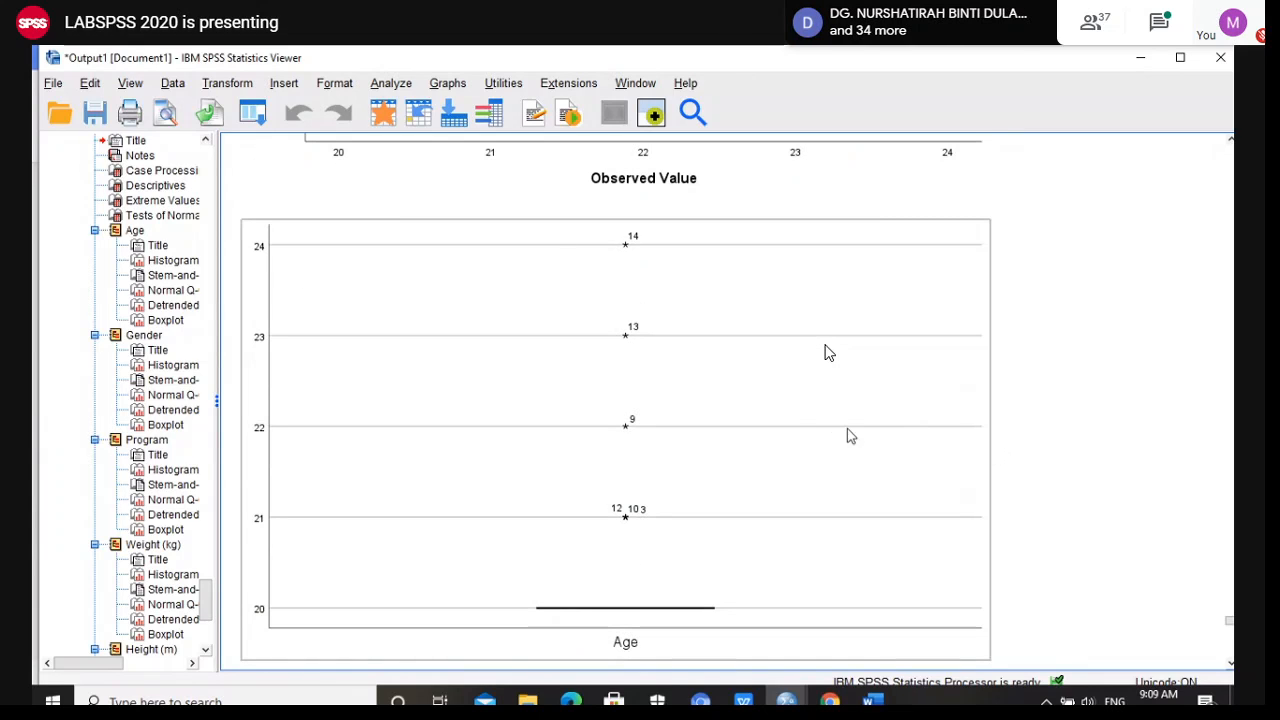
pyautogui.scroll(-2, 795, 418)
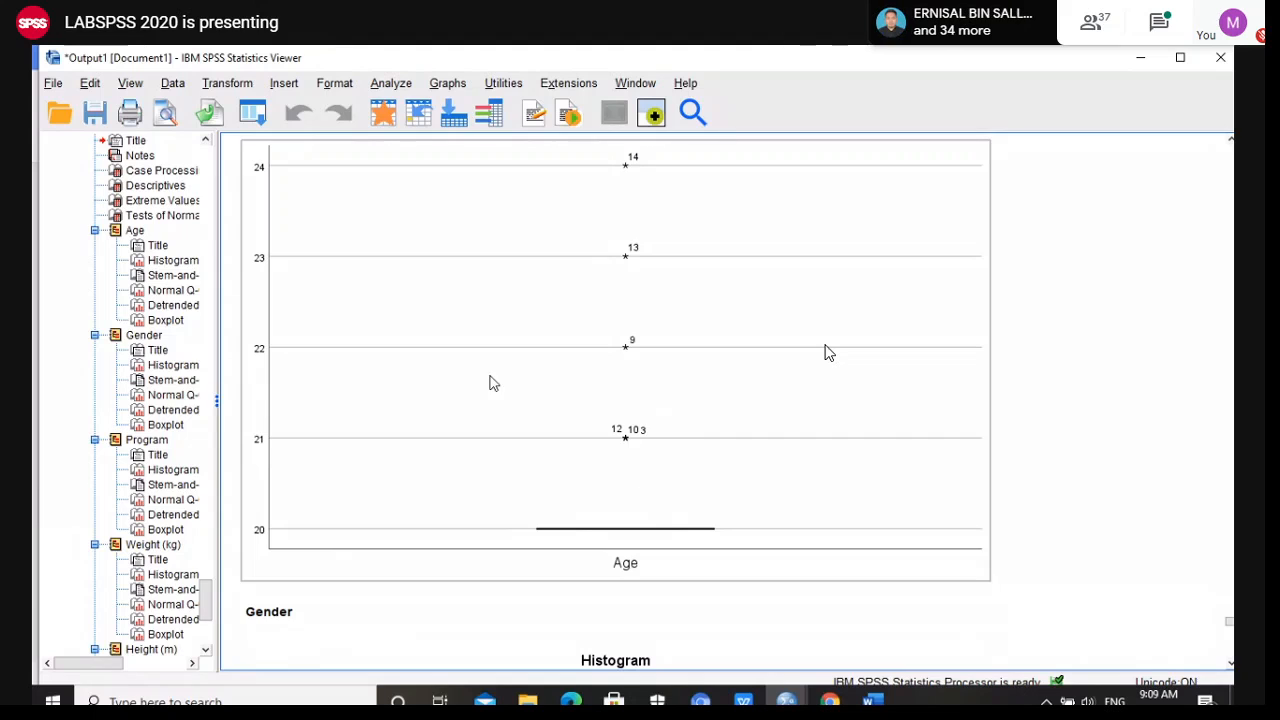
pyautogui.scroll(5, 526, 354)
# Review the Gender plots in the Explore output, from the histogram through the Q-Q plots to the boxplot
pyautogui.scroll(-15, 563, 406)
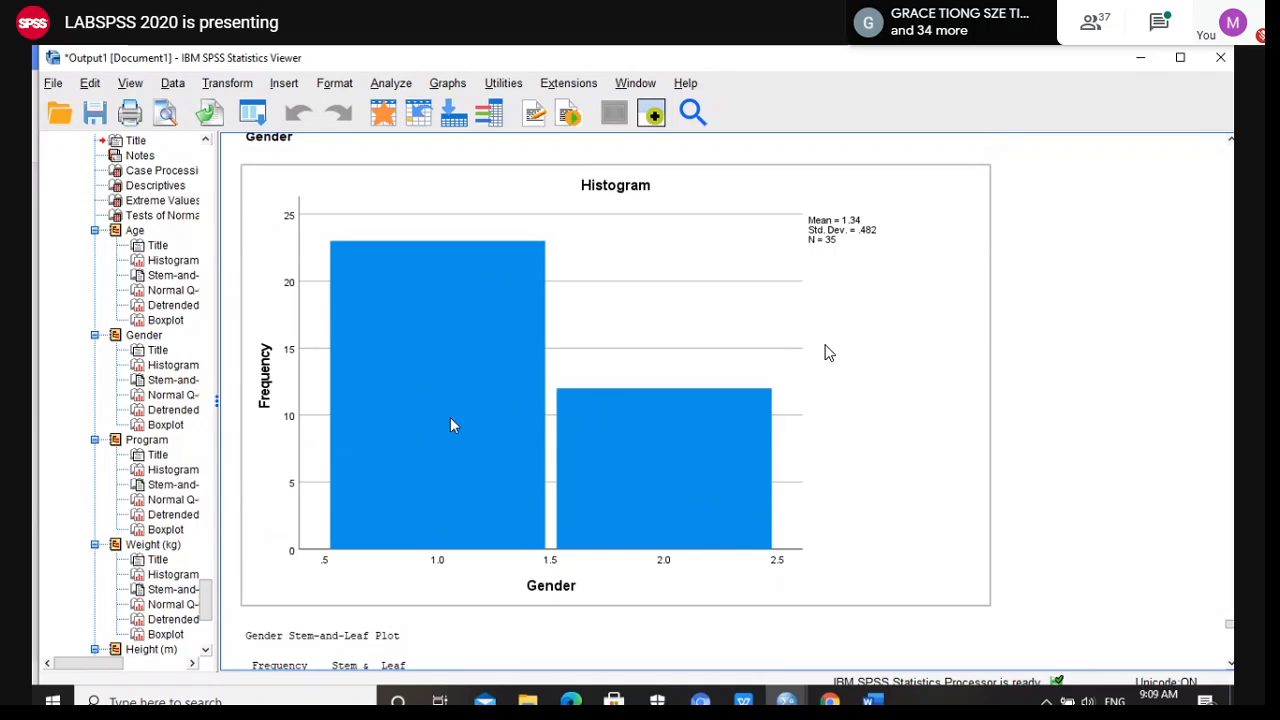
pyautogui.scroll(-10, 742, 500)
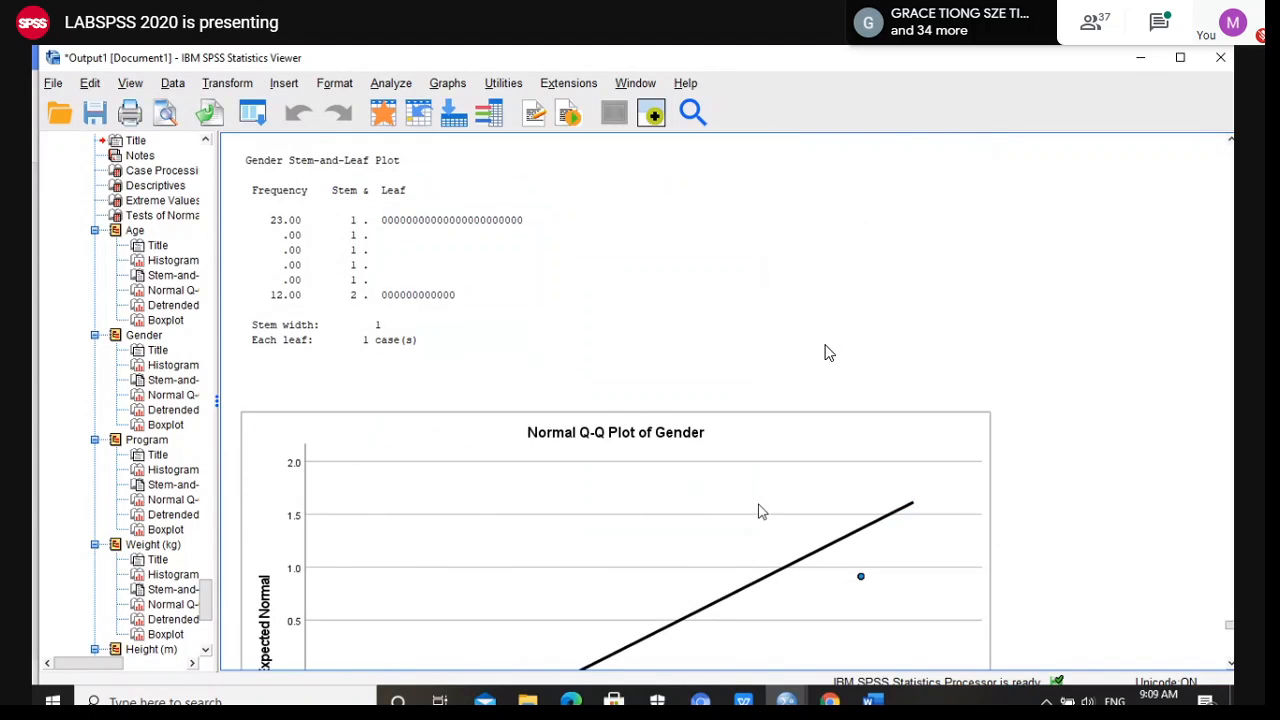
pyautogui.scroll(-5, 760, 511)
pyautogui.scroll(-5, 826, 352)
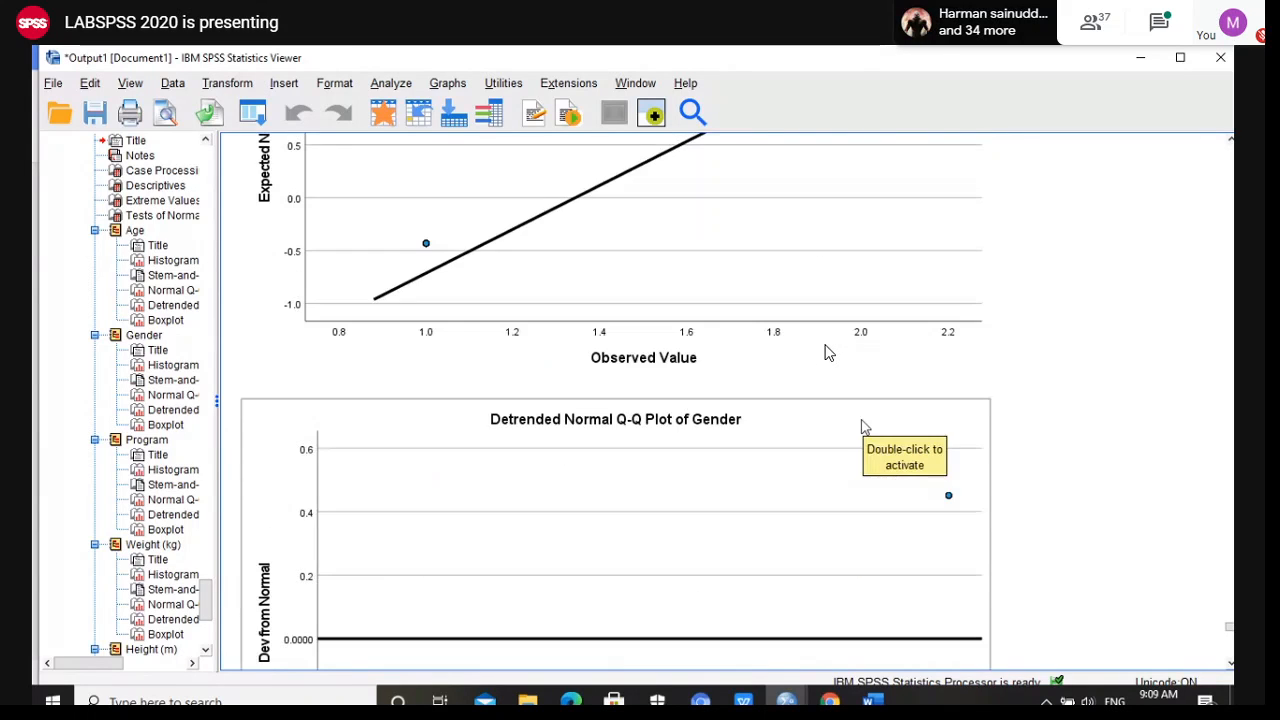
pyautogui.scroll(-6, 860, 427)
pyautogui.scroll(-9, 840, 390)
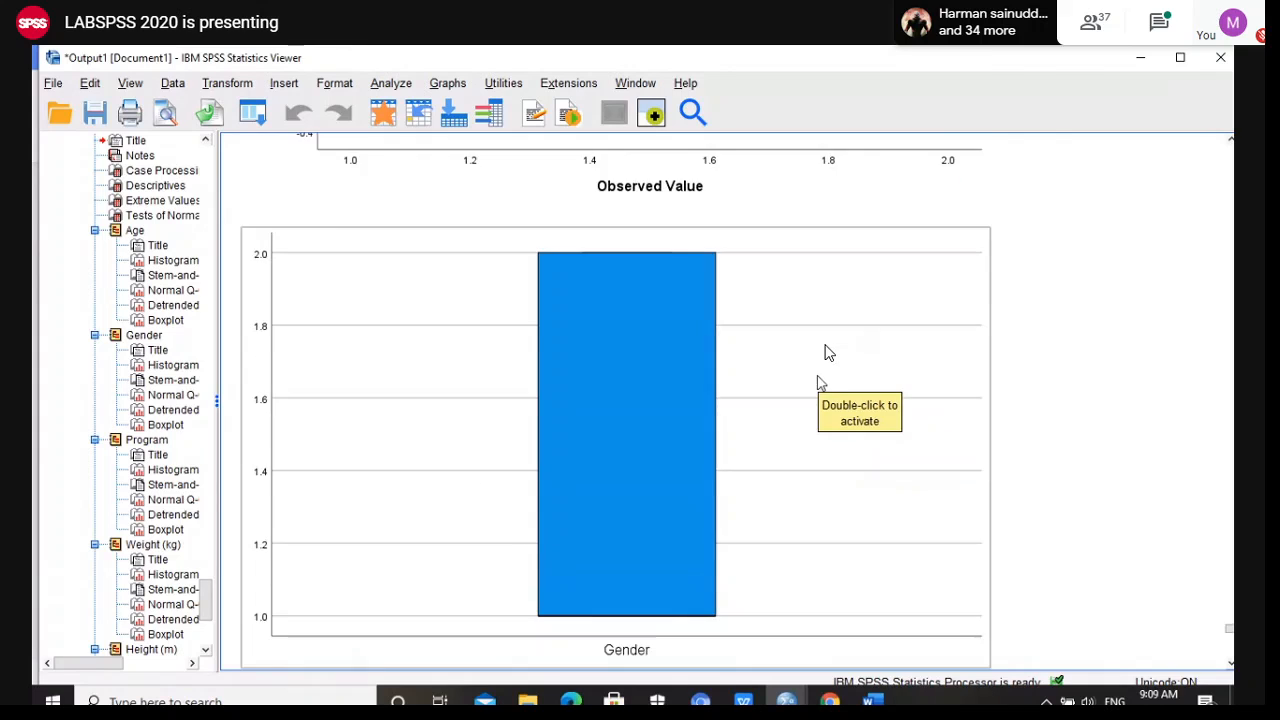
pyautogui.scroll(3, 667, 328)
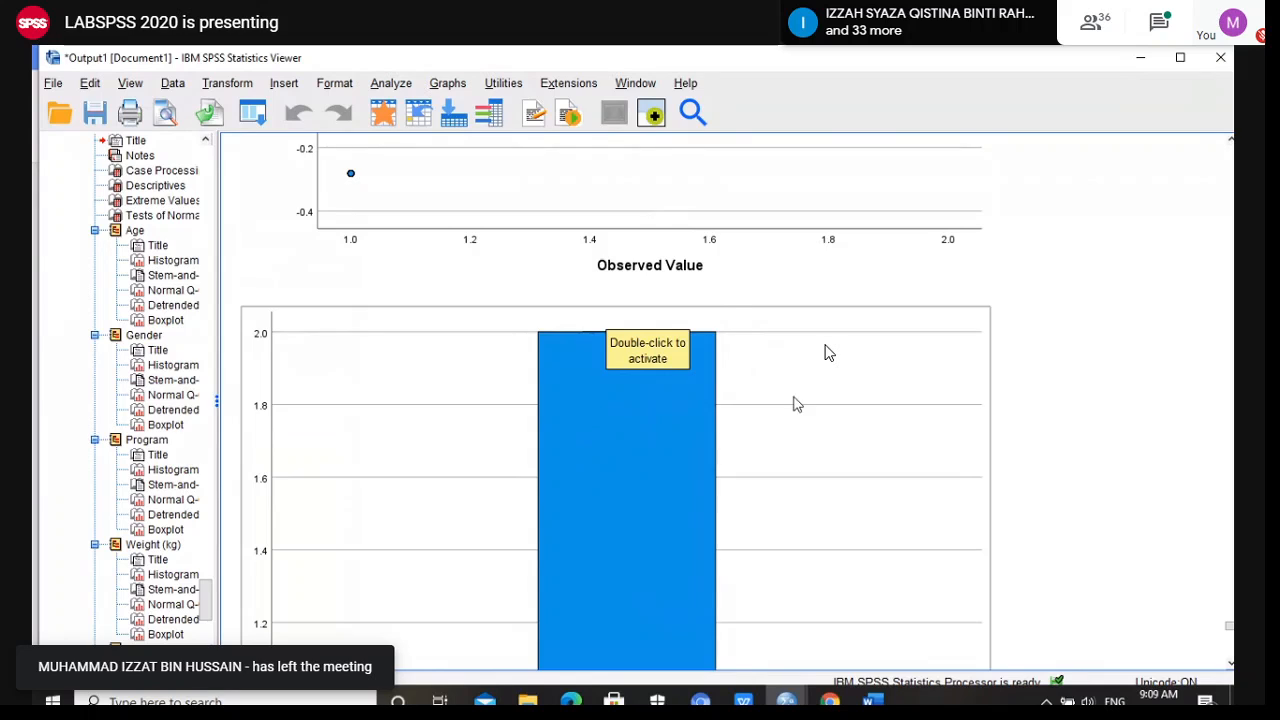
# Review the Program histogram, stem-and-leaf plot, Normal and Detrended Q-Q plots, and boxplot
pyautogui.scroll(-12, 795, 404)
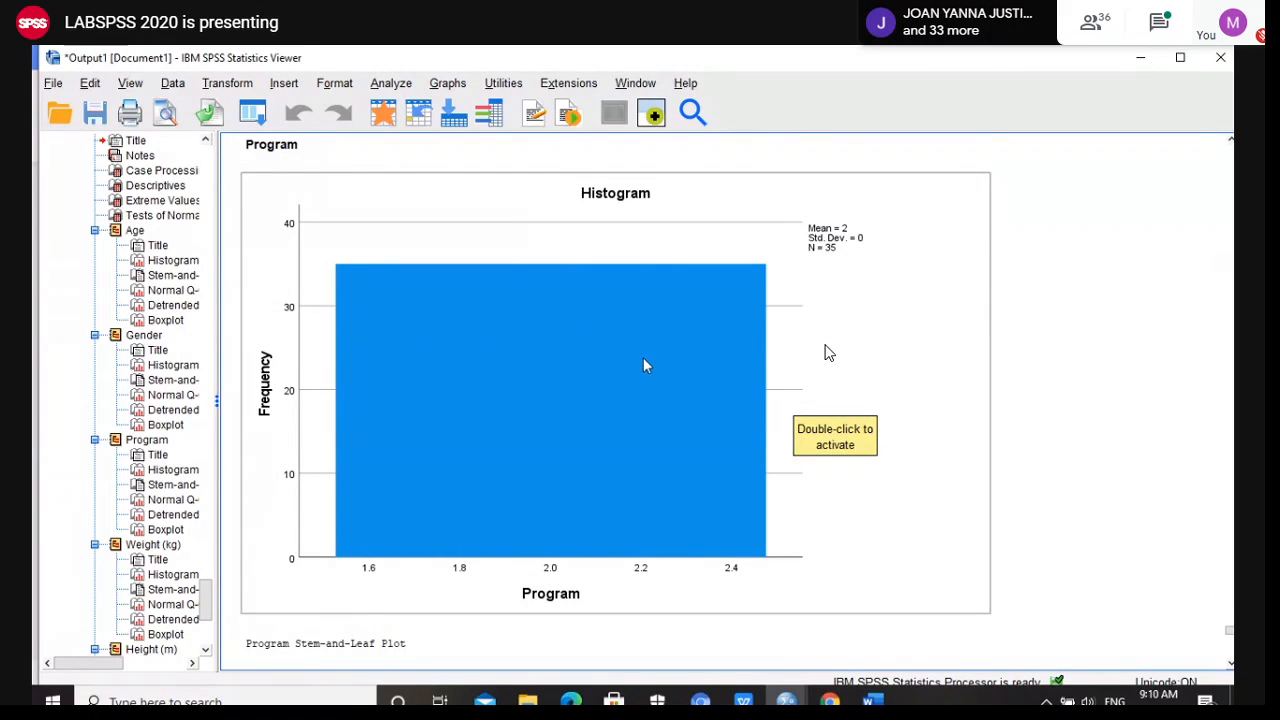
pyautogui.scroll(-5, 643, 357)
pyautogui.scroll(-5, 645, 353)
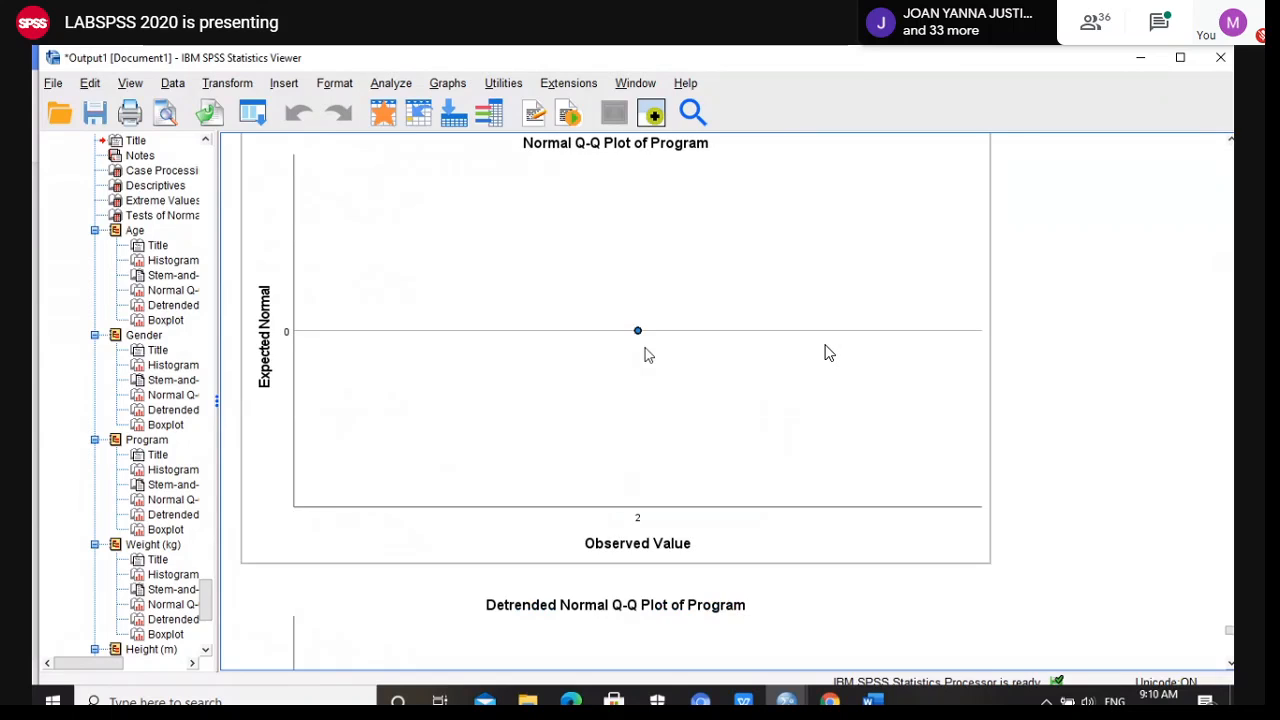
pyautogui.scroll(10, 652, 327)
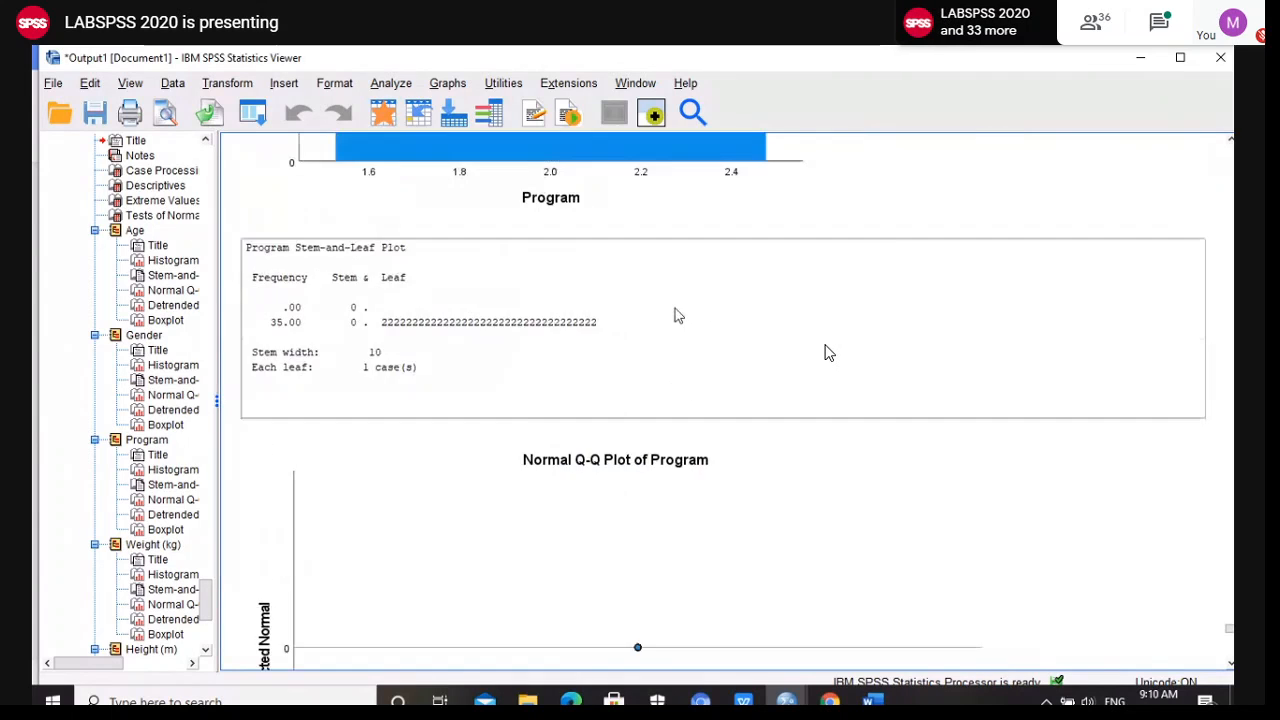
pyautogui.scroll(-10, 675, 323)
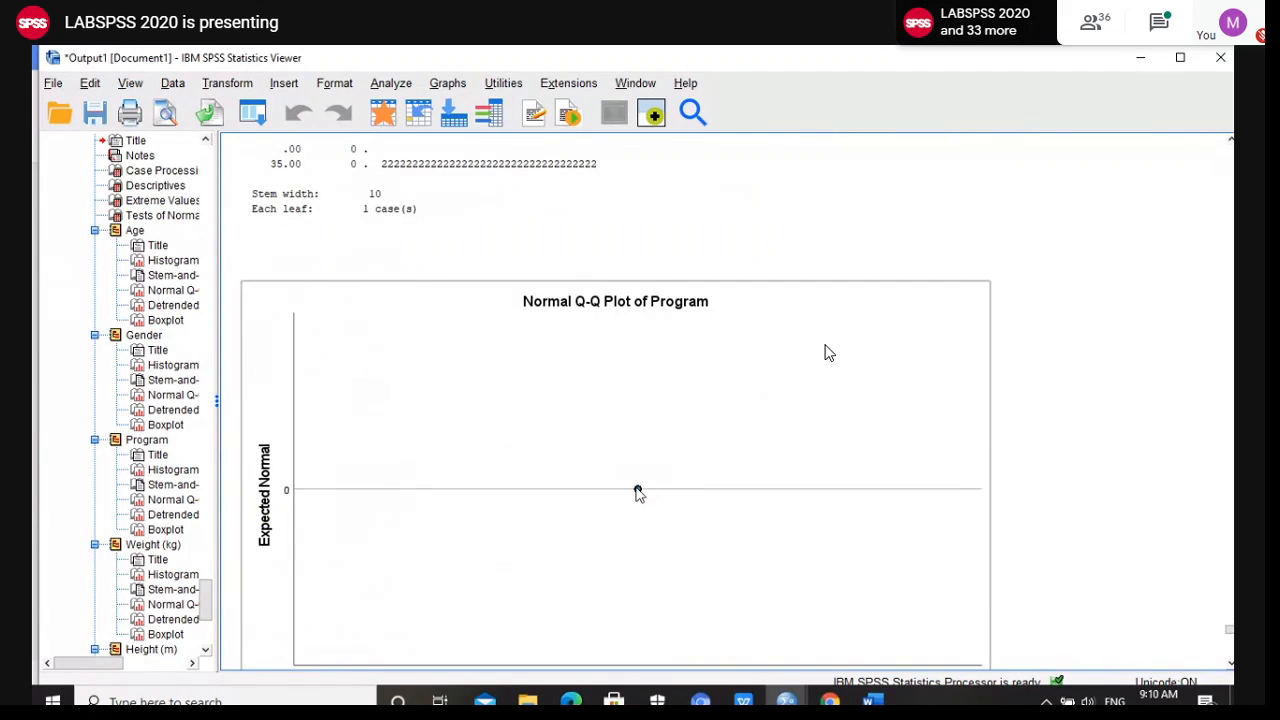
pyautogui.scroll(-10, 820, 451)
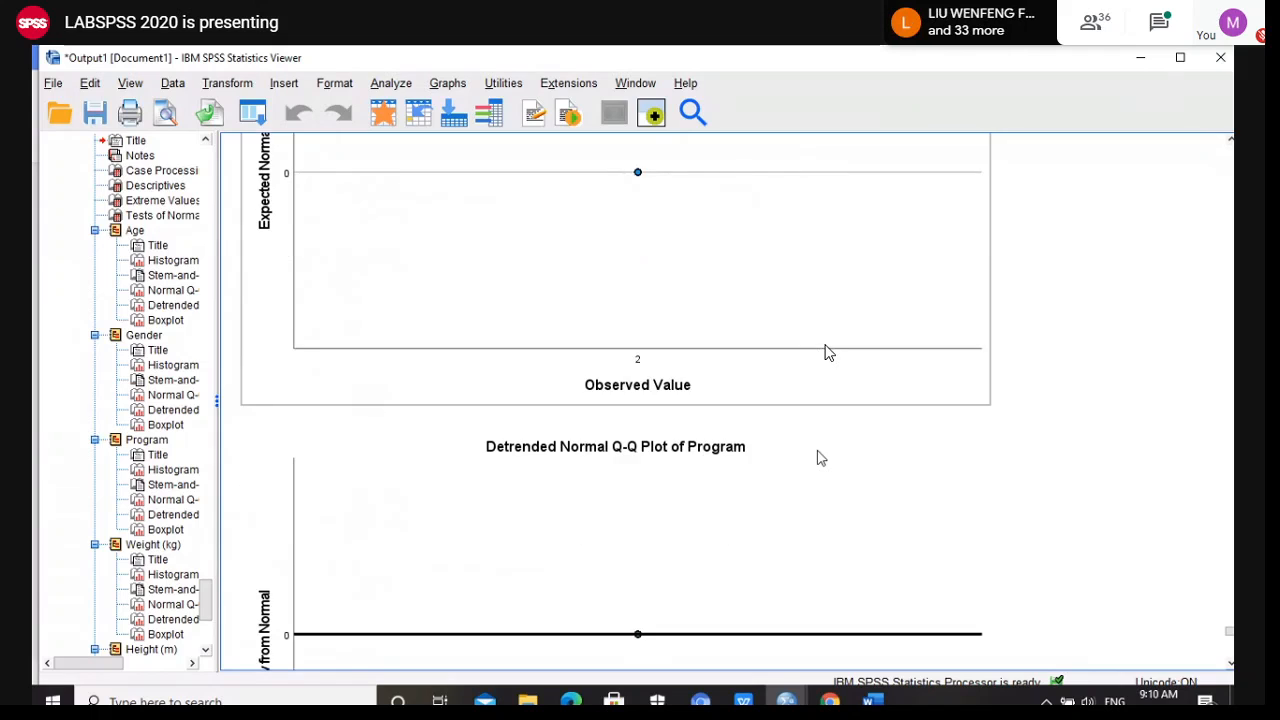
pyautogui.scroll(-10, 657, 454)
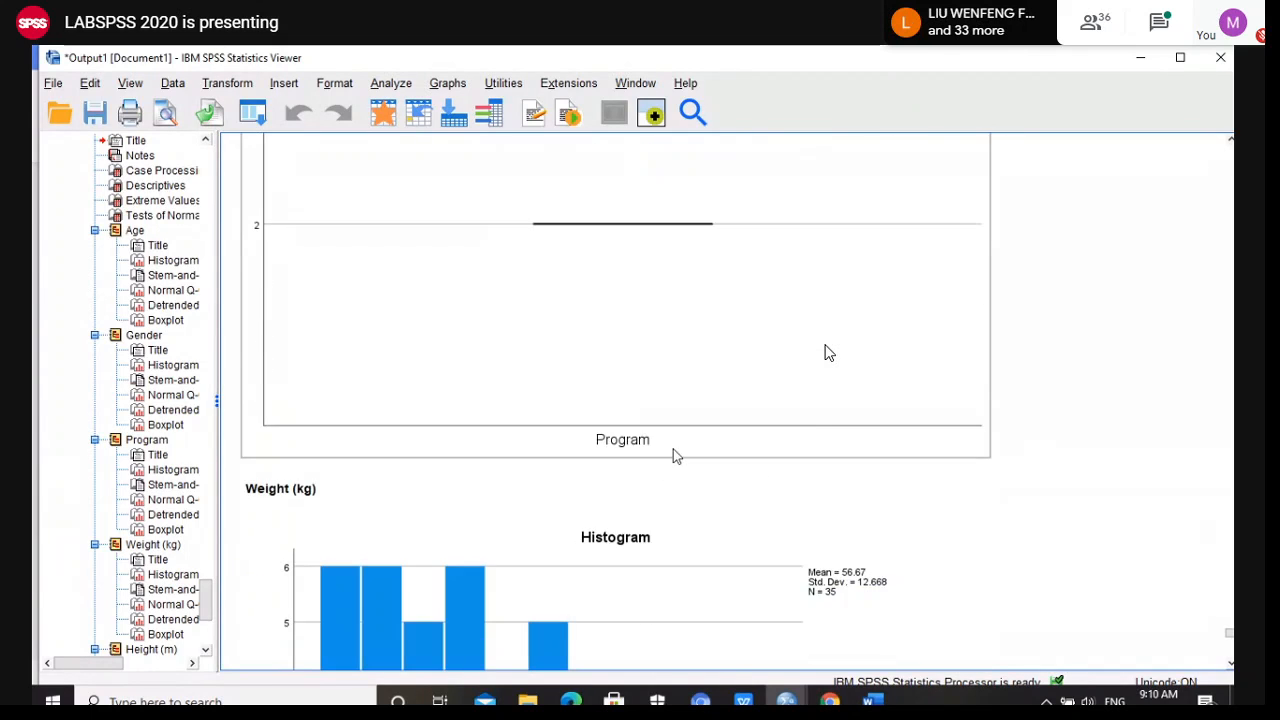
# Examine the Weight (kg) histogram, stem-and-leaf plot, Q-Q plots and boxplot, including the outlier cases marked on the boxplot
pyautogui.scroll(-3, 705, 413)
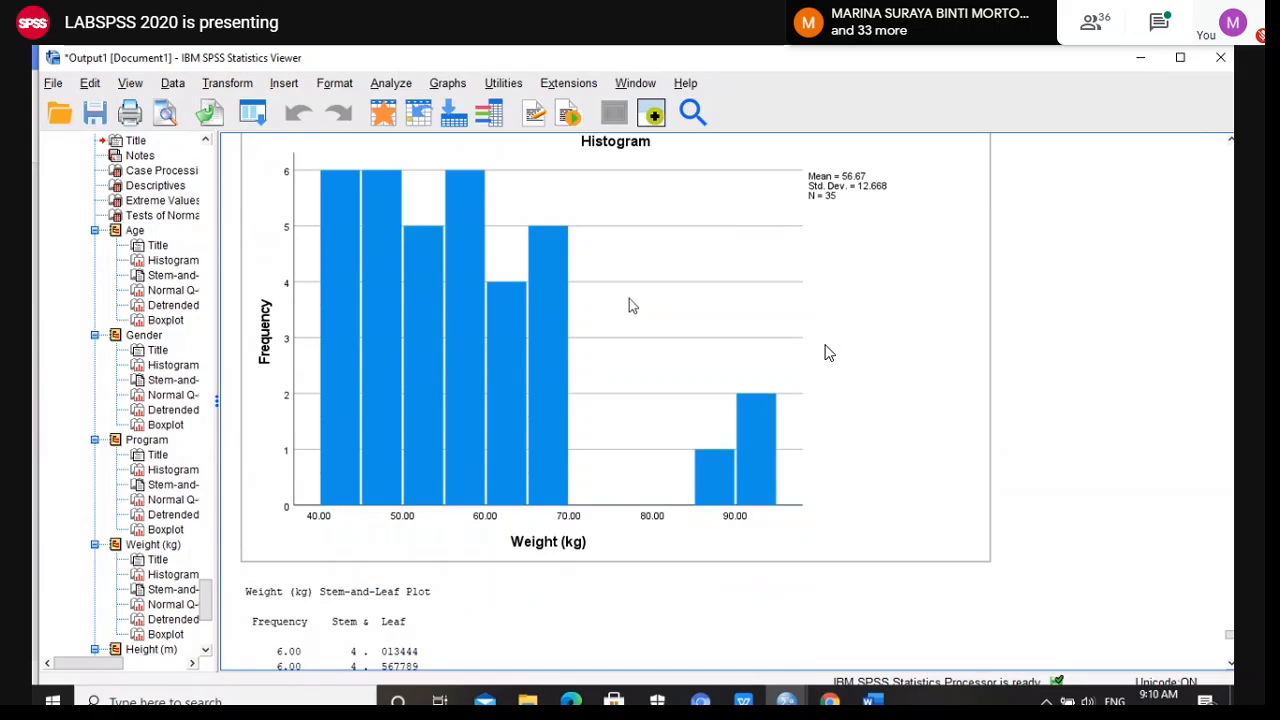
pyautogui.scroll(-3, 630, 305)
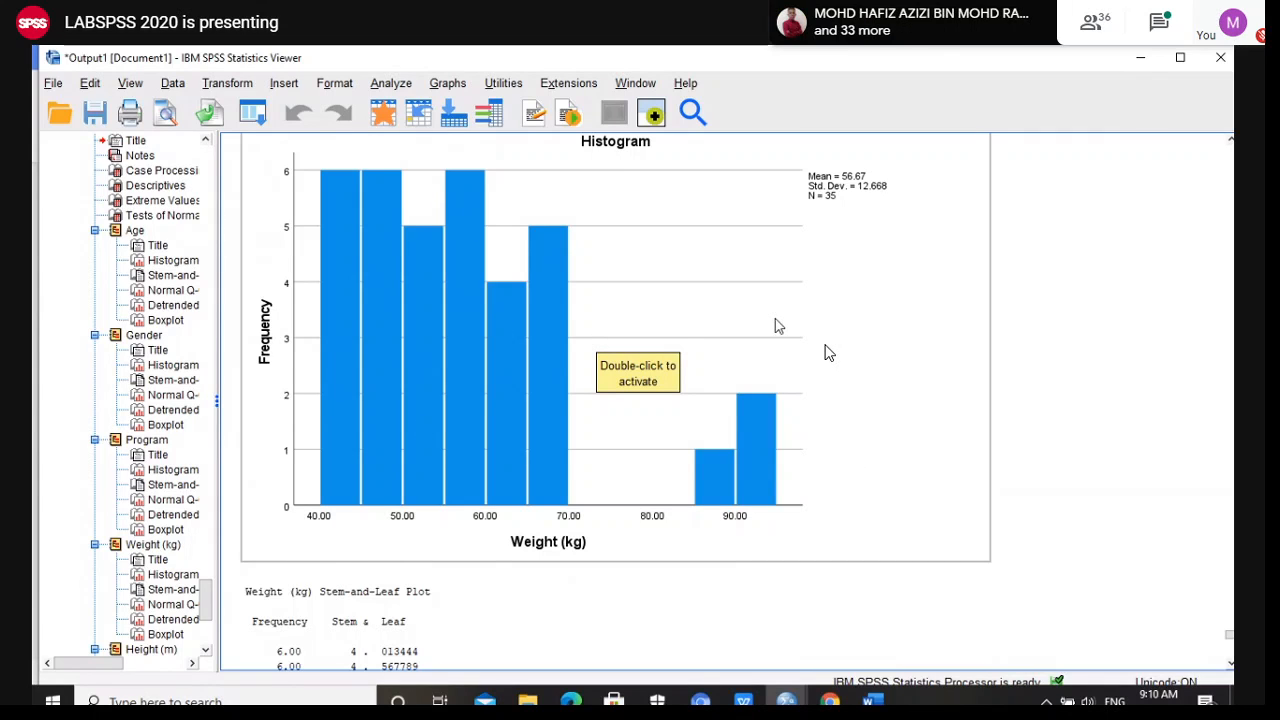
pyautogui.scroll(-10, 828, 352)
pyautogui.scroll(-2, 828, 352)
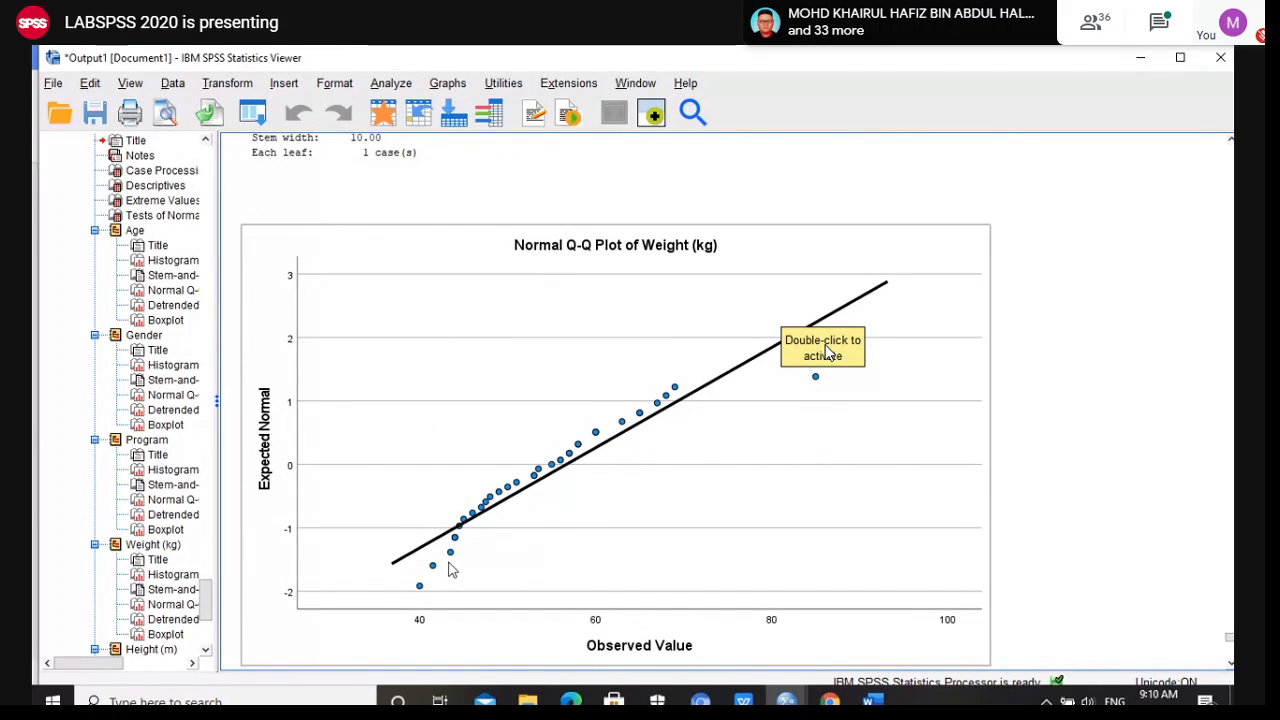
pyautogui.scroll(-10, 843, 379)
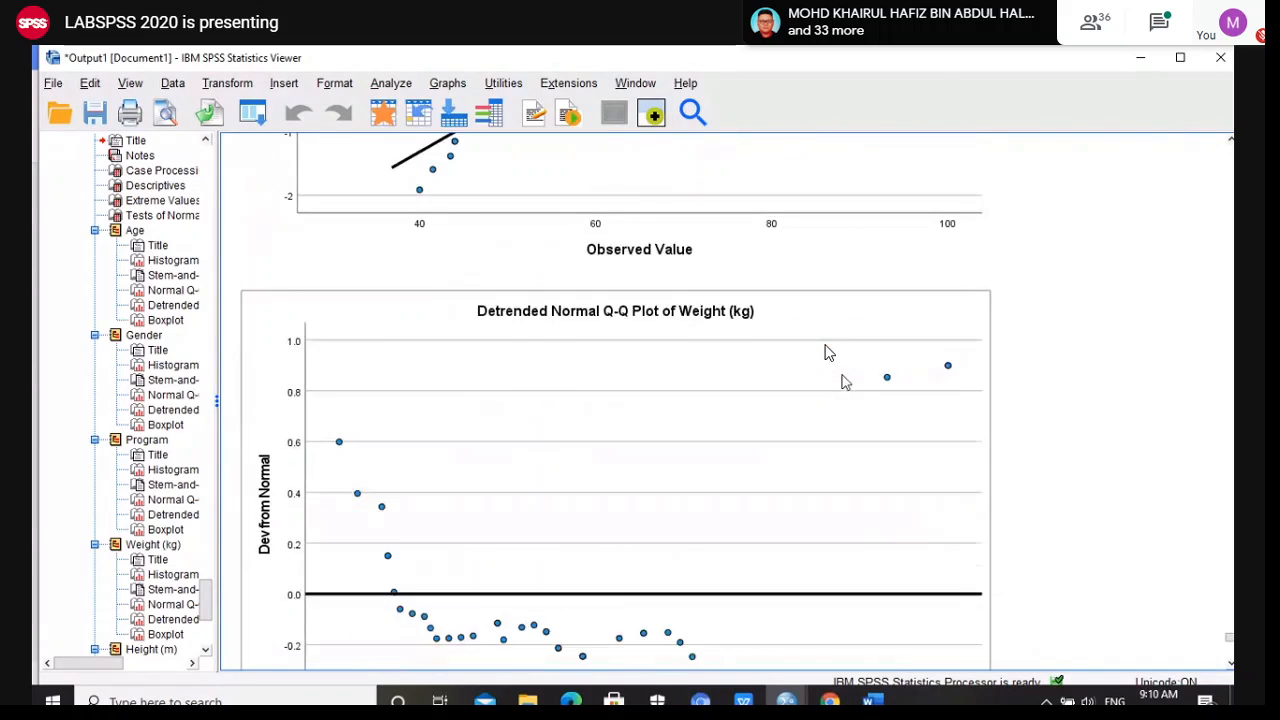
pyautogui.scroll(-10, 843, 381)
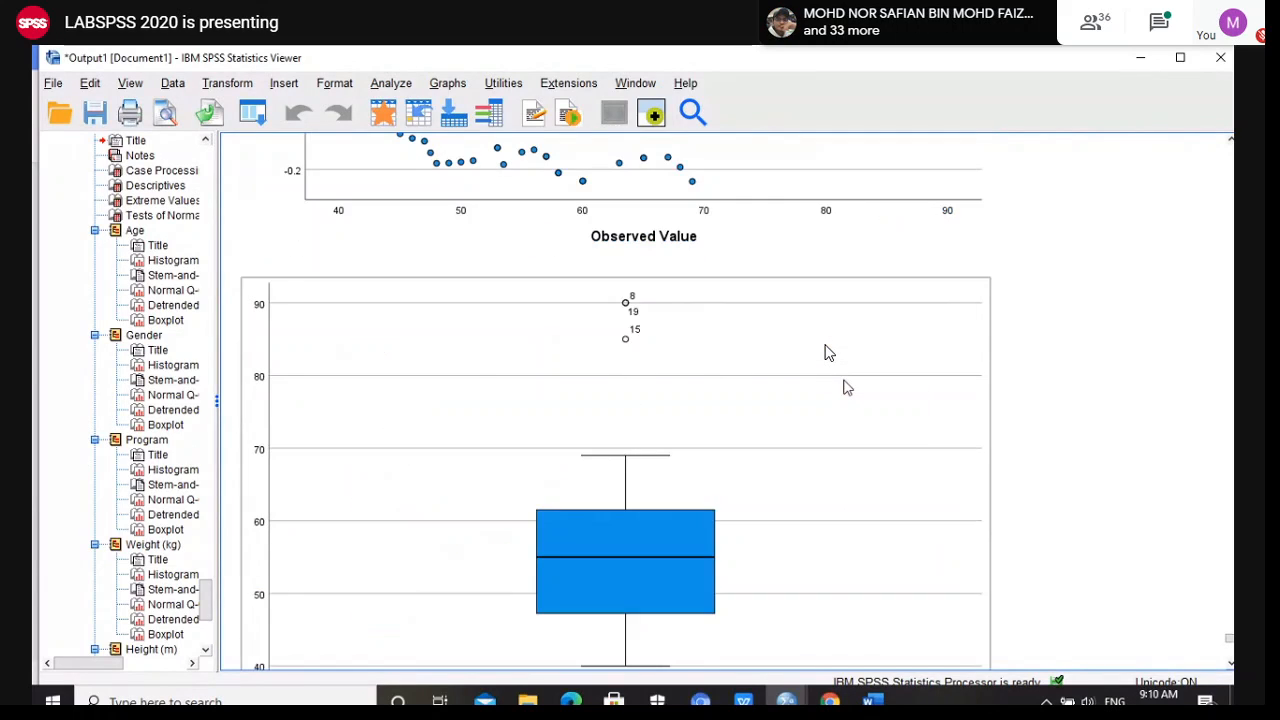
pyautogui.scroll(2, 845, 389)
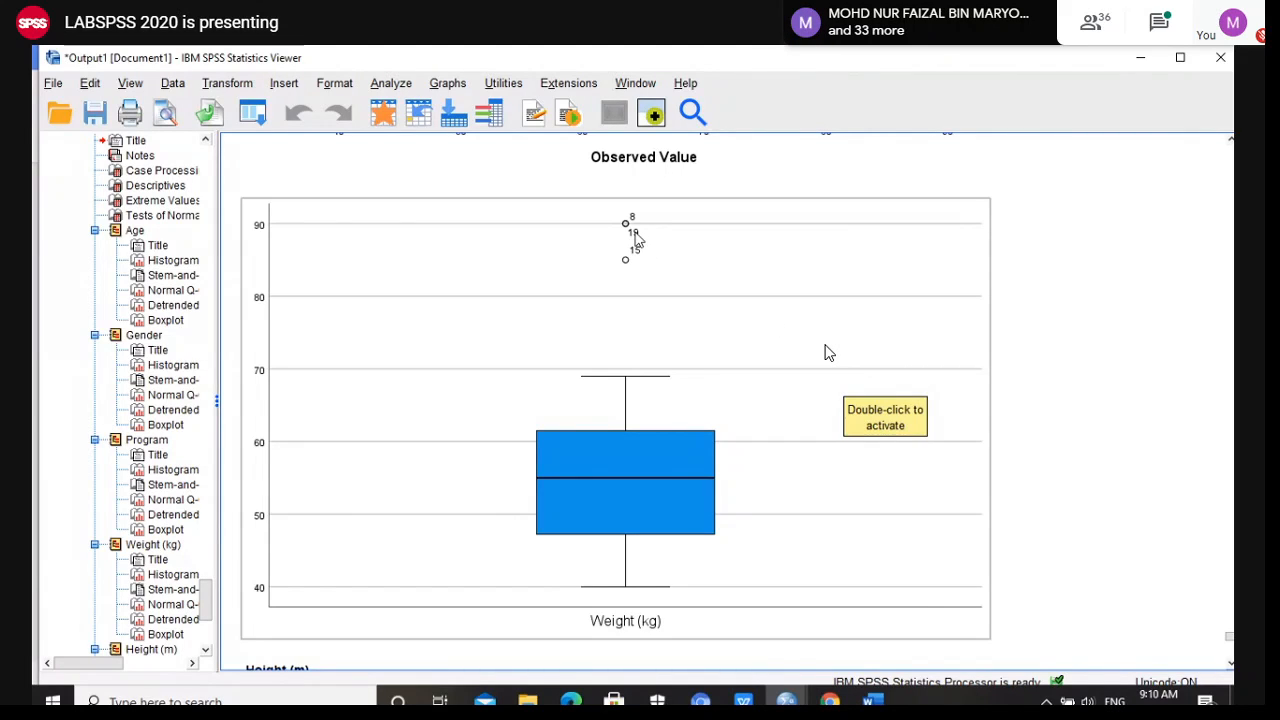
# View the student data set in the Data Editor and return to the Weight (kg) boxplot in the output
pyautogui.click(786, 700)
pyautogui.click(847, 650)
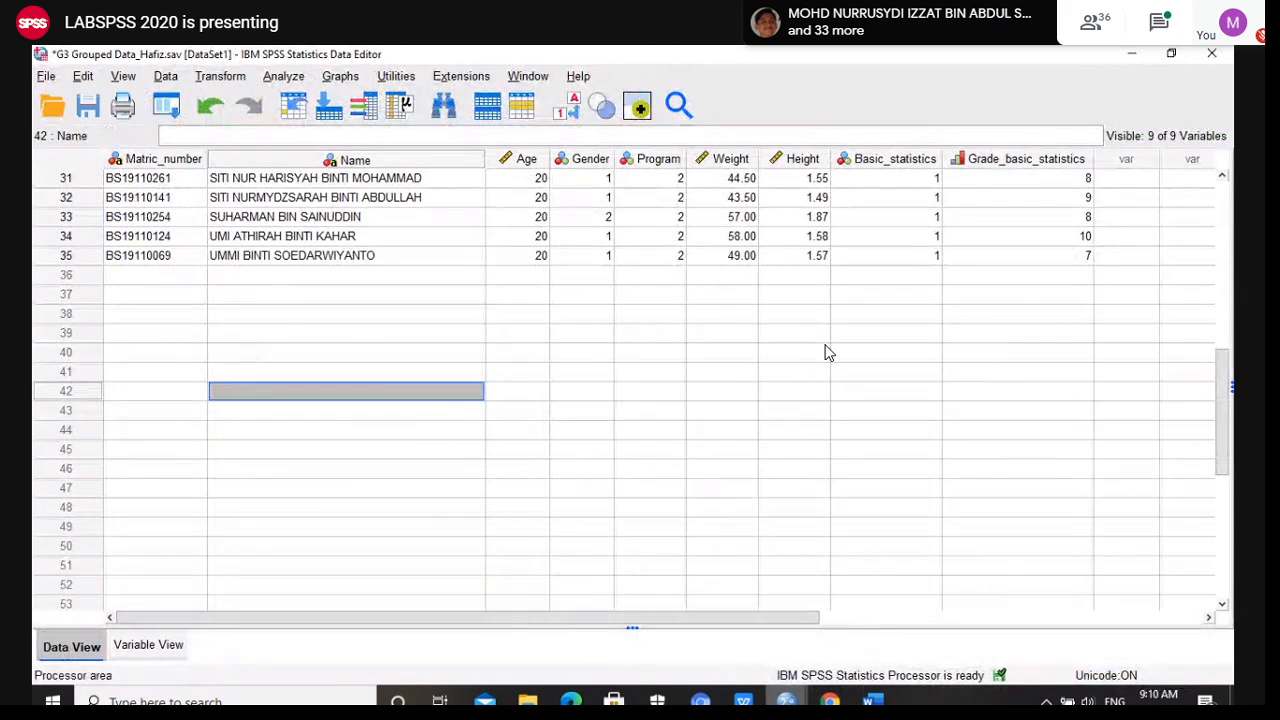
pyautogui.click(786, 700)
pyautogui.click(754, 649)
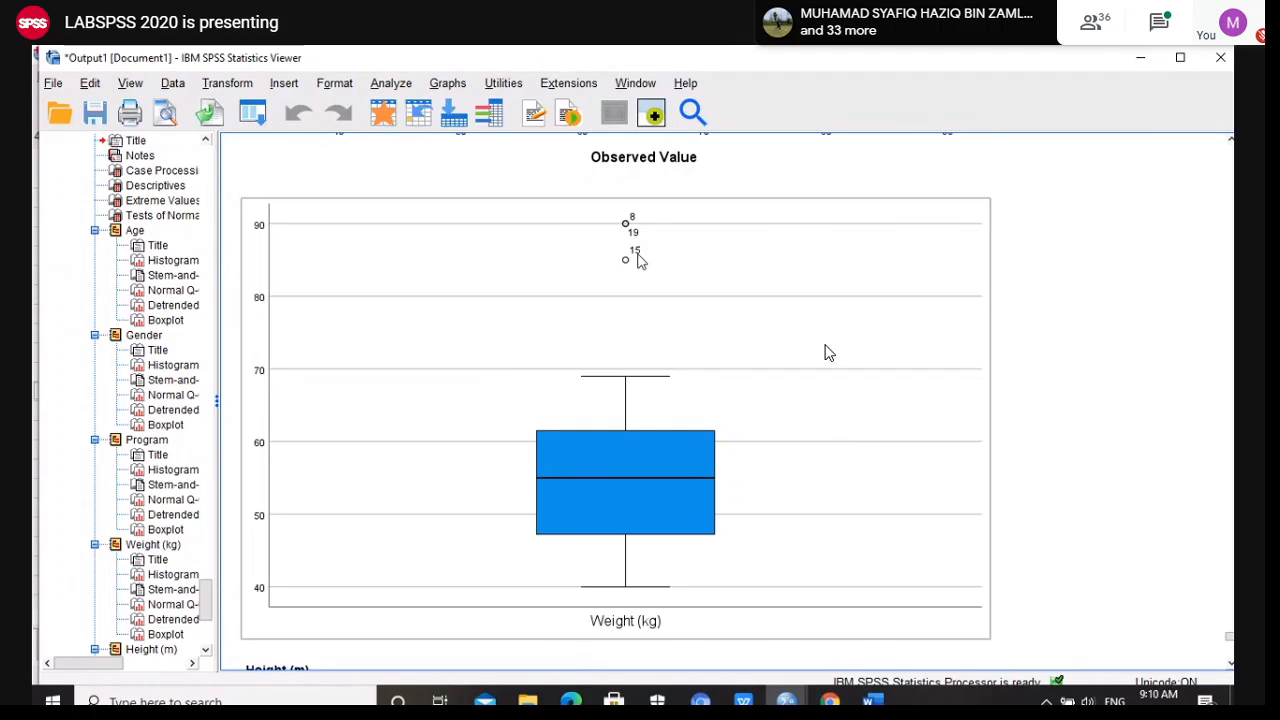
# Review the Height (m) histogram, stem-and-leaf plot, Normal and Detrended Q-Q plots, and boxplot in the Explore output
pyautogui.scroll(-5, 870, 385)
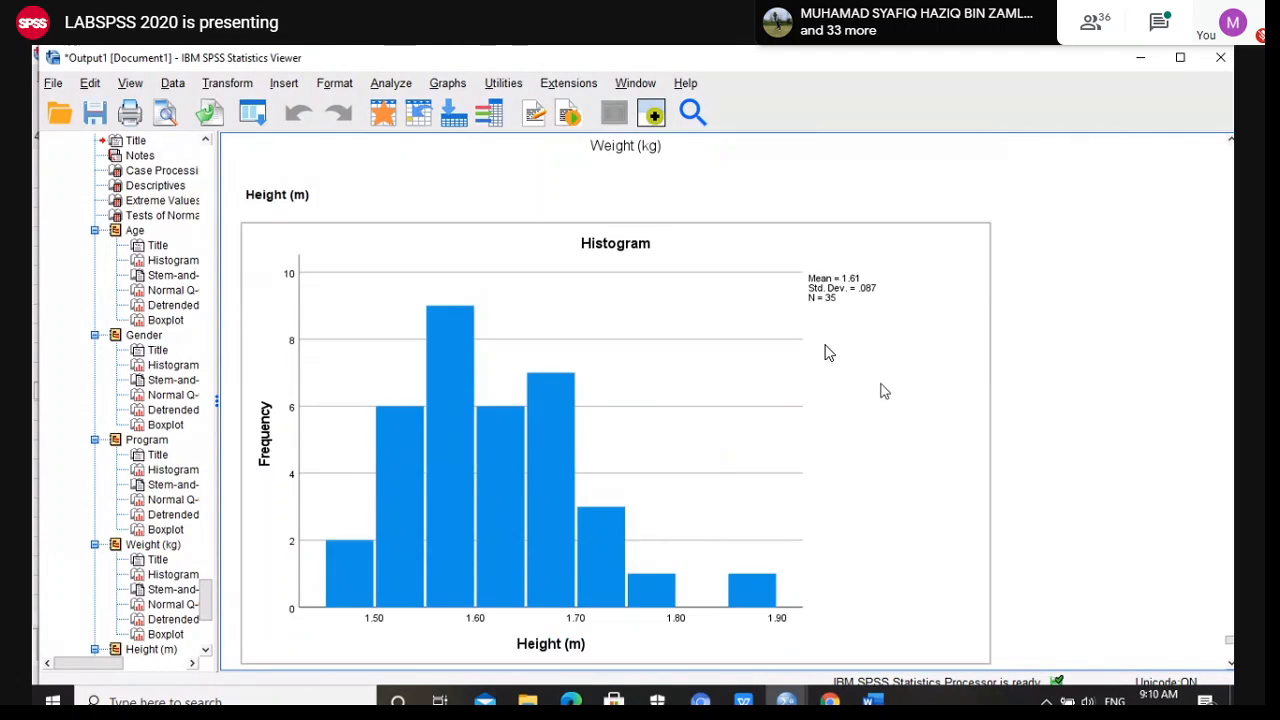
pyautogui.scroll(-3, 884, 392)
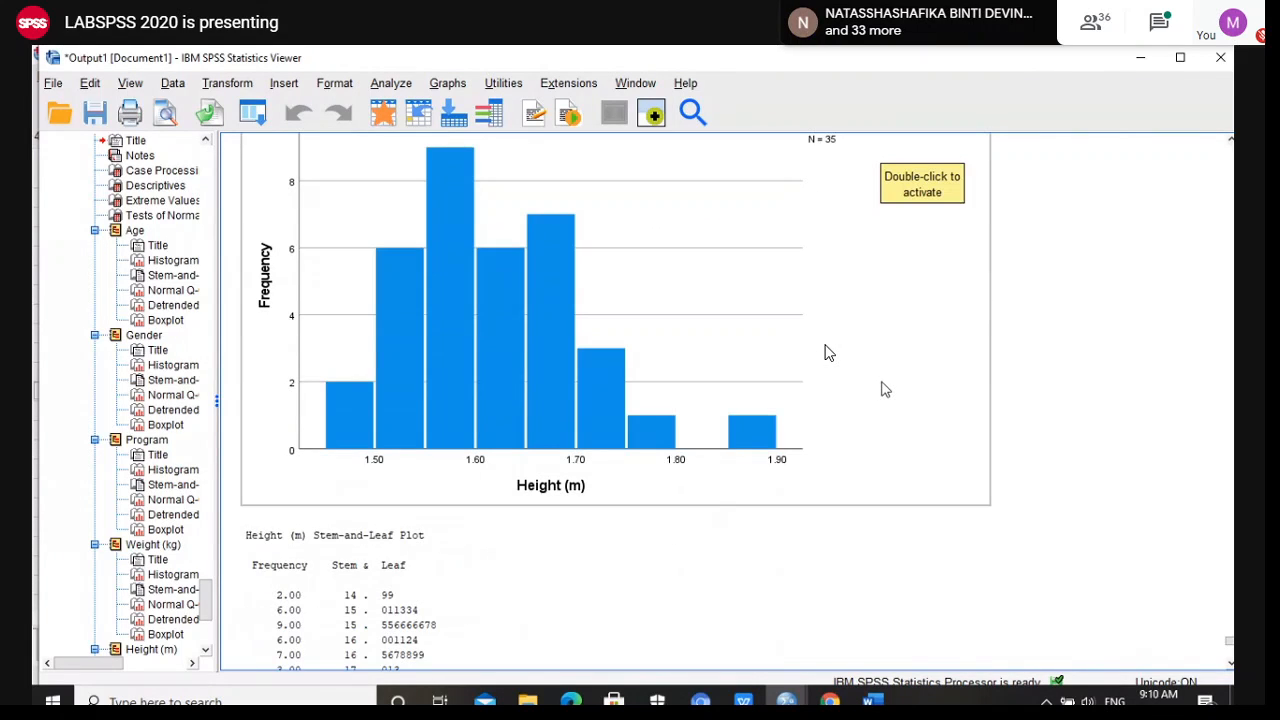
pyautogui.scroll(-10, 884, 390)
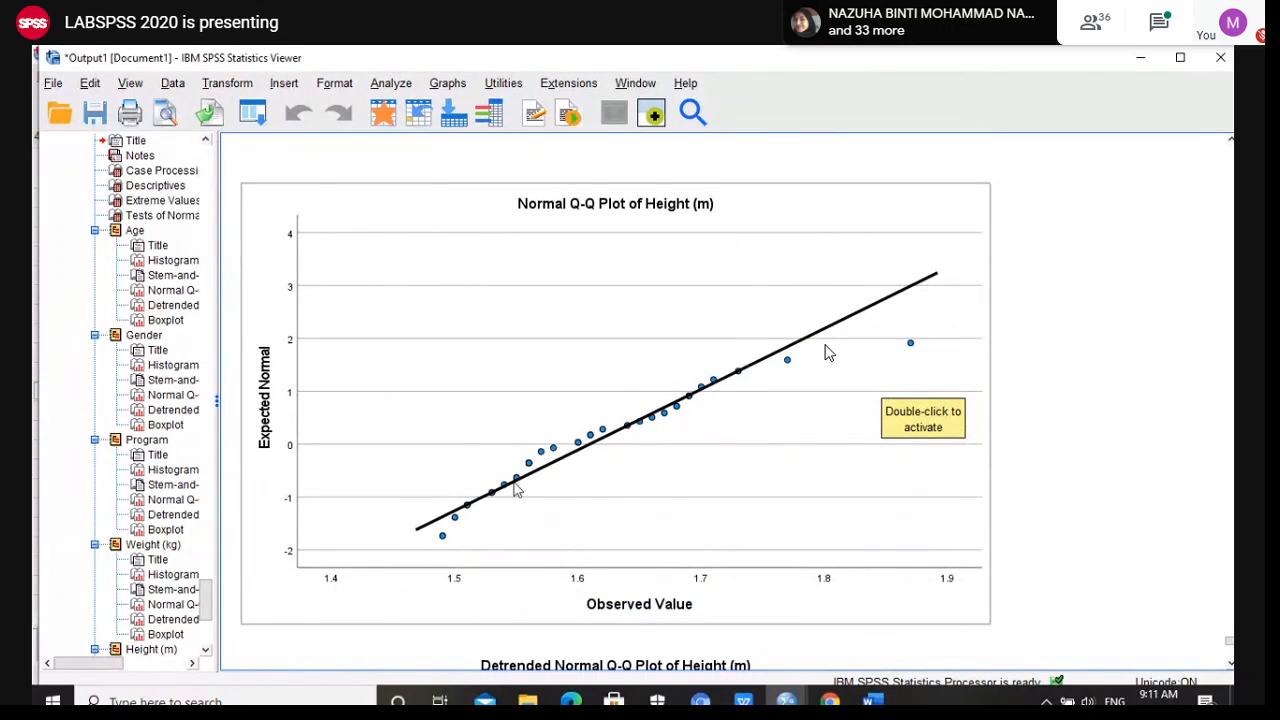
pyautogui.scroll(-5, 751, 399)
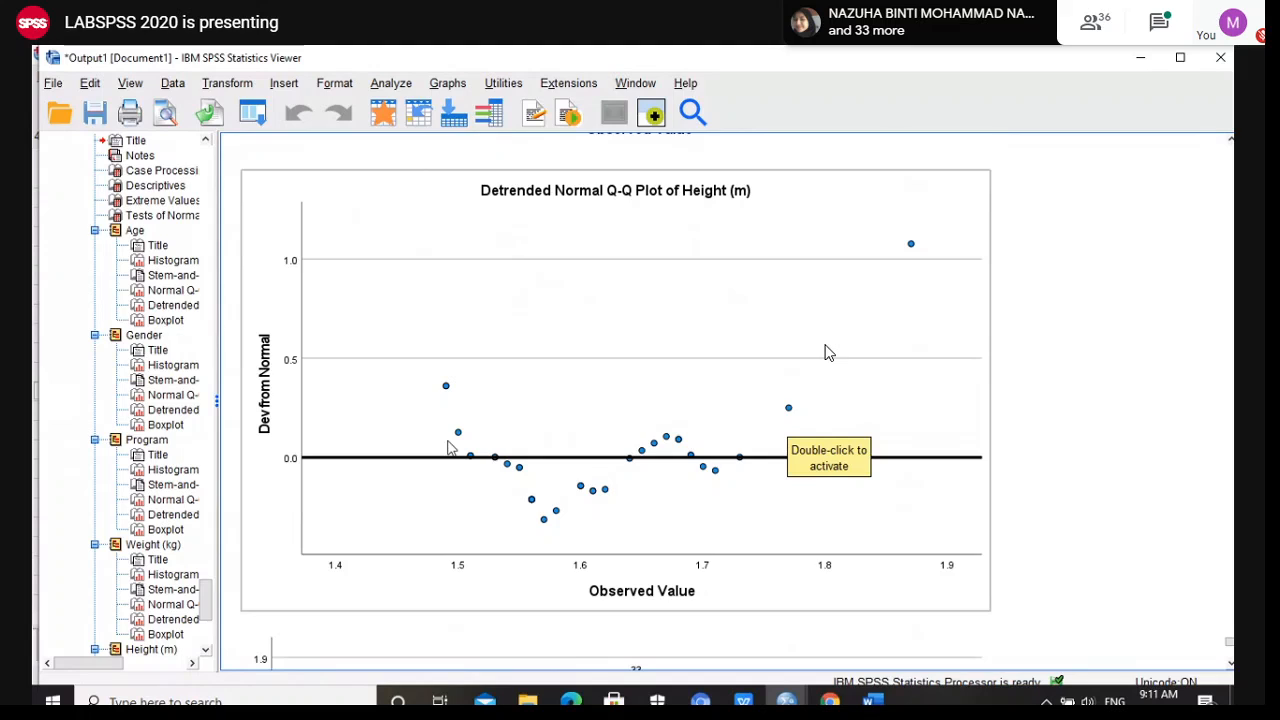
pyautogui.scroll(-5, 828, 512)
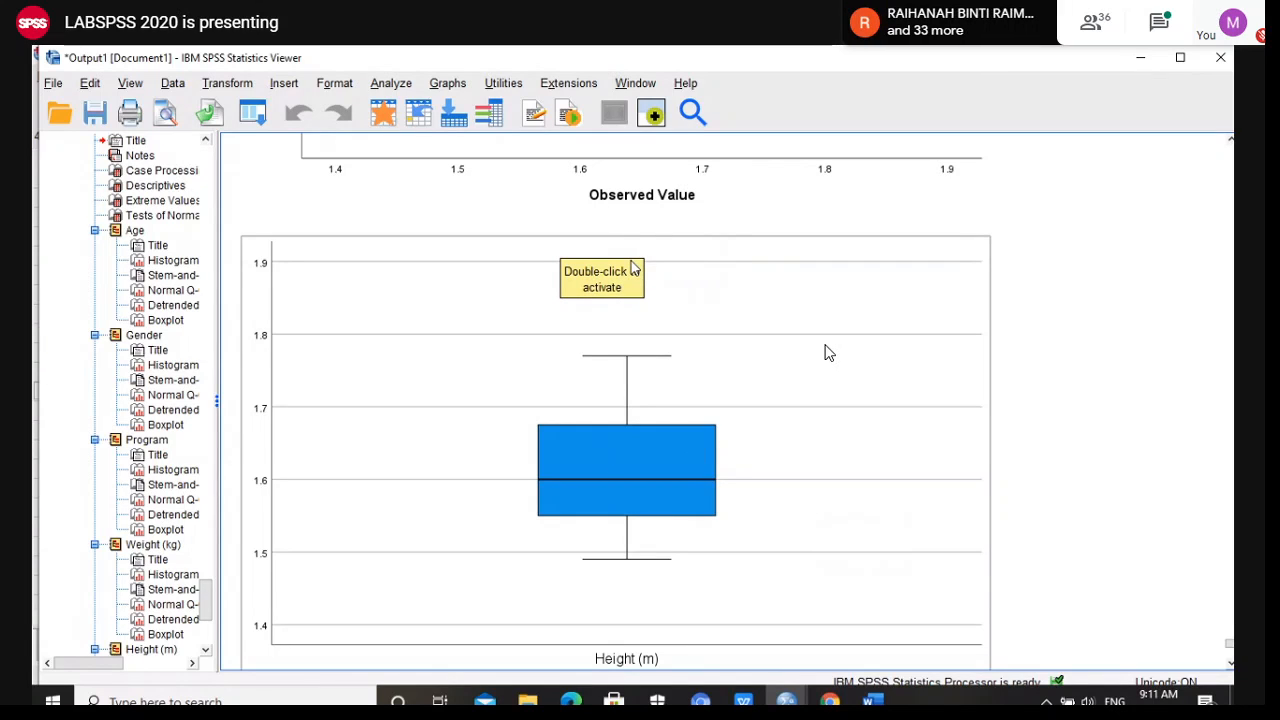
# Skim the Basic_statistics plots and examine the Grade_basic_statistics histogram, stem-and-leaf plot and Normal Q-Q plot
pyautogui.scroll(-15, 894, 363)
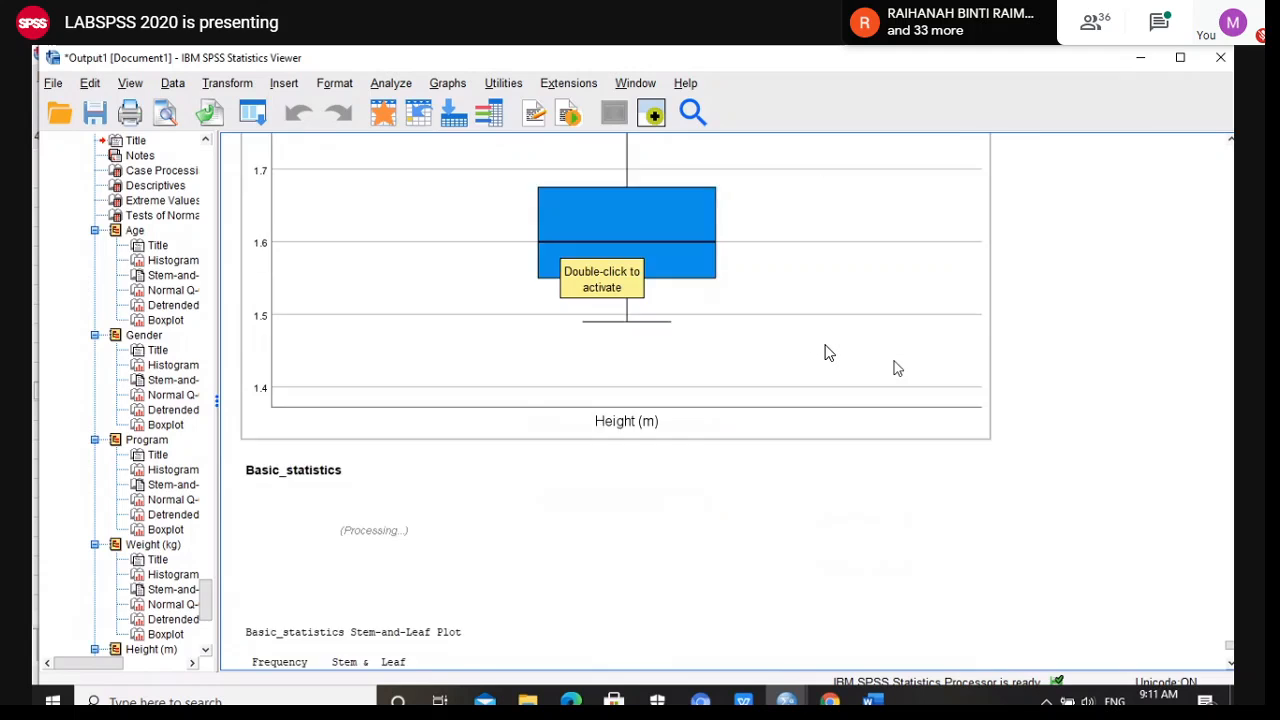
pyautogui.scroll(-15, 898, 368)
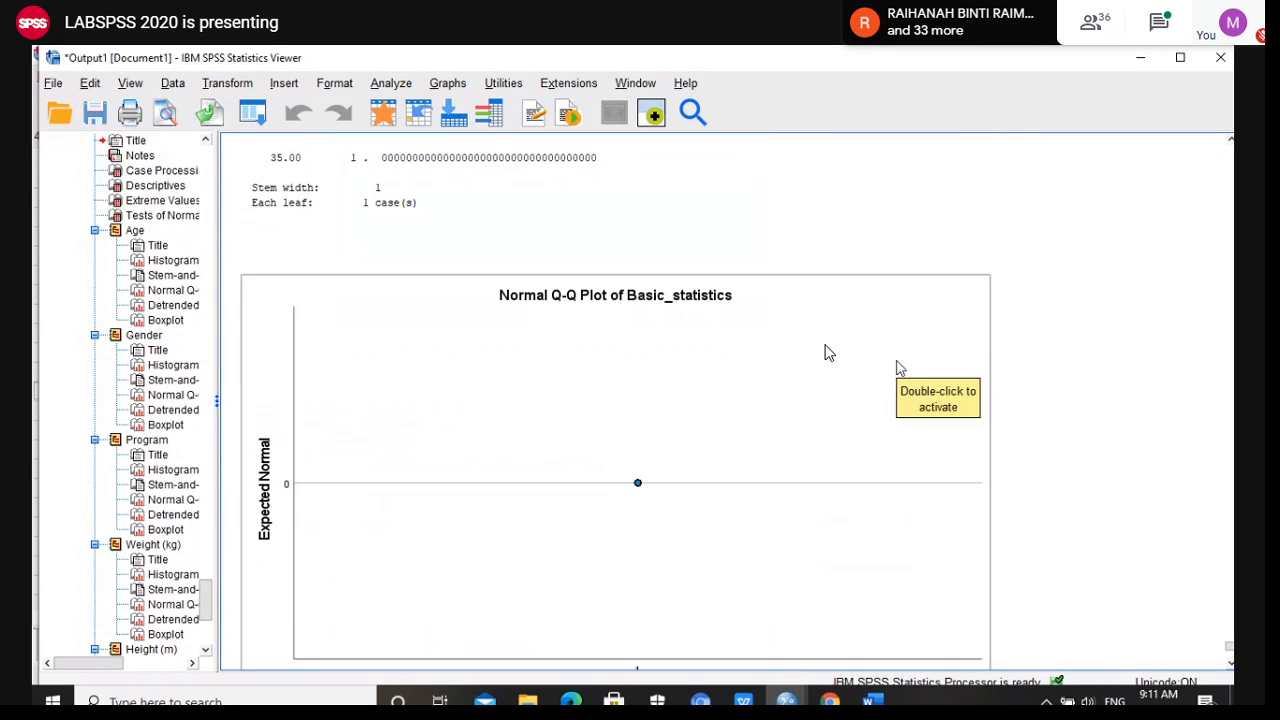
pyautogui.scroll(-4, 900, 380)
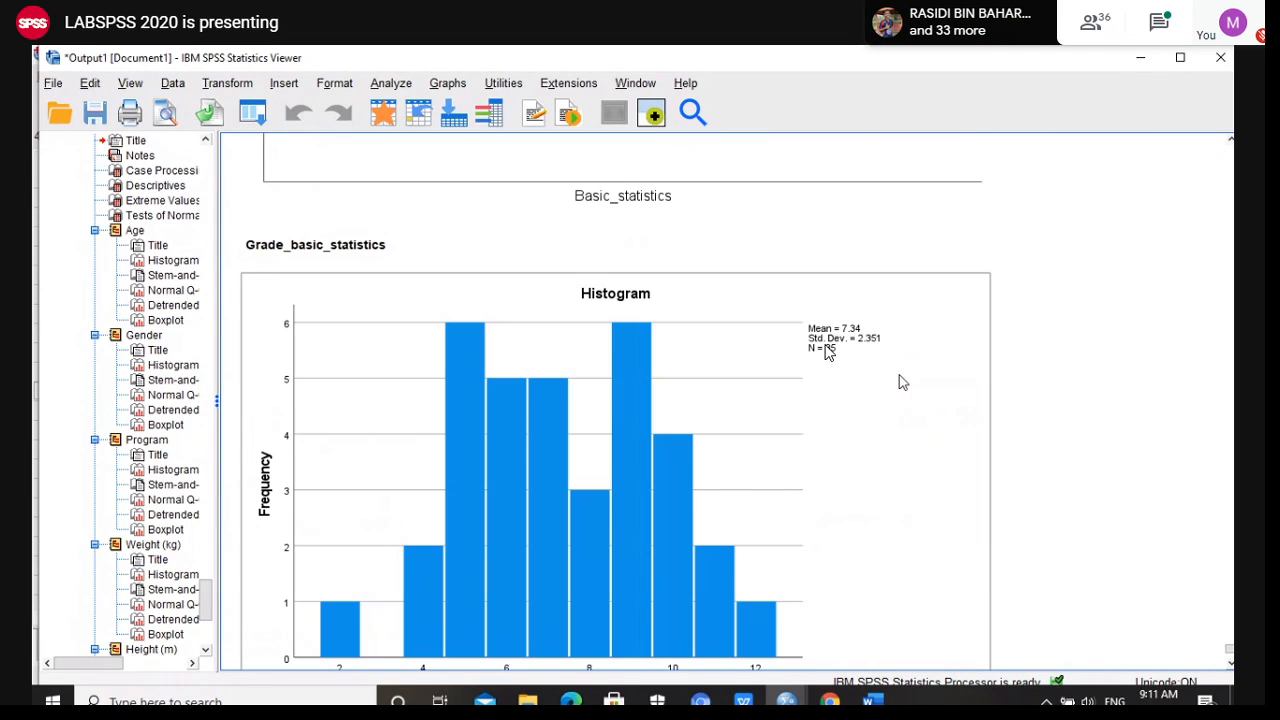
pyautogui.scroll(-2, 903, 382)
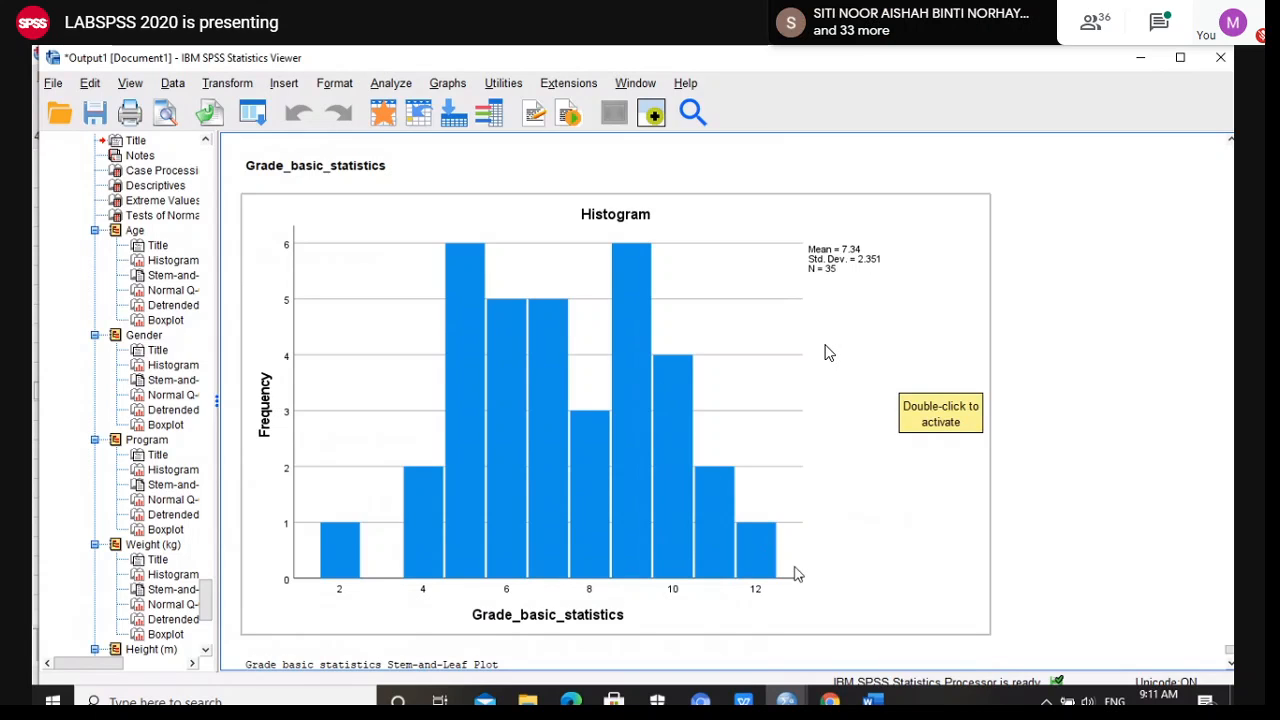
pyautogui.scroll(-10, 790, 565)
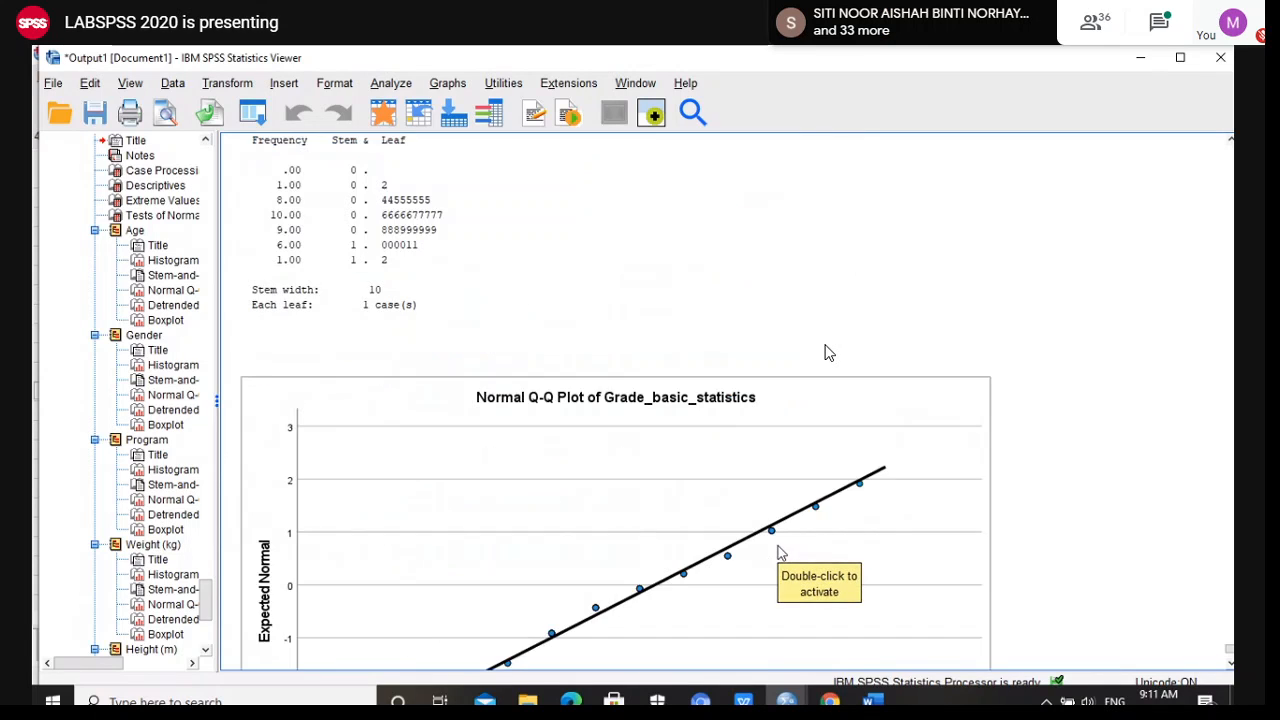
pyautogui.scroll(-2, 775, 540)
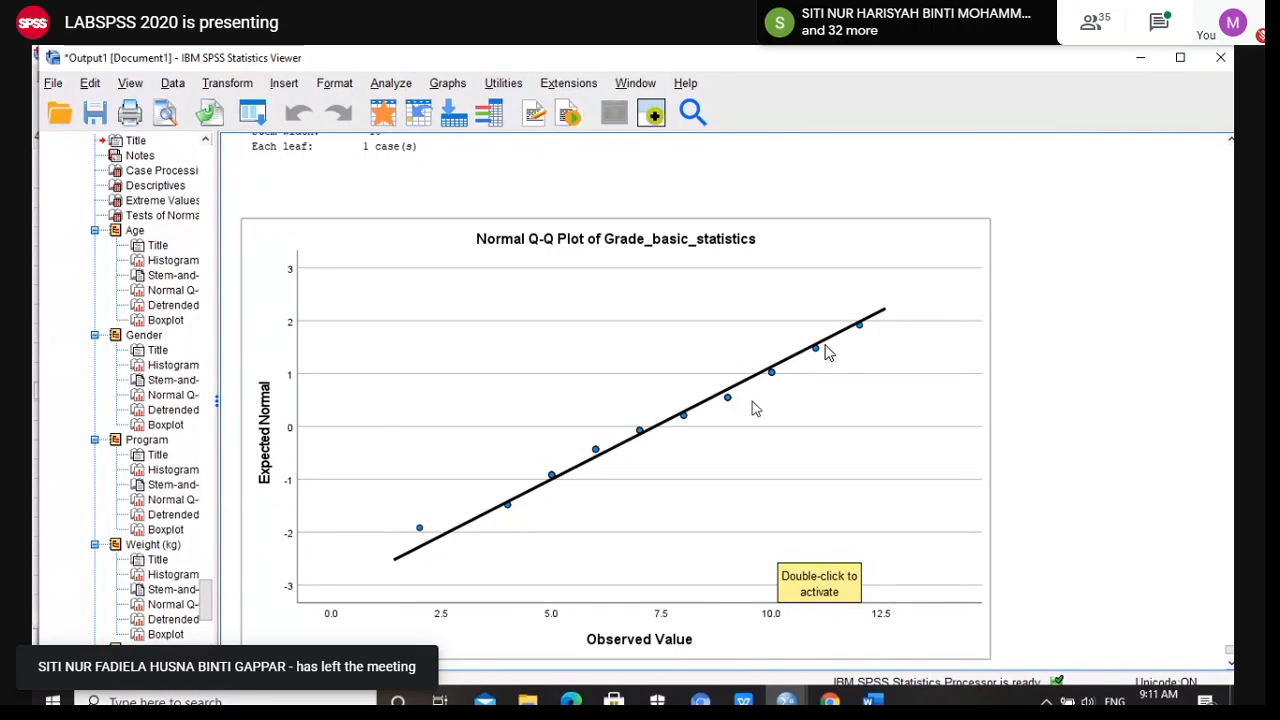
# Examine the Detrended Normal Q-Q plot and the boxplot of Grade_basic_statistics
pyautogui.scroll(-7, 909, 445)
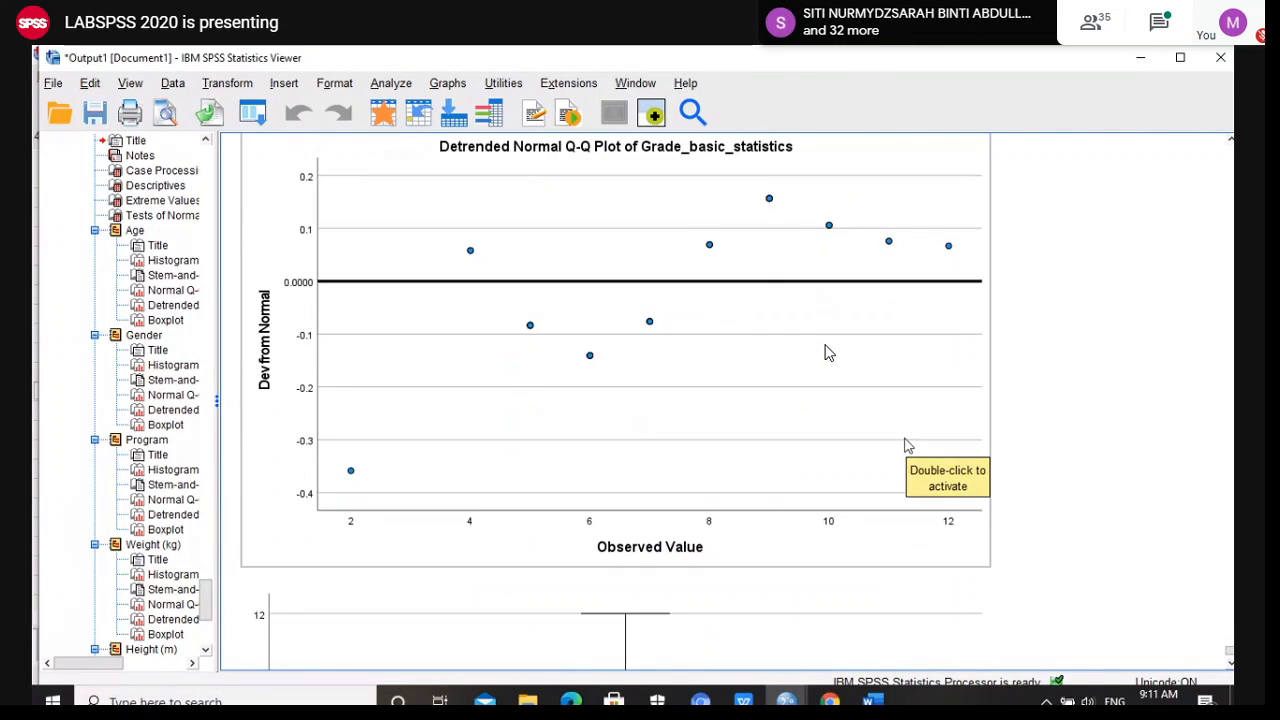
pyautogui.scroll(1, 838, 404)
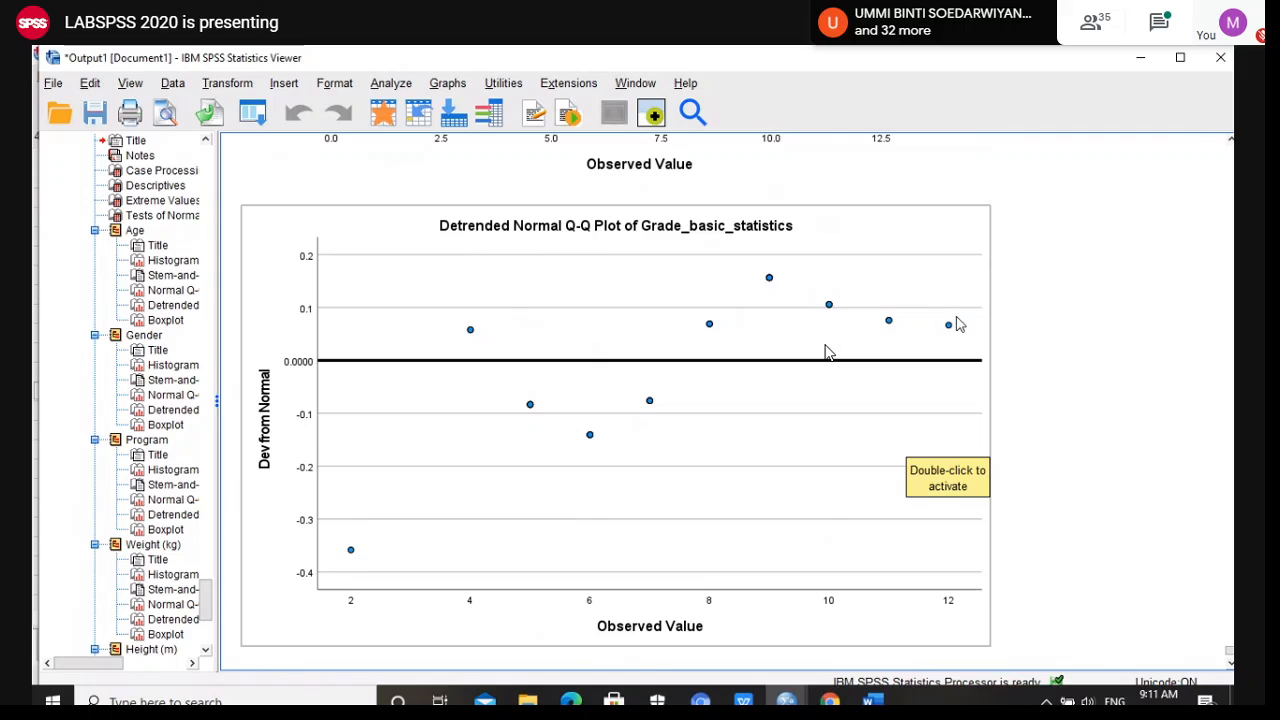
pyautogui.scroll(-5, 1000, 328)
pyautogui.scroll(-3, 1040, 331)
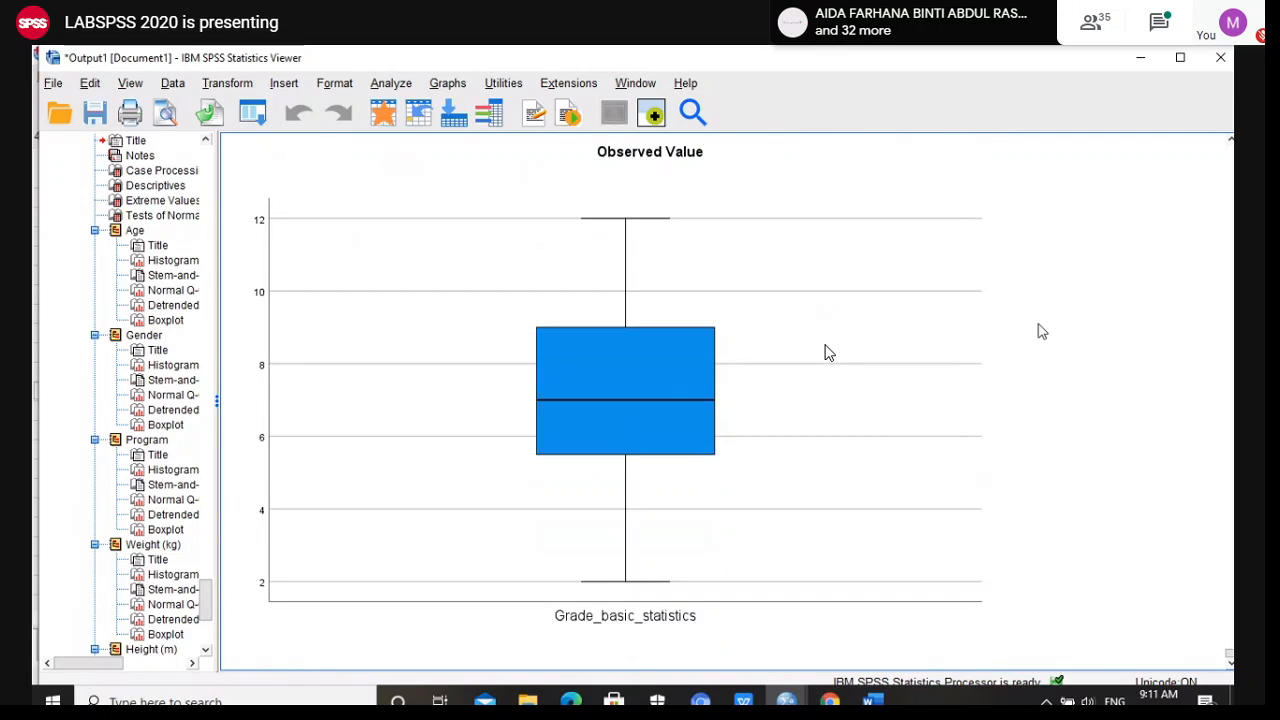
pyautogui.scroll(1, 1040, 331)
pyautogui.click(768, 308)
pyautogui.scroll(-1, 812, 418)
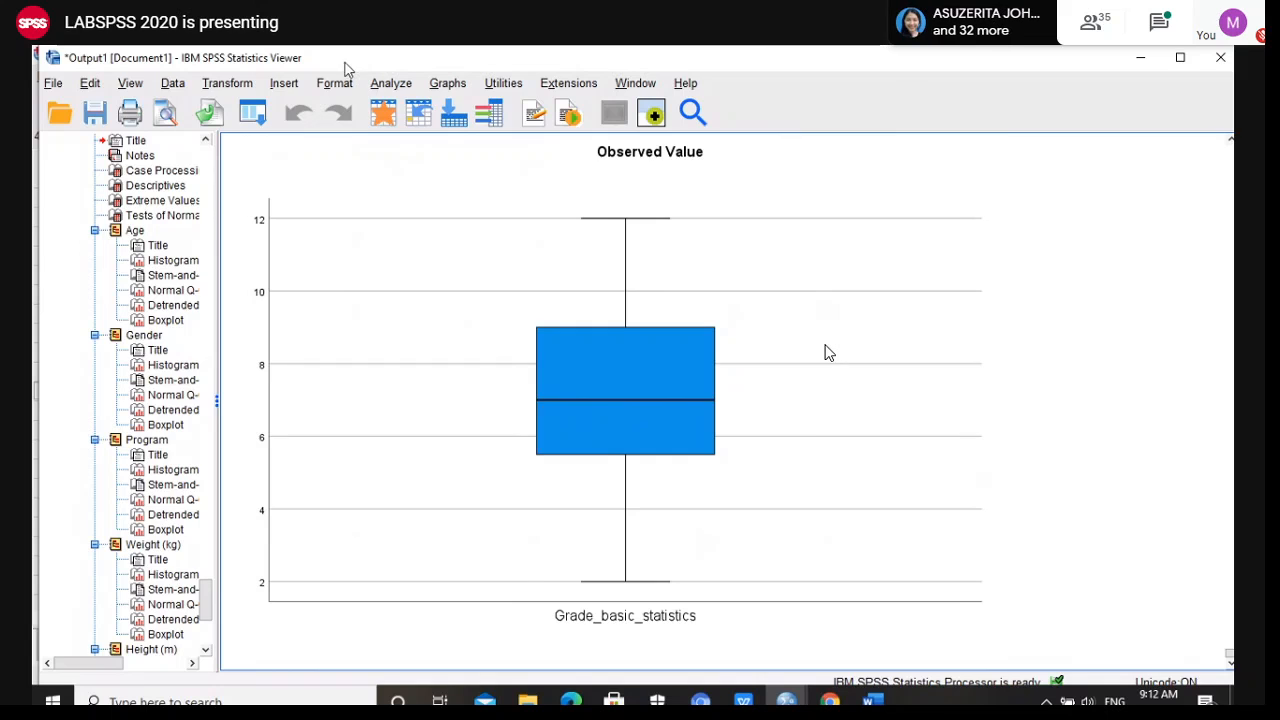
# In Explore, keep only Age, Weight (kg) and Height (m) as dependent variables and set Gender as the factor
pyautogui.click(405, 88)
pyautogui.moveTo(528, 155)
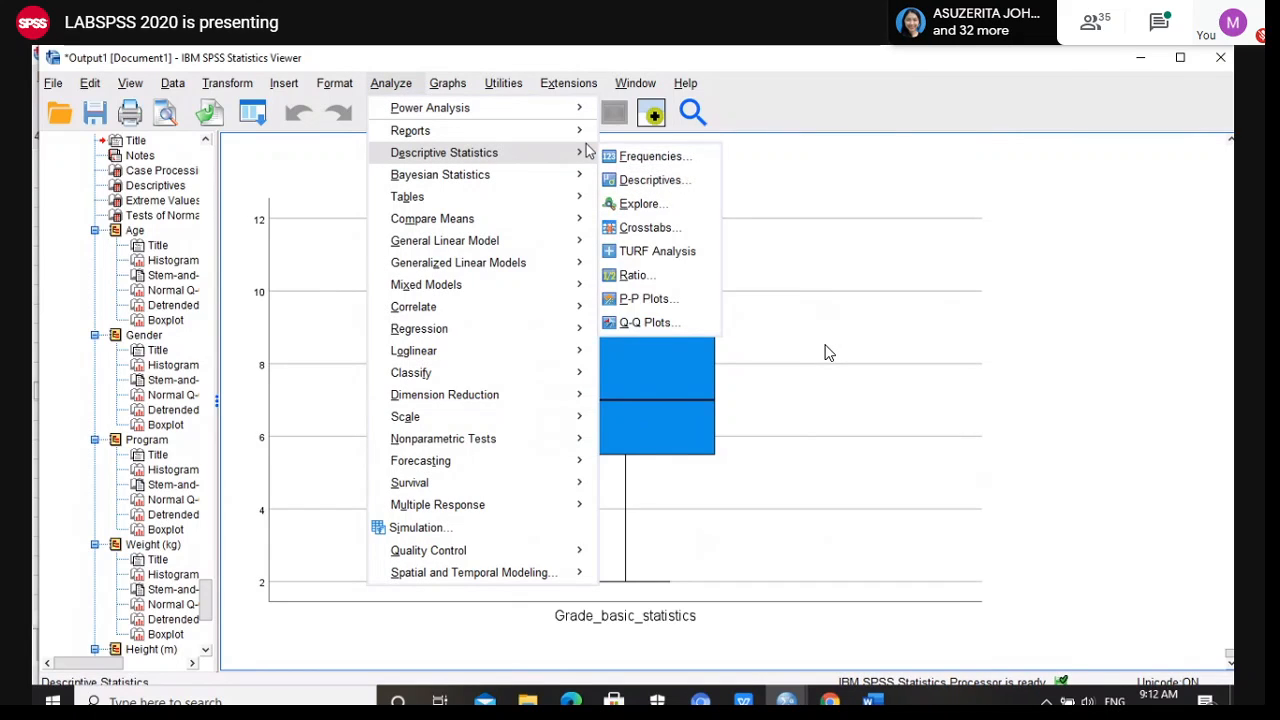
pyautogui.click(641, 205)
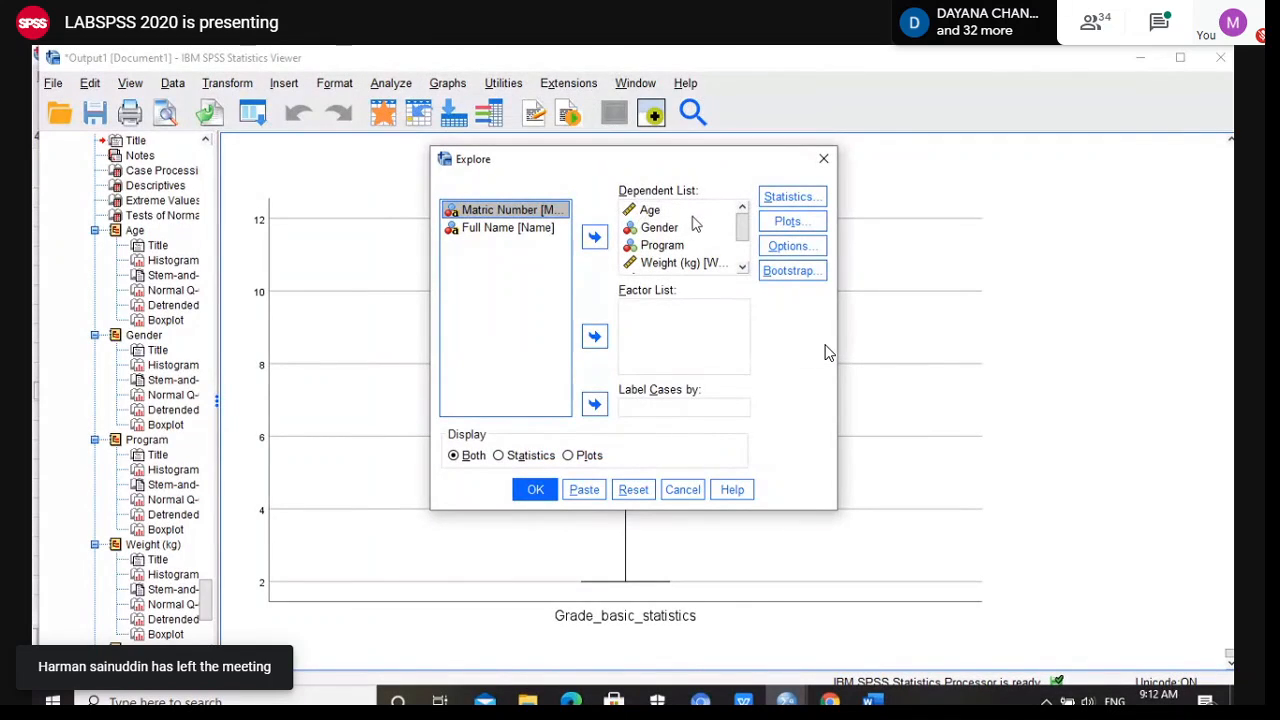
pyautogui.click(660, 230)
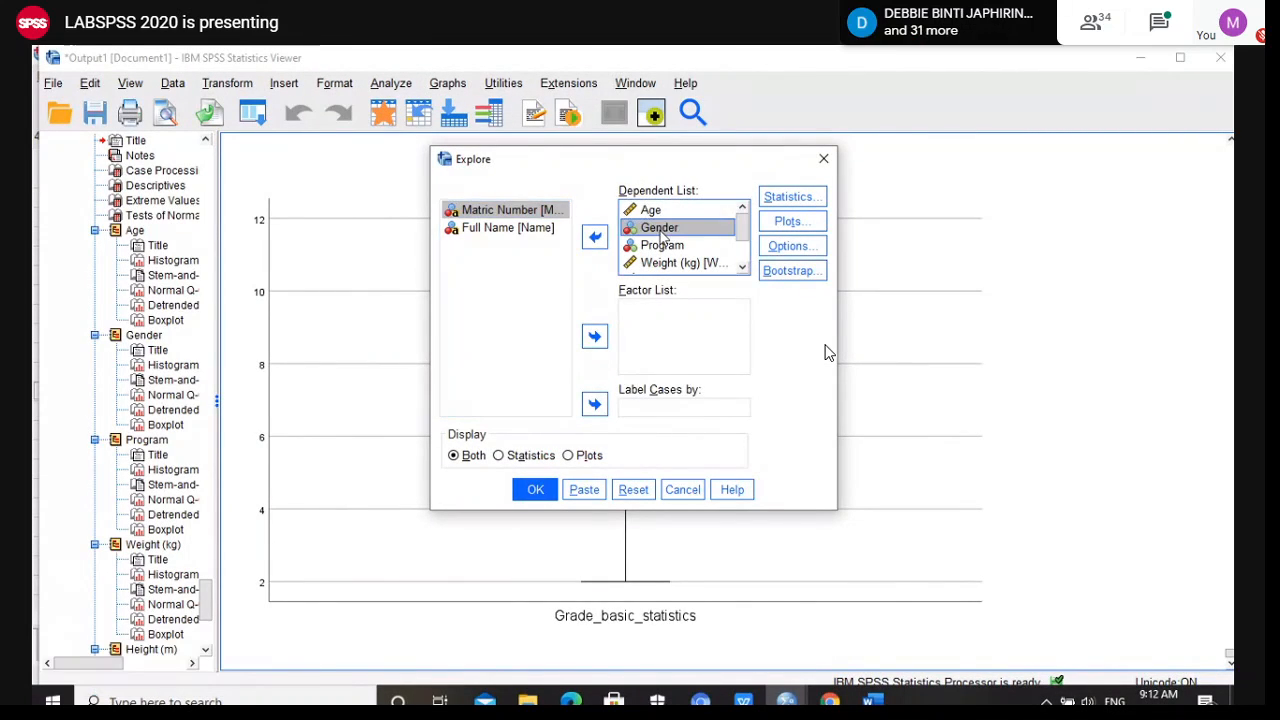
pyautogui.click(595, 237)
pyautogui.click(646, 229)
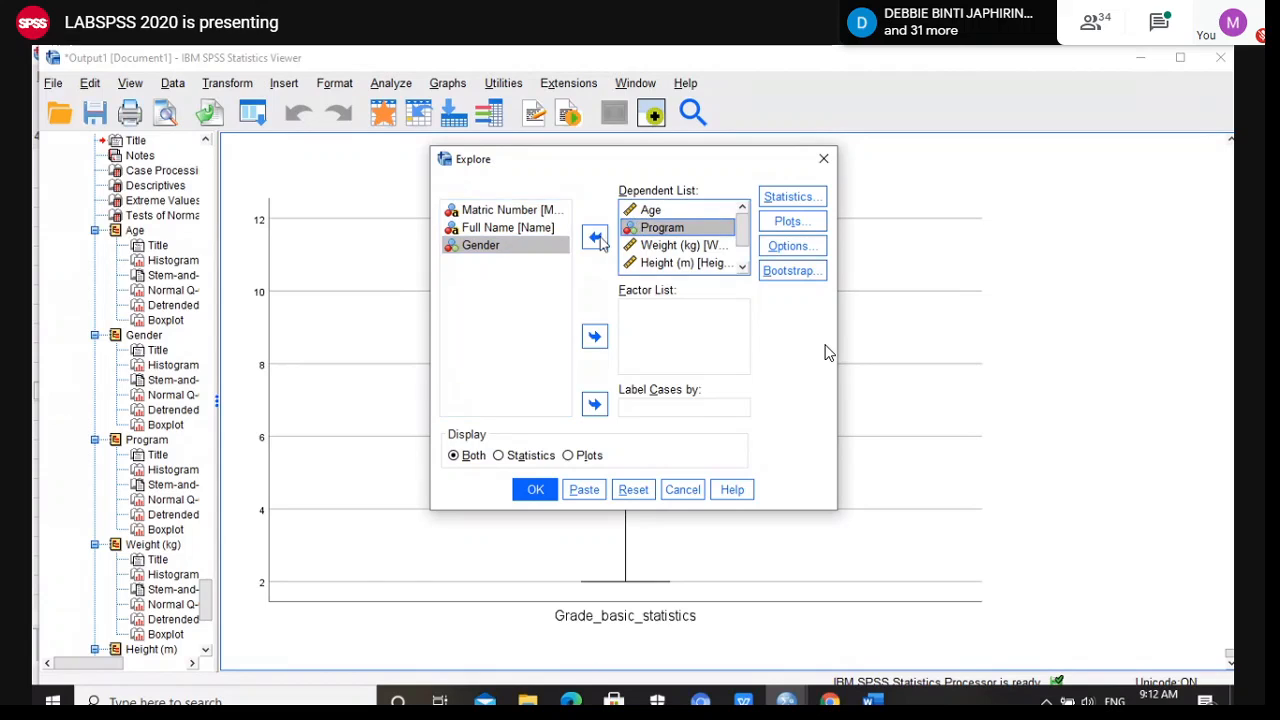
pyautogui.click(595, 239)
pyautogui.click(665, 263)
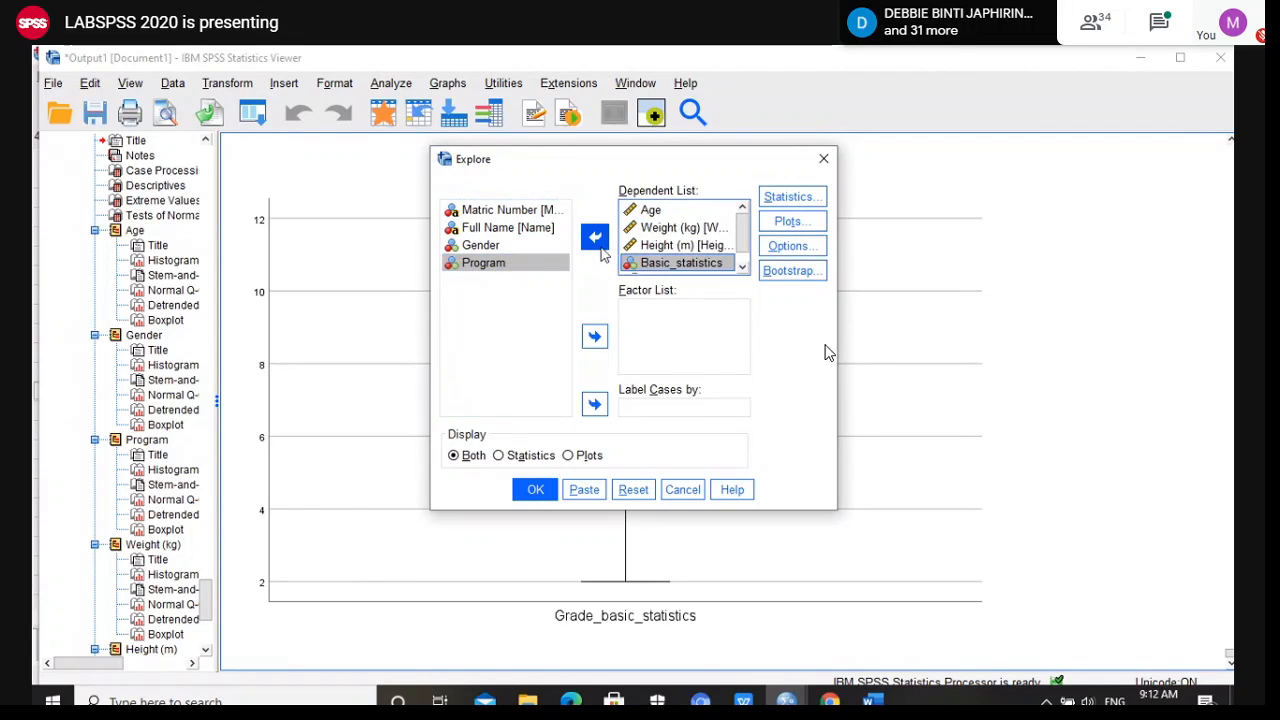
pyautogui.click(594, 237)
pyautogui.click(680, 262)
pyautogui.click(594, 237)
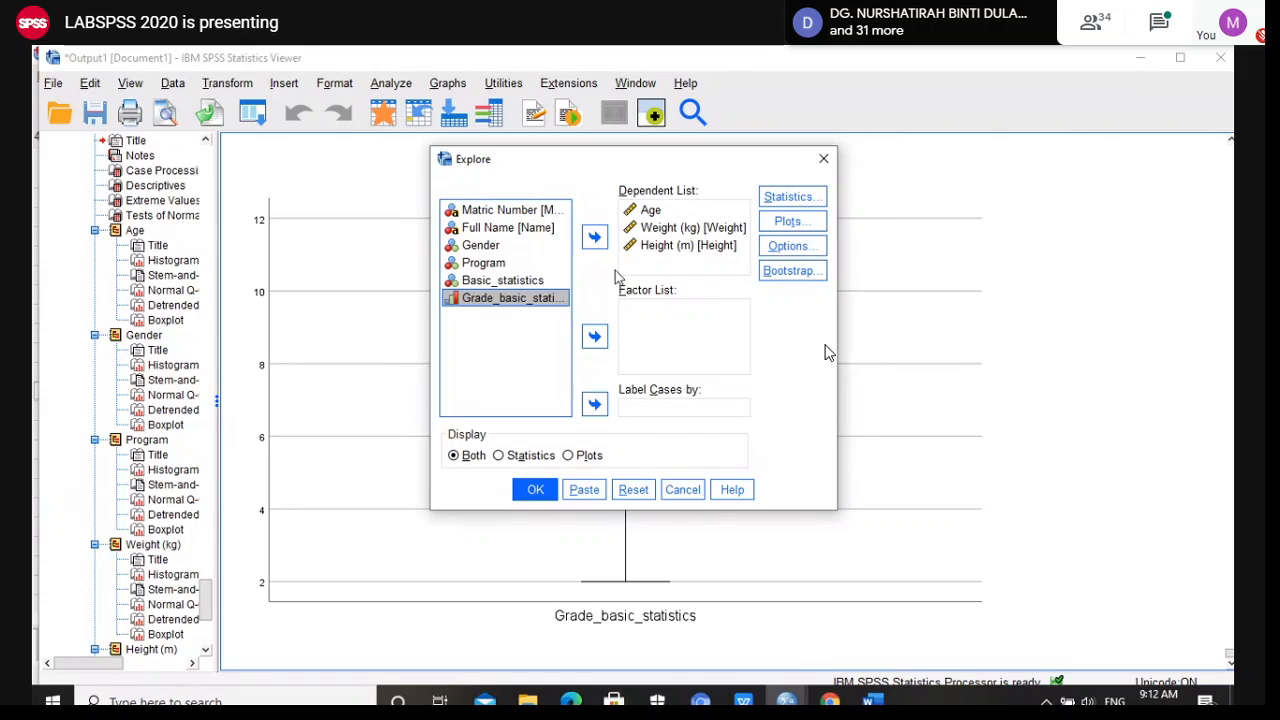
pyautogui.click(490, 247)
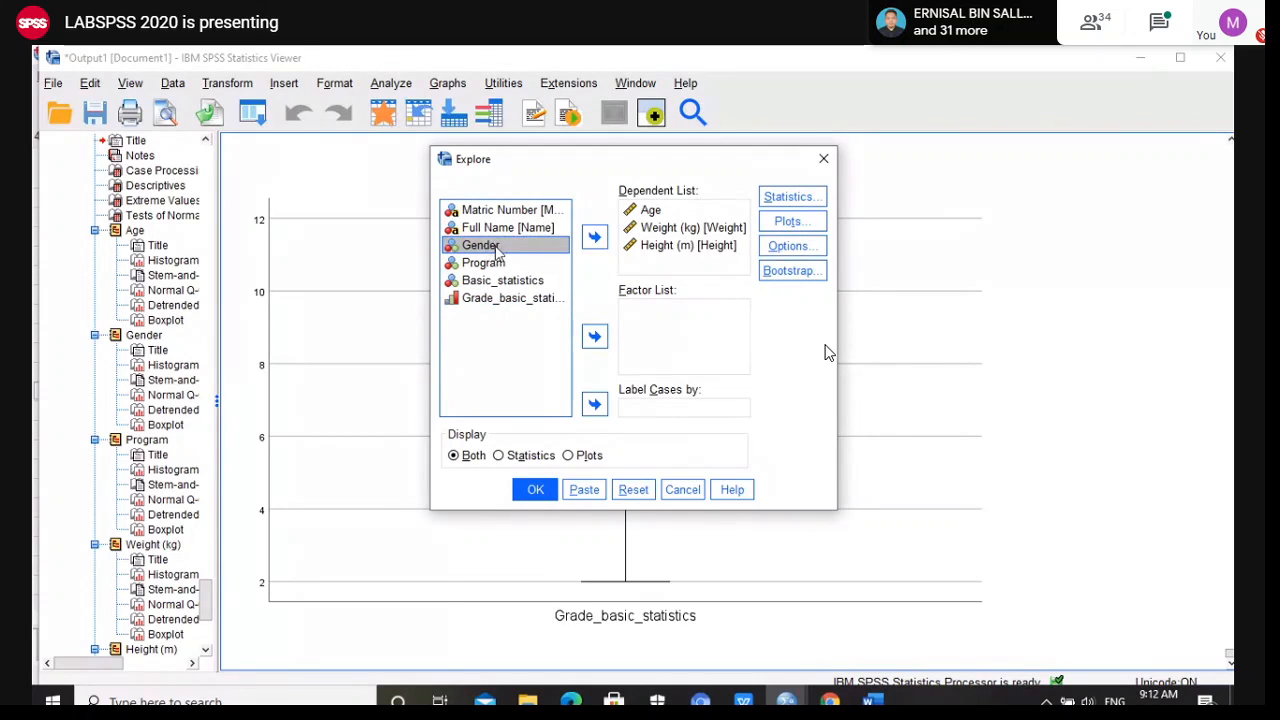
pyautogui.click(596, 337)
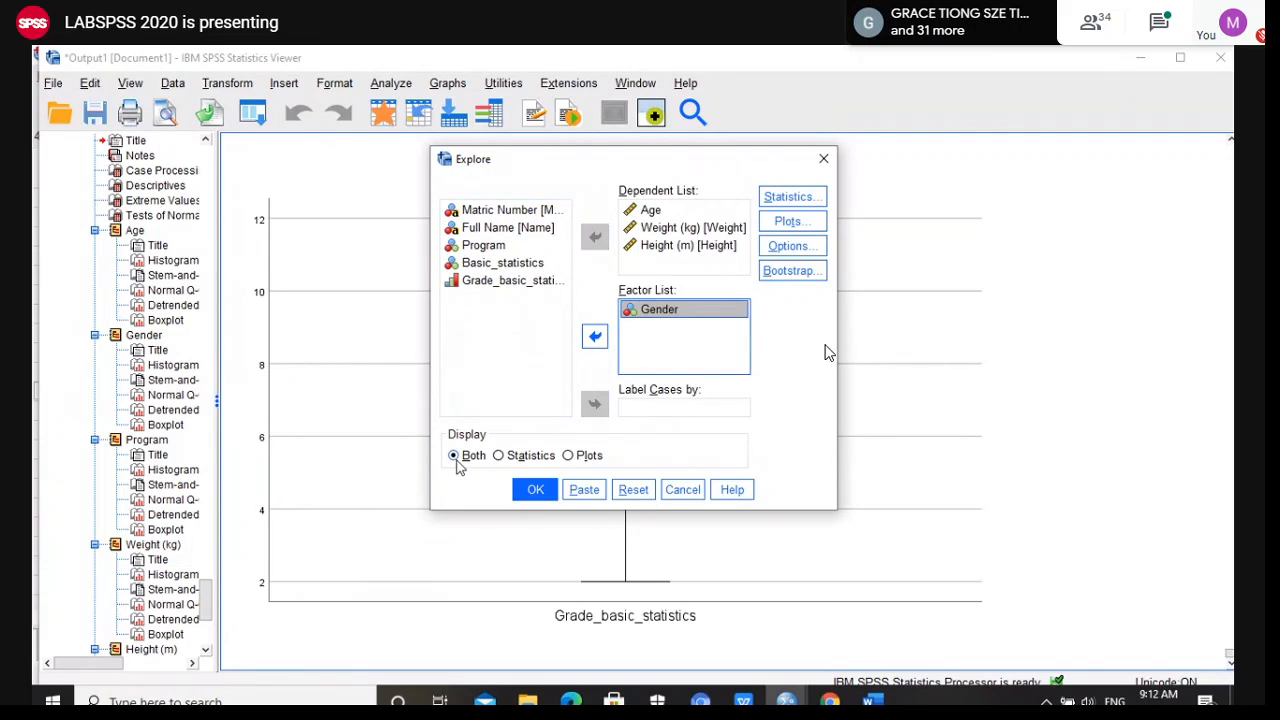
# Add percentiles to the Explore statistics and run the analysis with stem-and-leaf plots, histograms and normality plots with tests
pyautogui.click(779, 205)
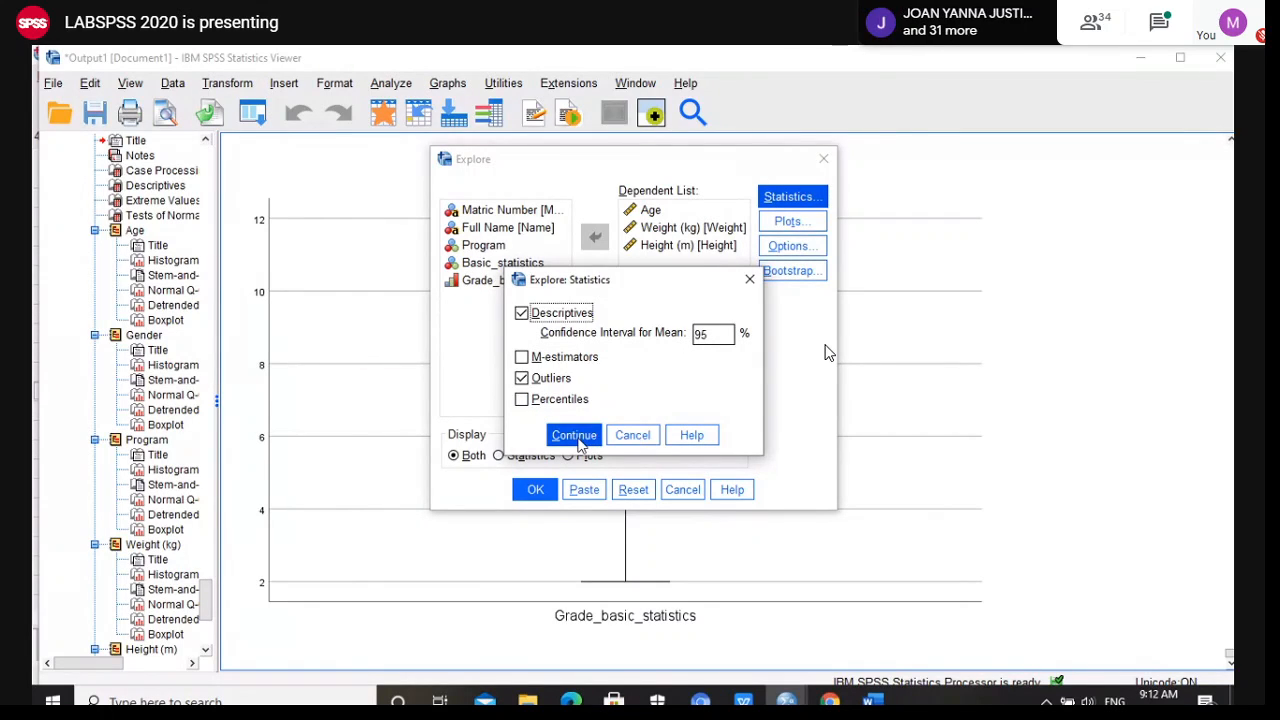
pyautogui.click(521, 399)
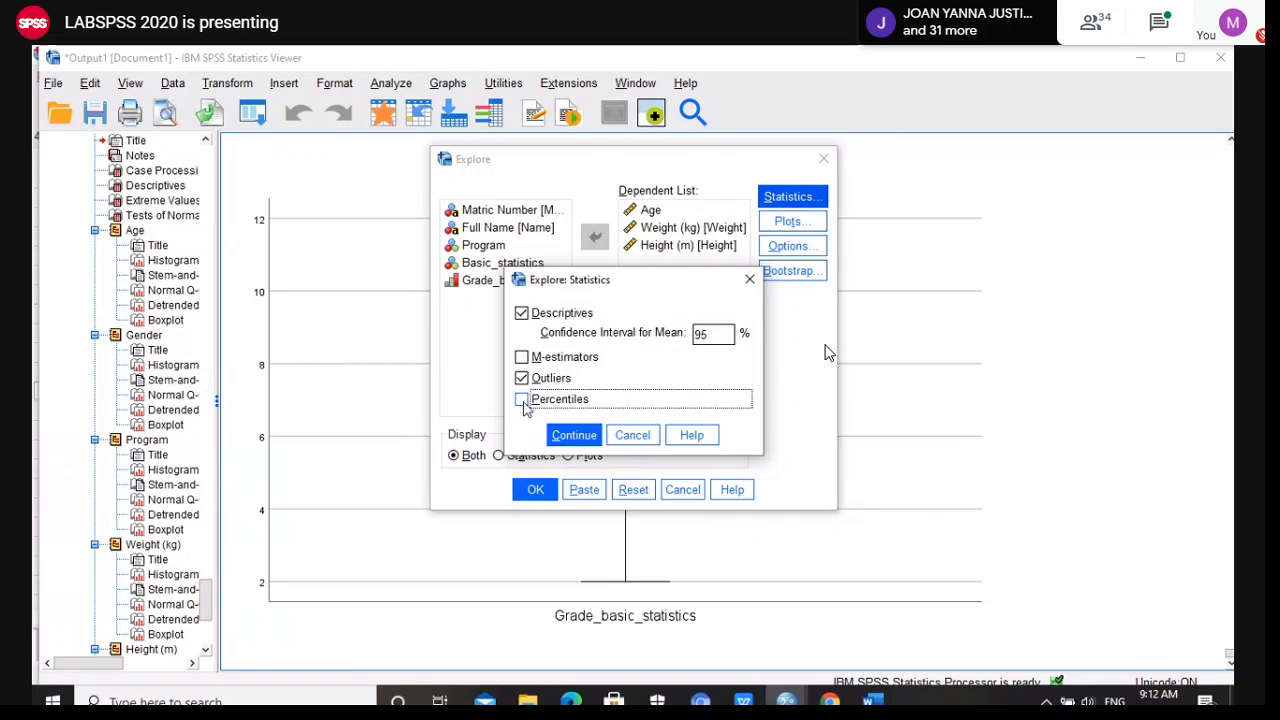
pyautogui.click(587, 440)
pyautogui.click(789, 222)
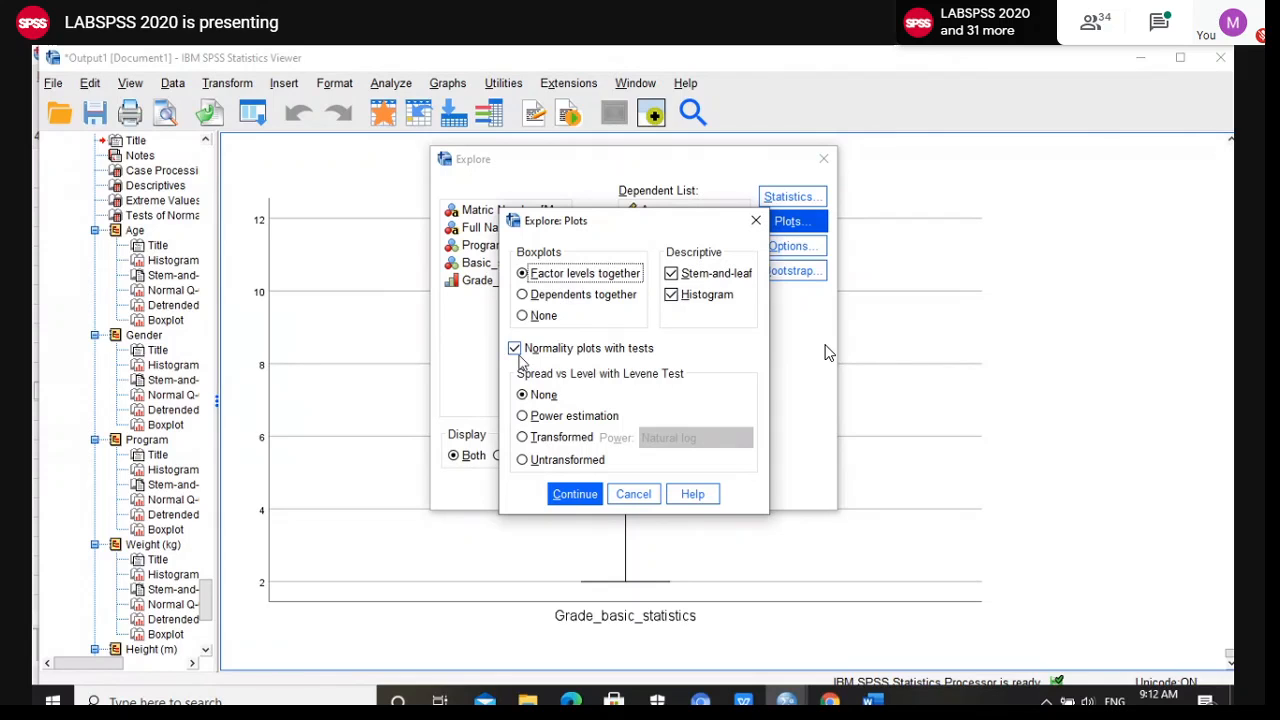
pyautogui.press('Escape')
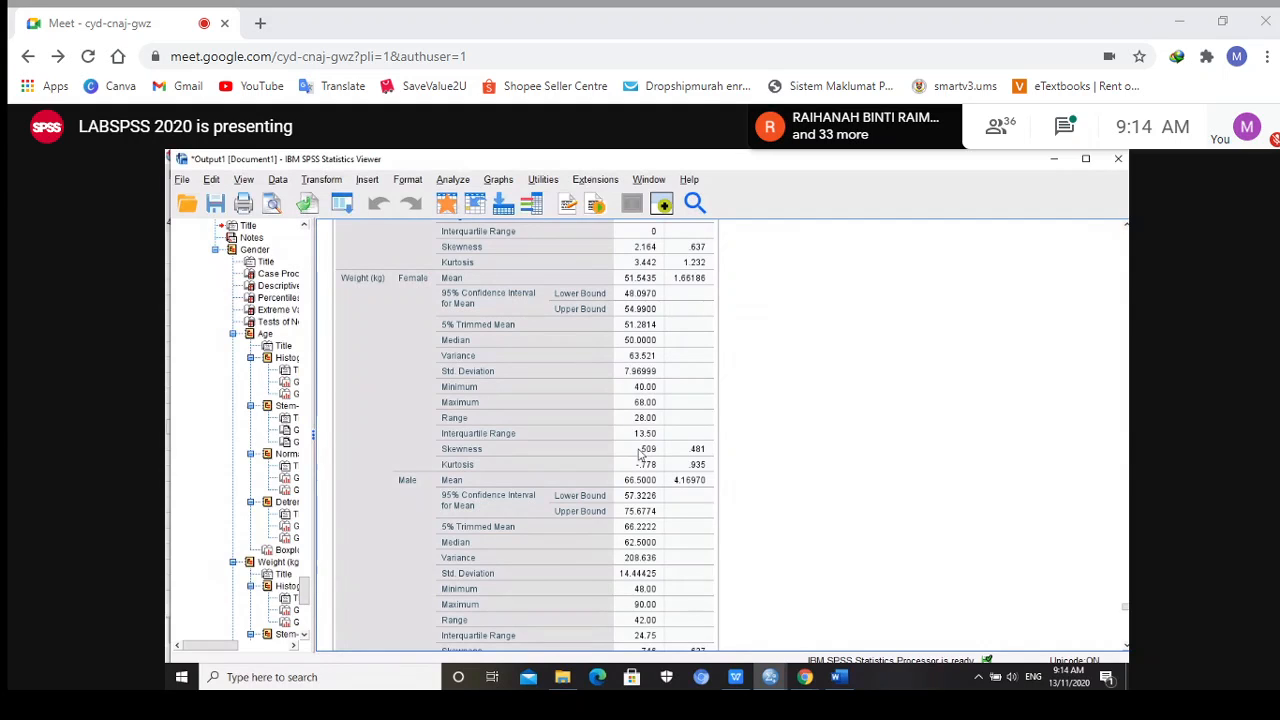
# Read the Weight (kg) and Height (m) descriptives for females and males, and look over the percentiles and extreme values
pyautogui.scroll(-4, 655, 460)
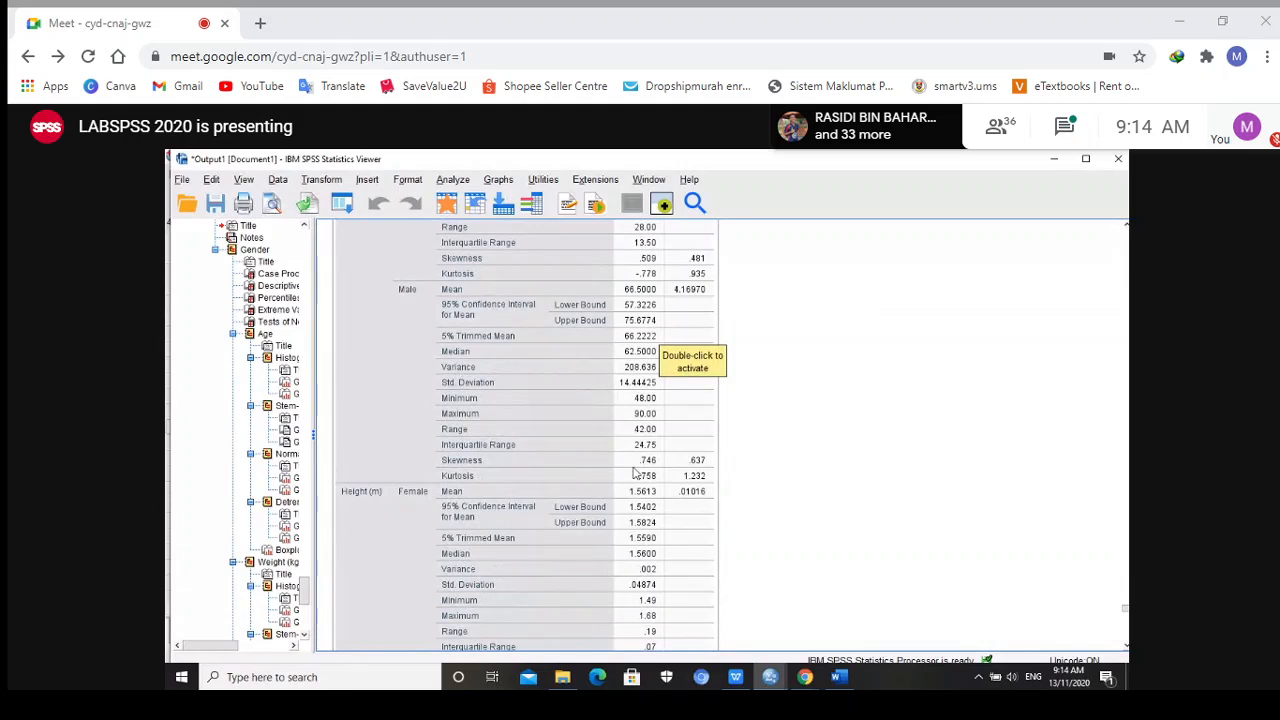
pyautogui.scroll(-5, 634, 472)
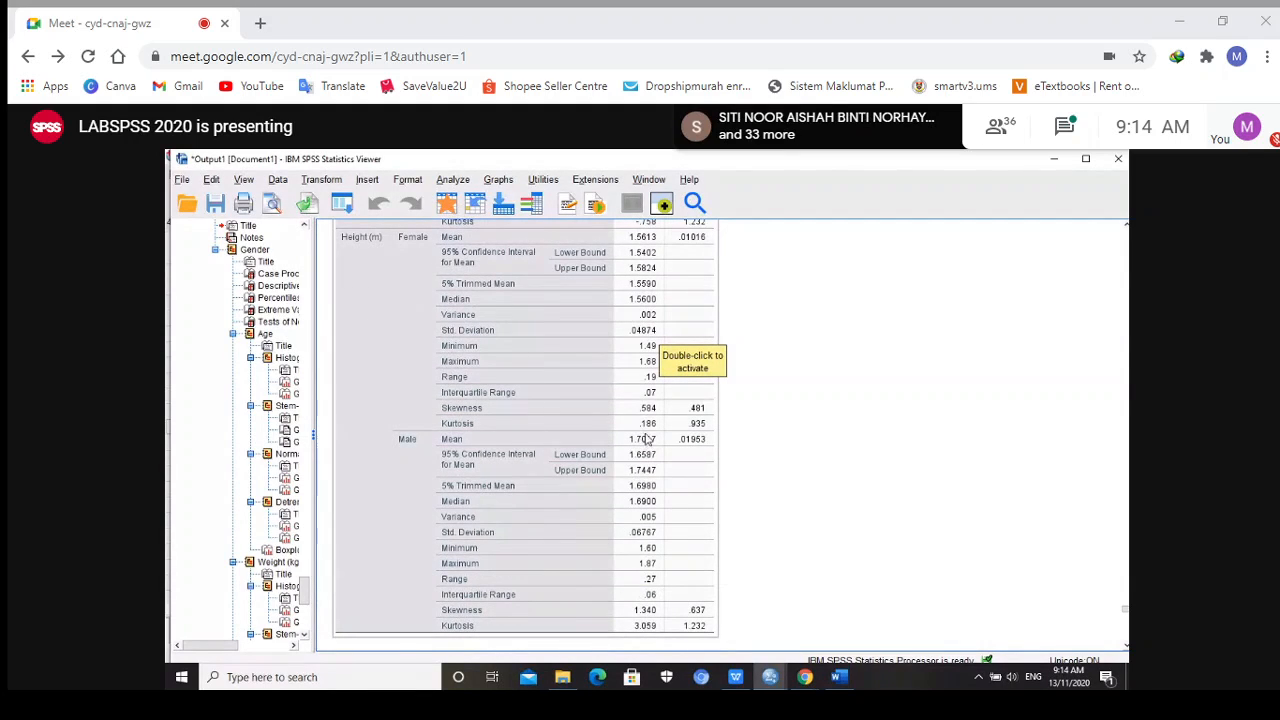
pyautogui.scroll(-3, 635, 420)
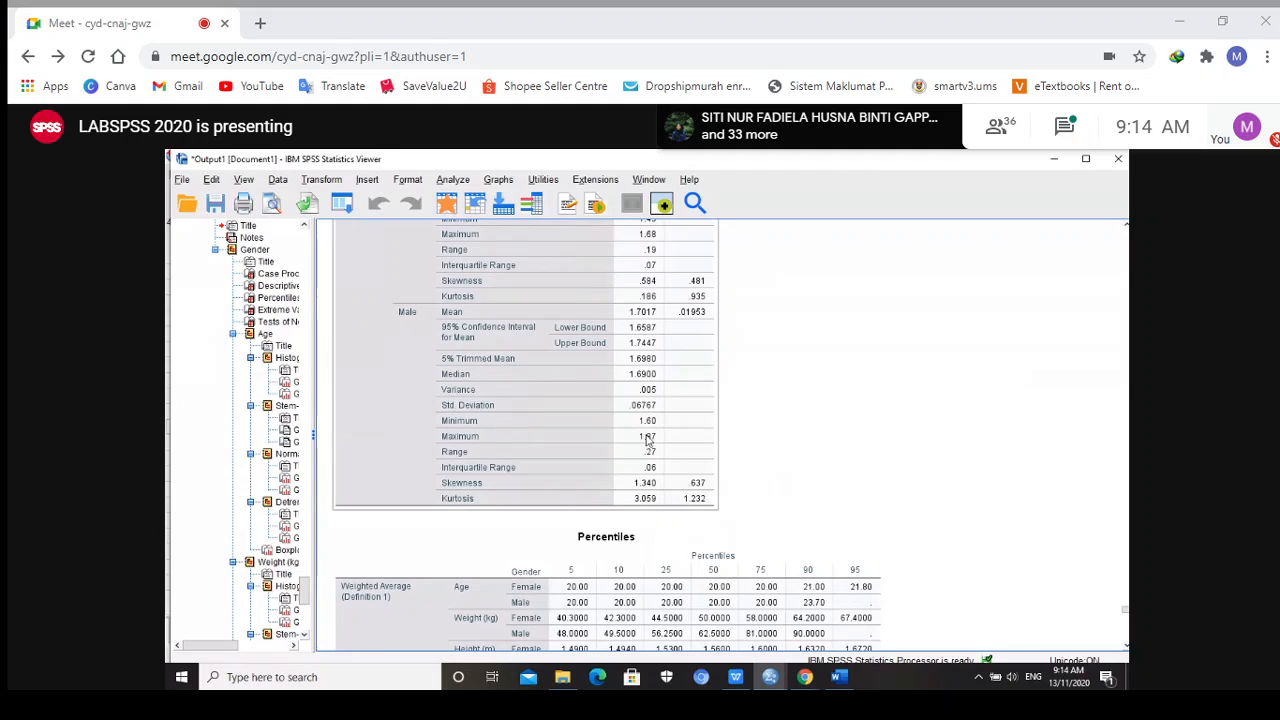
pyautogui.scroll(-7, 648, 438)
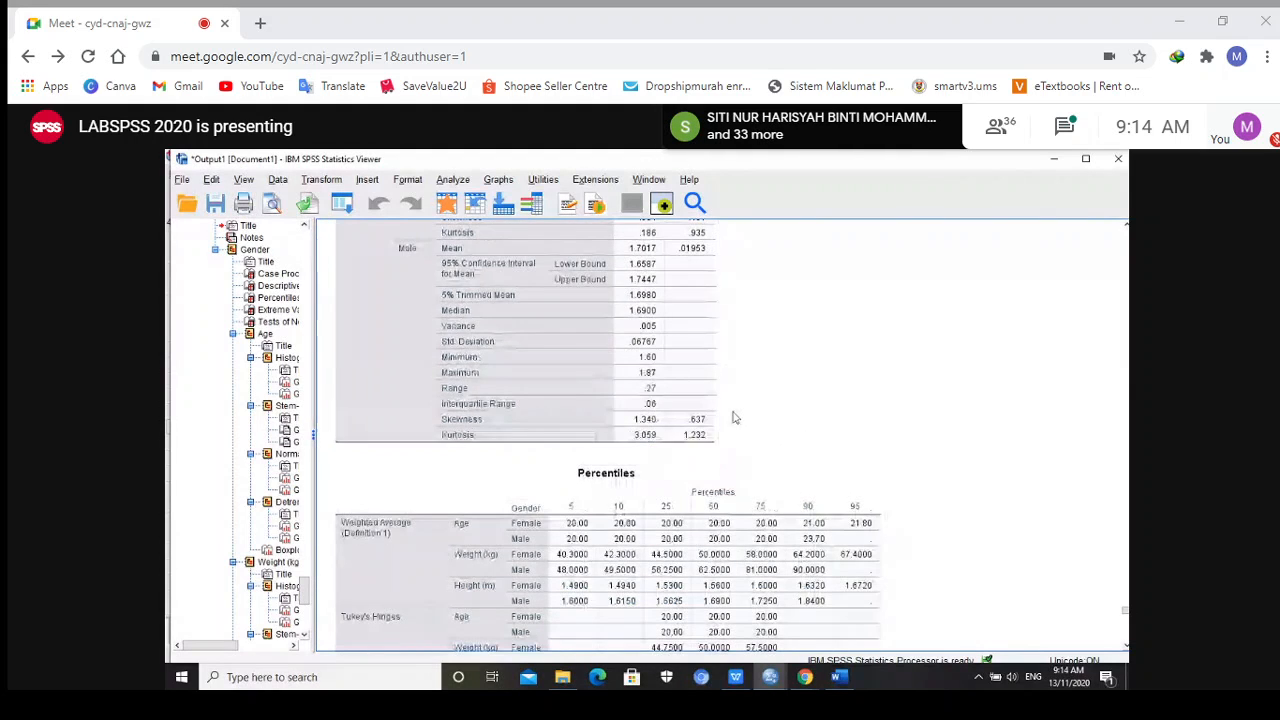
# Read the Tests of Normality table for Age, Weight (kg) and Height (m) by gender, postponing the account sign-in request
pyautogui.scroll(-20, 735, 416)
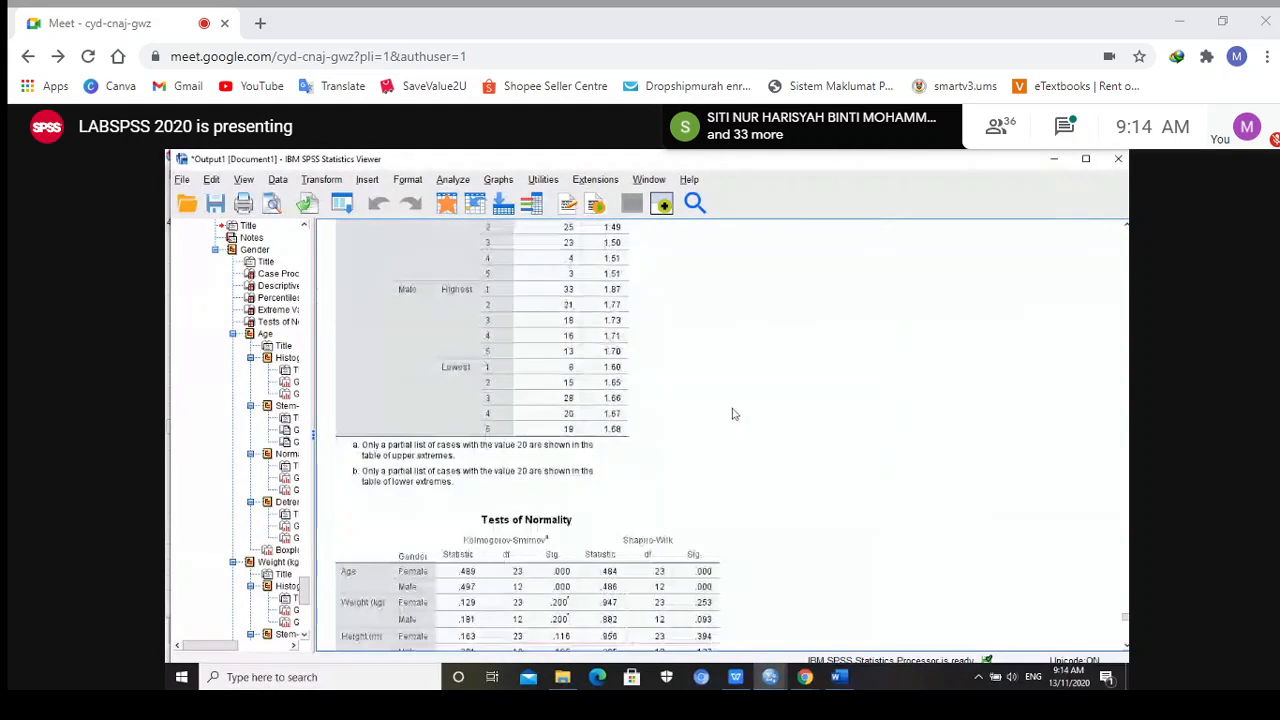
pyautogui.click(600, 326)
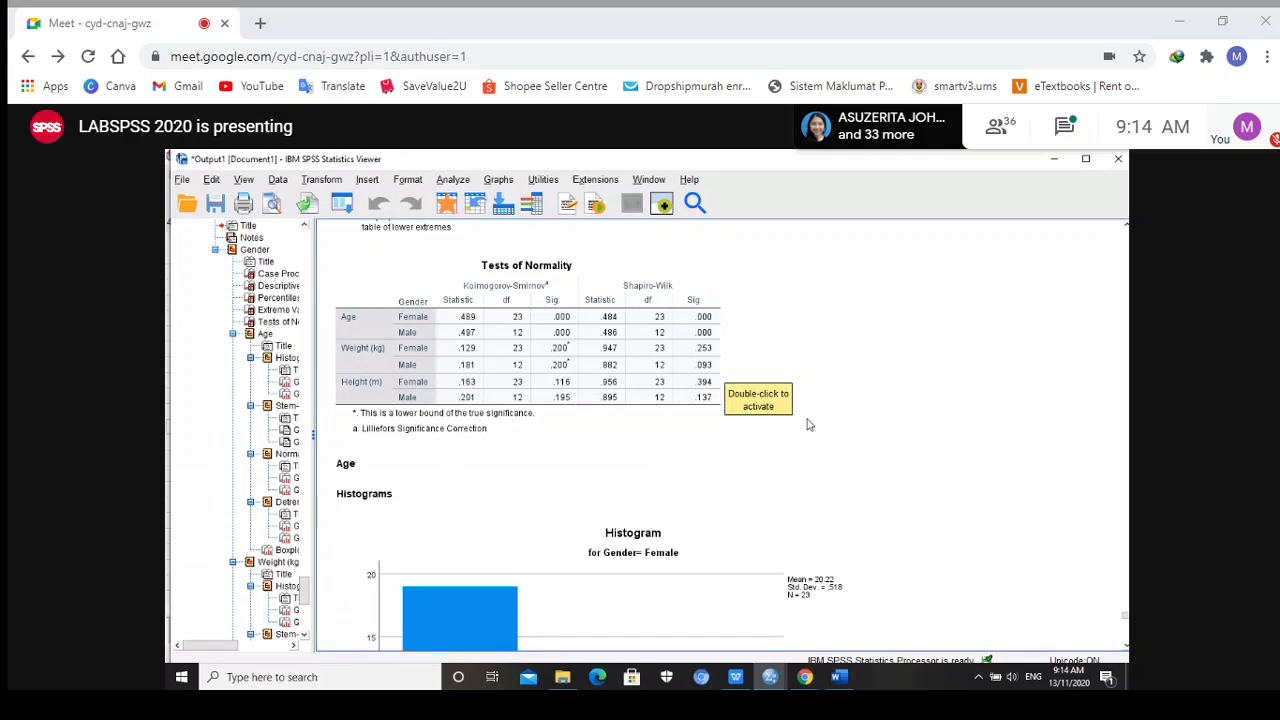
pyautogui.scroll(-1, 840, 430)
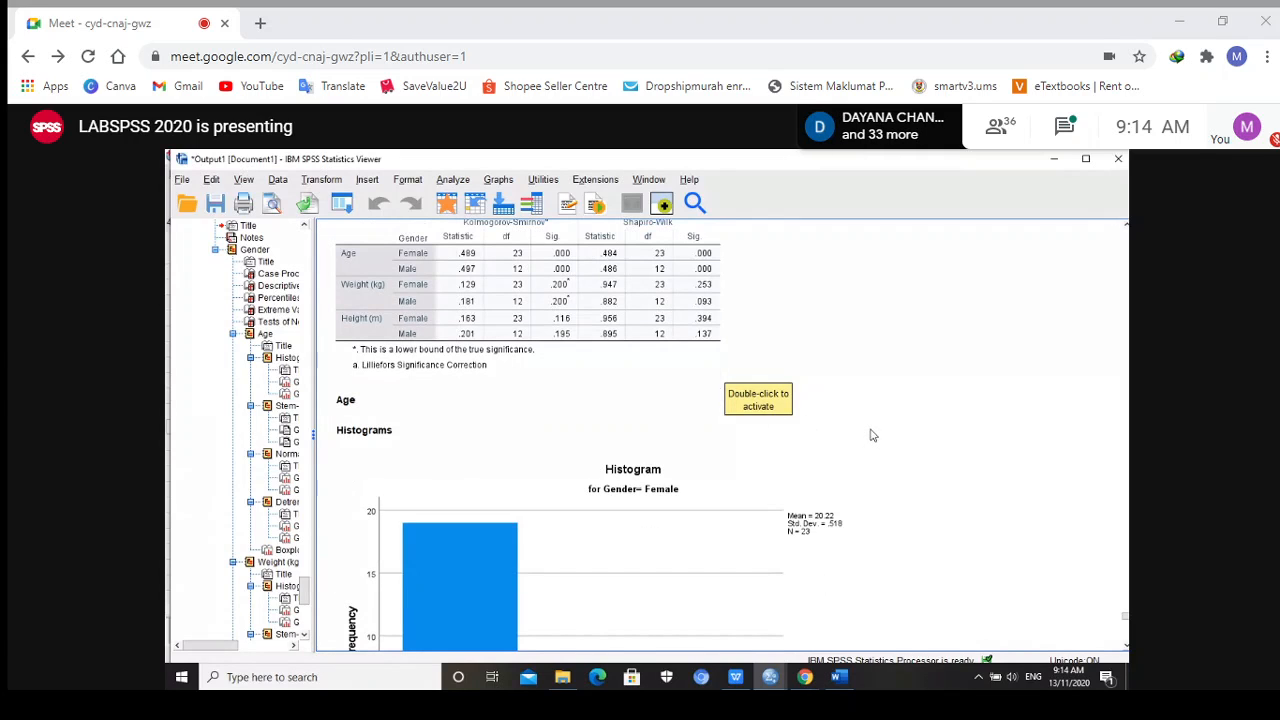
pyautogui.scroll(-4, 871, 435)
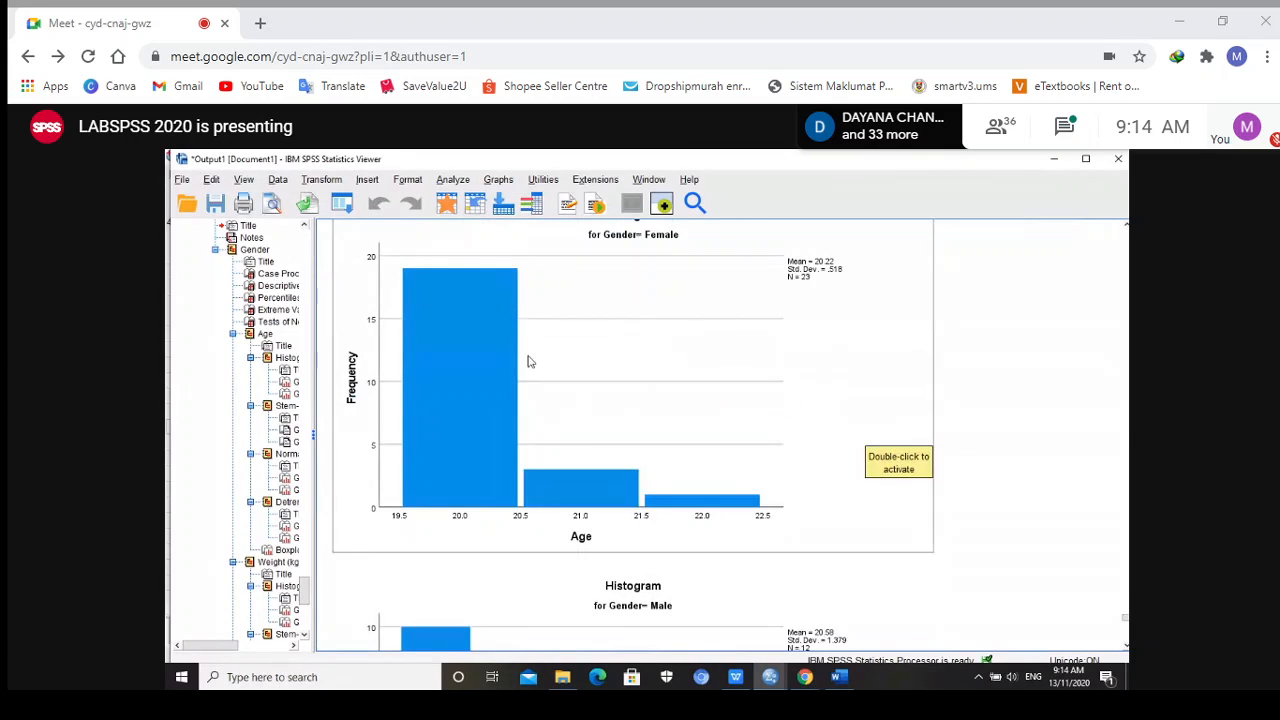
pyautogui.scroll(4, 855, 300)
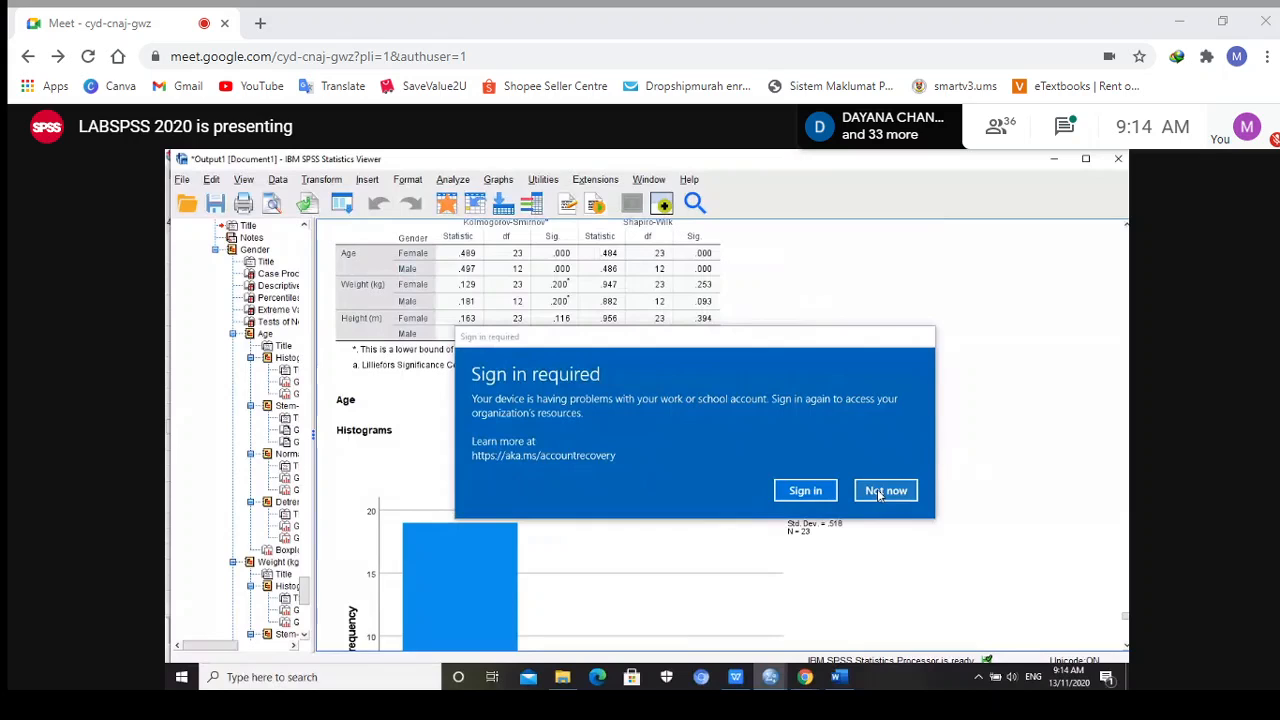
pyautogui.click(884, 491)
pyautogui.scroll(6, 900, 409)
pyautogui.scroll(-4, 900, 409)
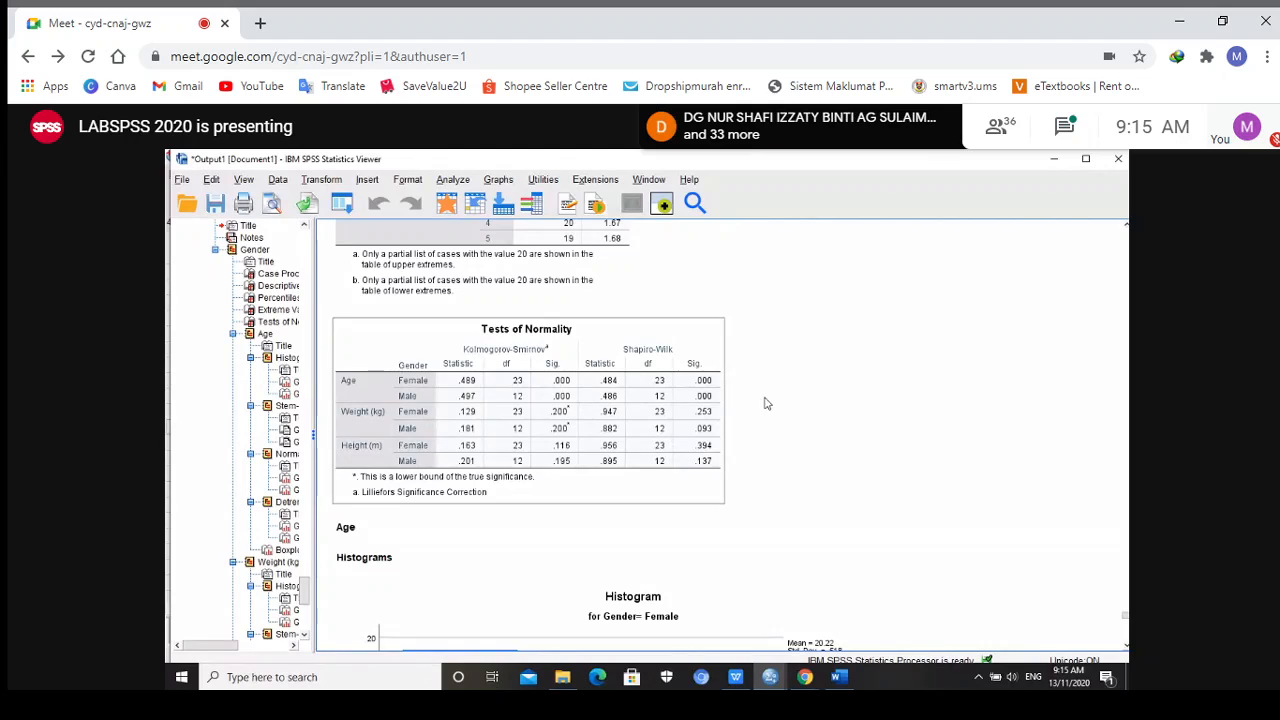
# Compare the Normal Q-Q plots and Detrended Normal Q-Q plots of Weight (kg) for females and males
pyautogui.scroll(-5, 852, 443)
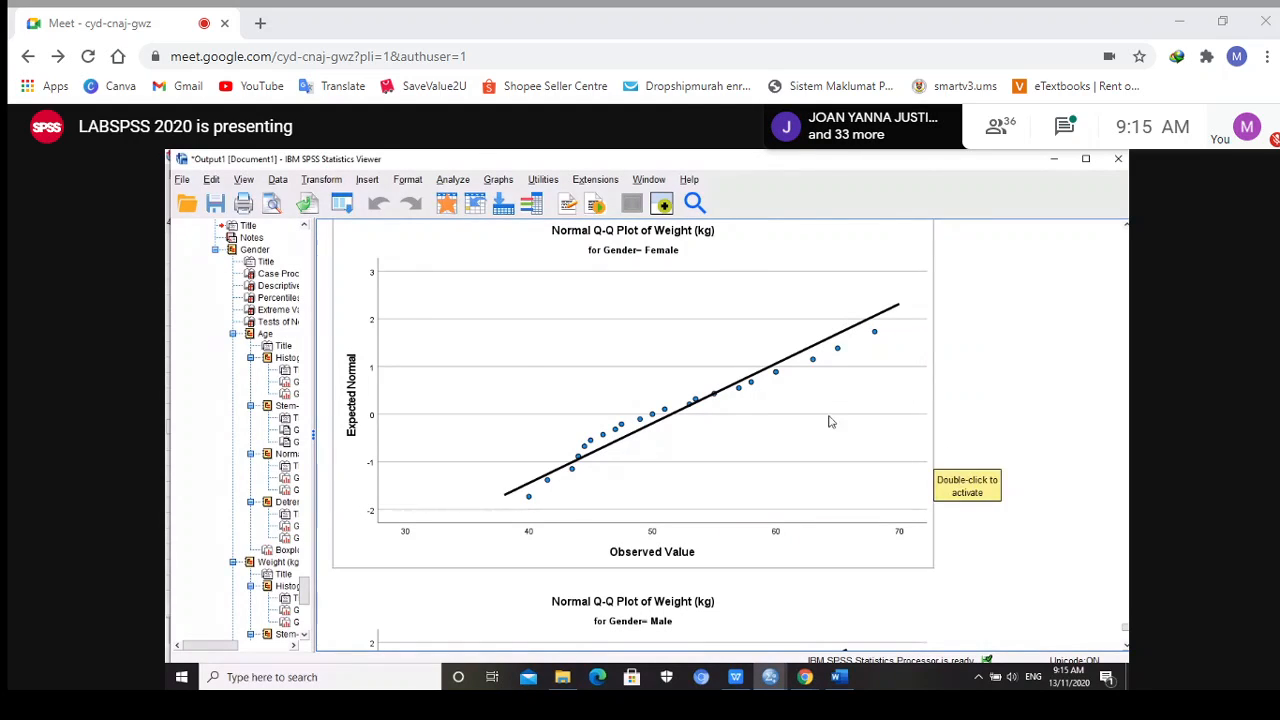
pyautogui.scroll(-6, 830, 421)
pyautogui.scroll(-3, 835, 395)
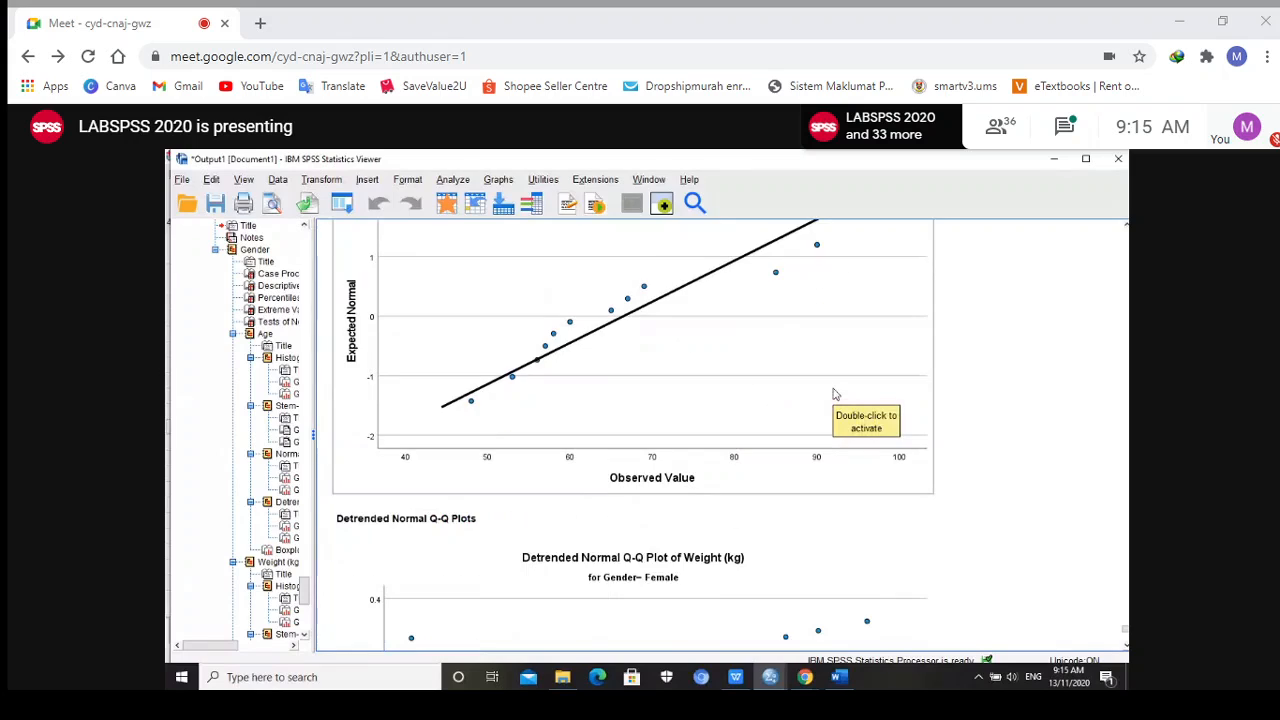
pyautogui.scroll(-3, 835, 395)
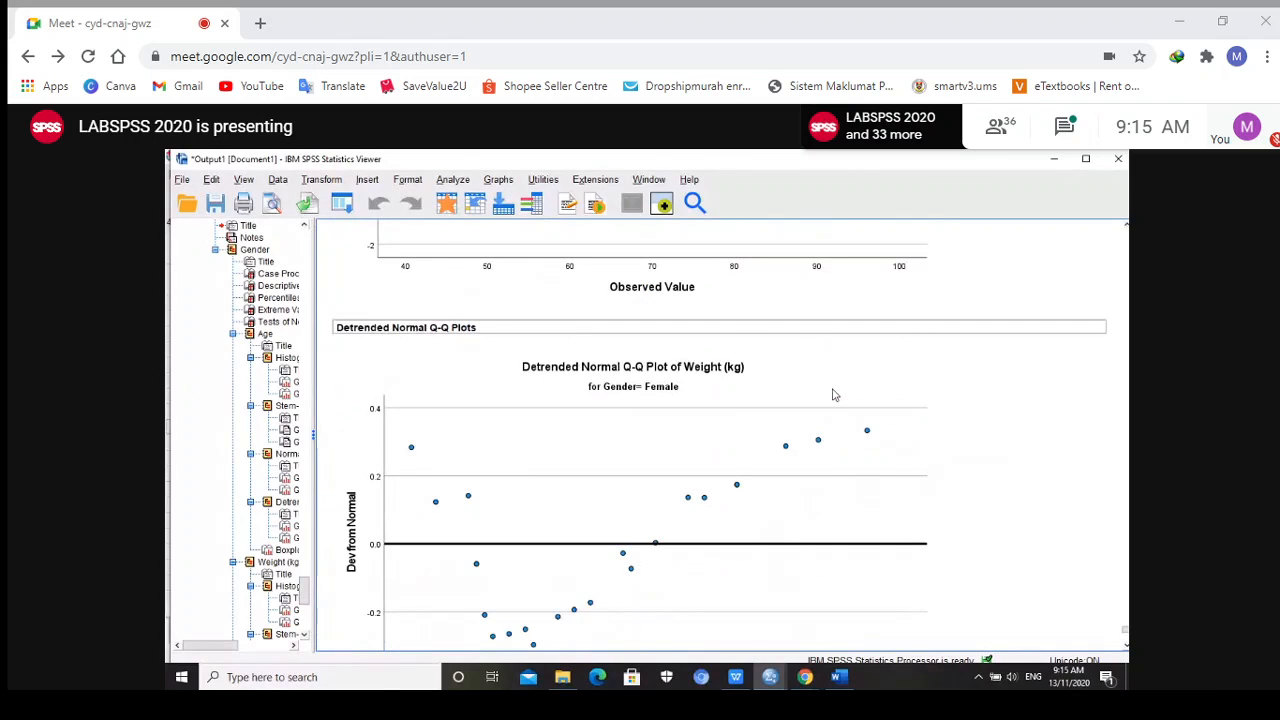
pyautogui.scroll(-1, 835, 395)
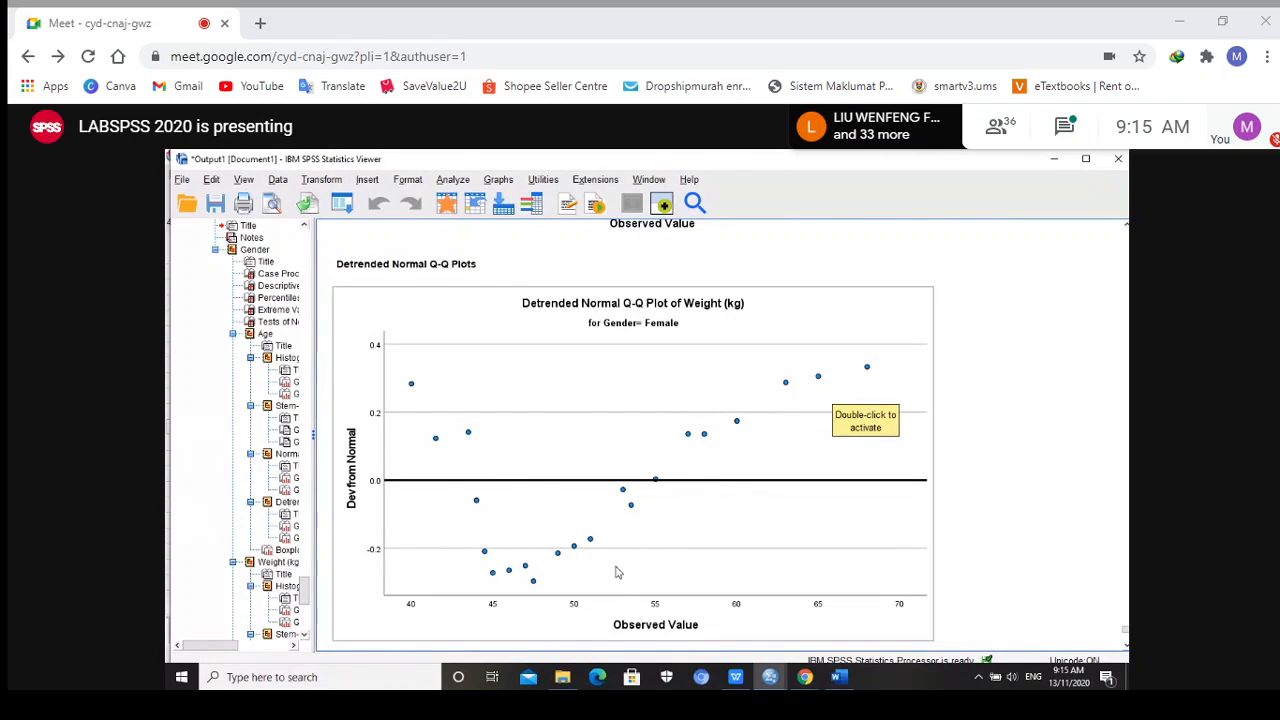
pyautogui.scroll(-4, 772, 491)
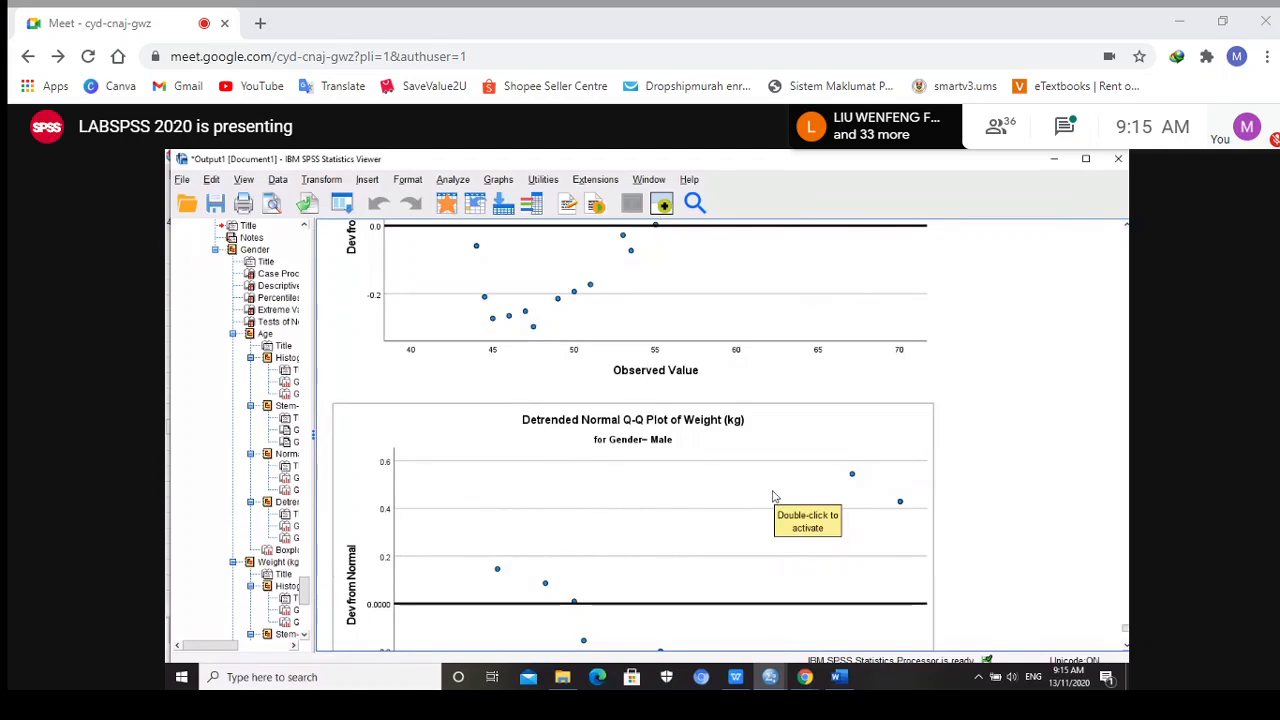
pyautogui.scroll(6, 771, 494)
pyautogui.scroll(1, 770, 494)
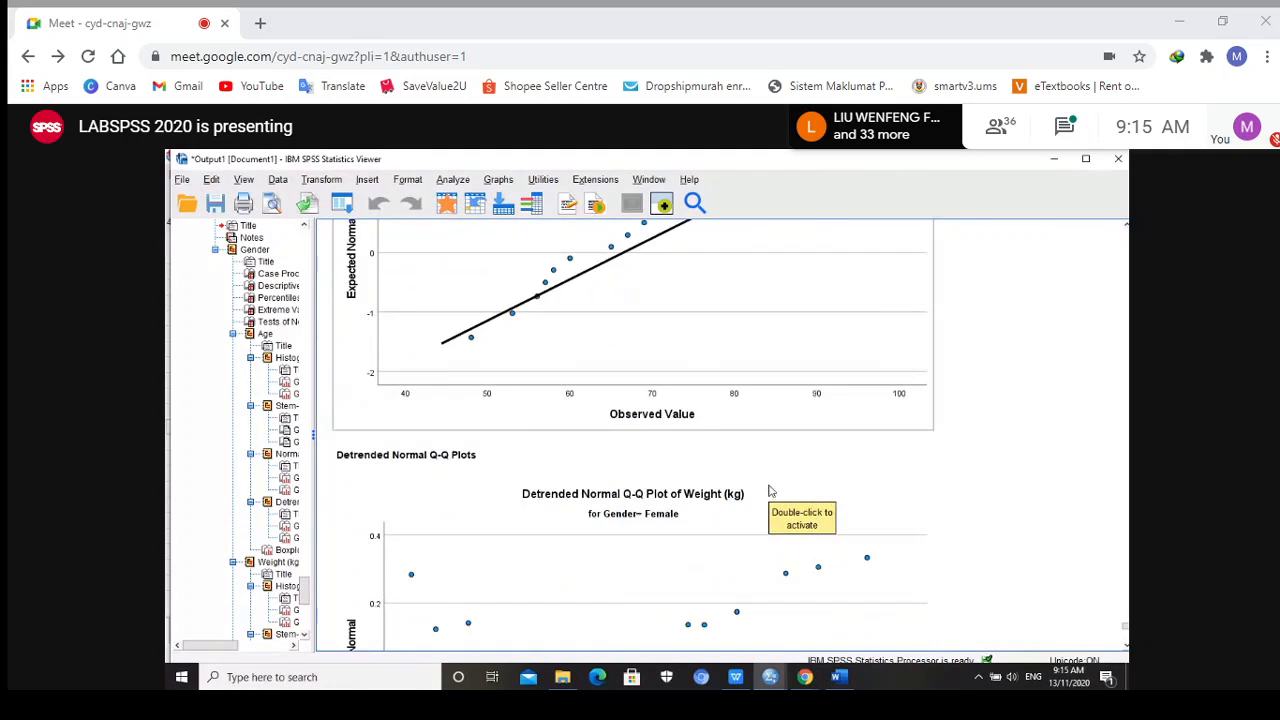
pyautogui.scroll(-2, 770, 490)
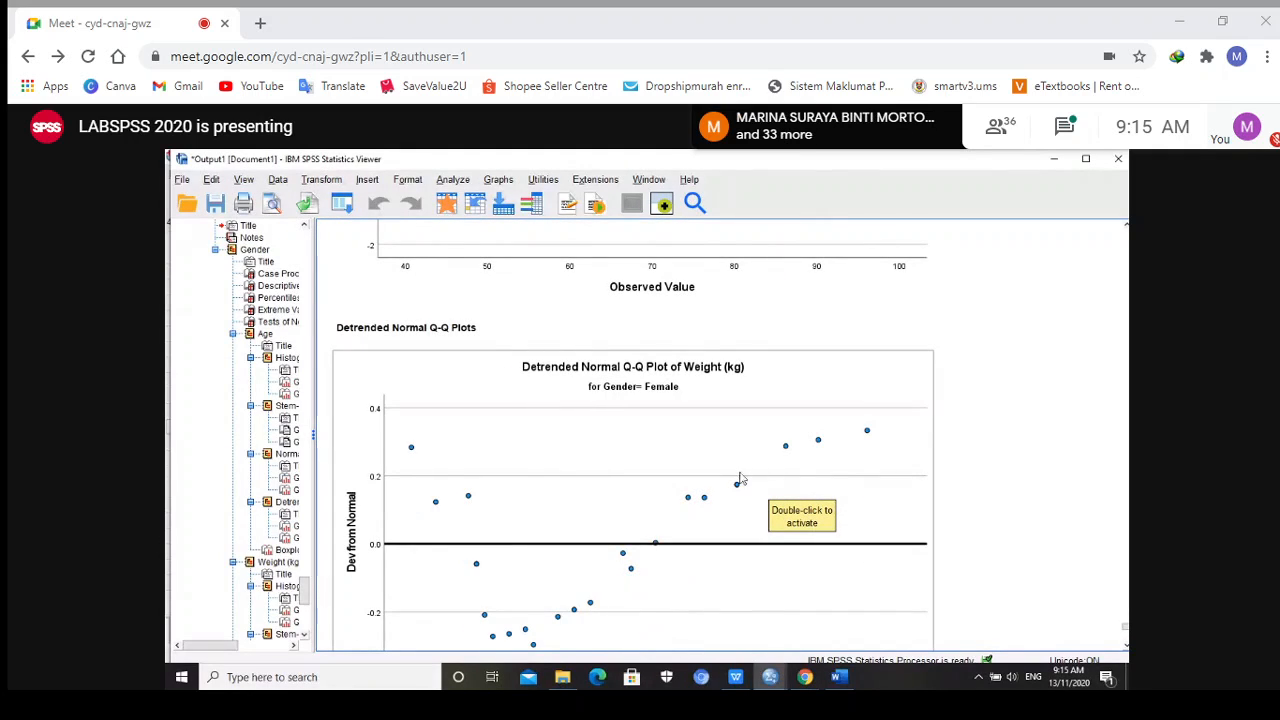
pyautogui.scroll(3, 800, 427)
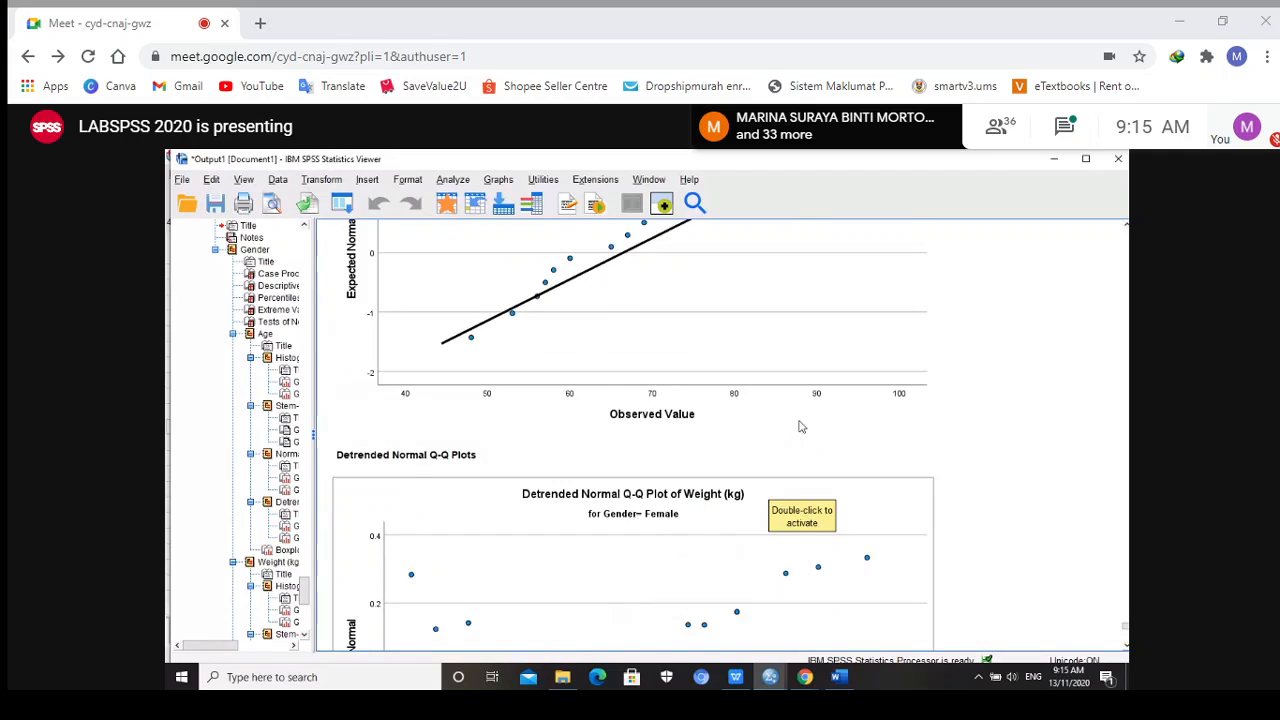
pyautogui.scroll(3, 800, 427)
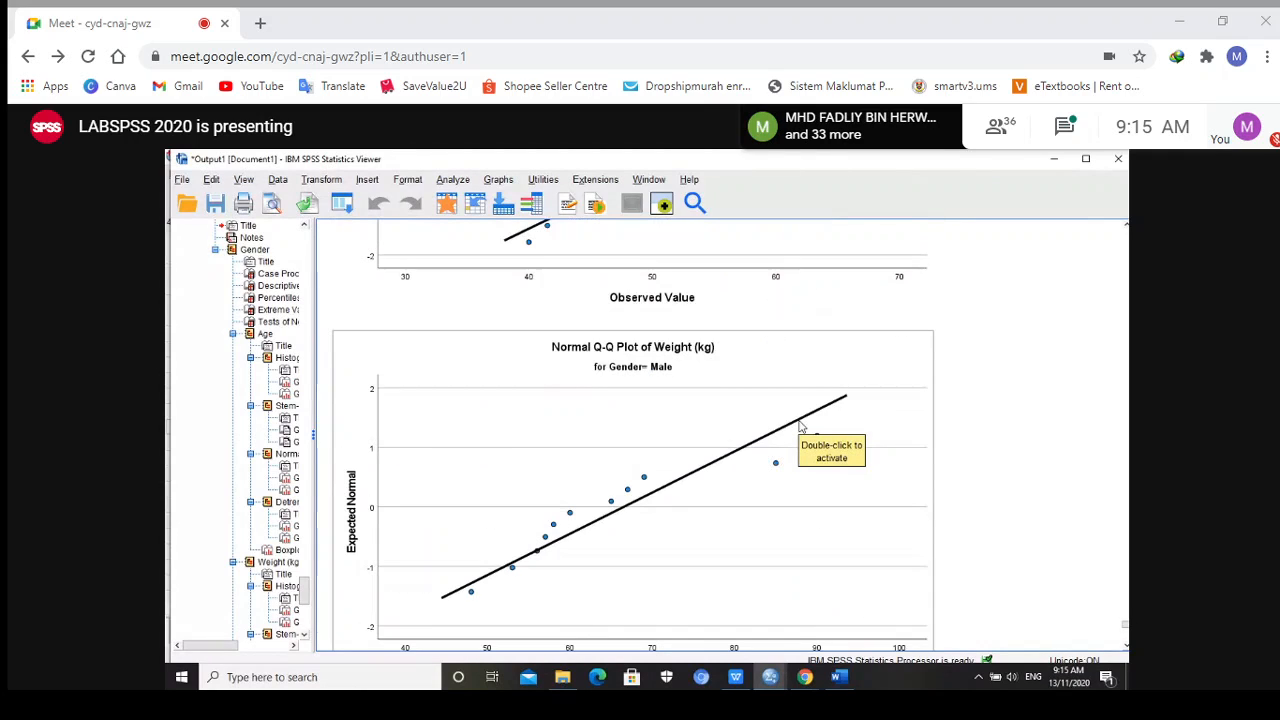
pyautogui.scroll(4, 711, 422)
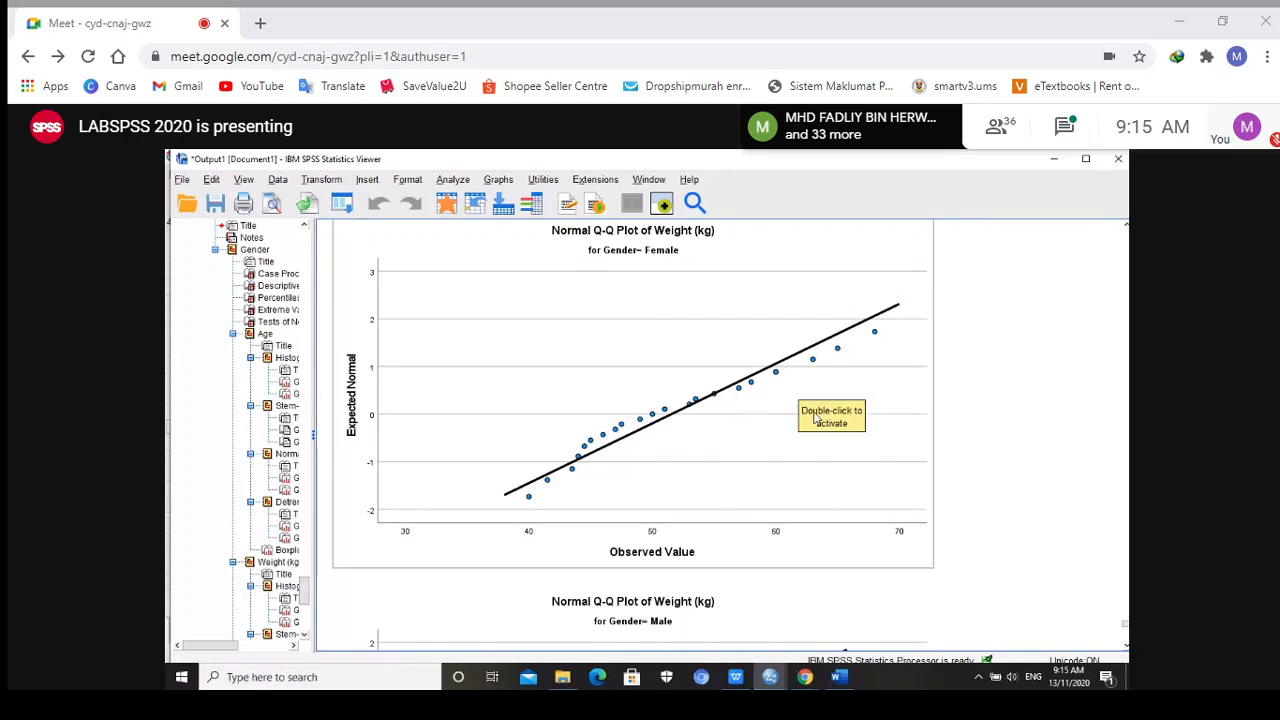
pyautogui.scroll(-10, 837, 477)
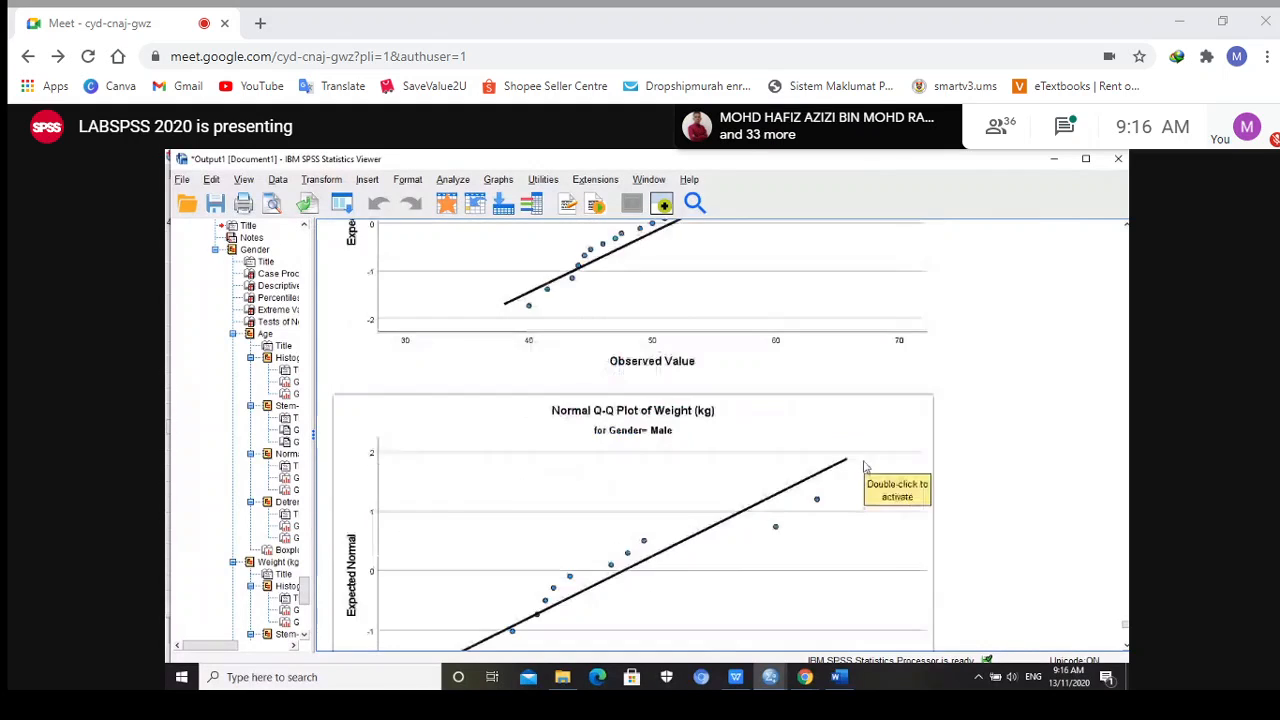
pyautogui.scroll(-2, 855, 461)
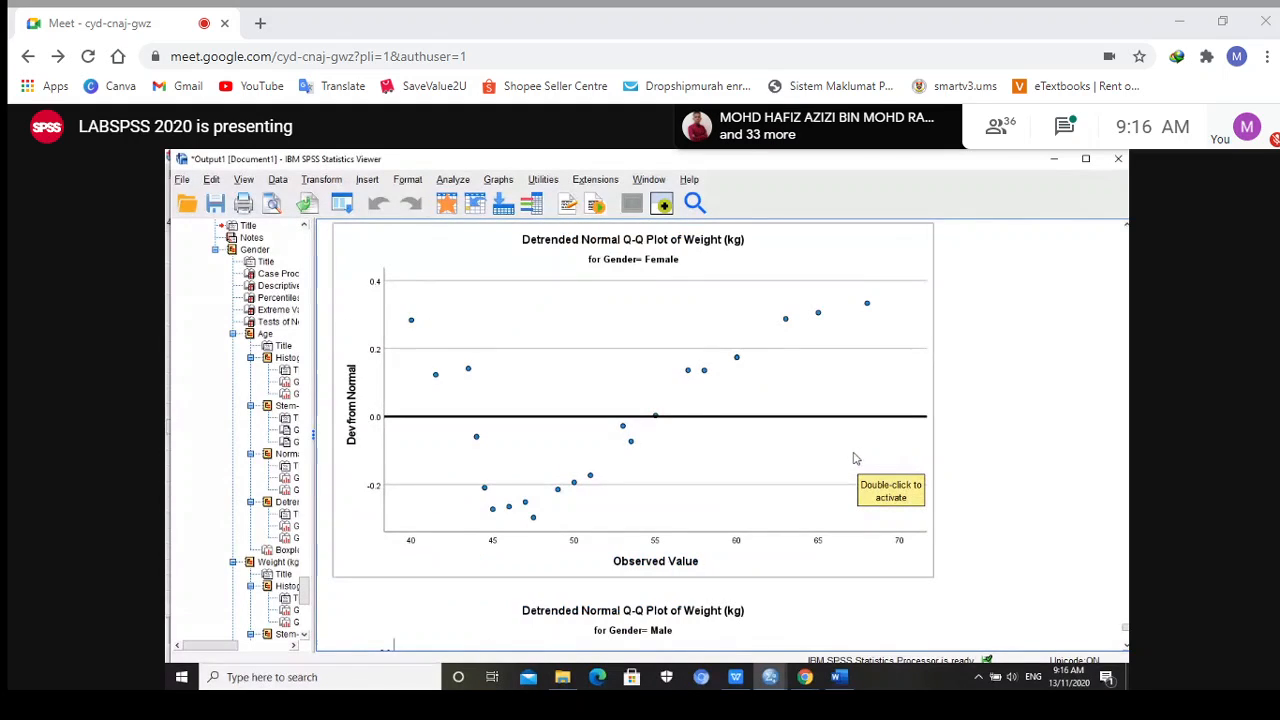
pyautogui.scroll(-5, 851, 452)
pyautogui.scroll(-2, 851, 451)
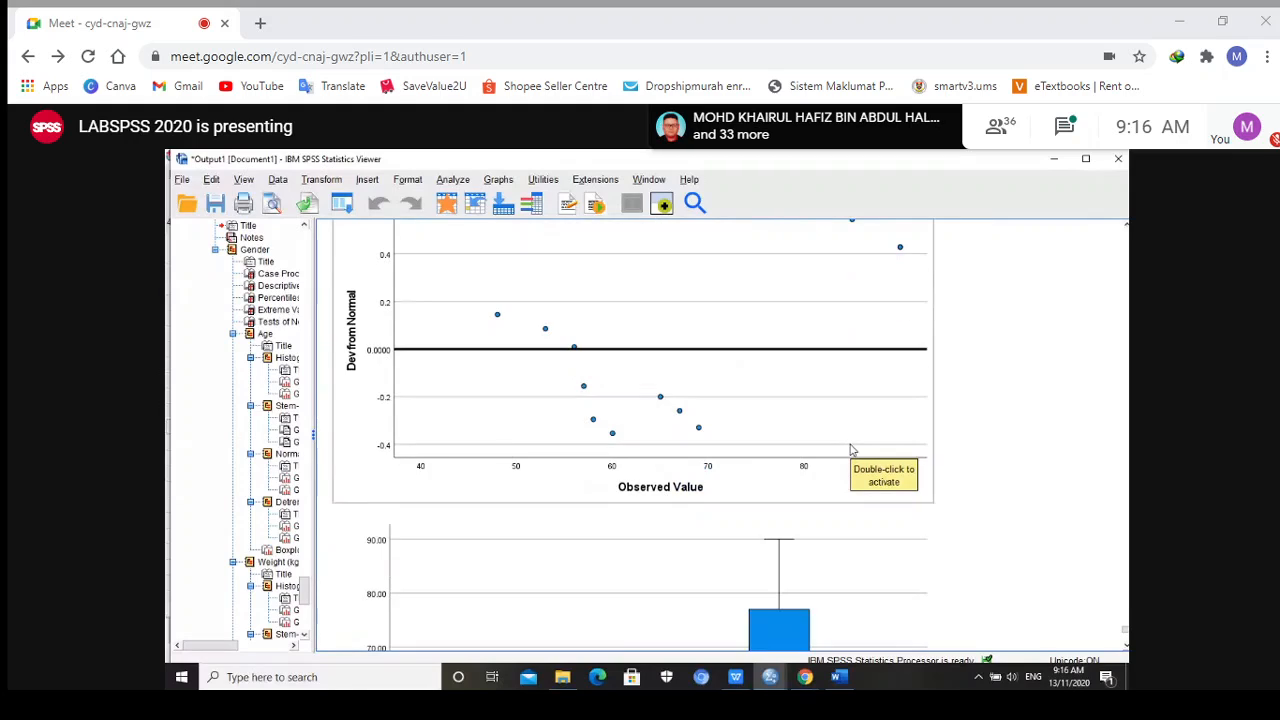
# Examine the Weight (kg) boxplots by gender and the Height (m) histogram for females
pyautogui.scroll(-5, 851, 451)
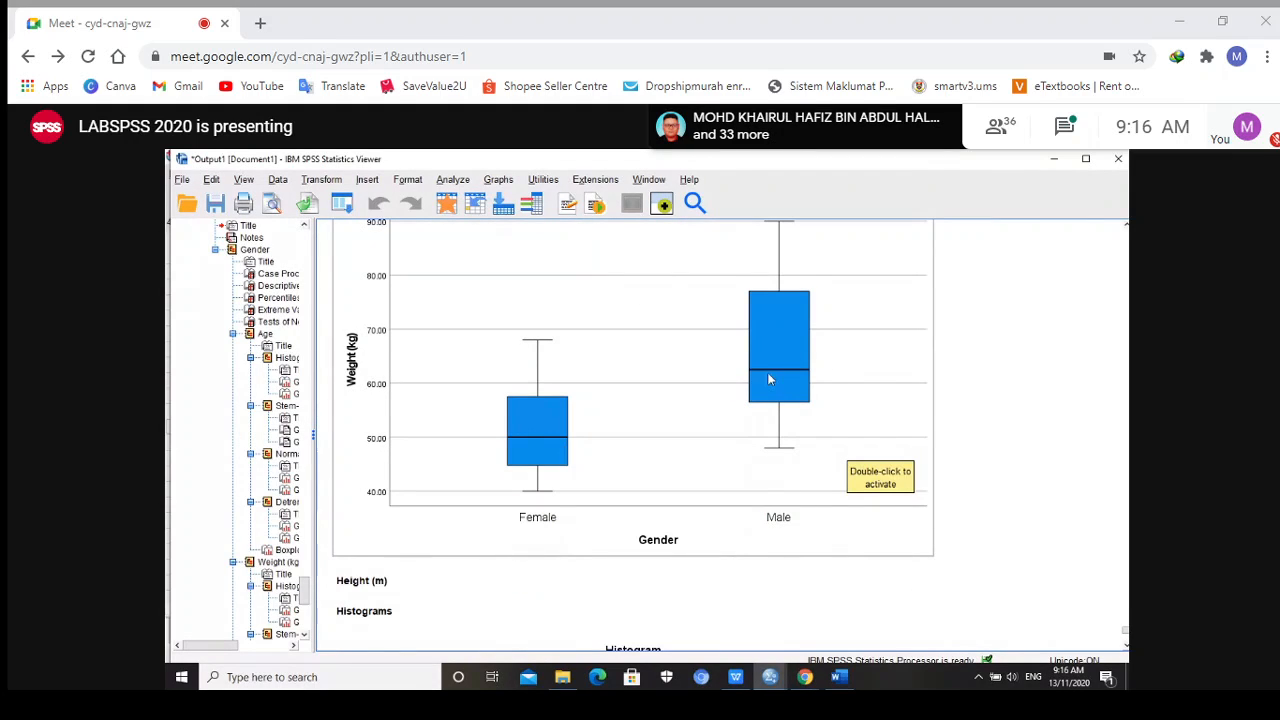
pyautogui.scroll(1, 799, 380)
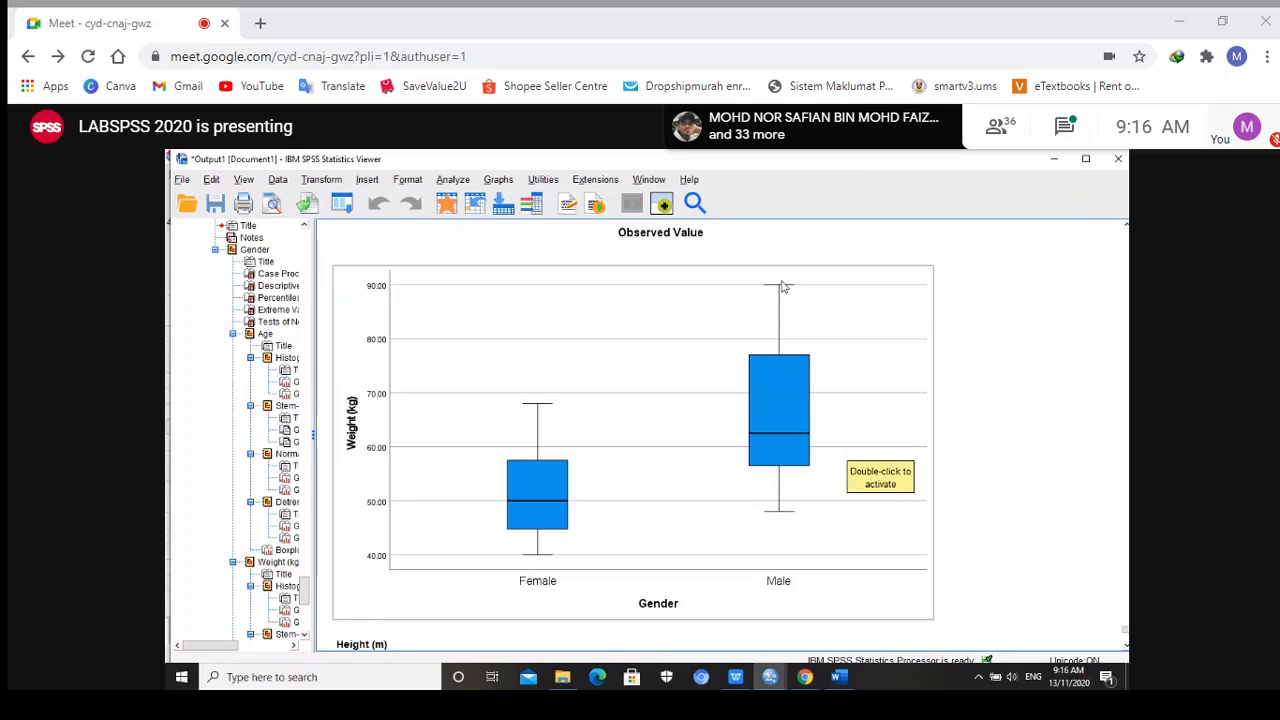
pyautogui.scroll(-6, 788, 547)
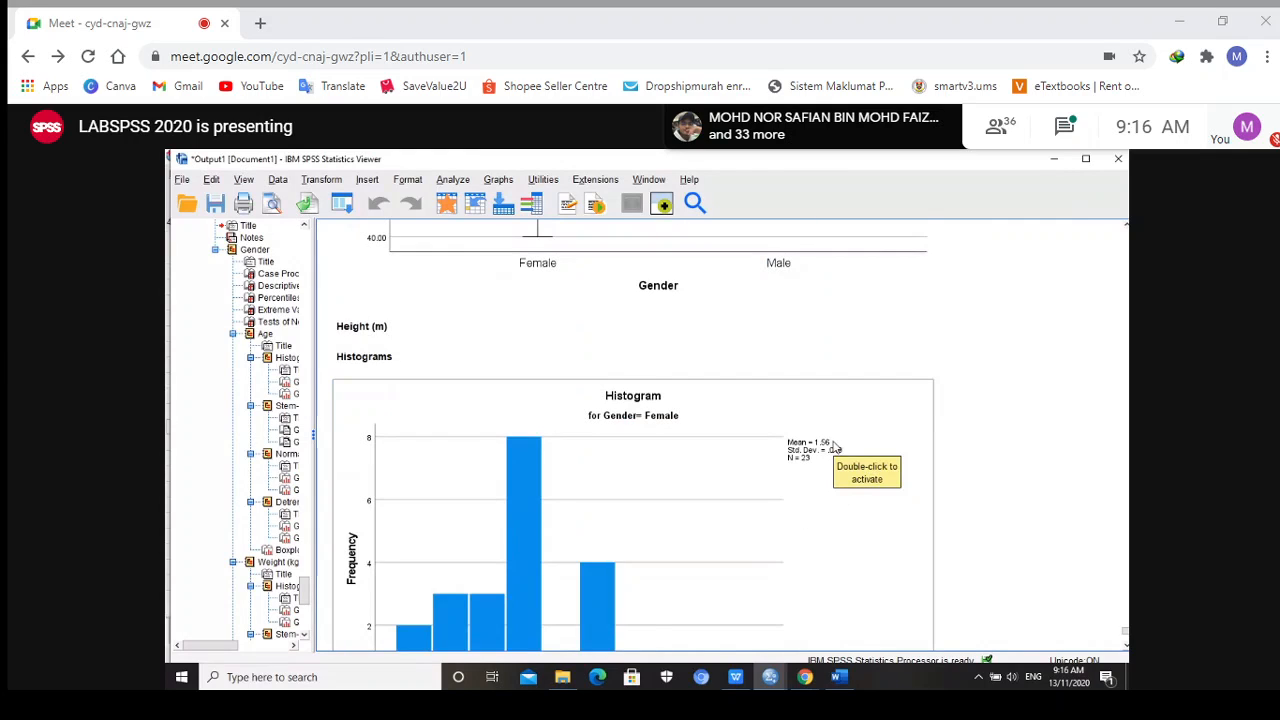
pyautogui.scroll(-2, 835, 447)
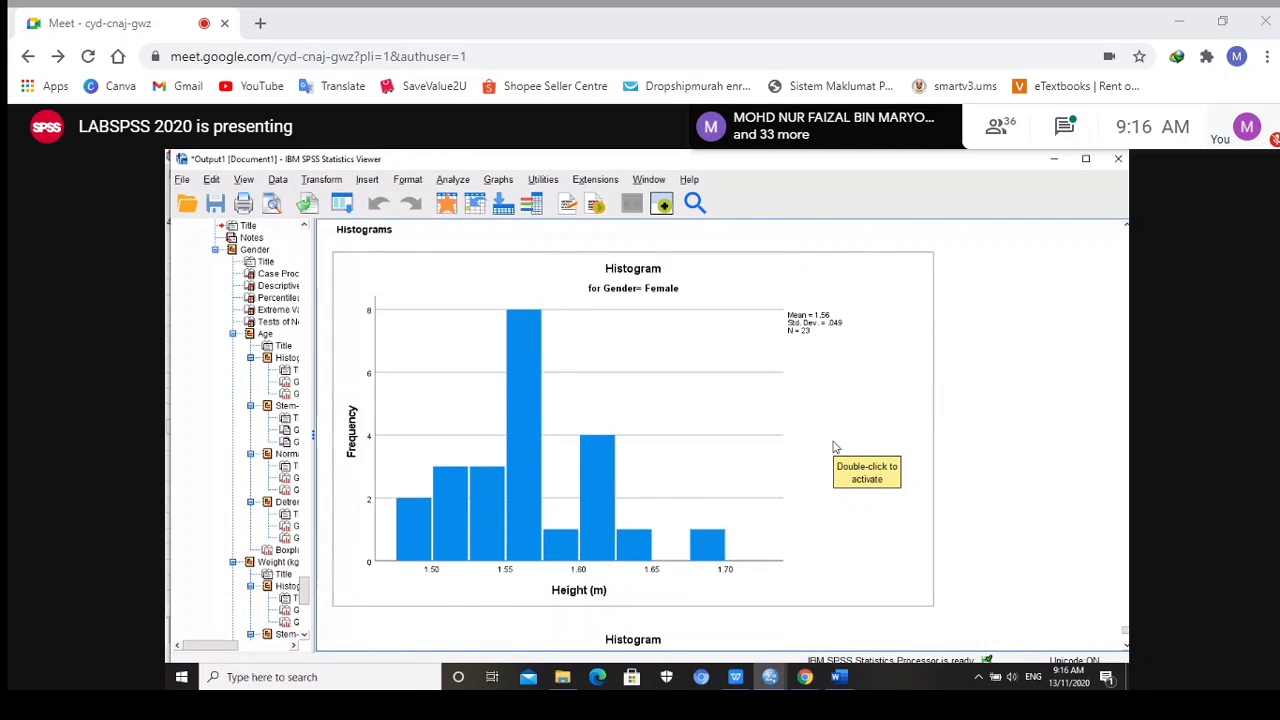
pyautogui.scroll(1, 832, 447)
pyautogui.moveTo(407, 424)
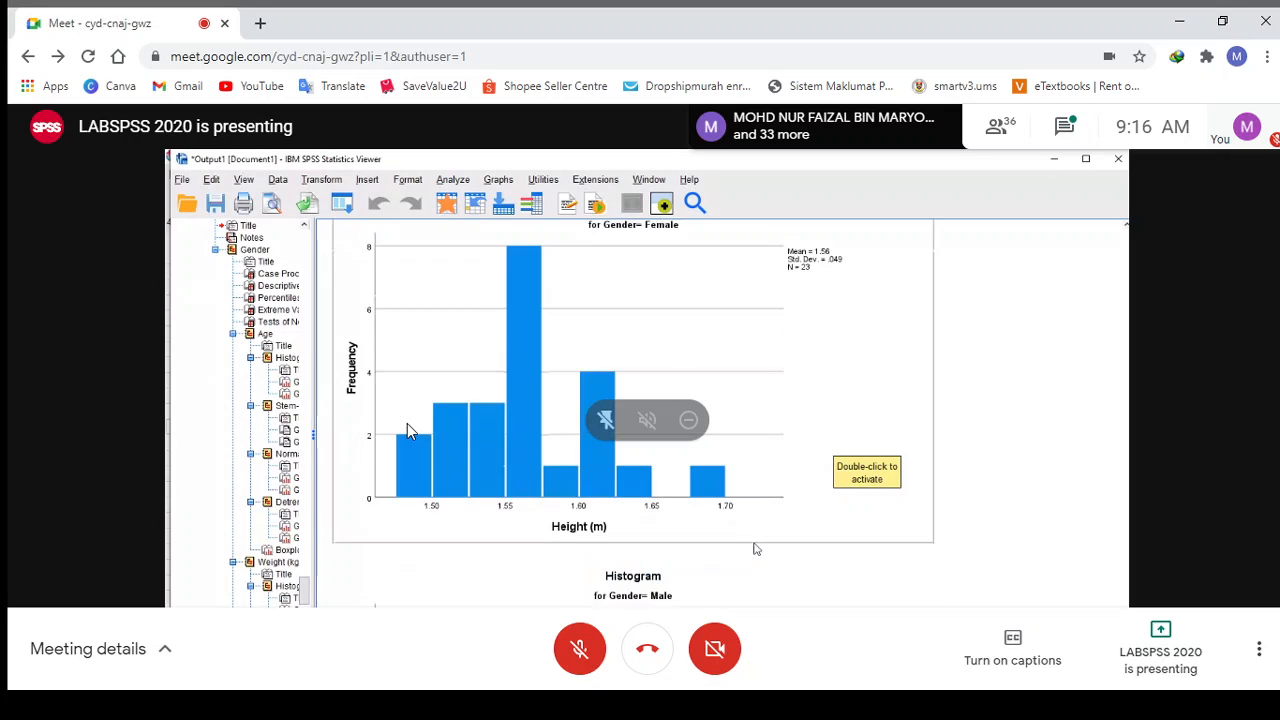
pyautogui.scroll(-1, 754, 546)
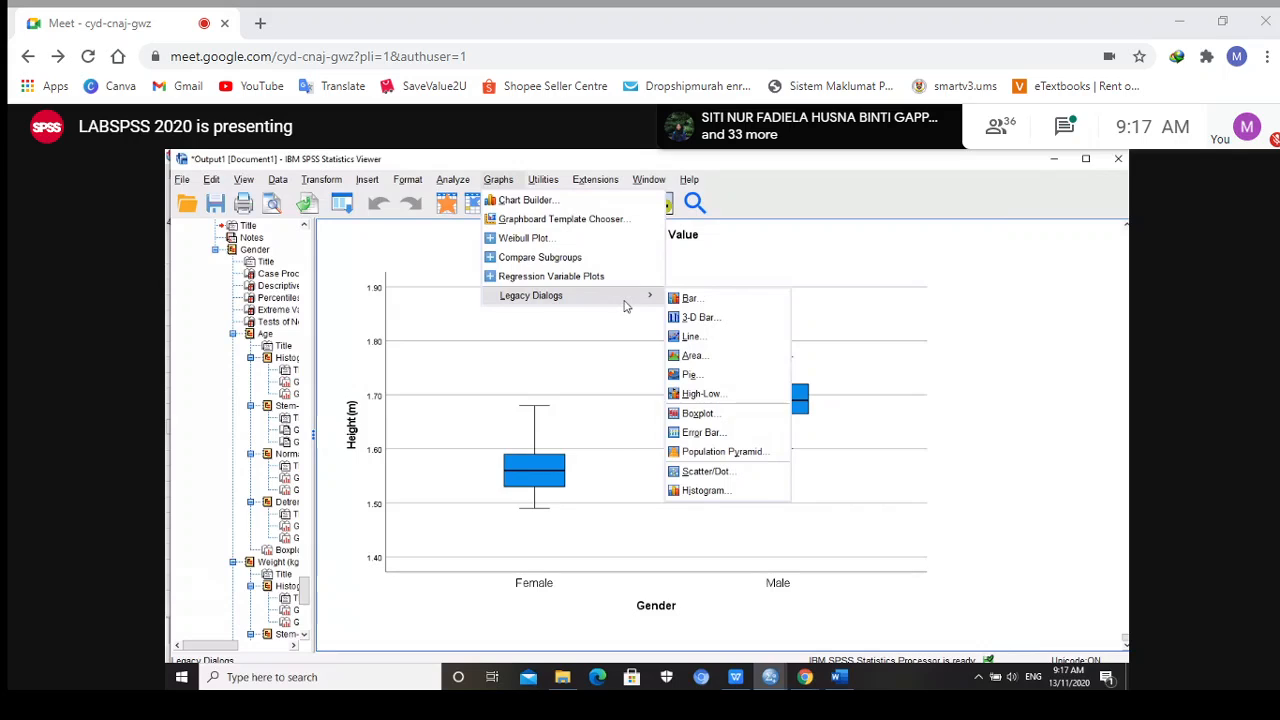
# Create a simple bar chart with summaries of separate variables, showing the means of Age, Weight (kg) and Height (m)
pyautogui.click(691, 300)
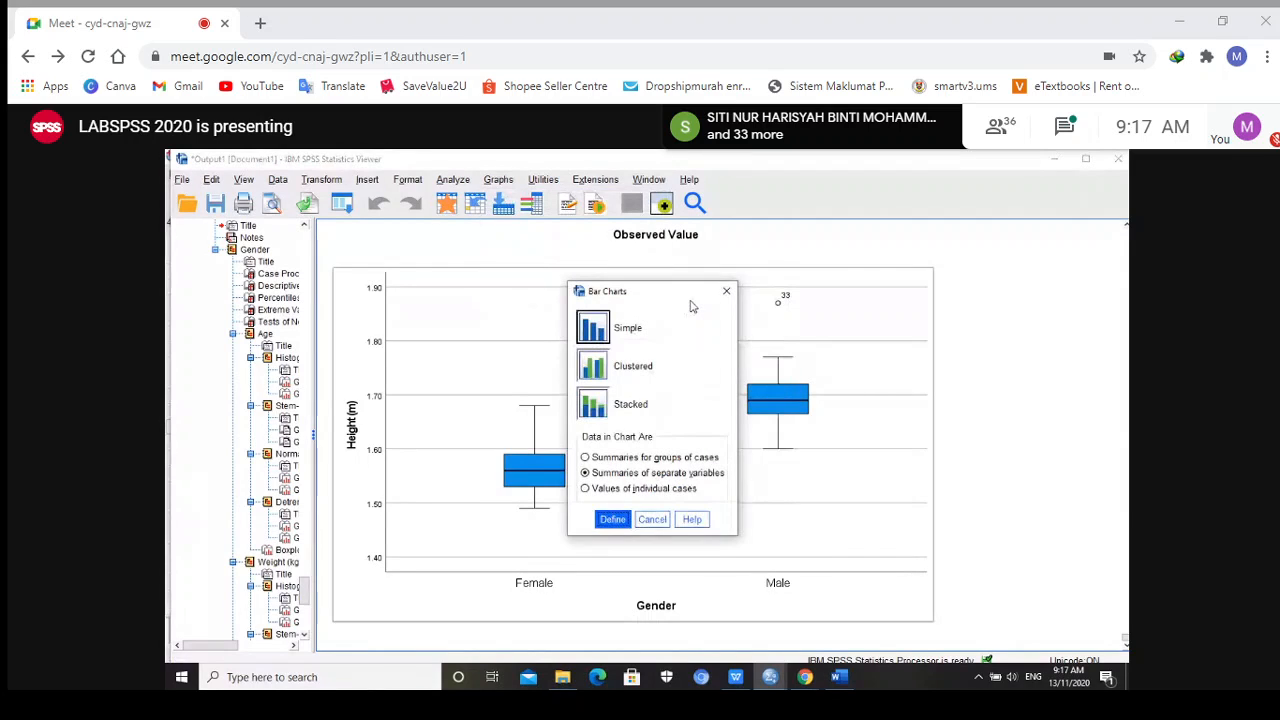
pyautogui.click(593, 332)
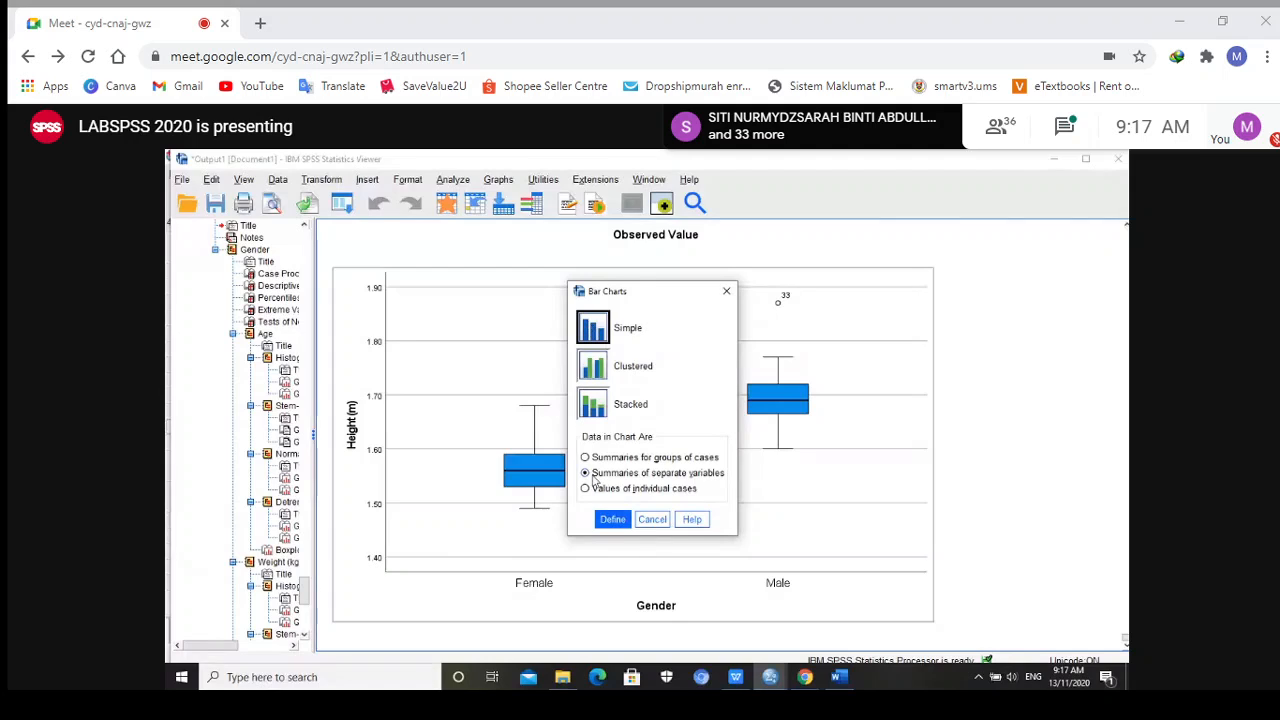
pyautogui.click(586, 474)
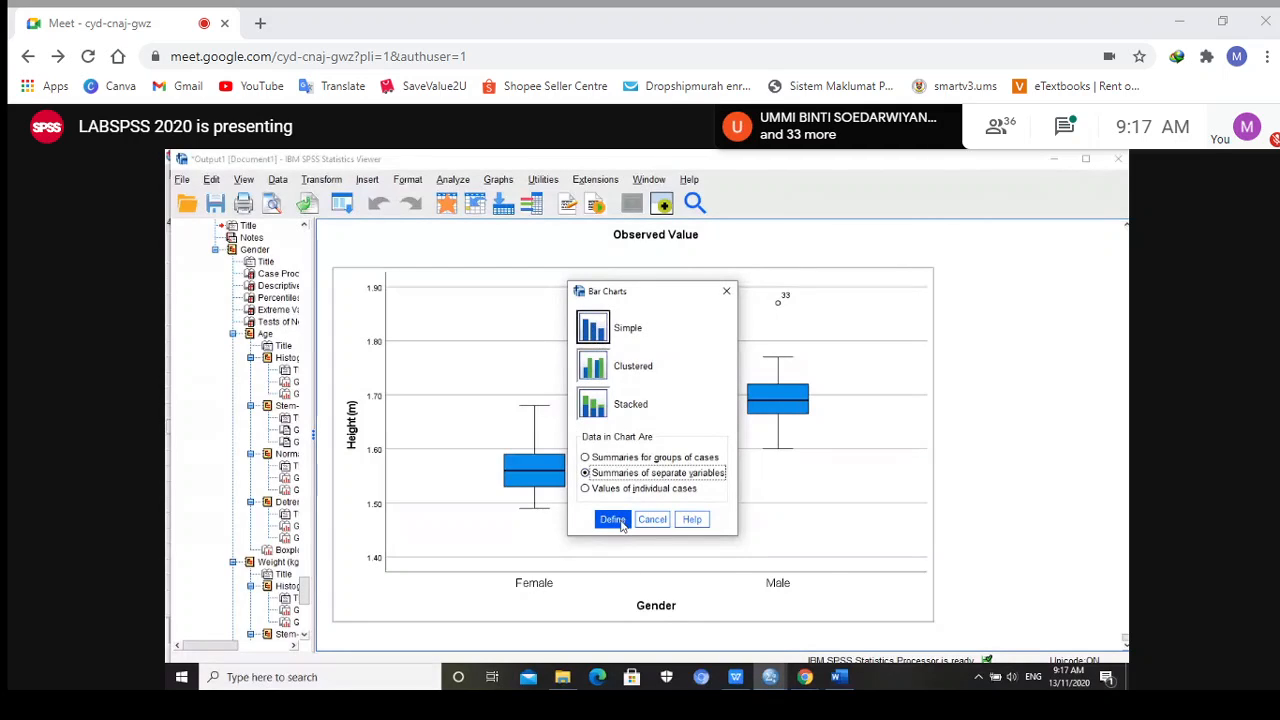
pyautogui.click(619, 522)
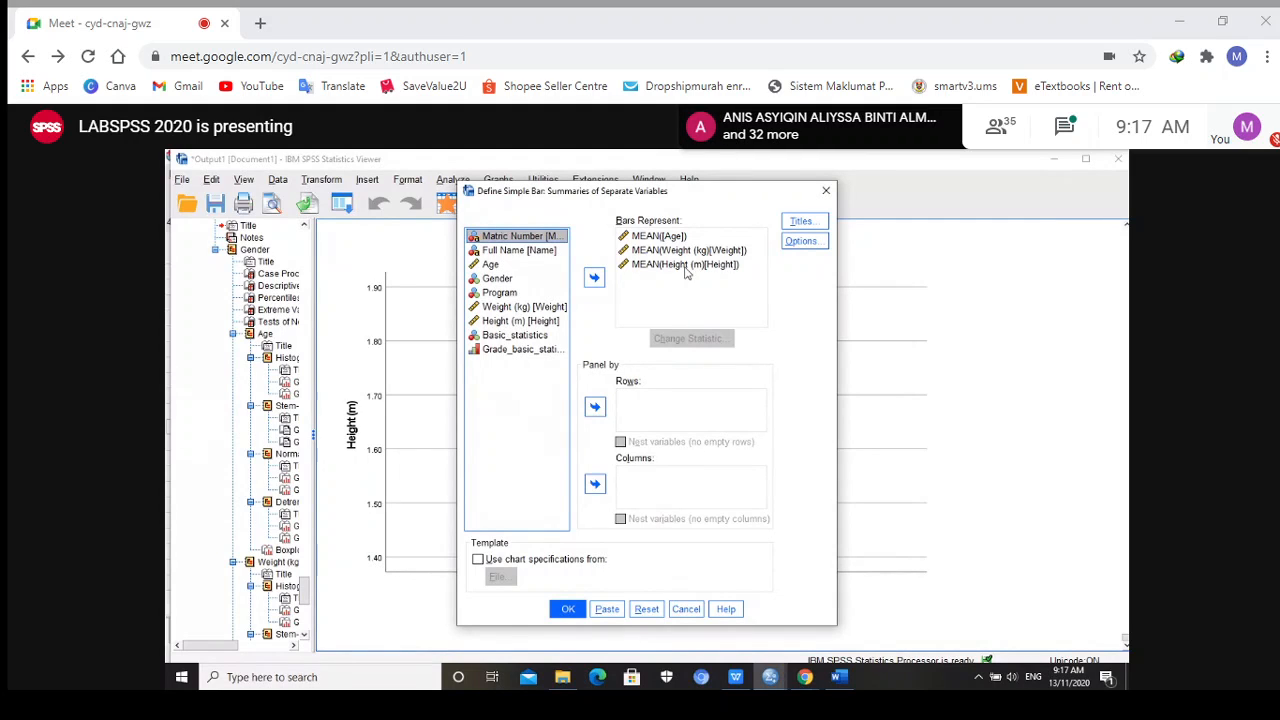
pyautogui.click(568, 609)
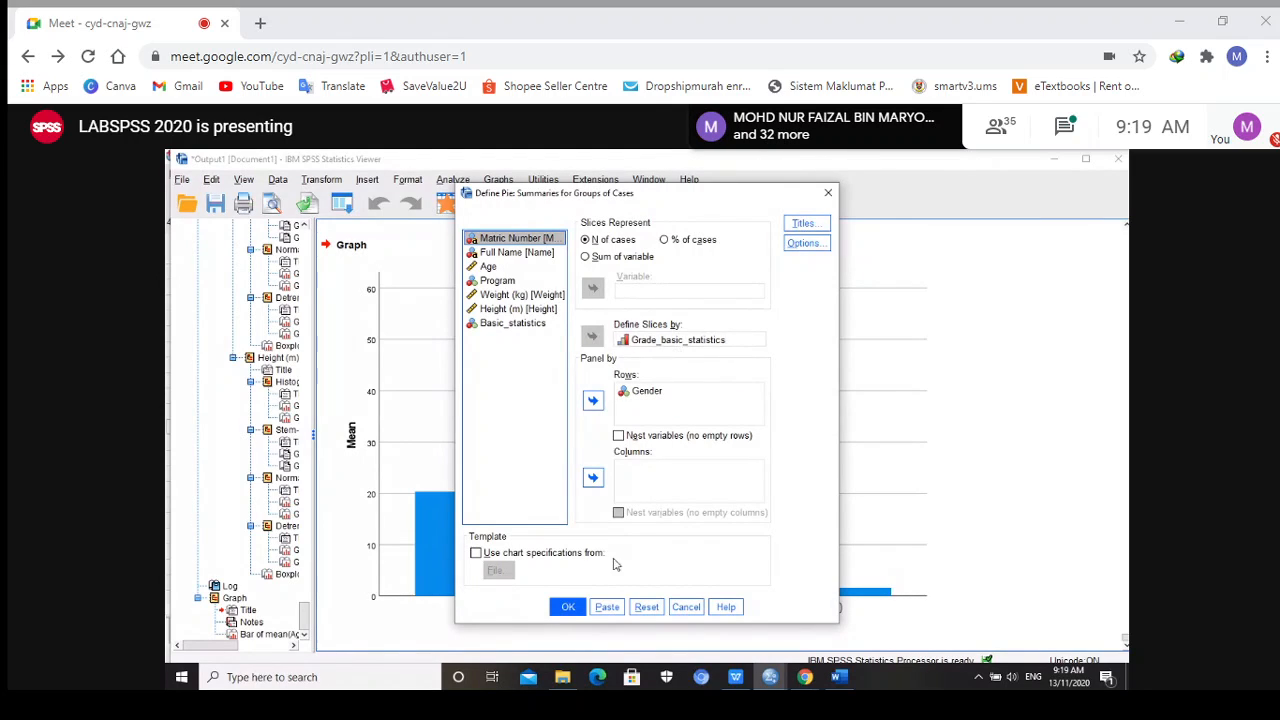
# Generate the pie chart of case counts by Grade_basic_statistics, paneled in rows by Gender, and view the resulting pies
pyautogui.click(577, 608)
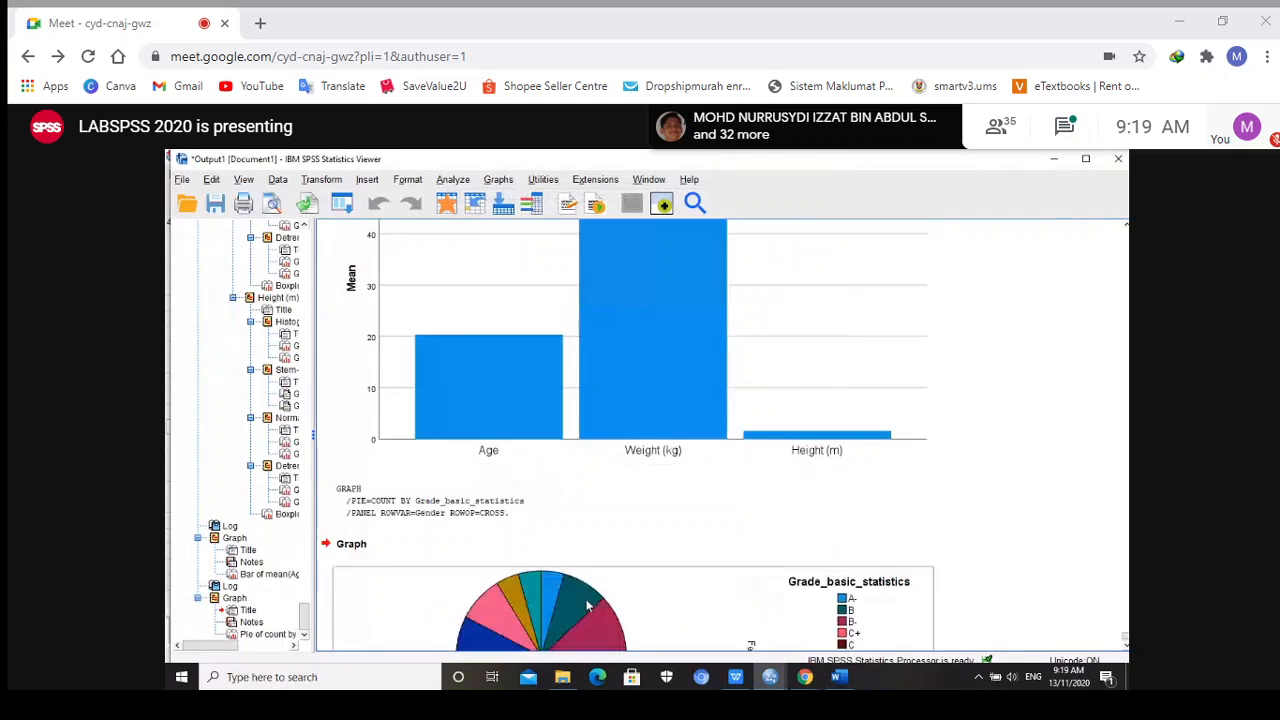
pyautogui.scroll(-5, 938, 459)
pyautogui.scroll(-2, 938, 459)
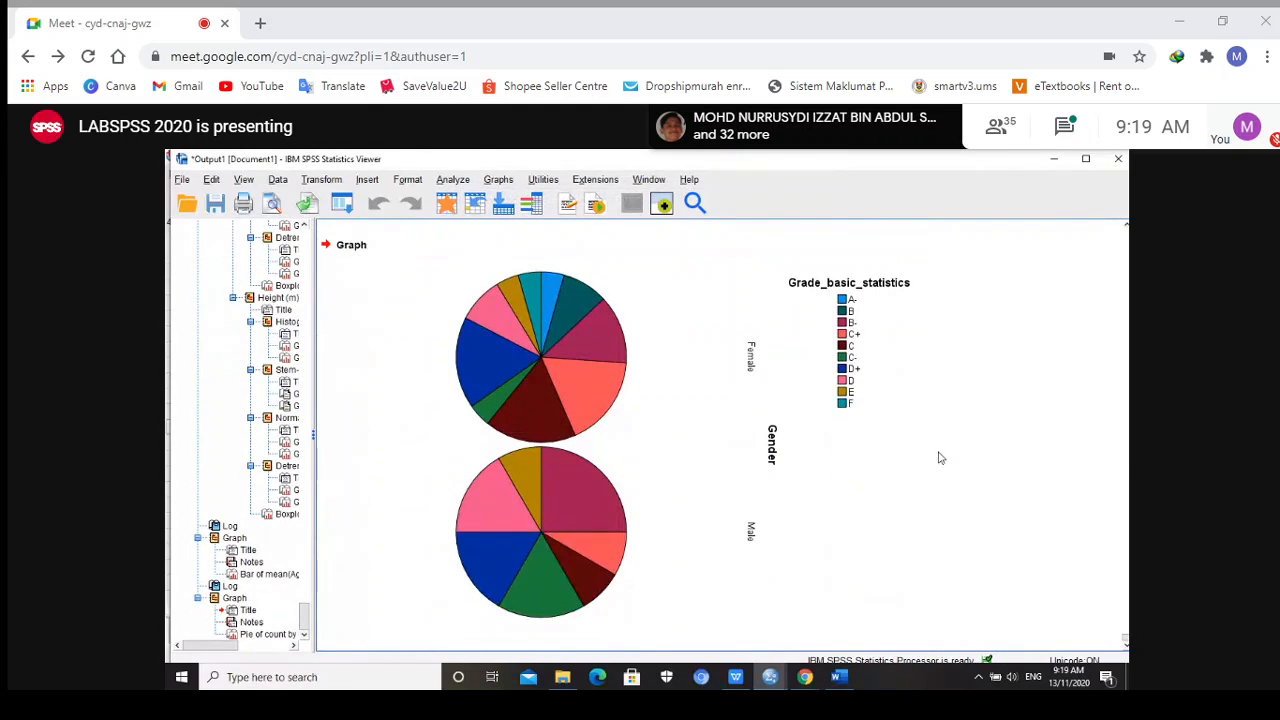
# Open the Grade_basic_statistics pie chart in the Chart Editor
pyautogui.click(578, 335)
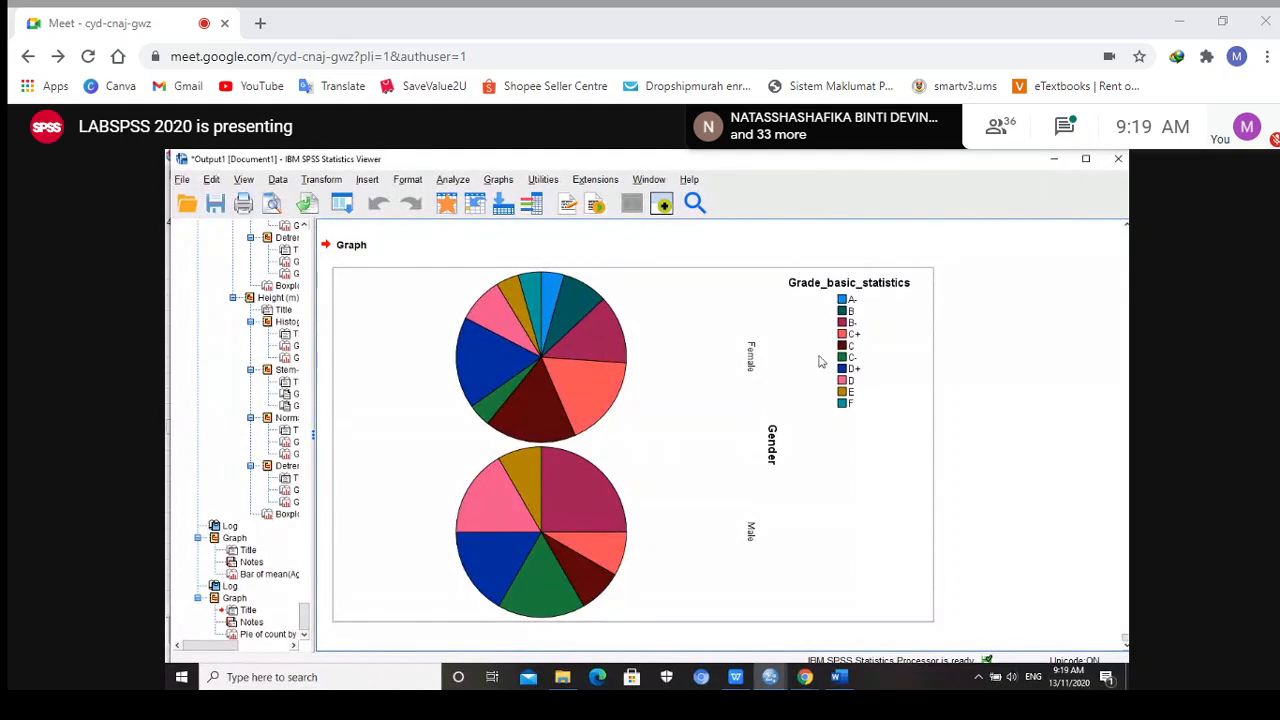
pyautogui.doubleClick(580, 376)
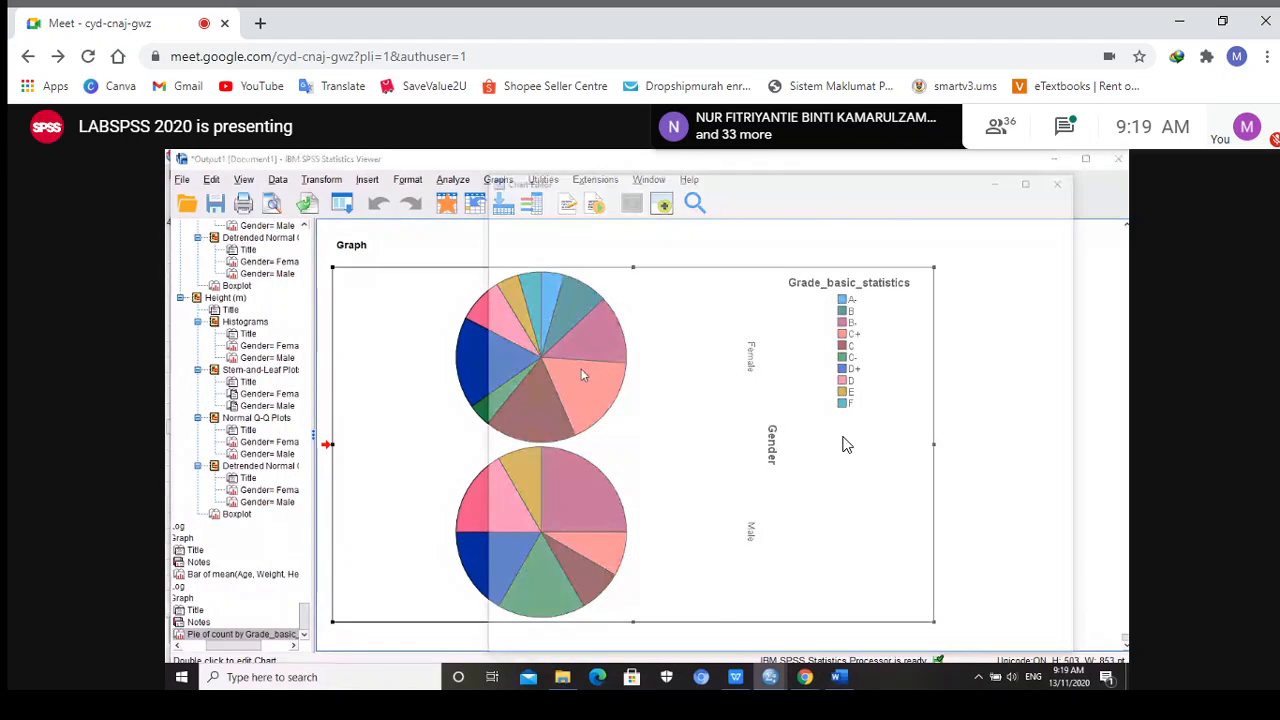